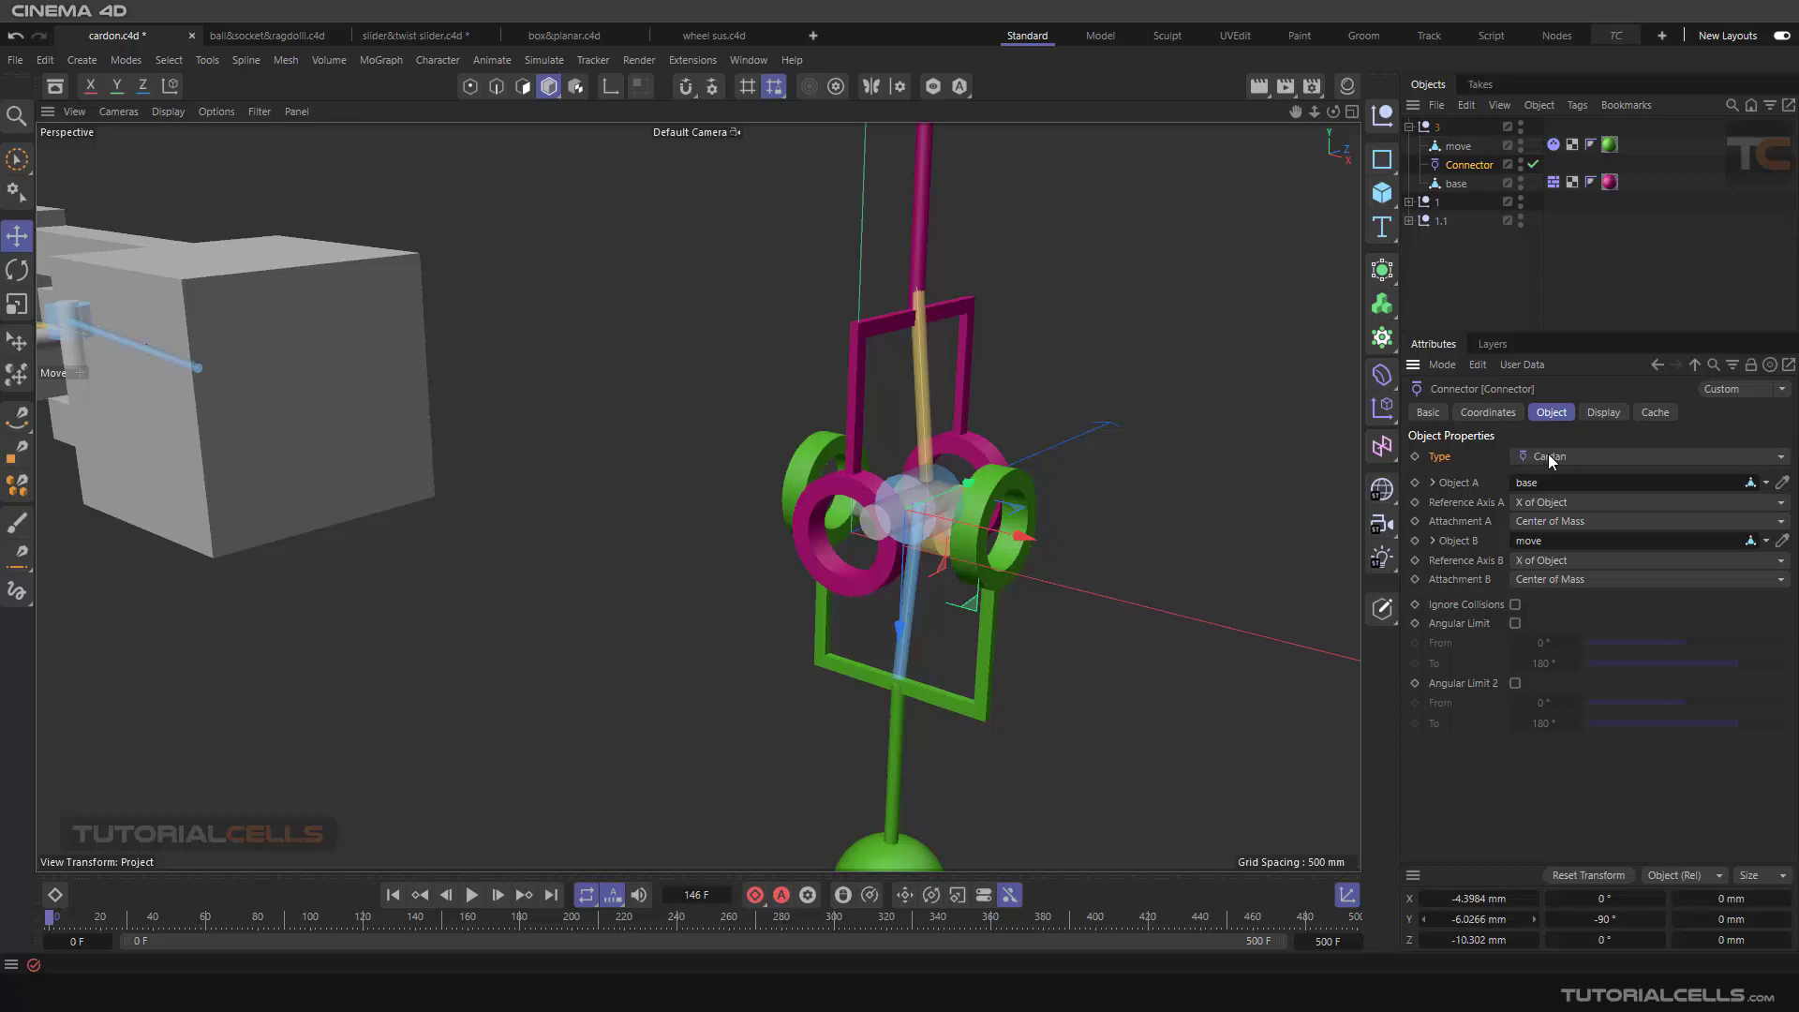
# Step: Play the simulation of the magenta and green Cardan joint to watch its motion, and return to the first frame
pyautogui.scroll(-2, 1035, 499)
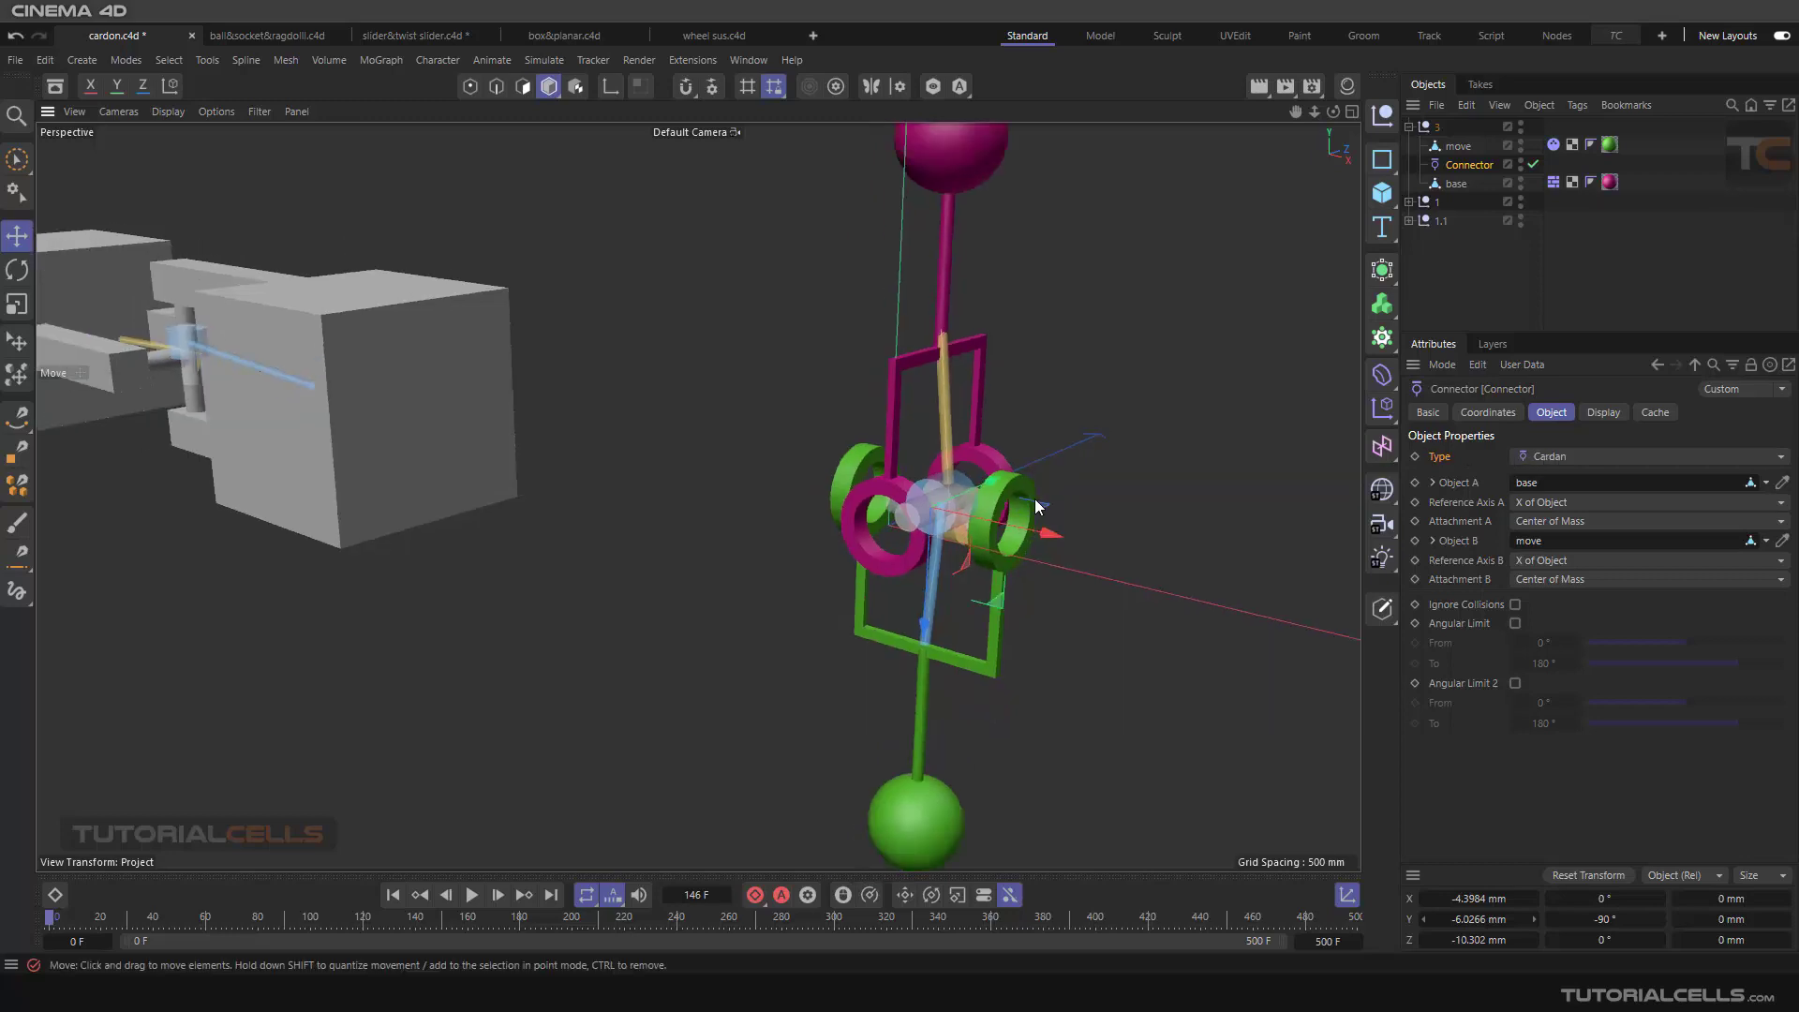
pyautogui.scroll(-2, 975, 455)
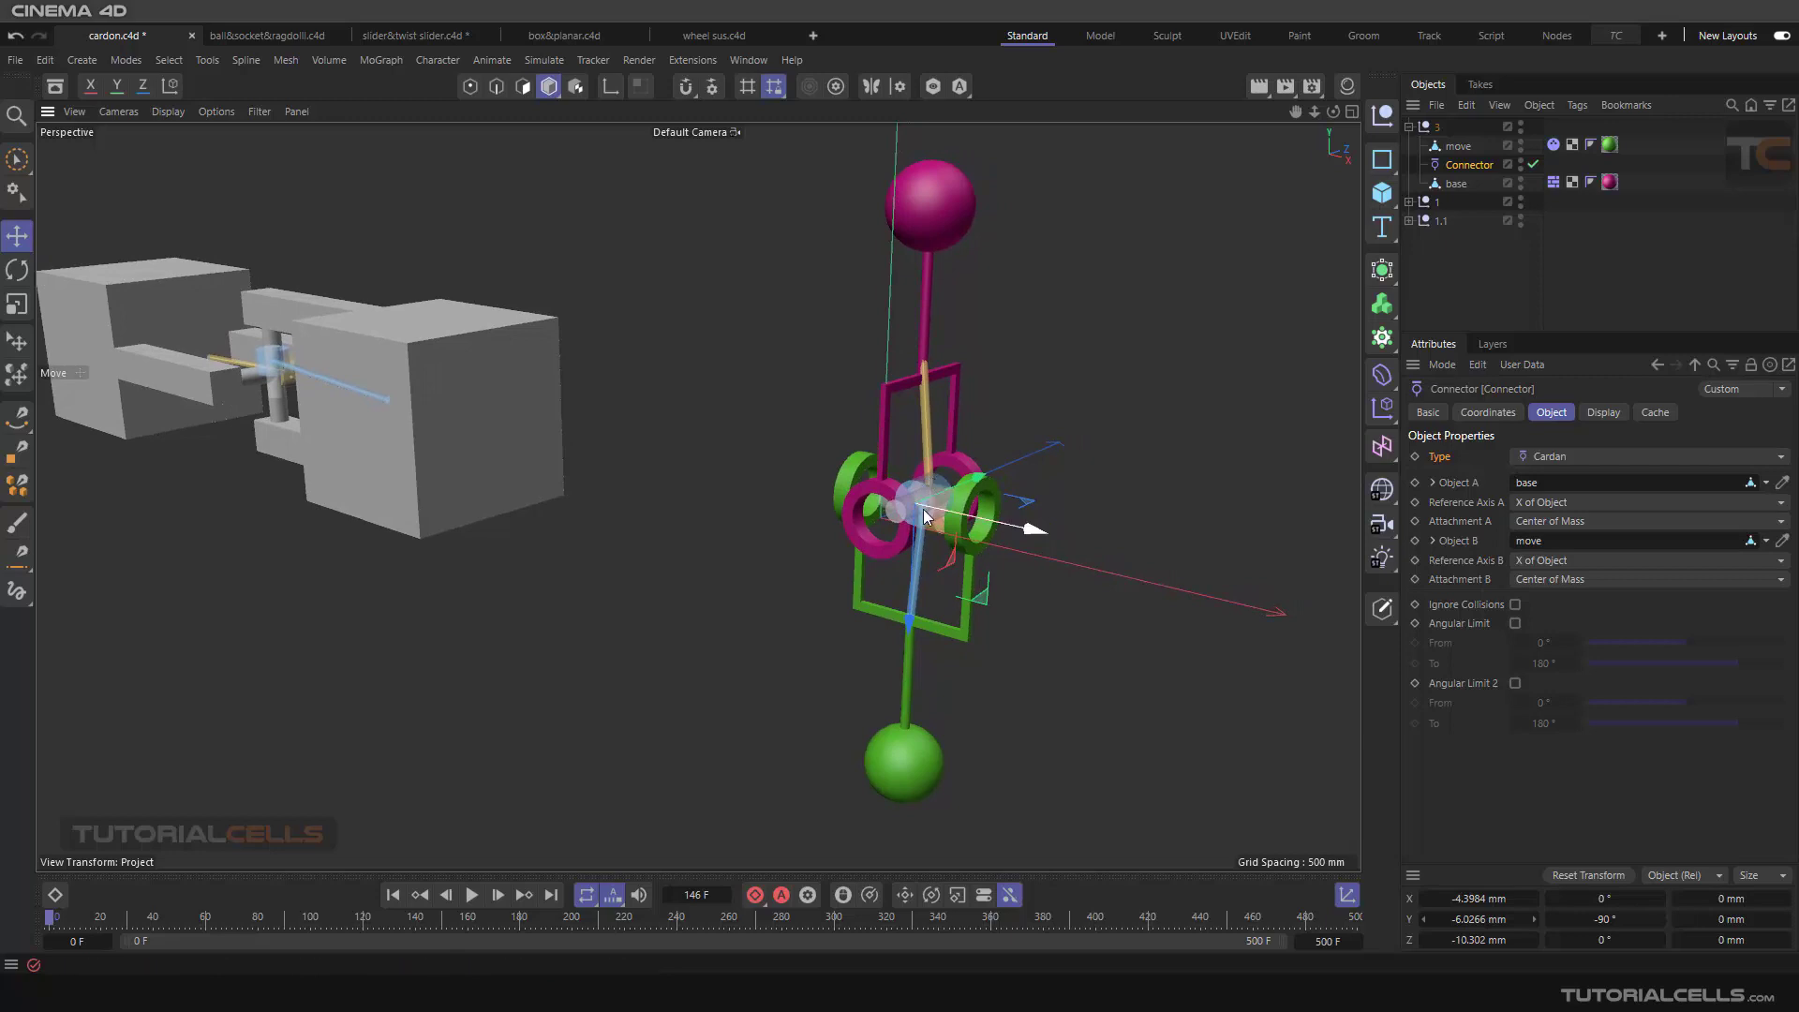
pyautogui.scroll(4, 937, 473)
pyautogui.scroll(-4, 917, 511)
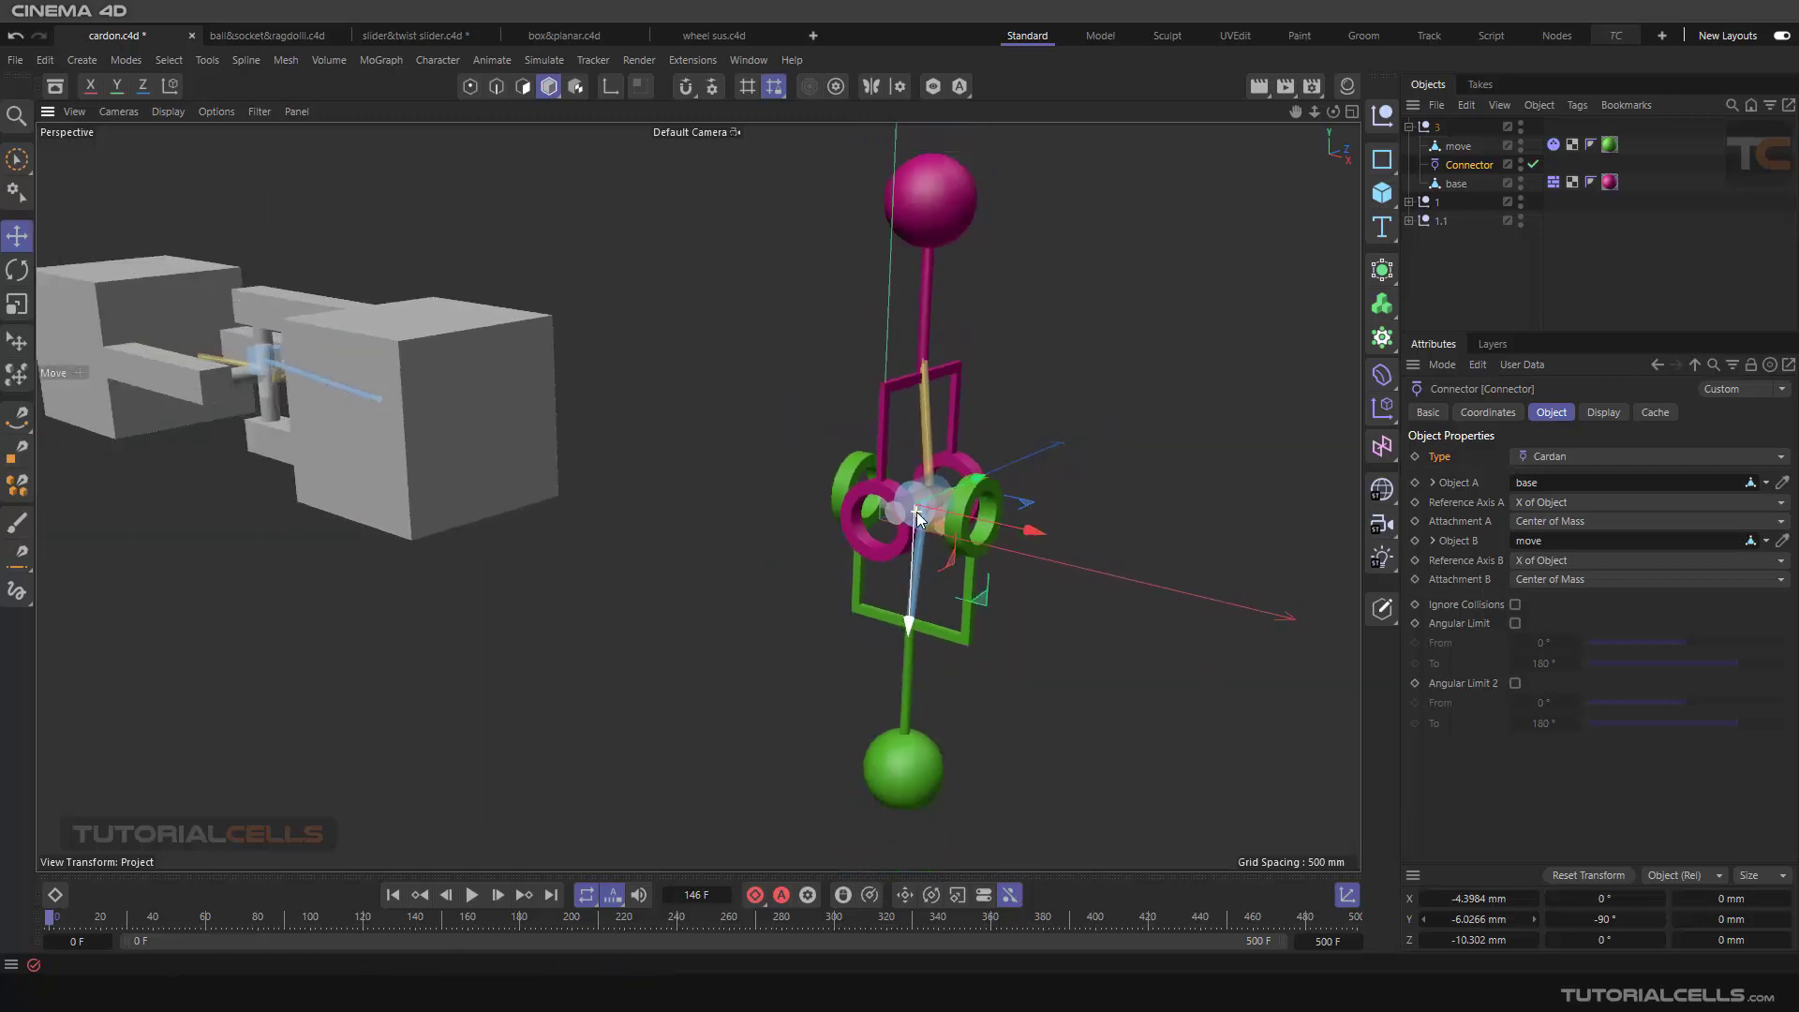
pyautogui.scroll(1, 930, 506)
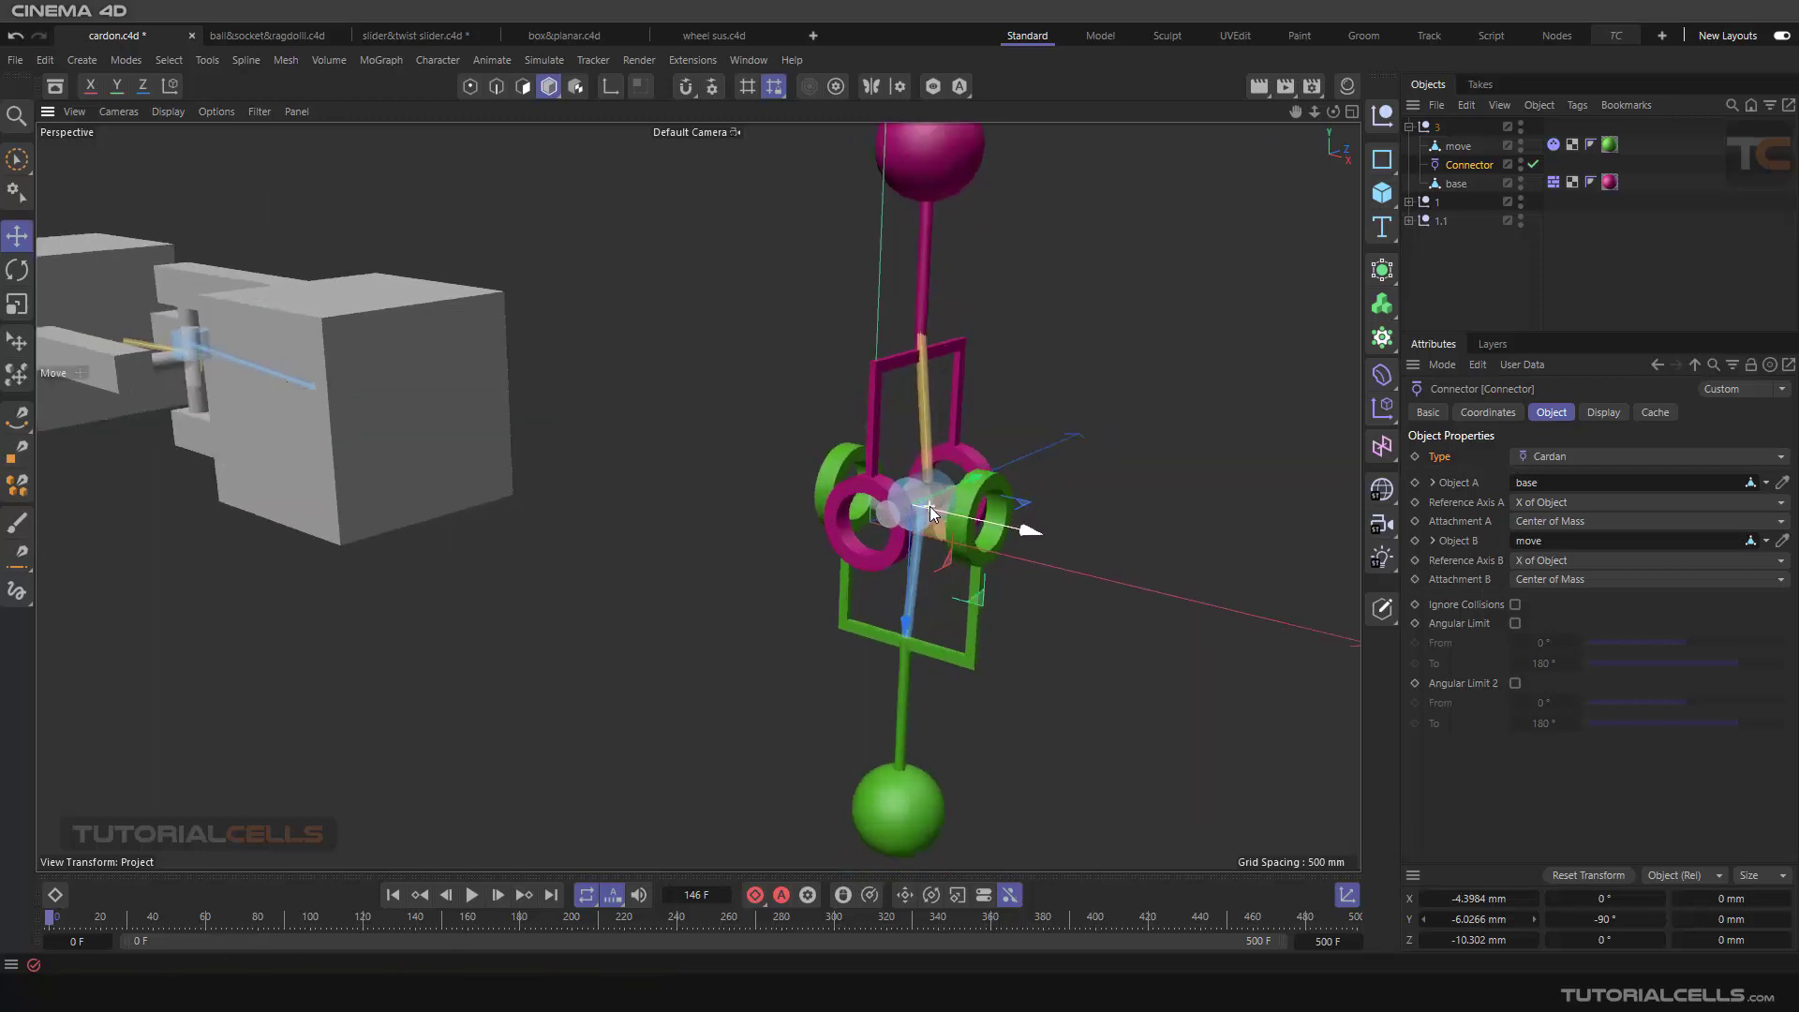
pyautogui.click(470, 897)
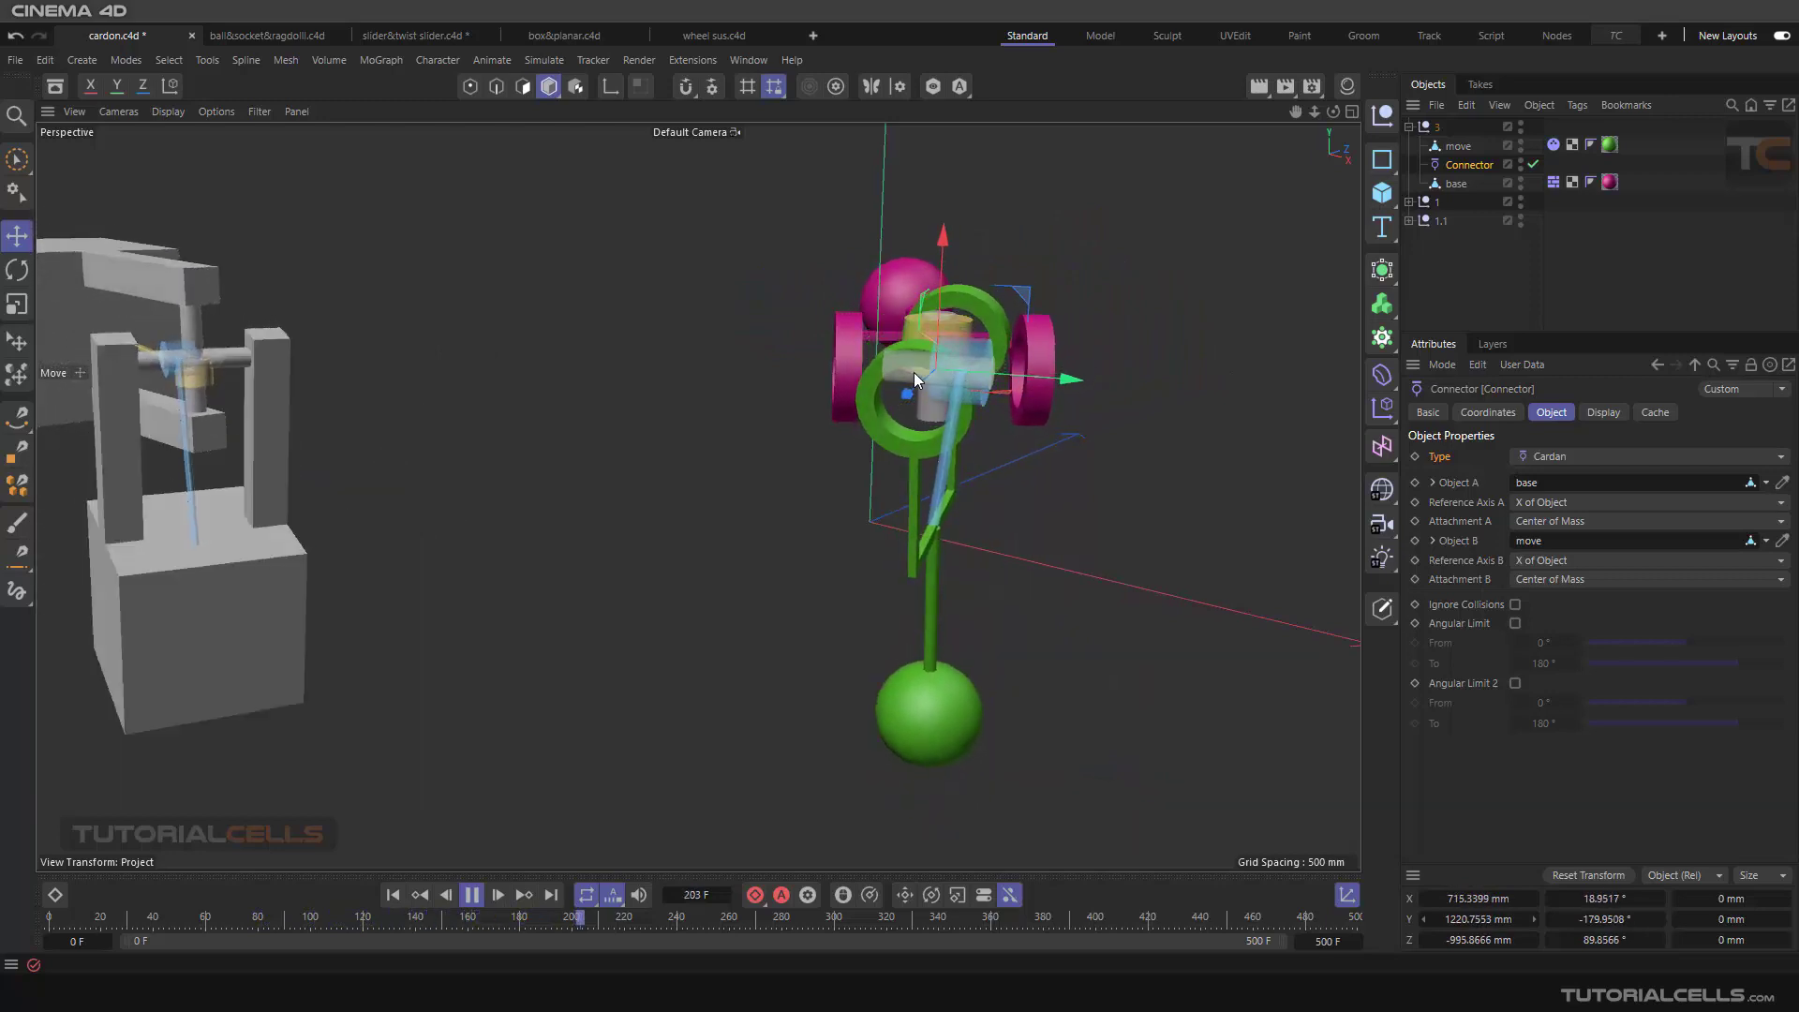
pyautogui.click(471, 899)
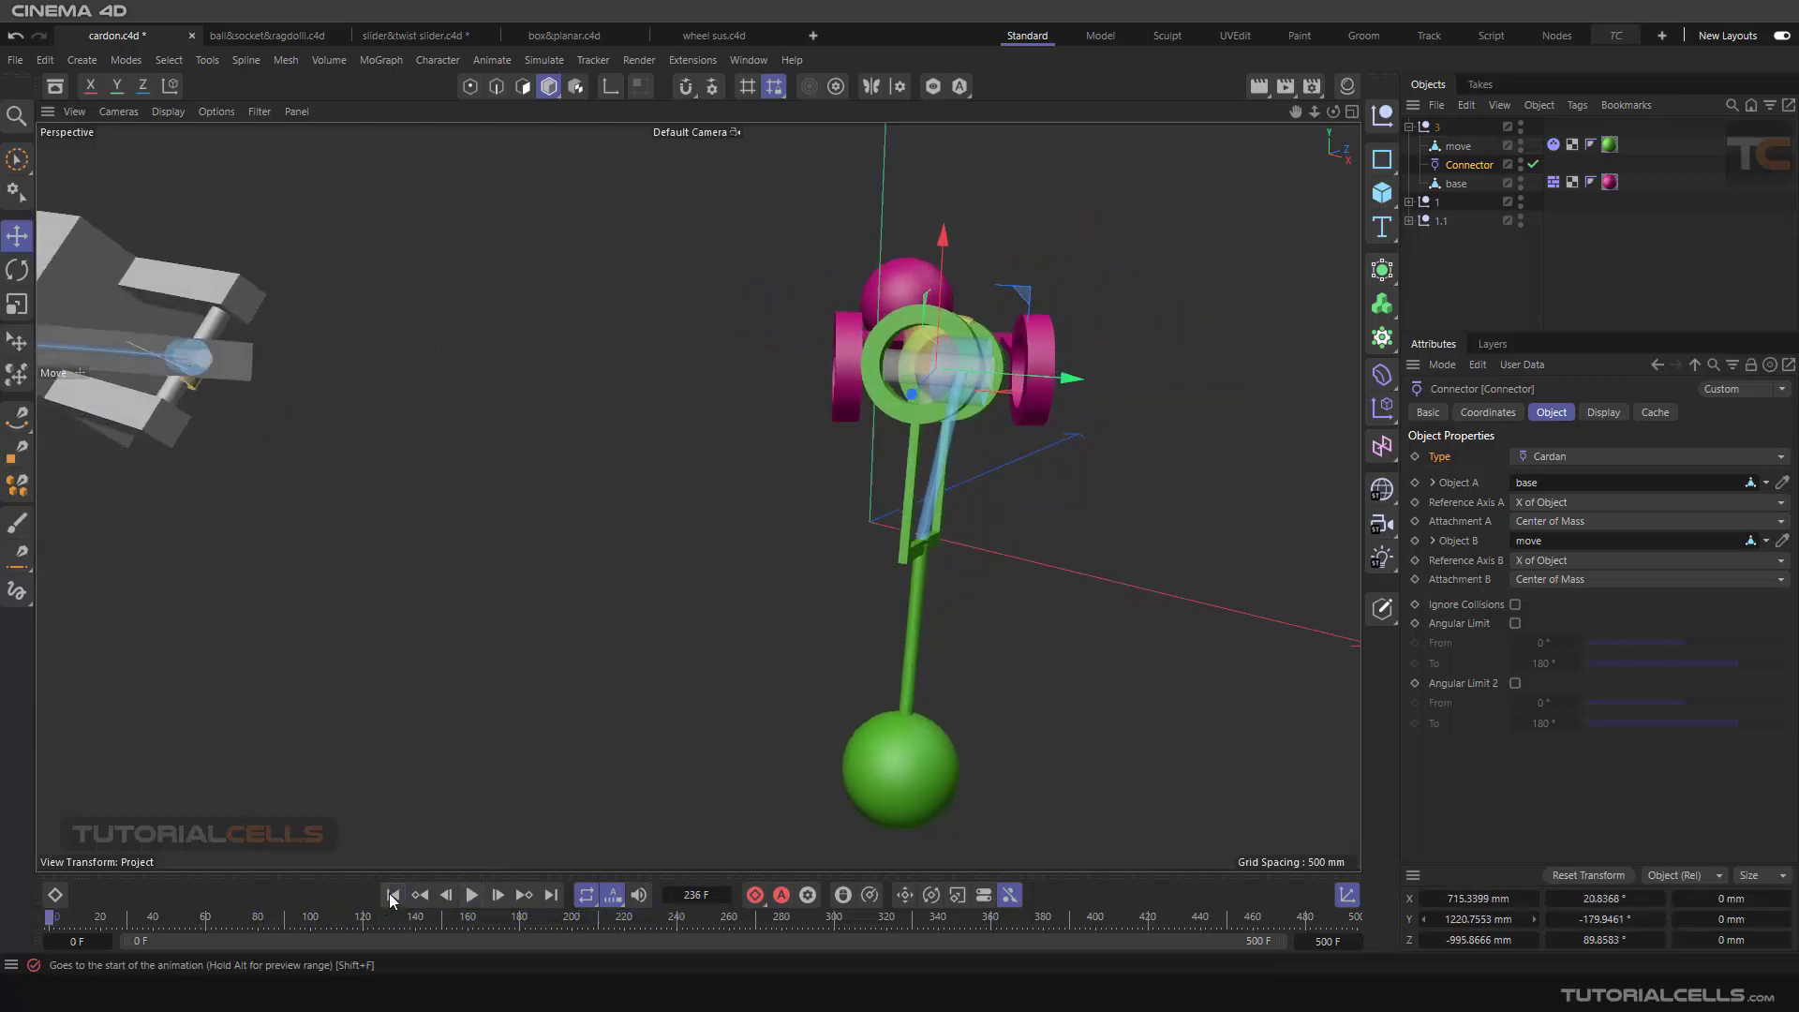
pyautogui.click(394, 896)
# Step: Locate the grey box-and-fork Cardan assembly in the scene and inspect how its two halves connect
pyautogui.scroll(-3, 255, 525)
pyautogui.keyDown('alt'); pyautogui.moveTo(255, 525); pyautogui.dragTo(1148, 680, button='middle'); pyautogui.keyUp('alt')
pyautogui.keyDown('alt'); pyautogui.moveTo(544, 533); pyautogui.dragTo(357, 452, button='middle'); pyautogui.keyUp('alt')
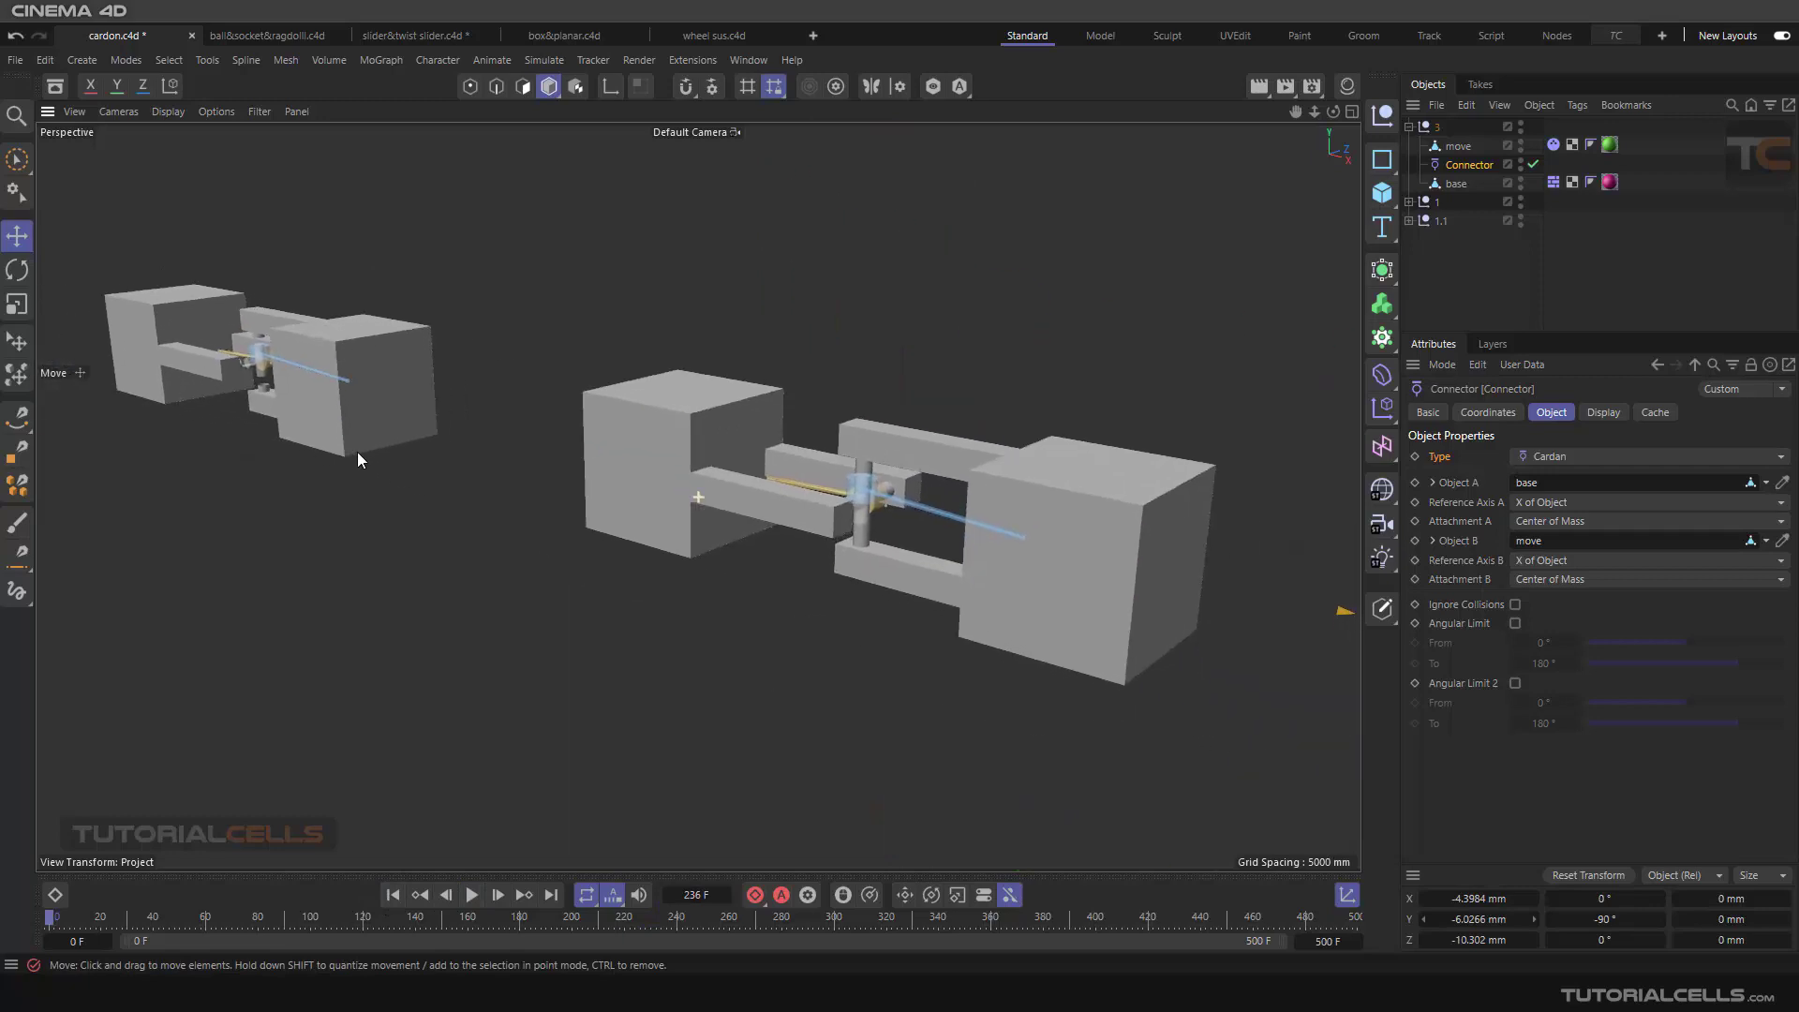
pyautogui.scroll(2, 827, 543)
pyautogui.keyDown('alt'); pyautogui.moveTo(826, 543); pyautogui.dragTo(912, 538); pyautogui.keyUp('alt')
pyautogui.keyDown('alt'); pyautogui.moveTo(912, 539); pyautogui.dragTo(677, 474, button='middle'); pyautogui.keyUp('alt')
pyautogui.keyDown('alt'); pyautogui.moveTo(677, 475); pyautogui.dragTo(722, 474); pyautogui.keyUp('alt')
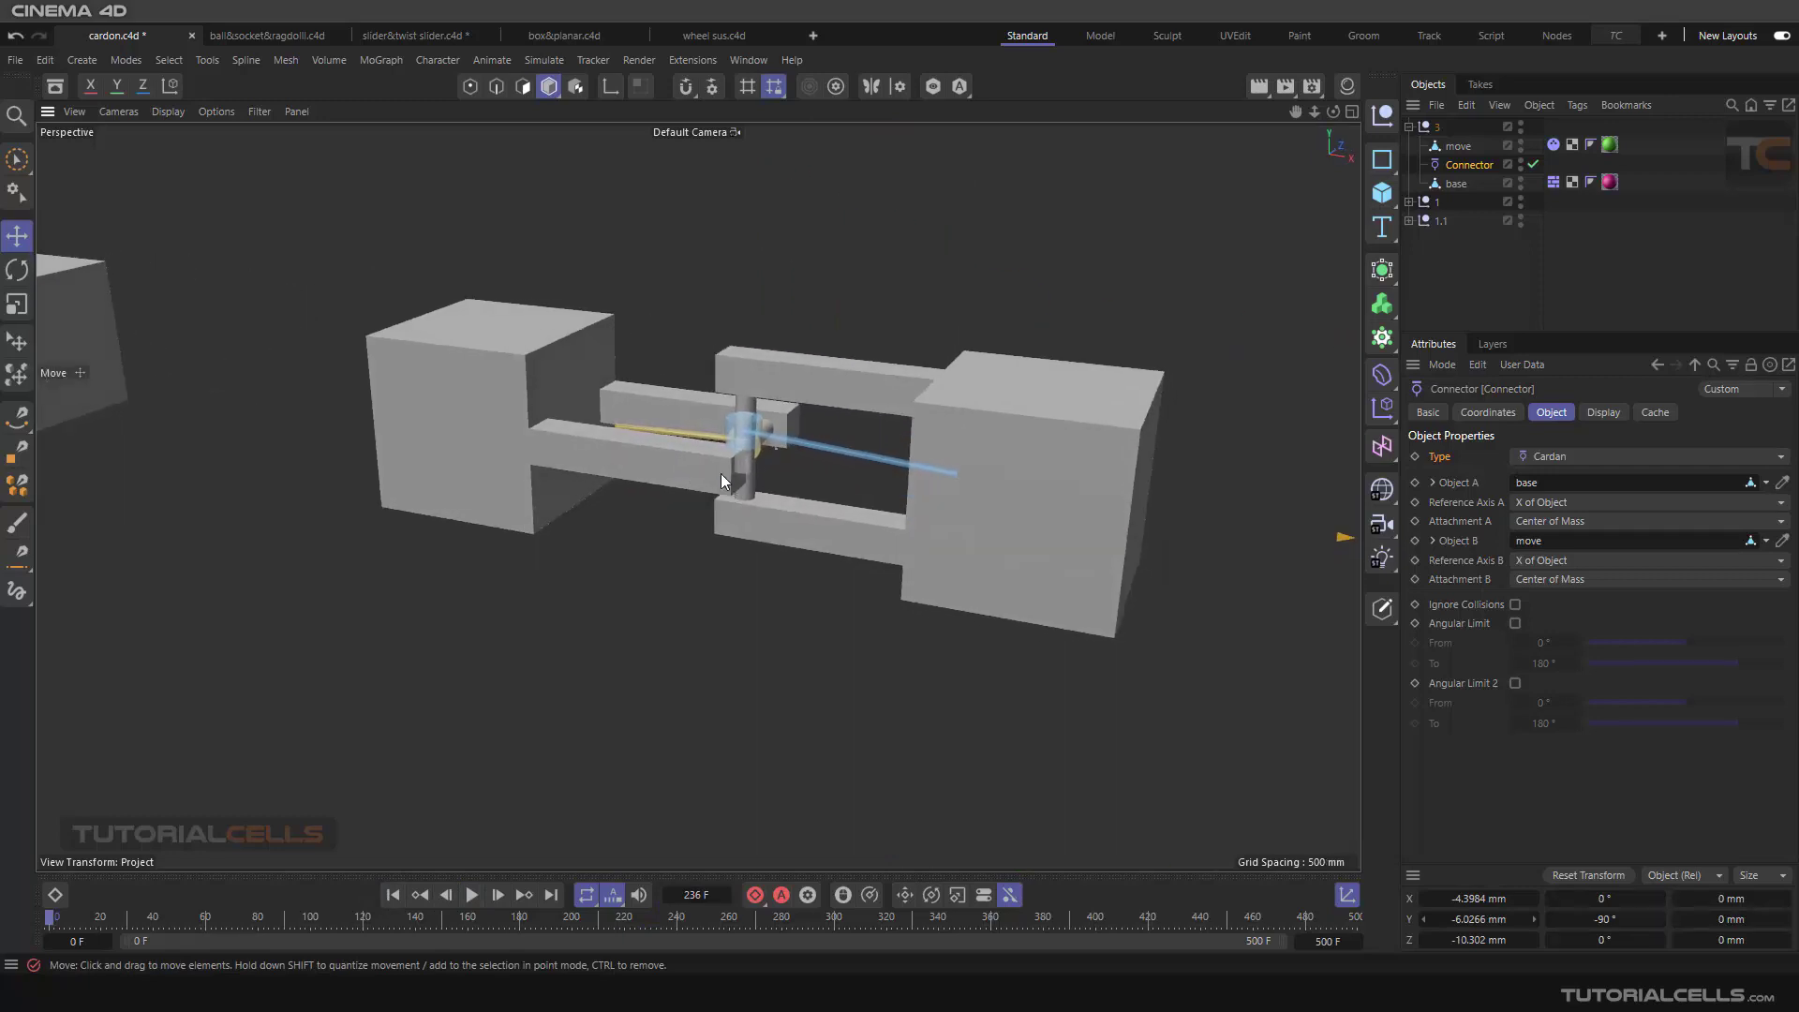
# Step: Play the grey box assembly's simulation up close, stop it and return to the first frame
pyautogui.scroll(2, 740, 440)
pyautogui.scroll(2, 747, 427)
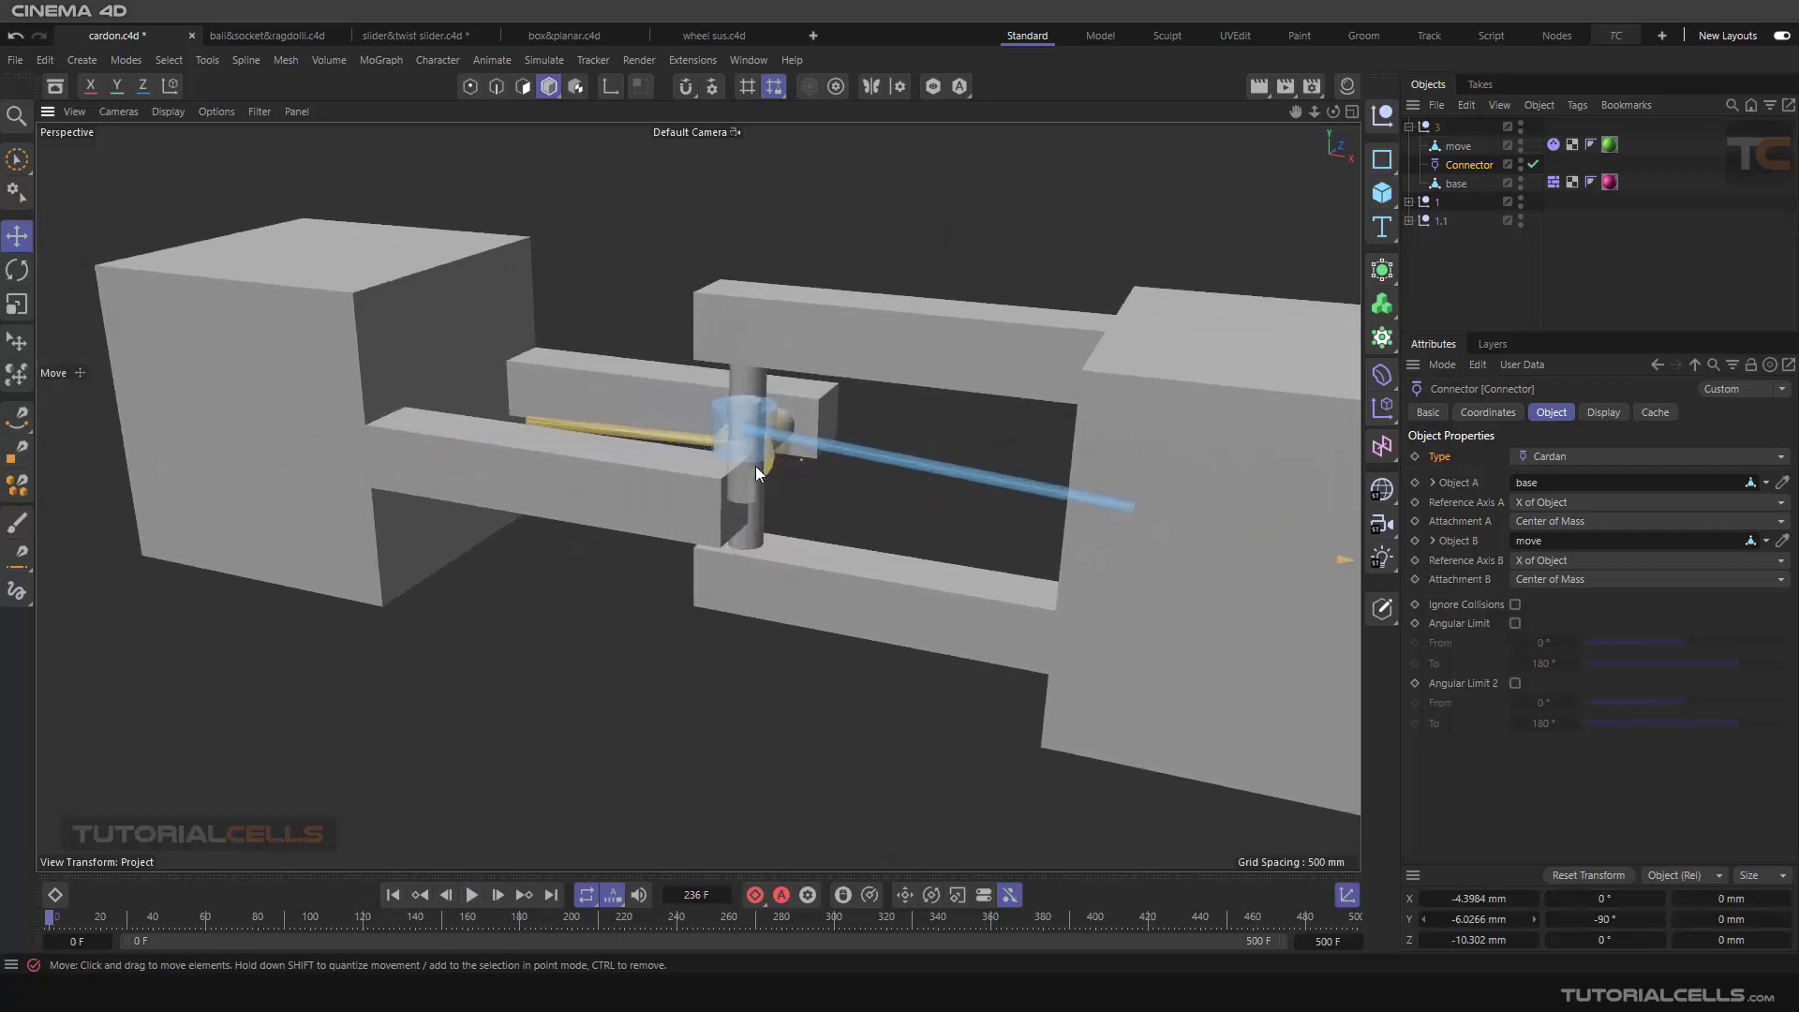
pyautogui.scroll(-2, 716, 446)
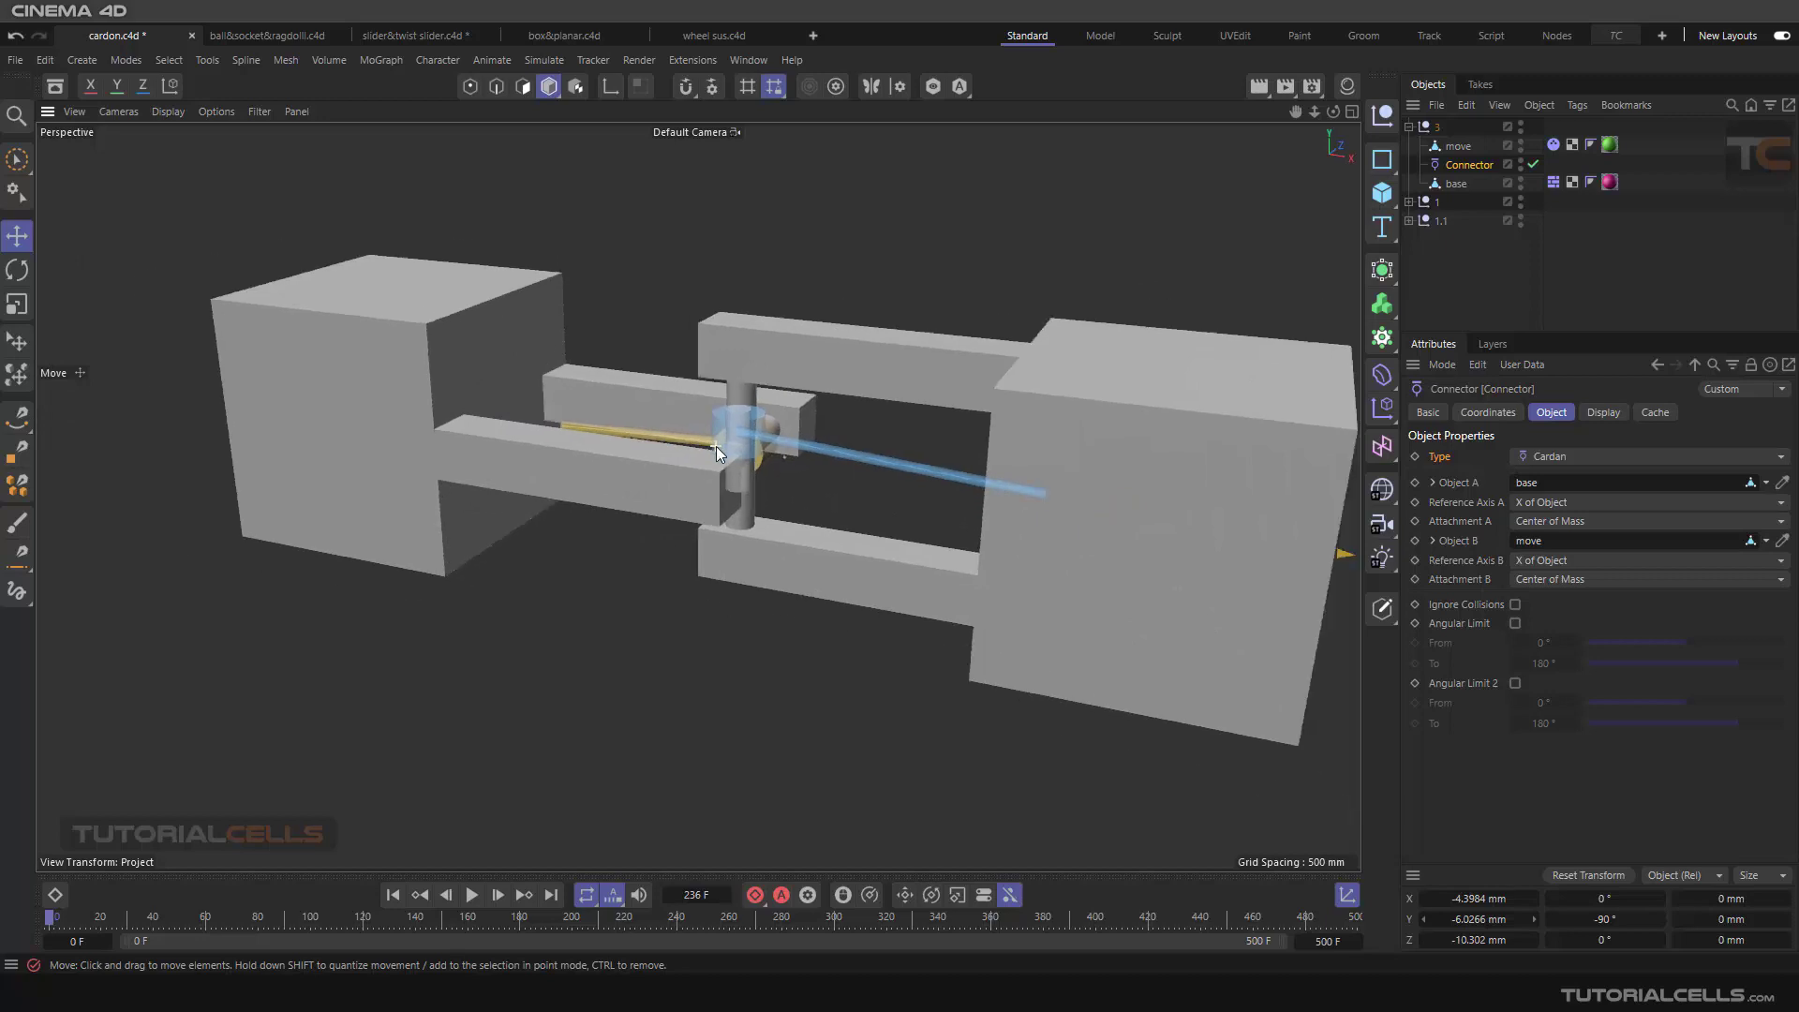
pyautogui.click(471, 895)
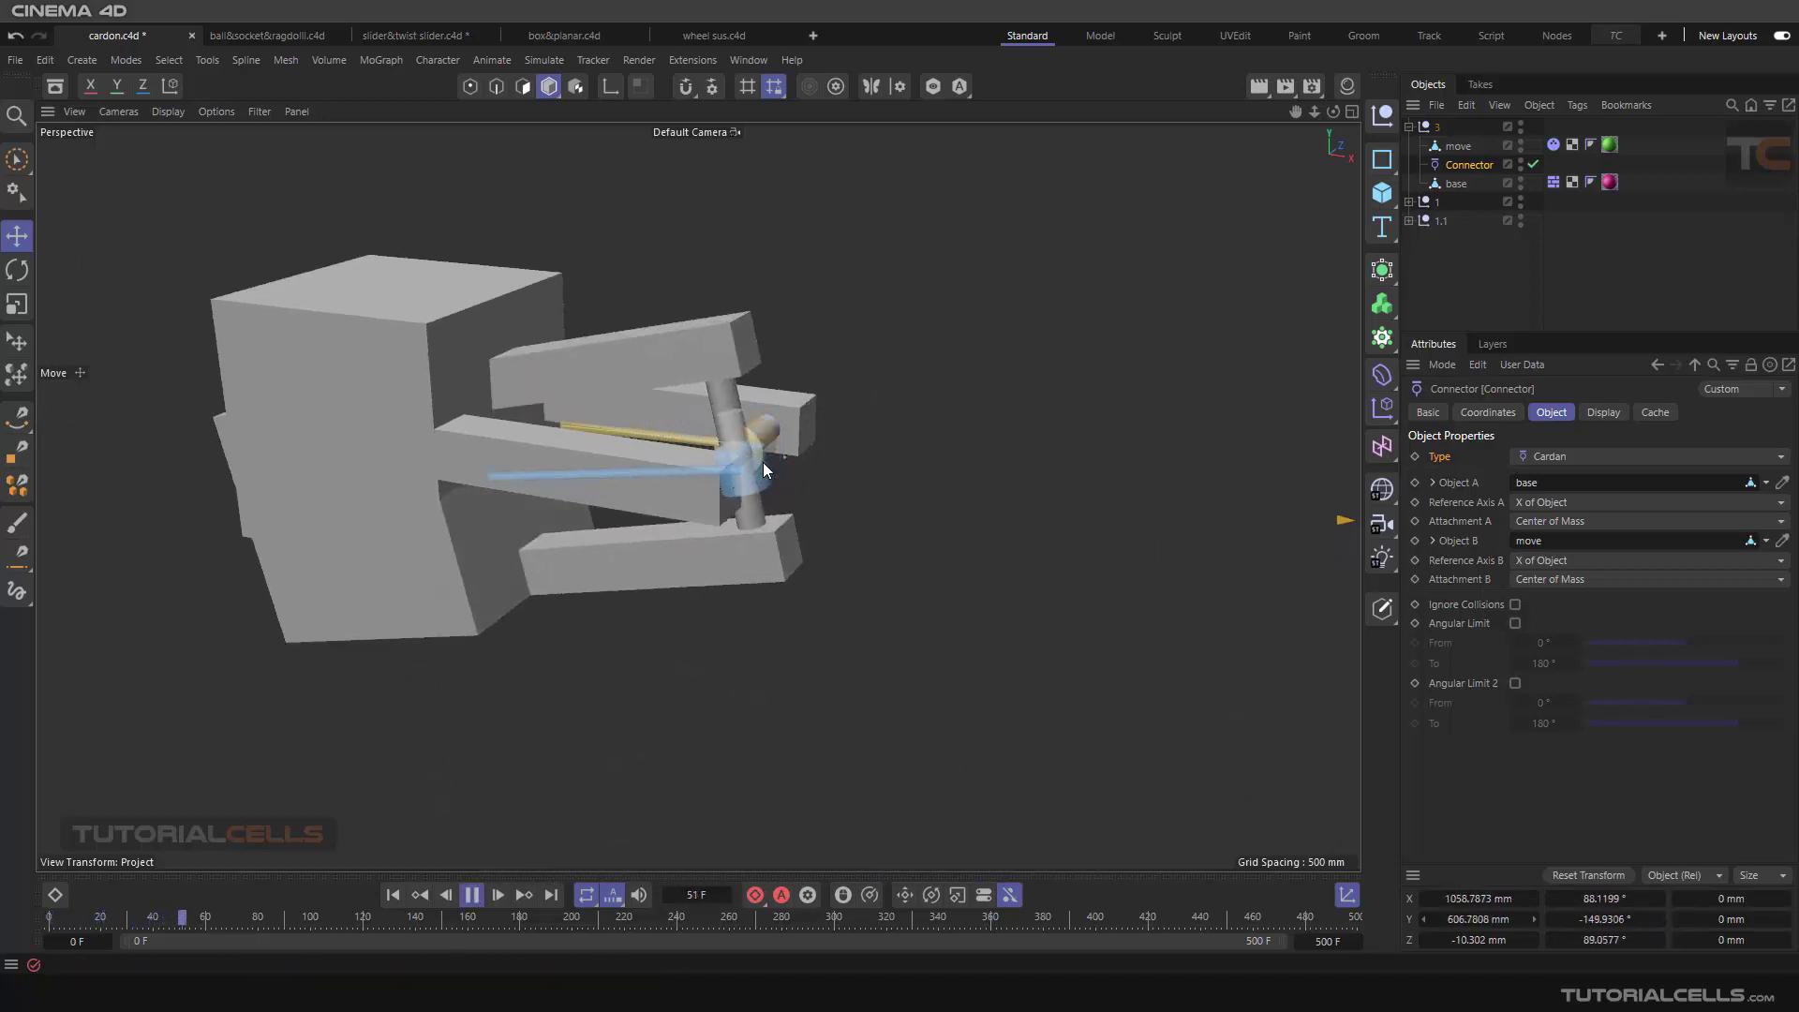
pyautogui.press('space')
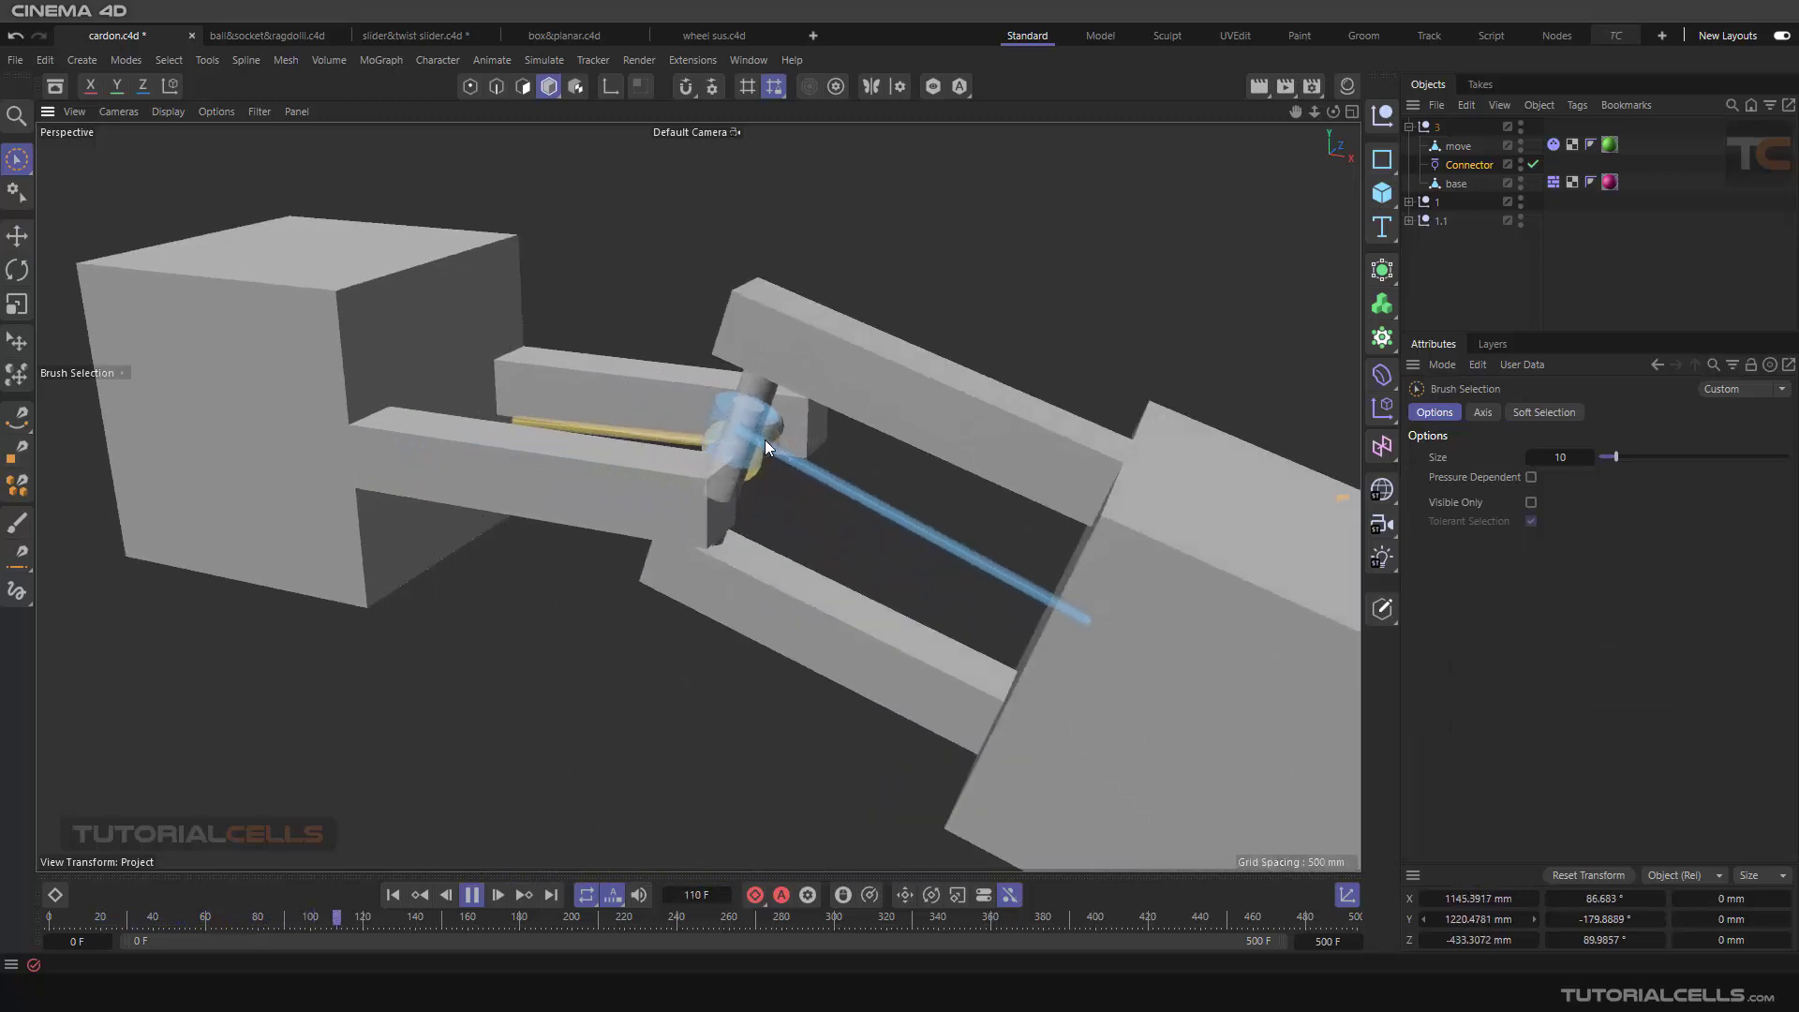
pyautogui.press('space')
pyautogui.hotkey('shift', 'f')
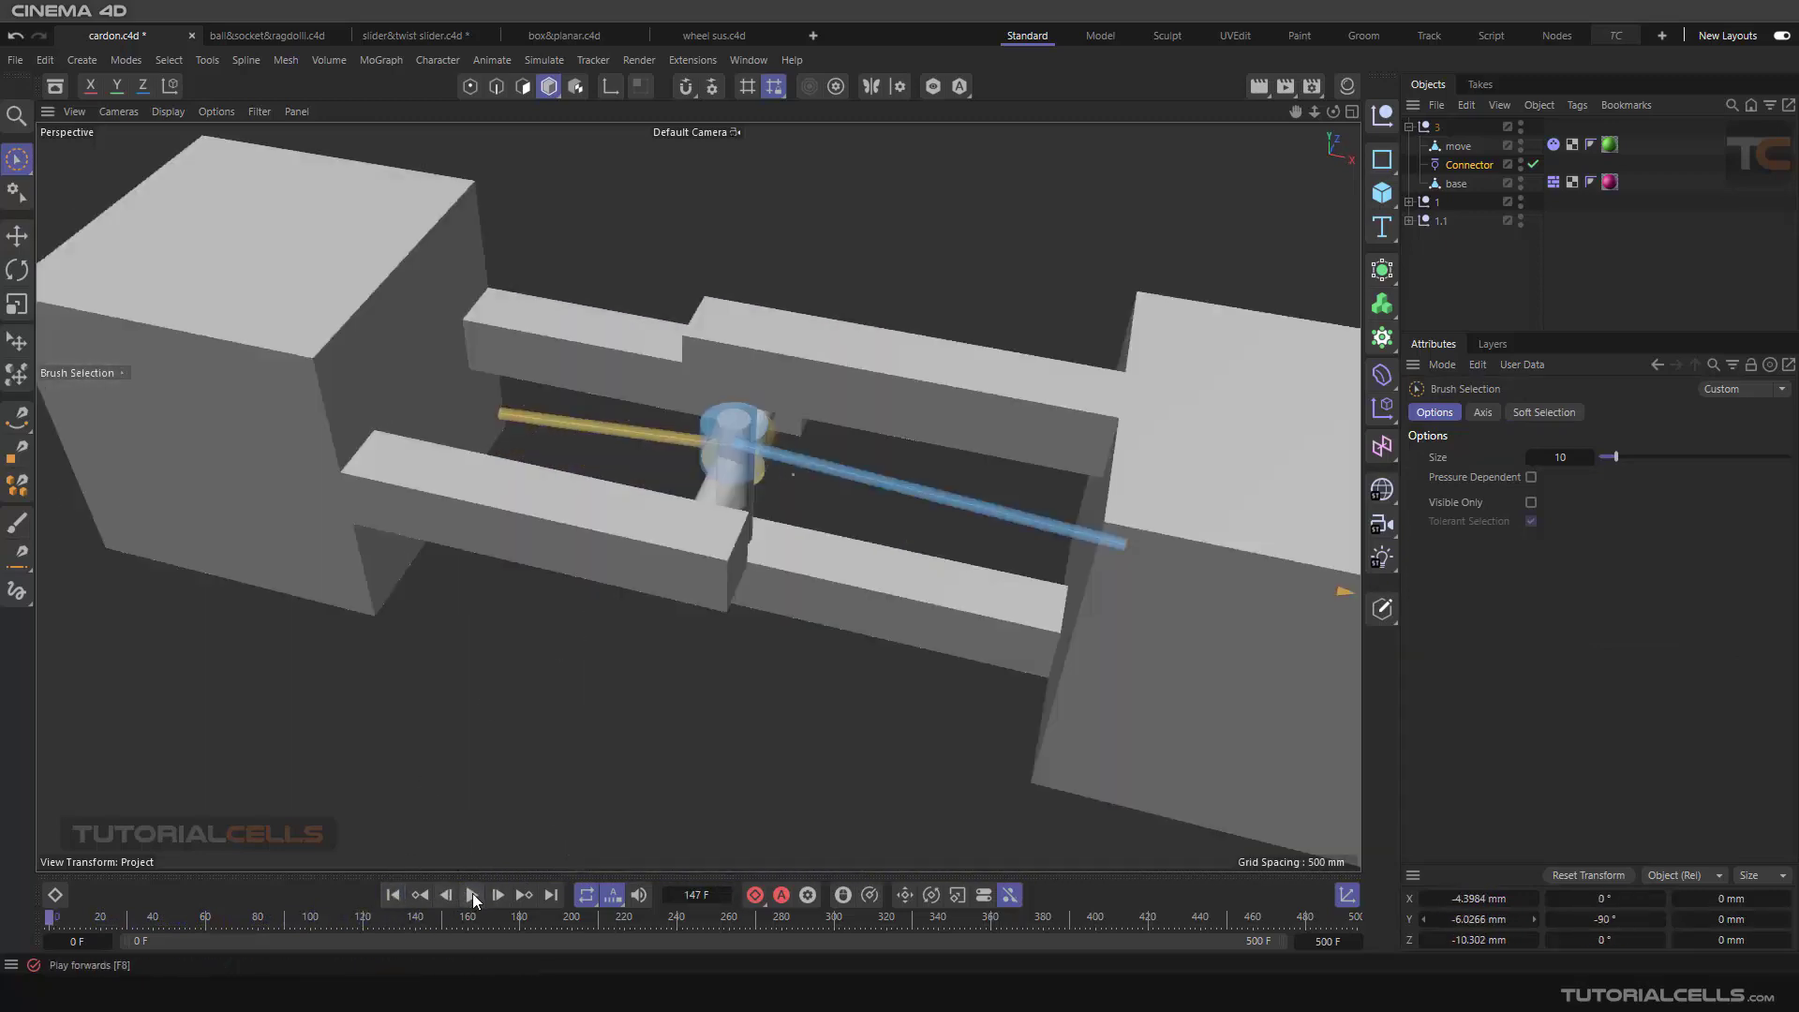
# Step: Run the simulation while viewing the crossed pins up close, and pause it at frame 90
pyautogui.scroll(3, 767, 472)
pyautogui.keyDown('alt'); pyautogui.moveTo(785, 445); pyautogui.dragTo(773, 407); pyautogui.keyUp('alt')
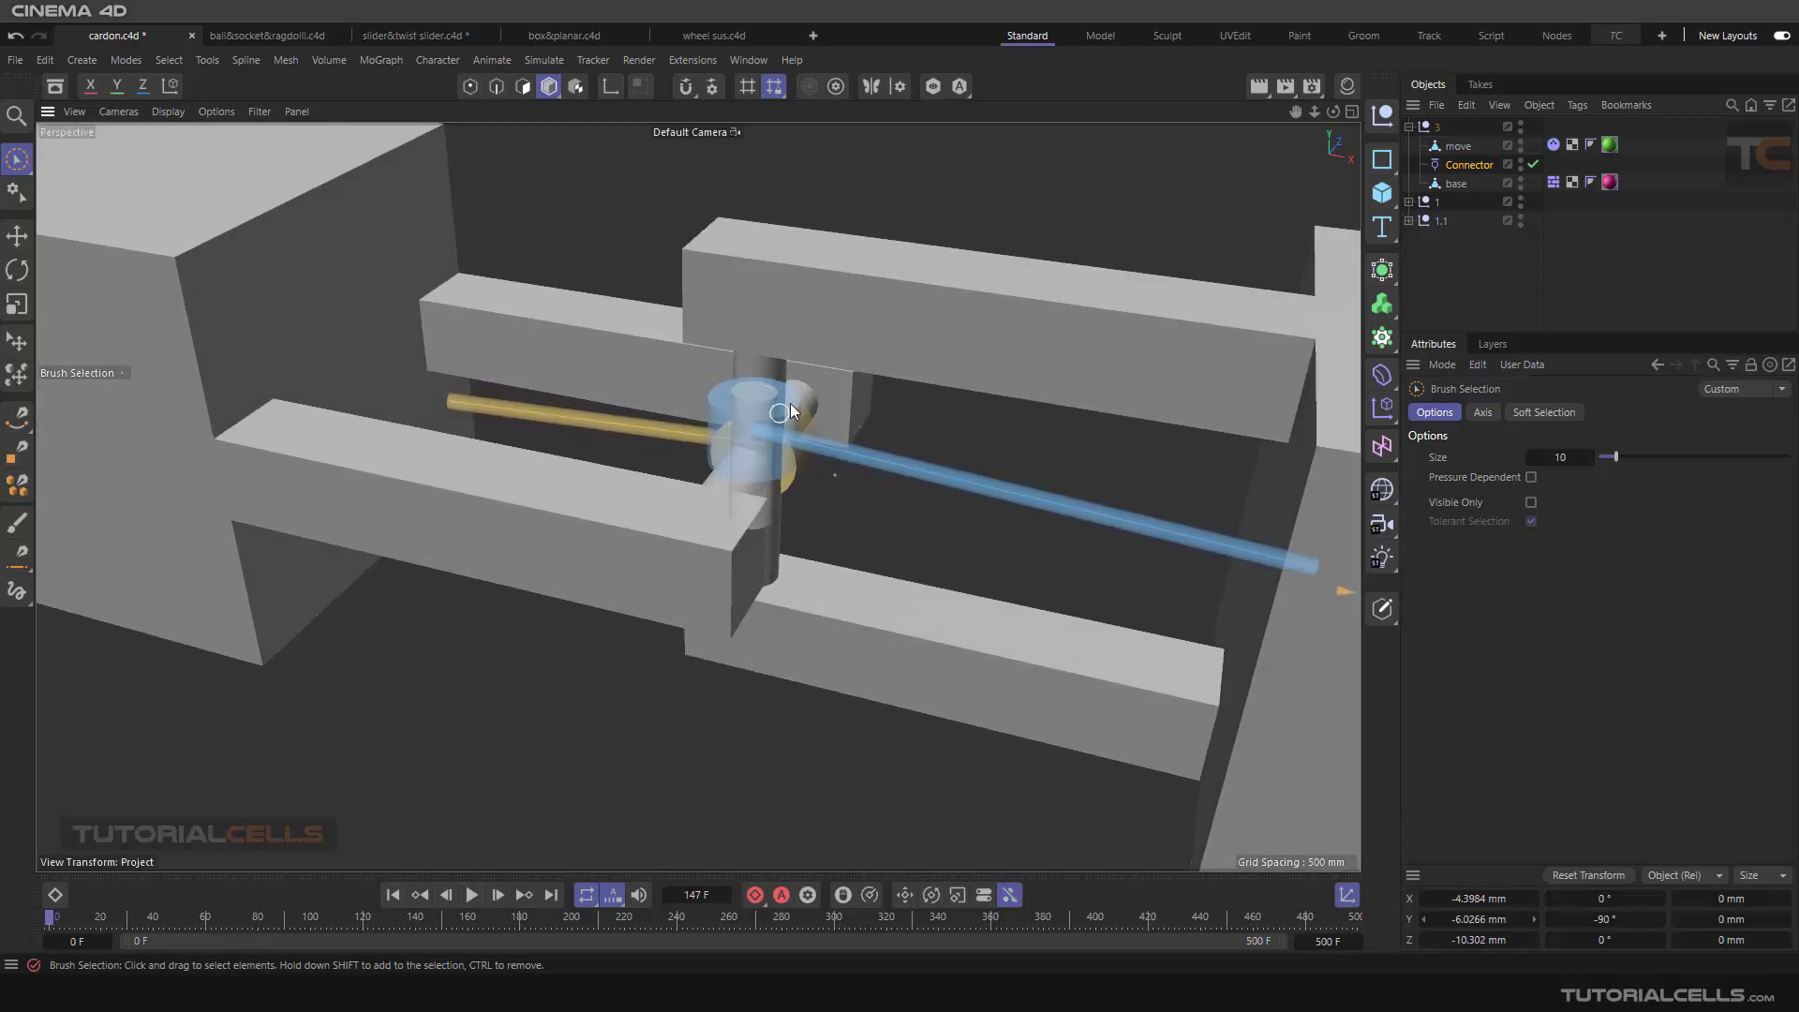
pyautogui.click(473, 895)
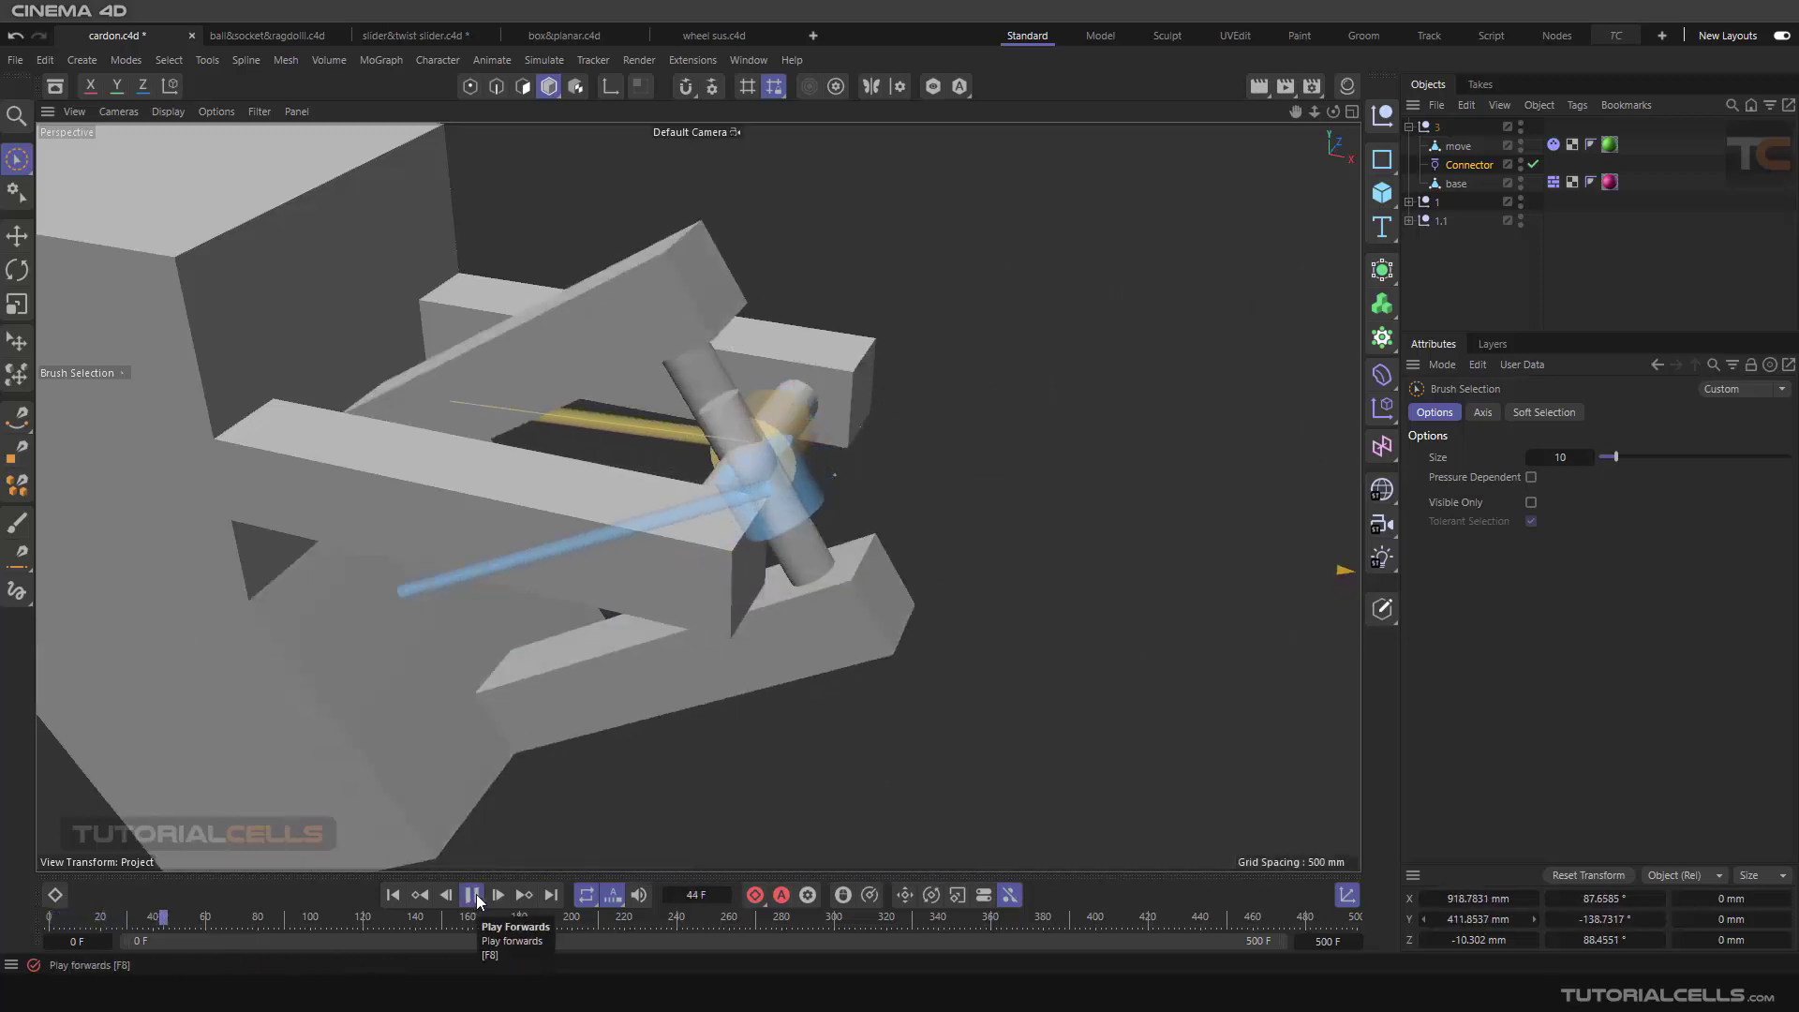
pyautogui.click(473, 895)
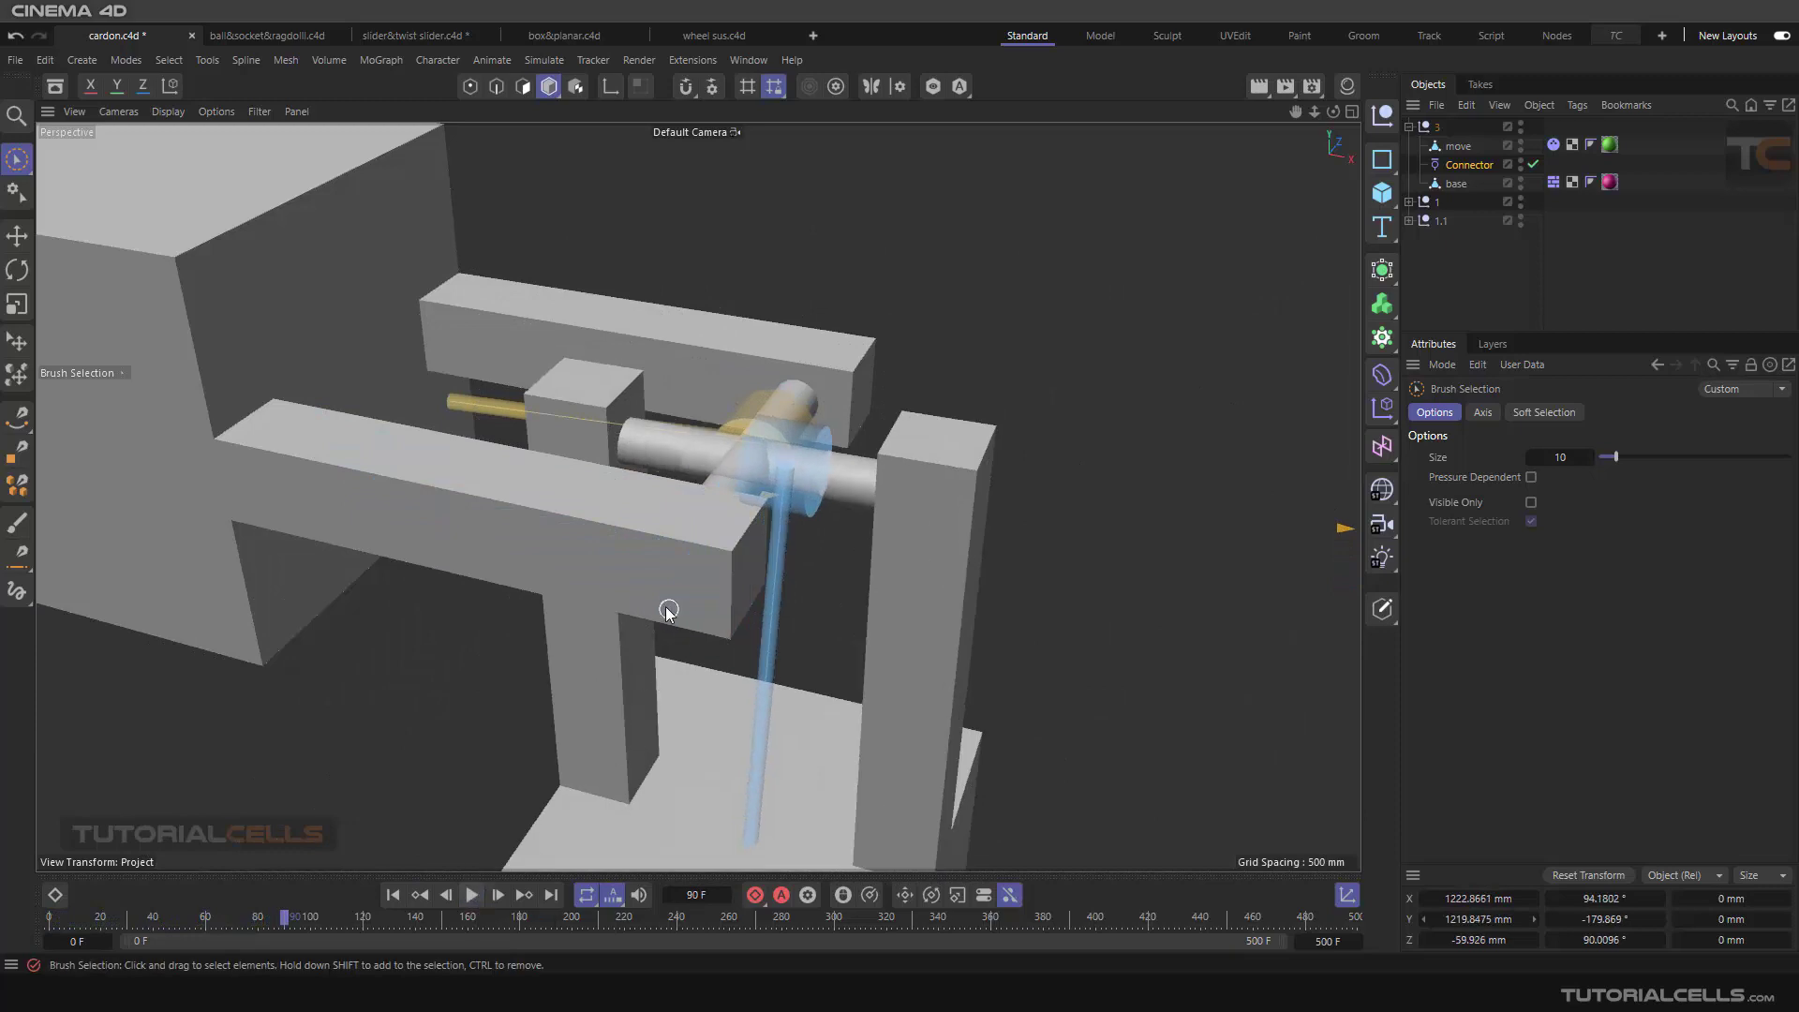
# Step: Examine the crossed pins between the forks from several angles, and resume the simulation until frame 324
pyautogui.keyDown('alt'); pyautogui.moveTo(669, 612); pyautogui.dragTo(720, 459); pyautogui.keyUp('alt')
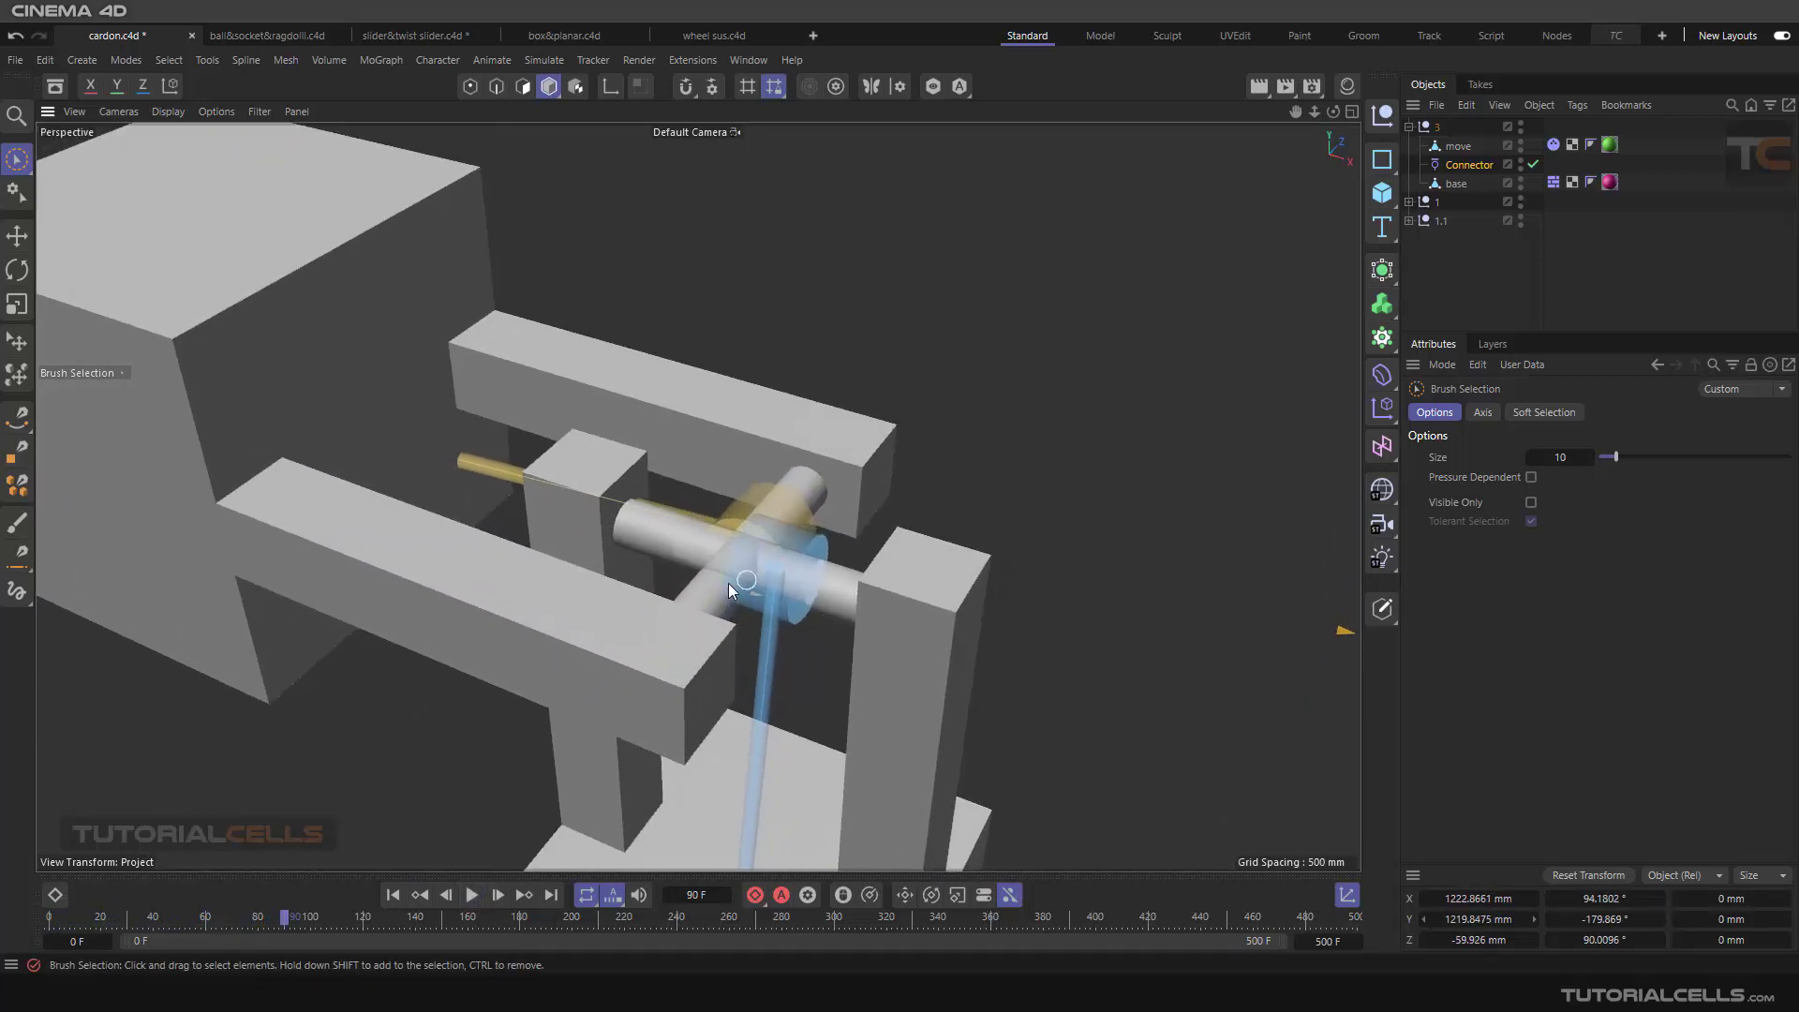
pyautogui.keyDown('alt'); pyautogui.moveTo(836, 643); pyautogui.dragTo(749, 527); pyautogui.keyUp('alt')
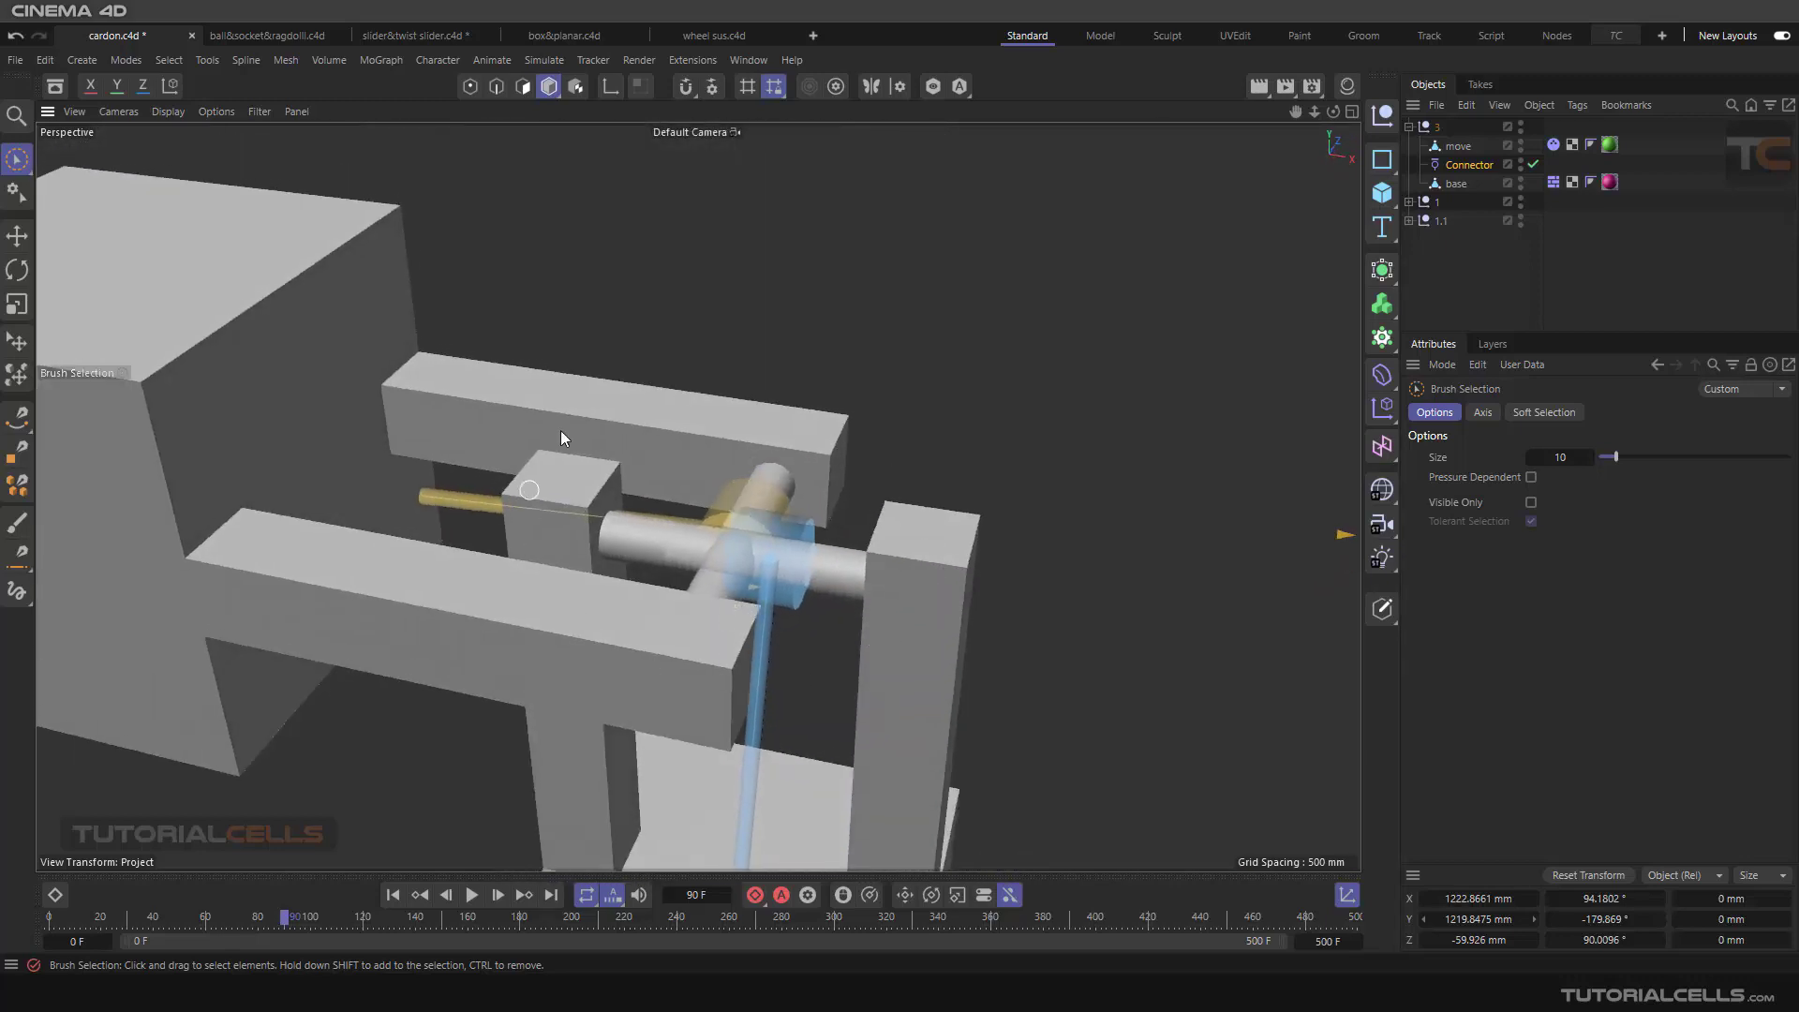
pyautogui.keyDown('alt'); pyautogui.moveTo(891, 594); pyautogui.dragTo(810, 489); pyautogui.keyUp('alt')
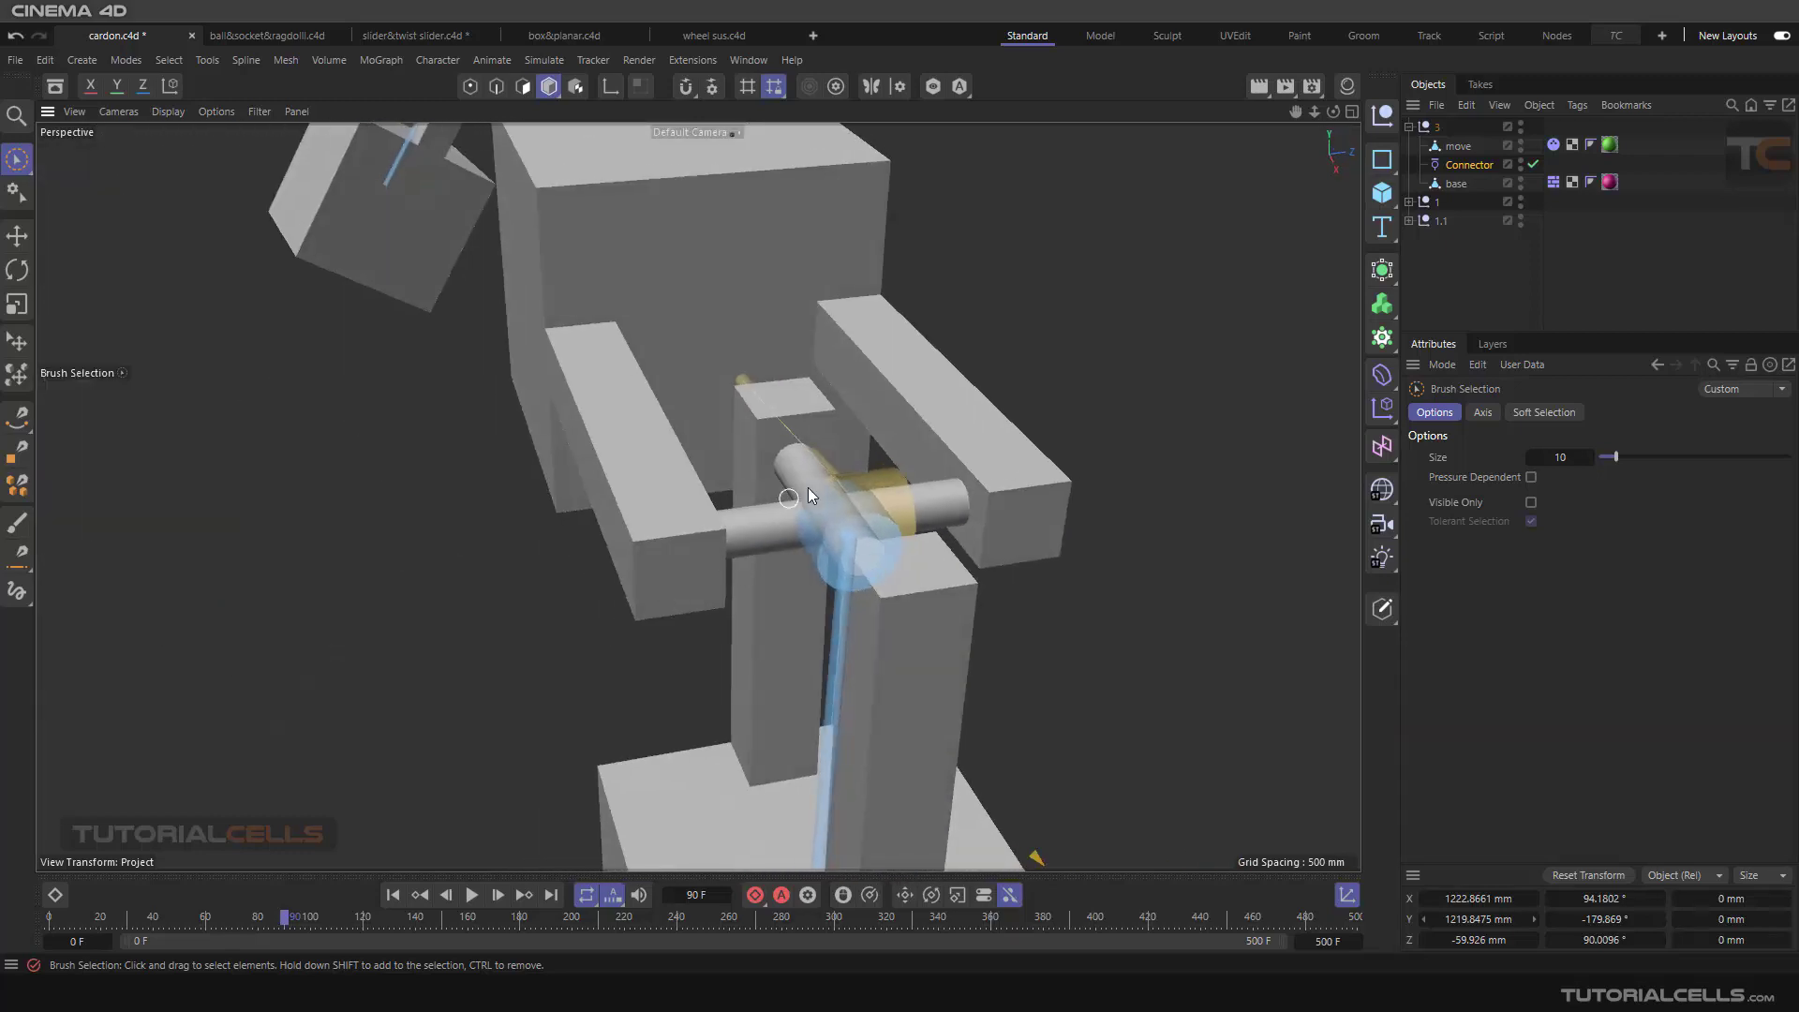
pyautogui.click(472, 895)
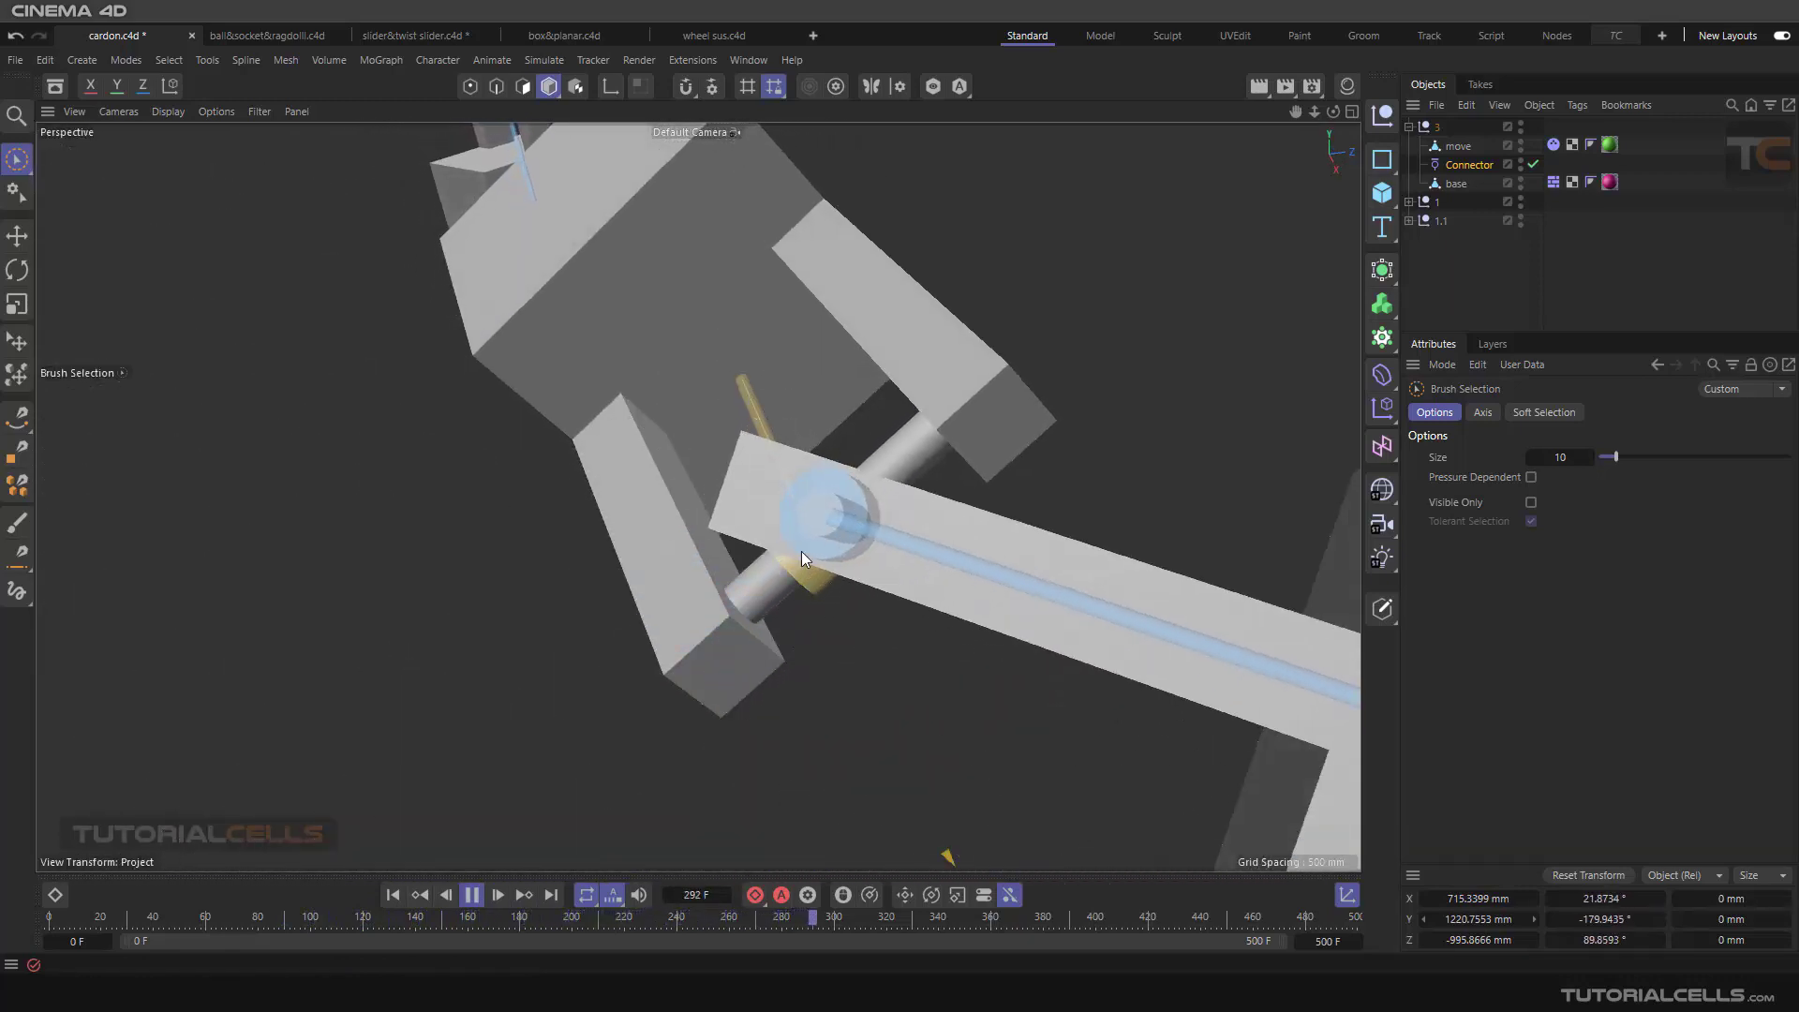
pyautogui.click(471, 894)
# Step: Examine the other grey assembly, whose short pin stubs do not meet in the centre
pyautogui.keyDown('alt'); pyautogui.moveTo(522, 692); pyautogui.dragTo(1178, 579); pyautogui.keyUp('alt')
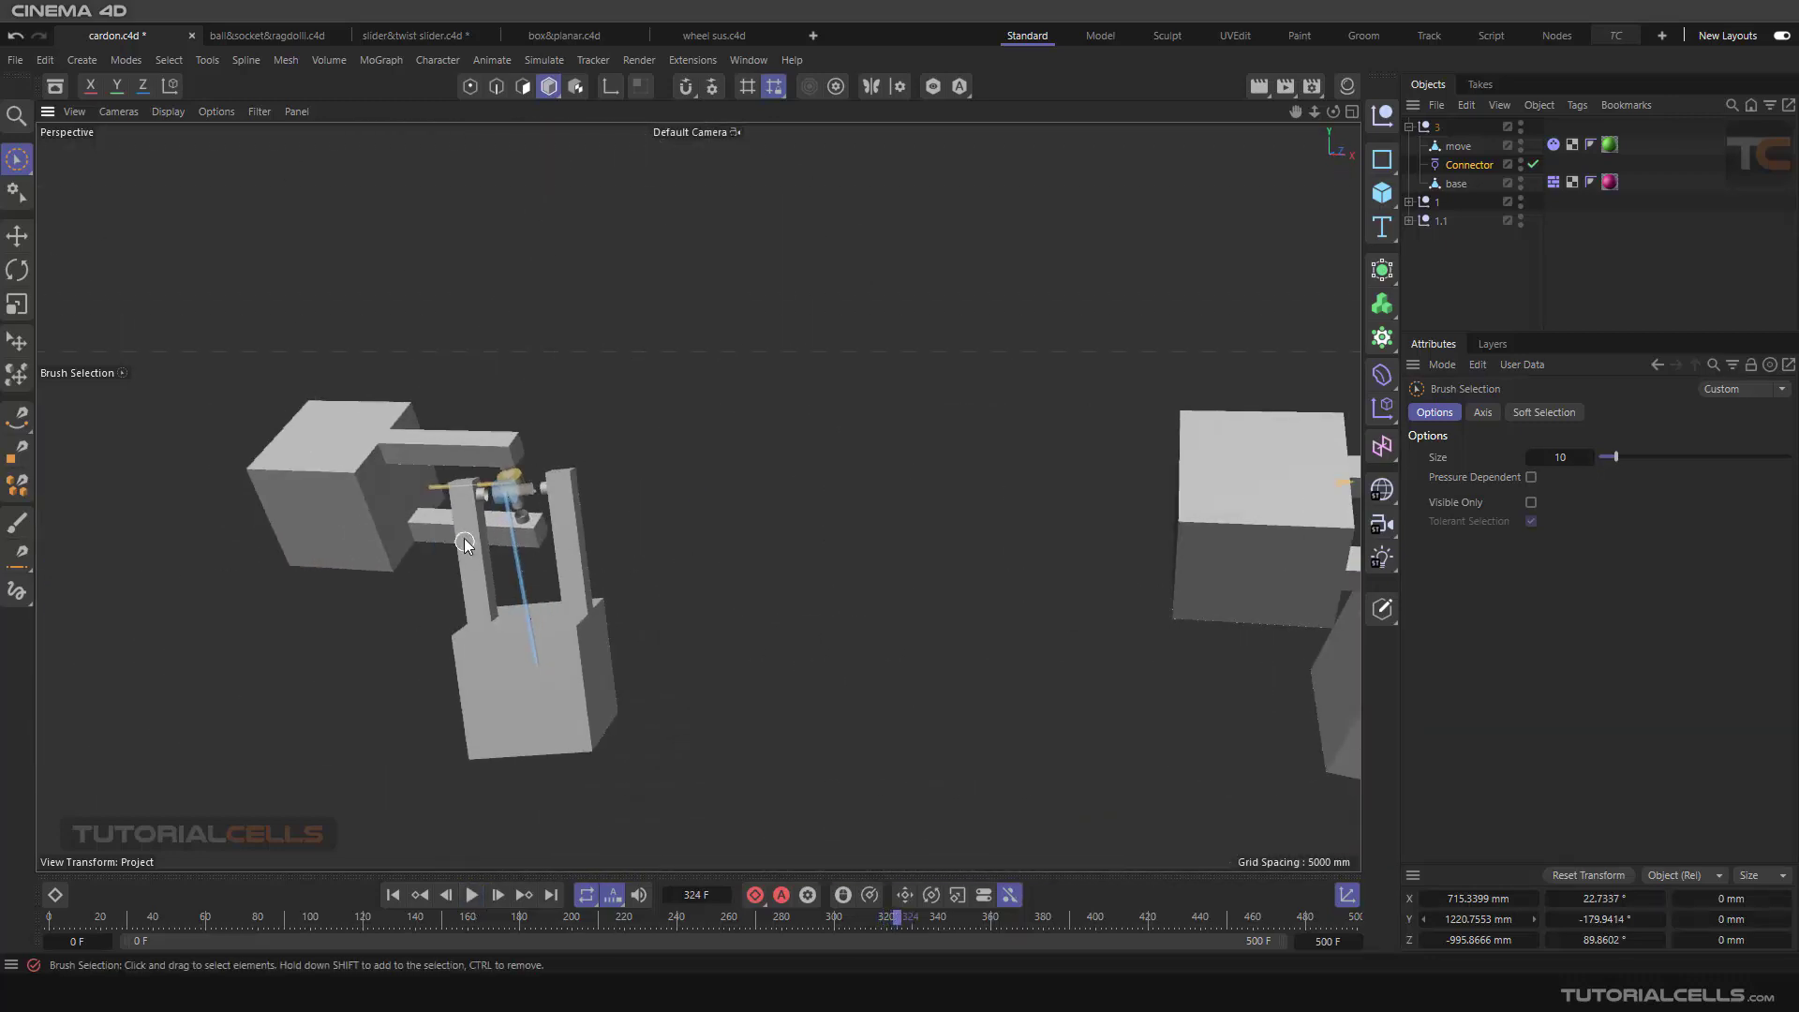
pyautogui.keyDown('alt'); pyautogui.moveTo(465, 543); pyautogui.dragTo(629, 538, button='middle'); pyautogui.keyUp('alt')
pyautogui.scroll(10, 645, 497)
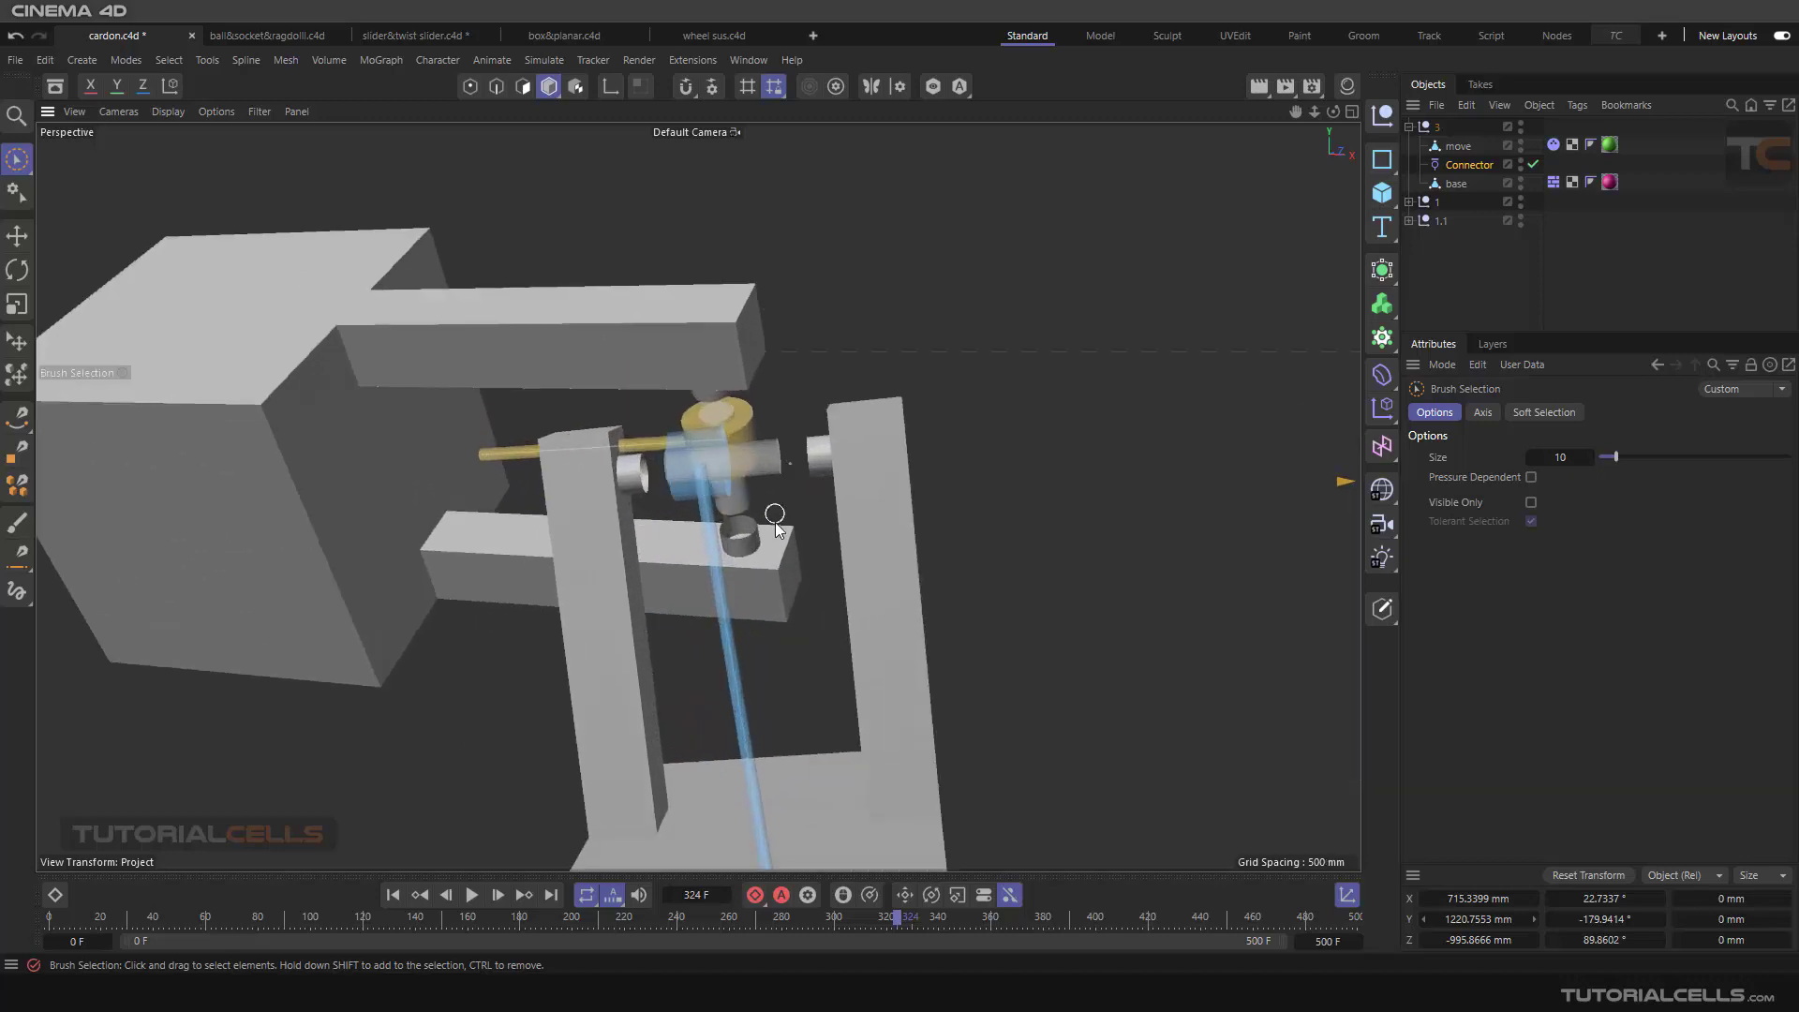
pyautogui.scroll(-8, 775, 522)
pyautogui.keyDown('alt'); pyautogui.moveTo(1032, 526); pyautogui.dragTo(140, 437); pyautogui.keyUp('alt')
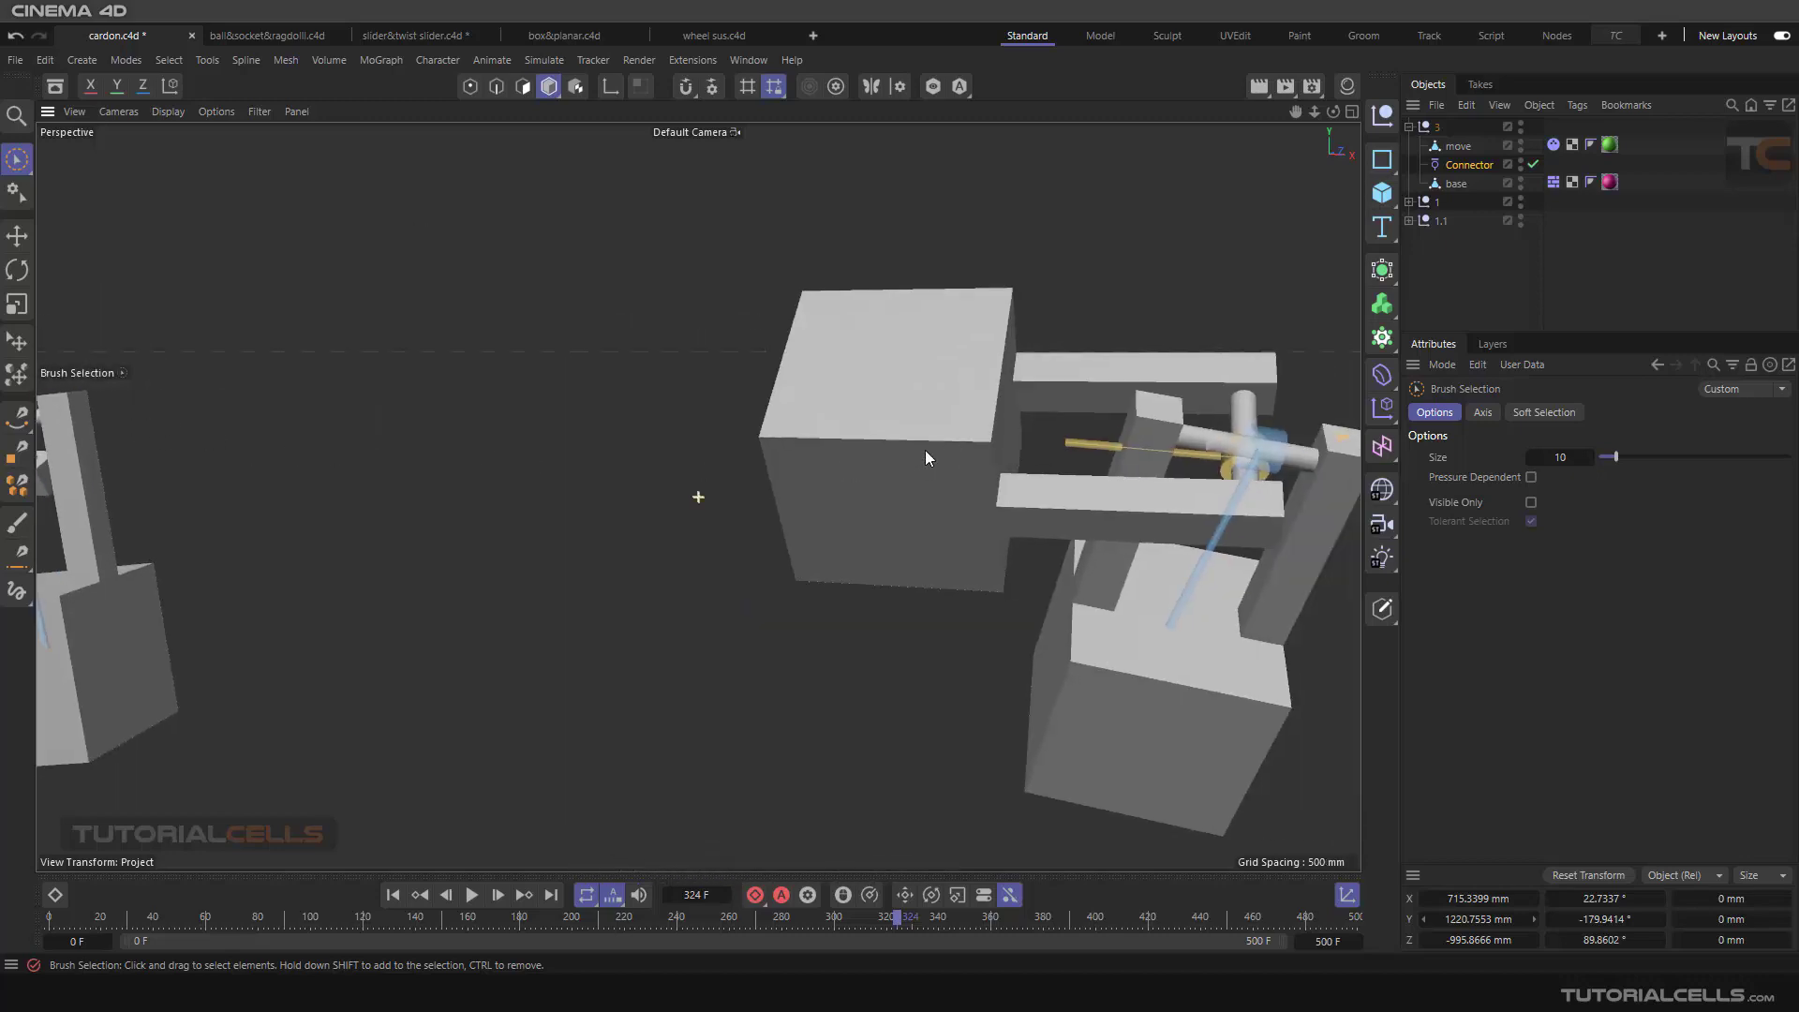
# Step: Return to the crossed-pin assembly and check the Dynamics Body tags of the move and base objects
pyautogui.keyDown('alt'); pyautogui.moveTo(925, 449); pyautogui.dragTo(891, 433, button='middle'); pyautogui.keyUp('alt')
pyautogui.scroll(4, 891, 433)
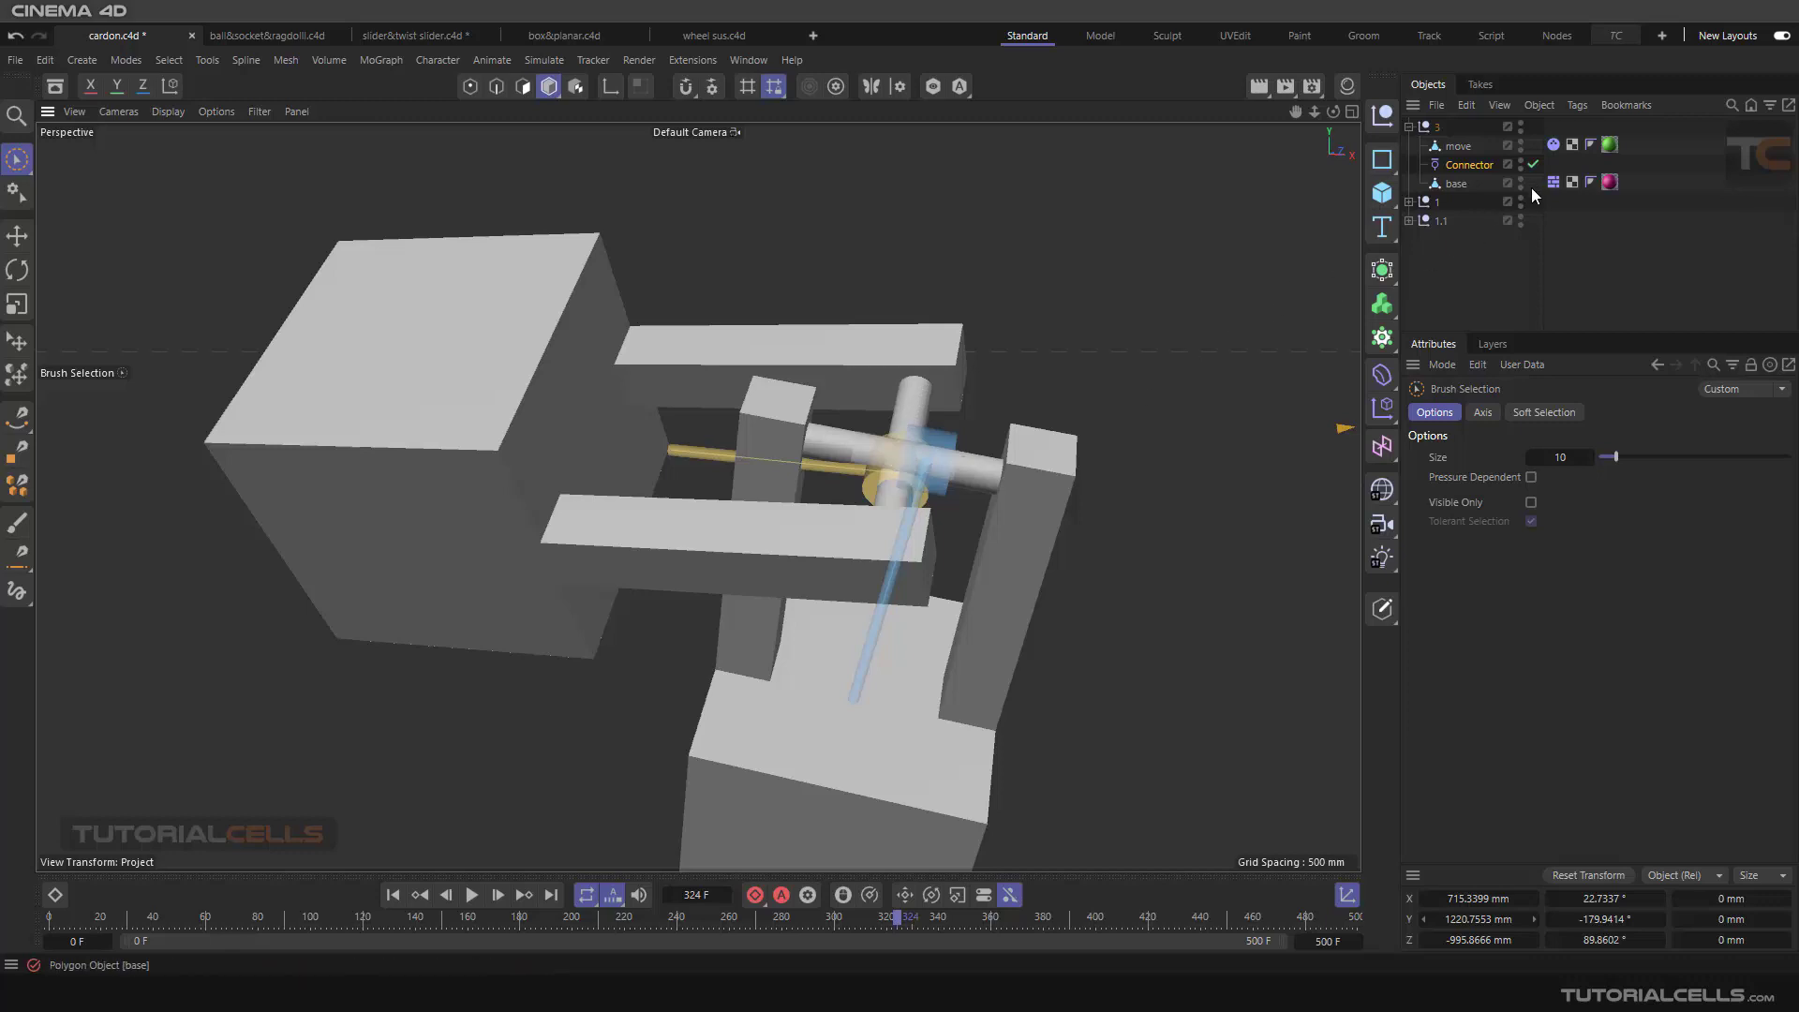
pyautogui.click(1553, 146)
pyautogui.click(1555, 183)
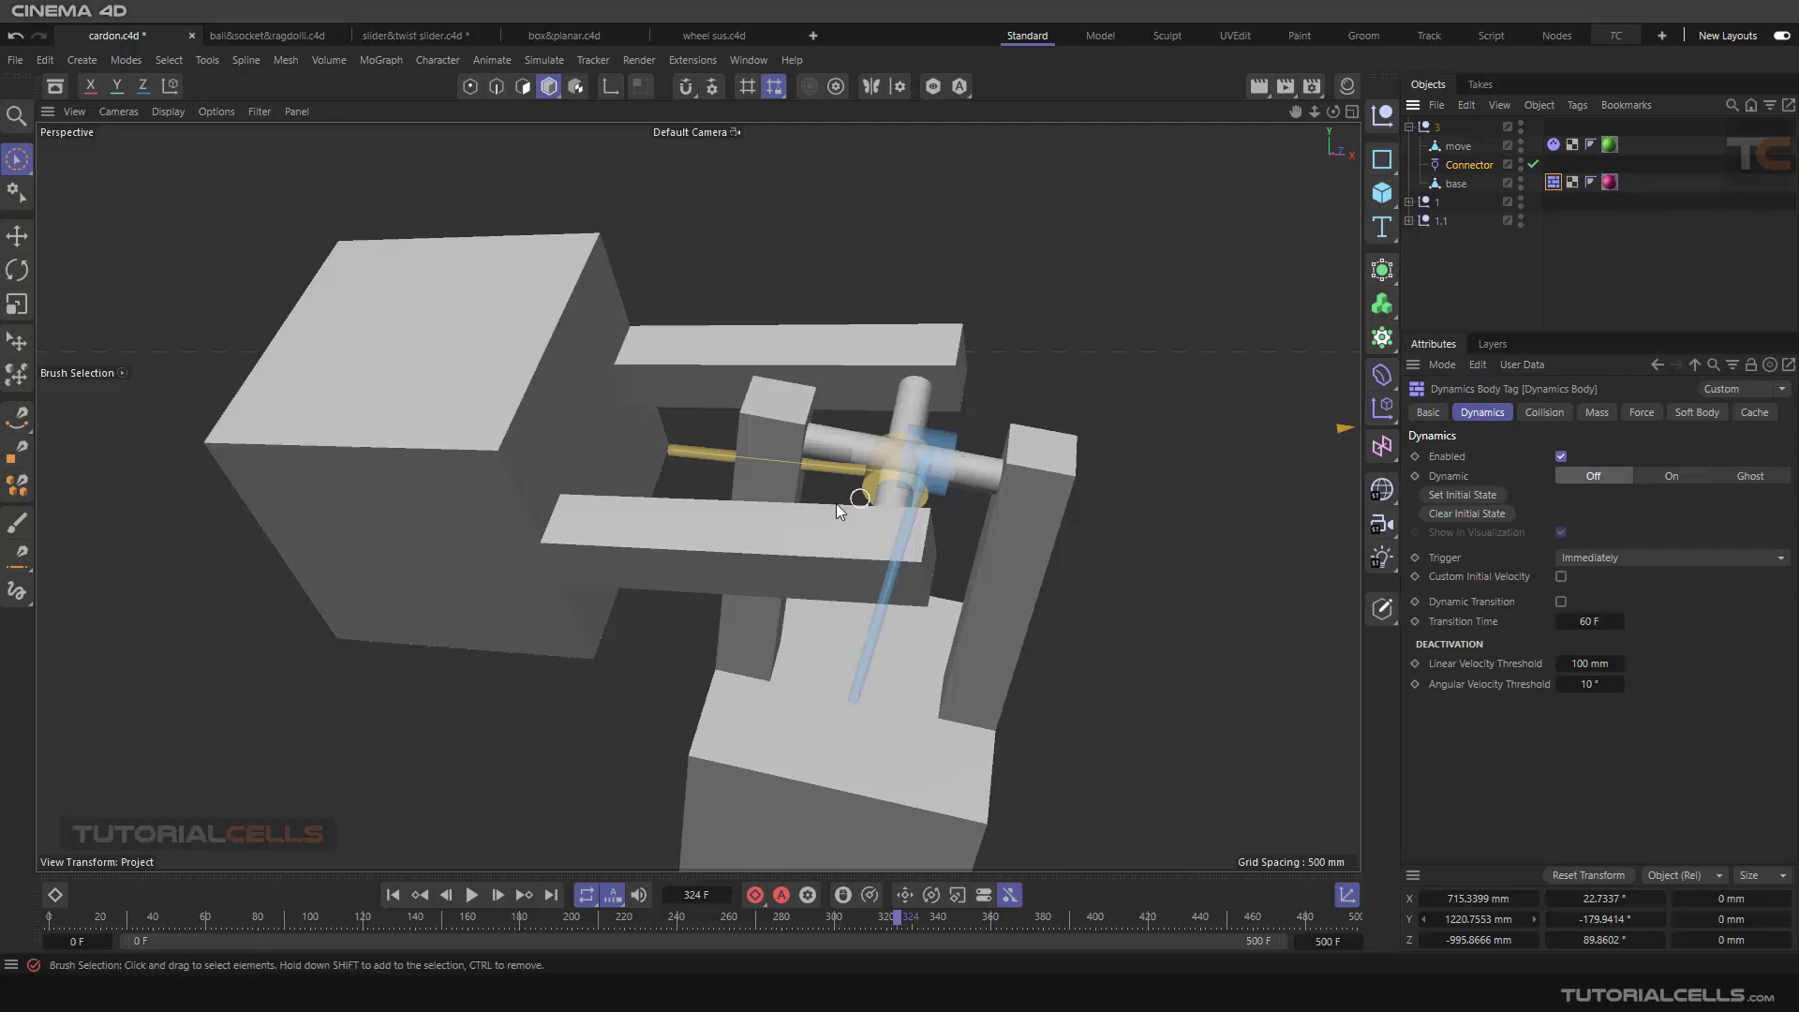
# Step: Go back to the assembly with separate pin stubs and inspect the connector at its centre
pyautogui.scroll(-2, 731, 517)
pyautogui.keyDown('alt'); pyautogui.moveTo(651, 513); pyautogui.dragTo(1049, 529, button='middle'); pyautogui.keyUp('alt')
pyautogui.scroll(-4, 540, 551)
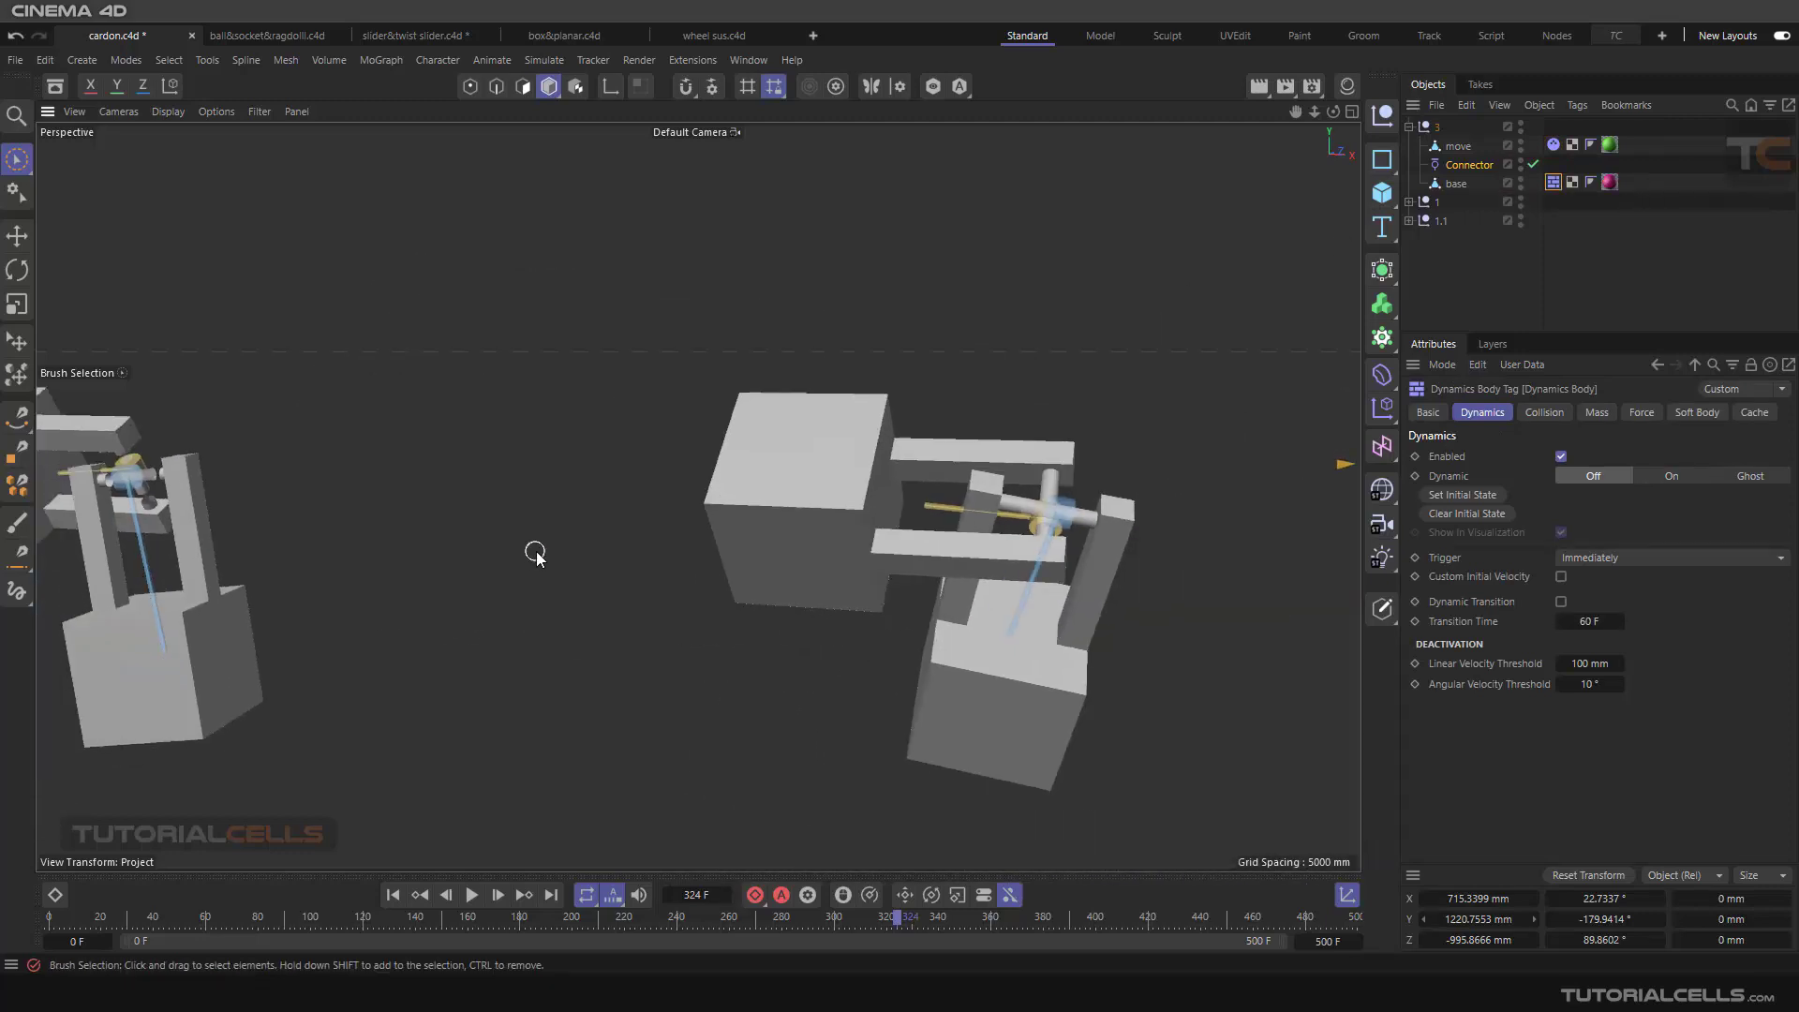
pyautogui.keyDown('alt'); pyautogui.moveTo(531, 551); pyautogui.dragTo(1157, 568, button='middle'); pyautogui.keyUp('alt')
pyautogui.scroll(6, 452, 521)
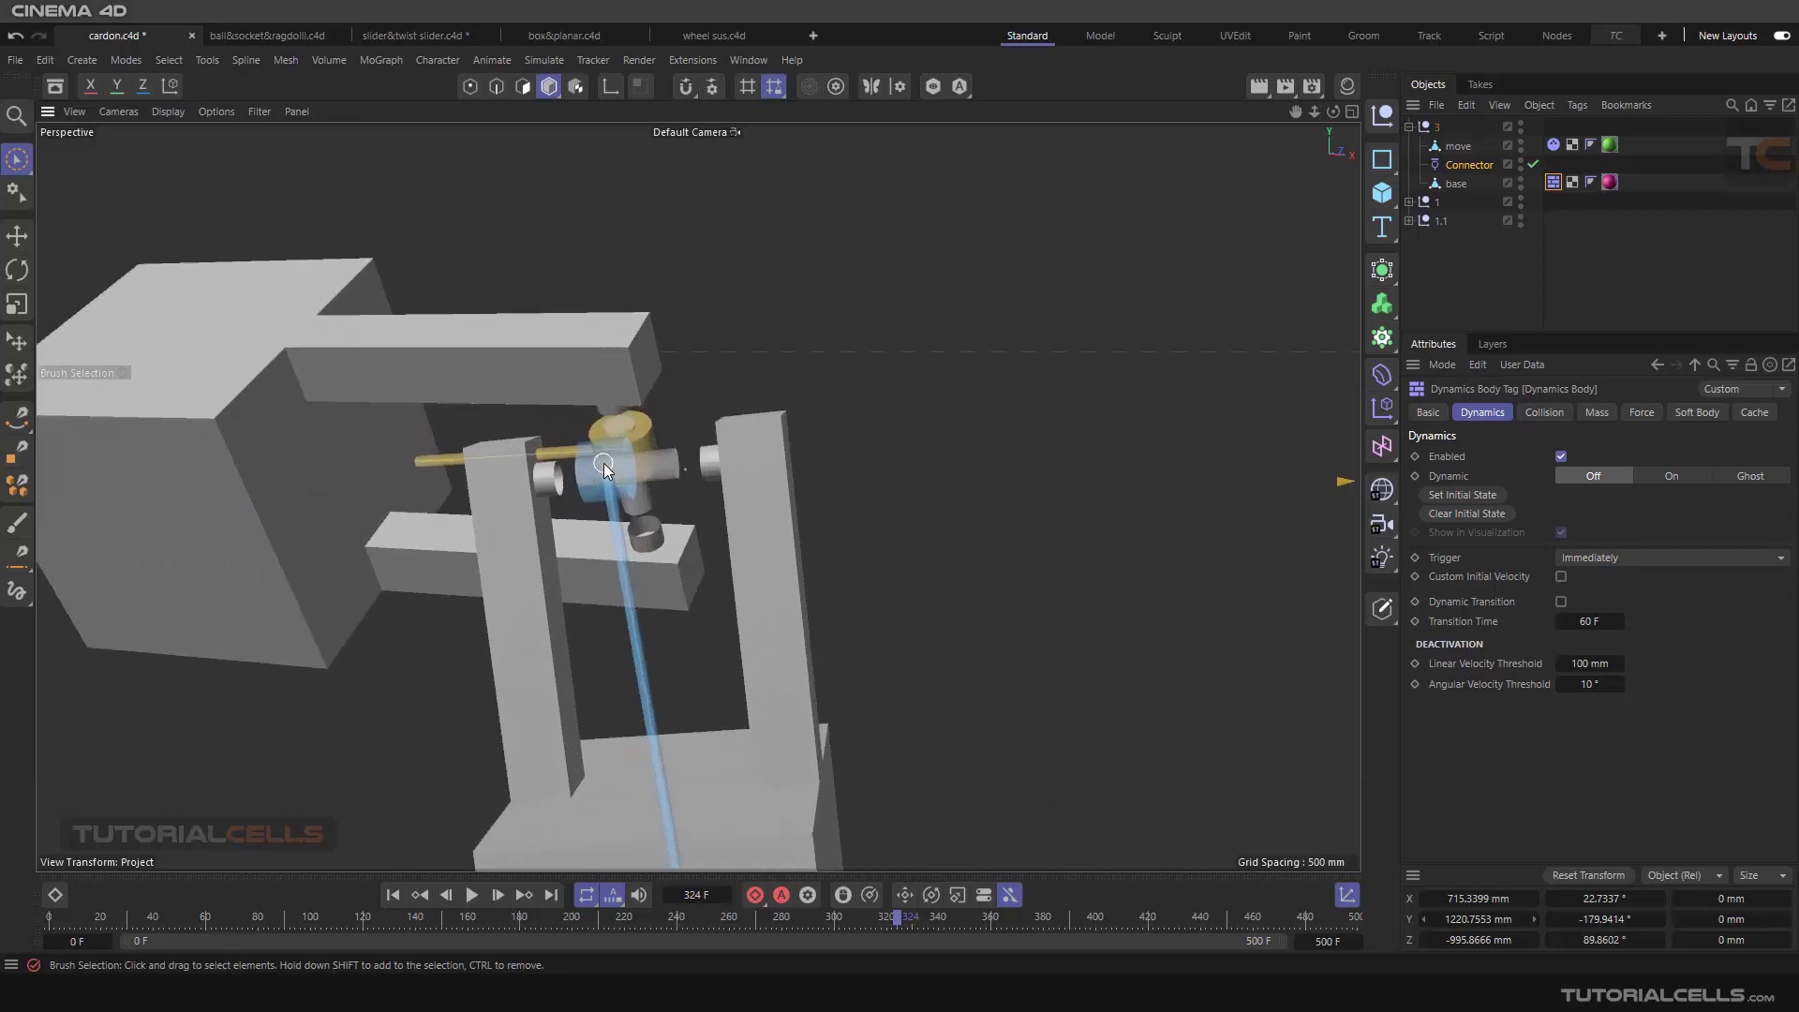
pyautogui.keyDown('alt'); pyautogui.moveTo(604, 463); pyautogui.dragTo(644, 430); pyautogui.keyUp('alt')
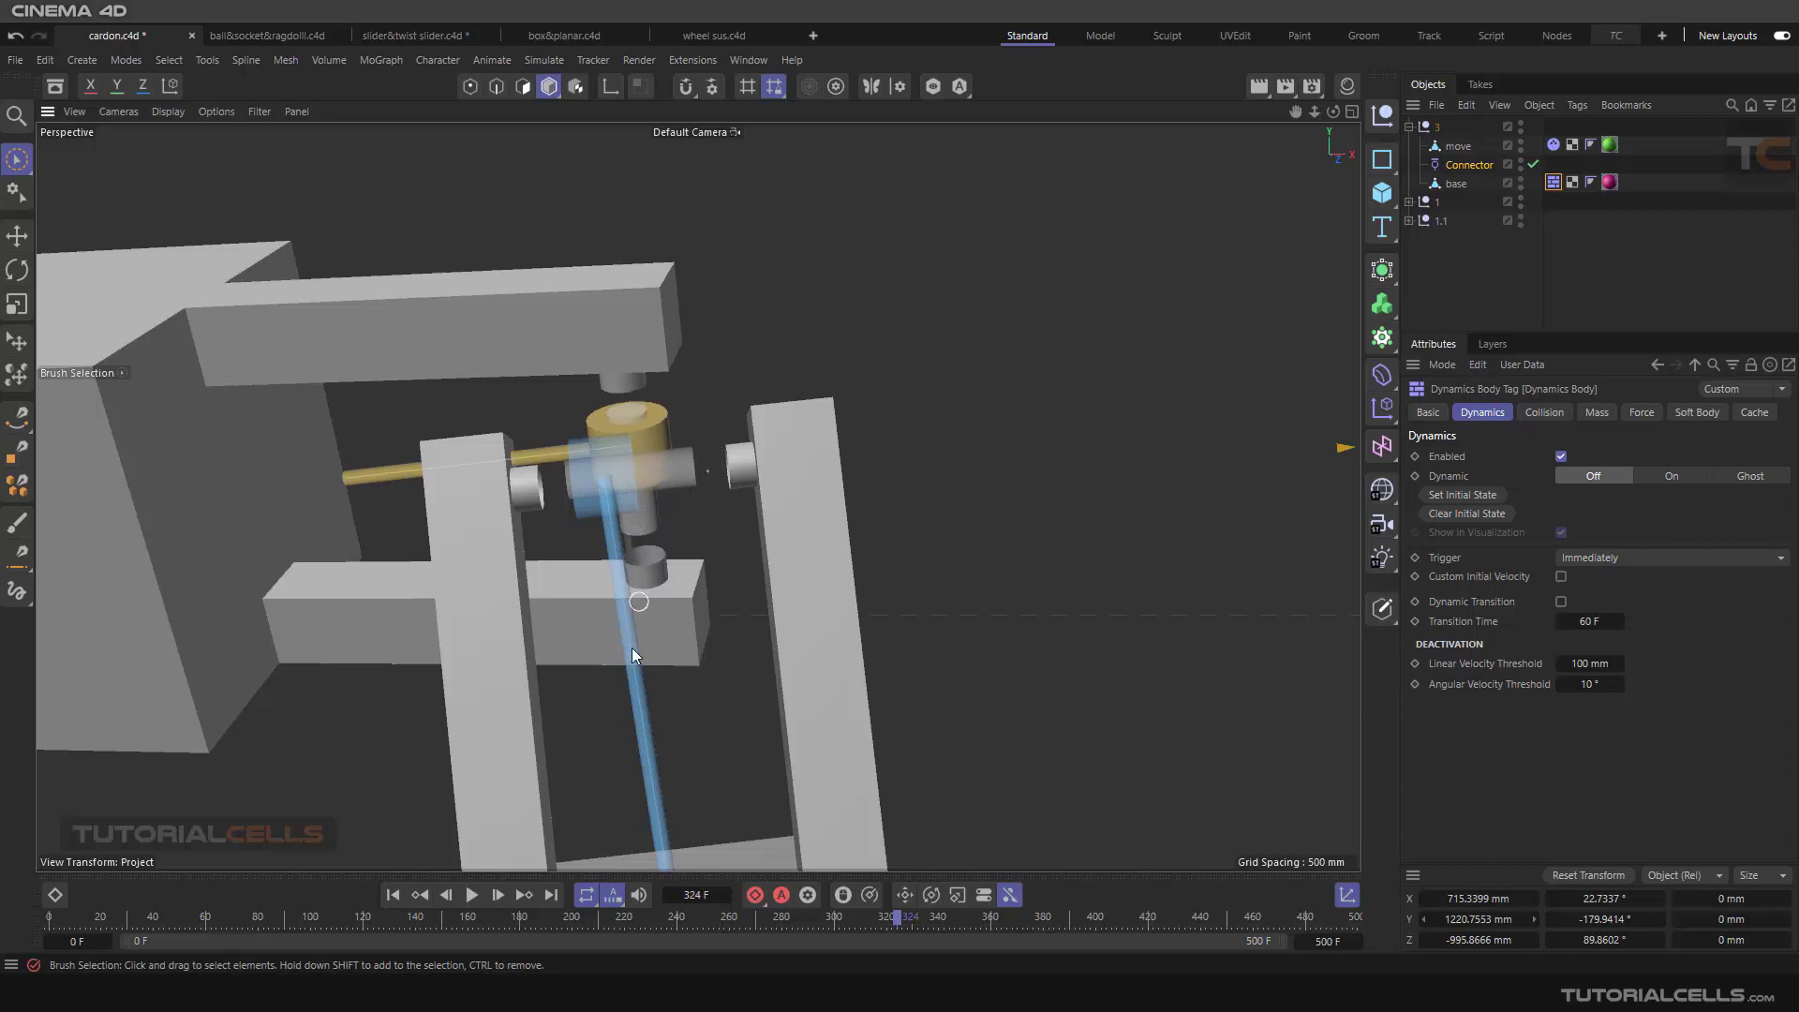
# Step: Return to the first frame and delete the existing connector from the 1.1 group
pyautogui.click(390, 896)
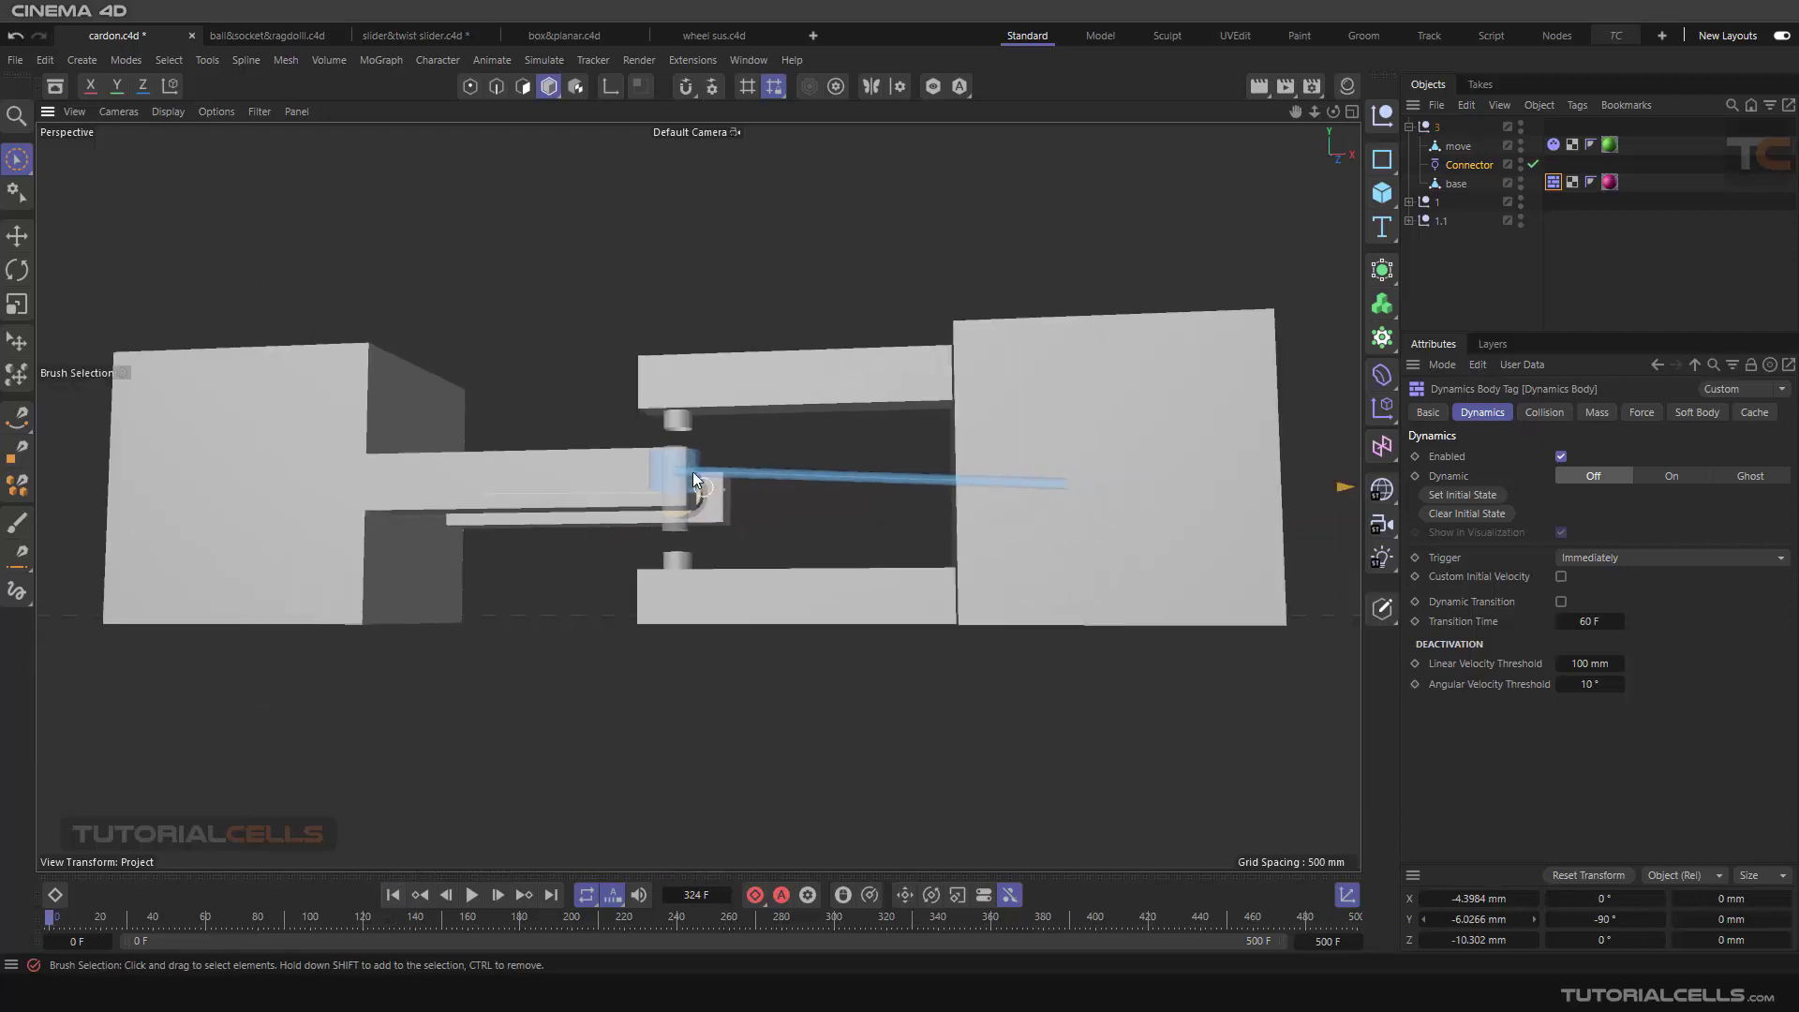
pyautogui.keyDown('alt'); pyautogui.moveTo(694, 474); pyautogui.dragTo(643, 588); pyautogui.keyUp('alt')
pyautogui.keyDown('alt'); pyautogui.moveTo(673, 522); pyautogui.dragTo(644, 606); pyautogui.keyUp('alt')
pyautogui.scroll(-2, 638, 605)
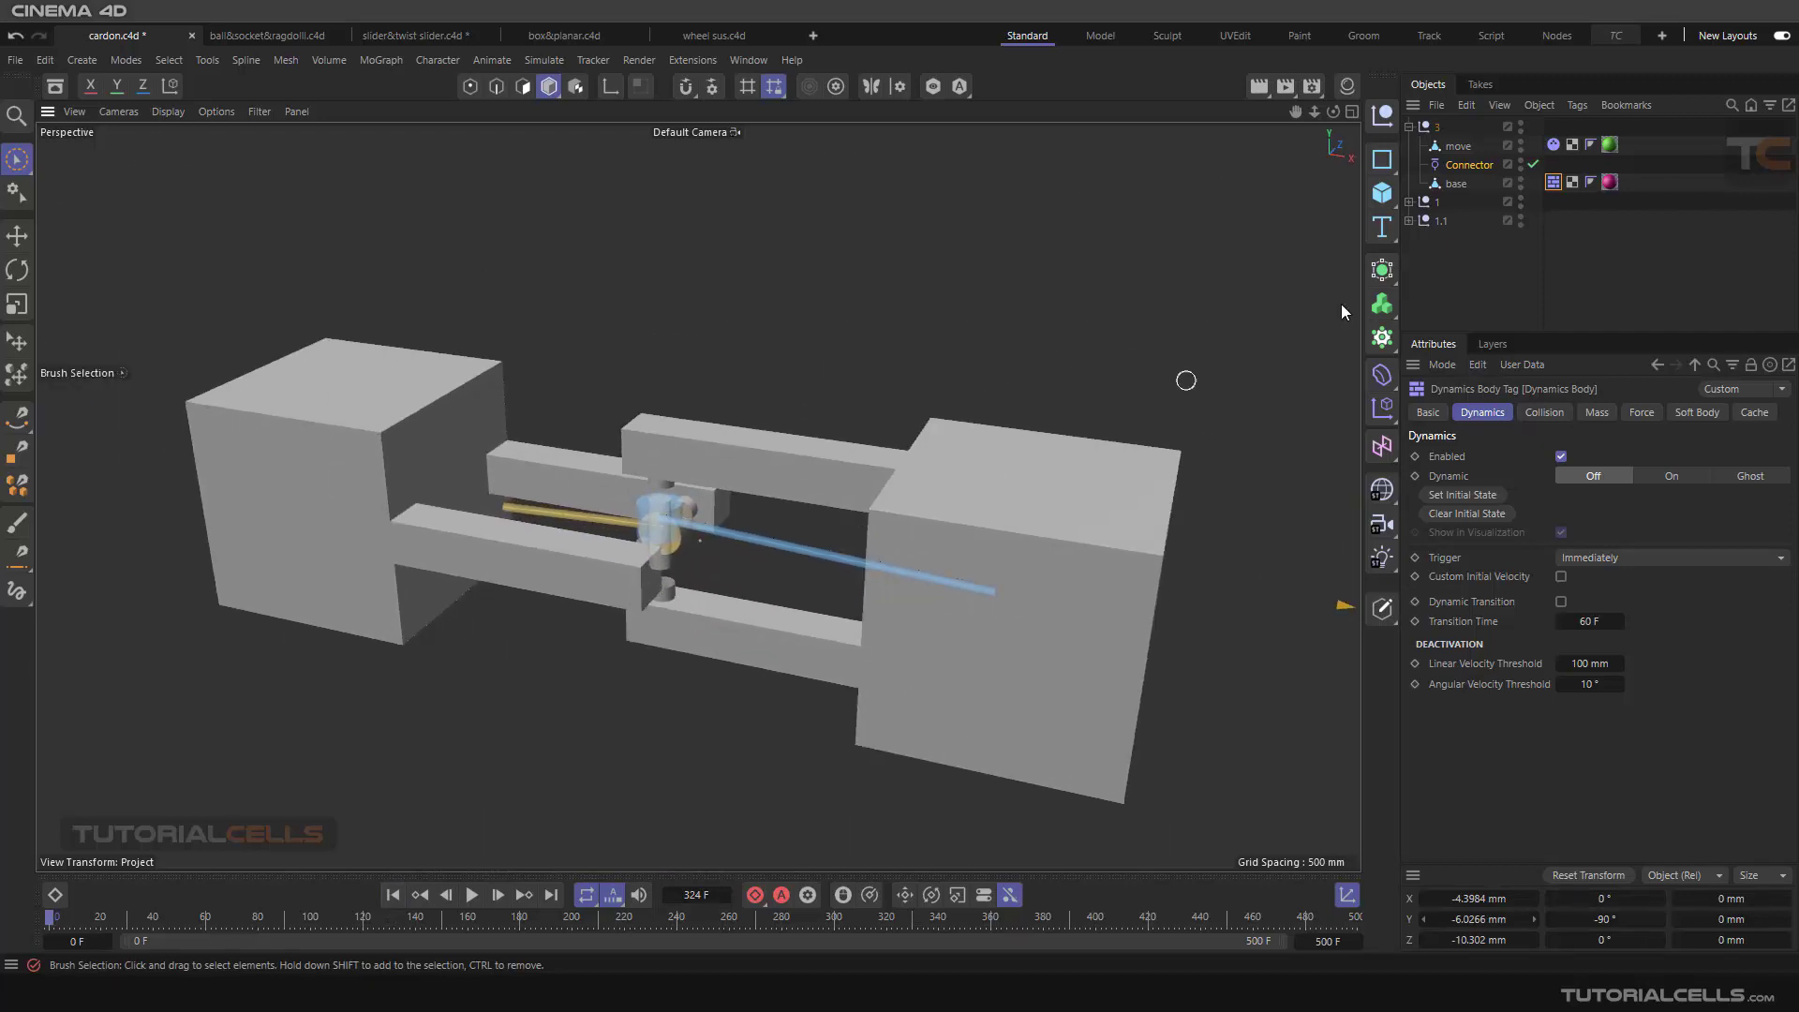
pyautogui.click(1409, 127)
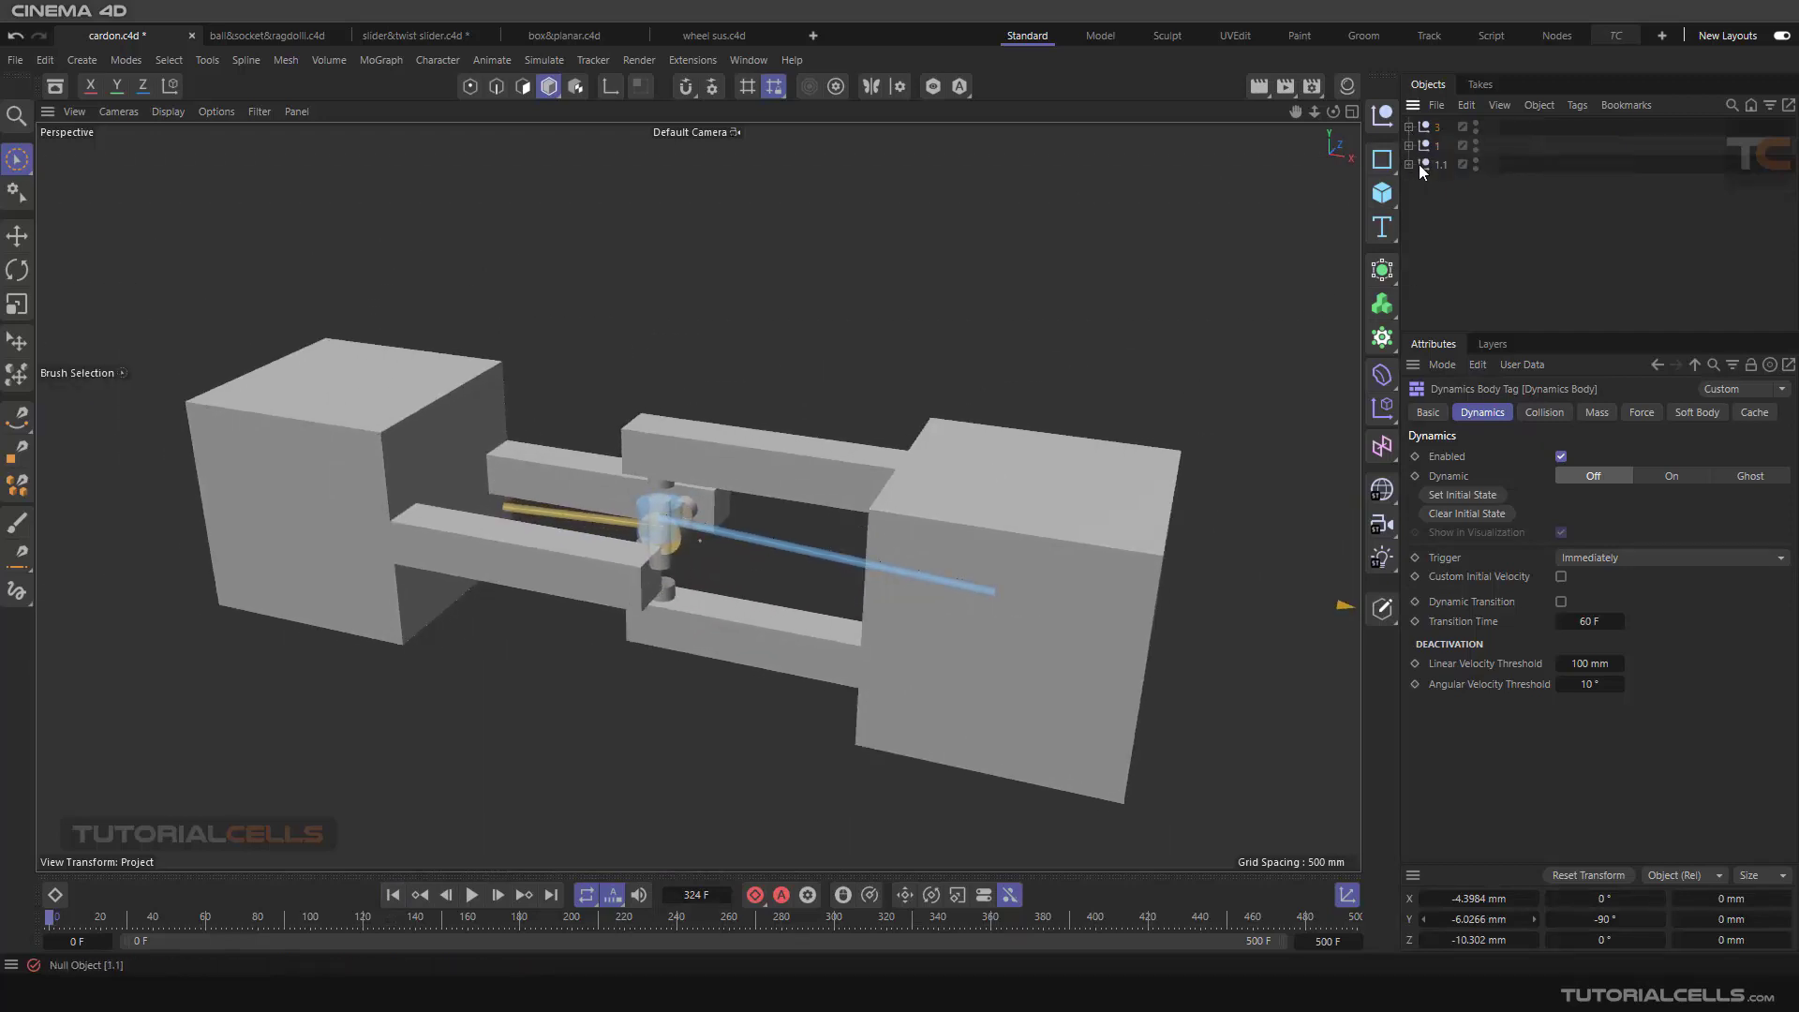
pyautogui.click(1427, 165)
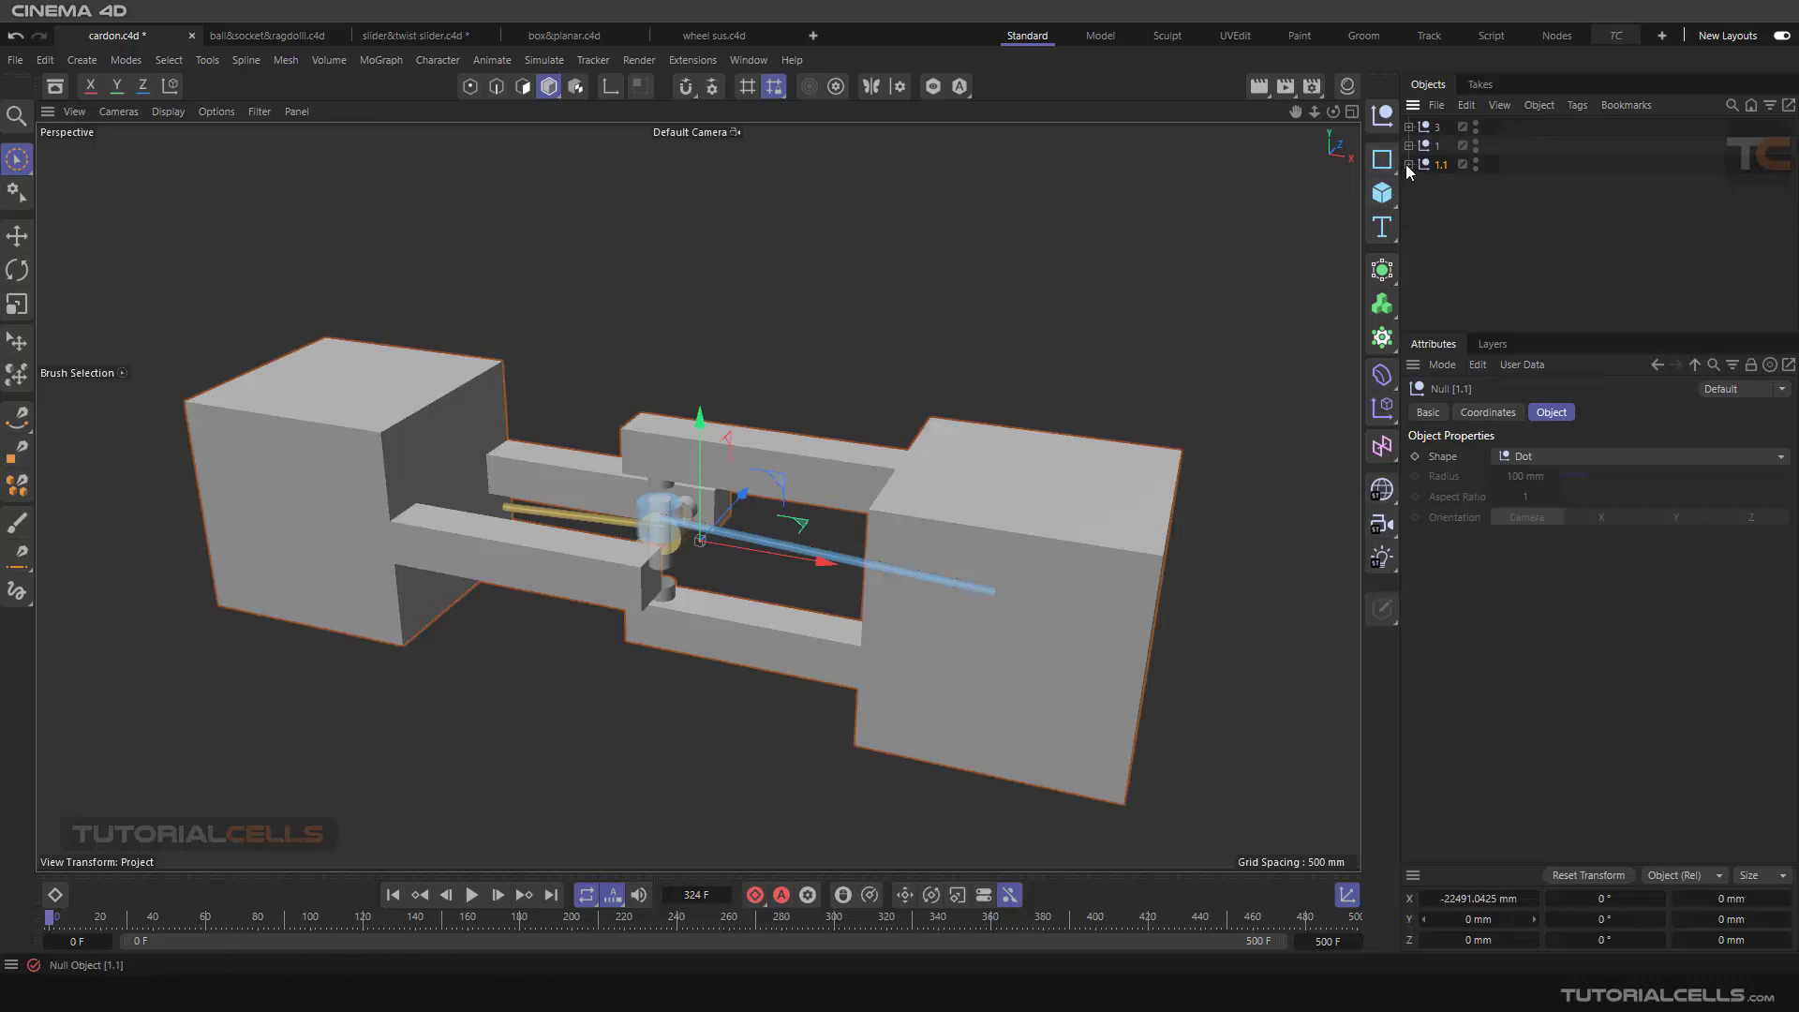
pyautogui.click(1408, 165)
pyautogui.press('Delete')
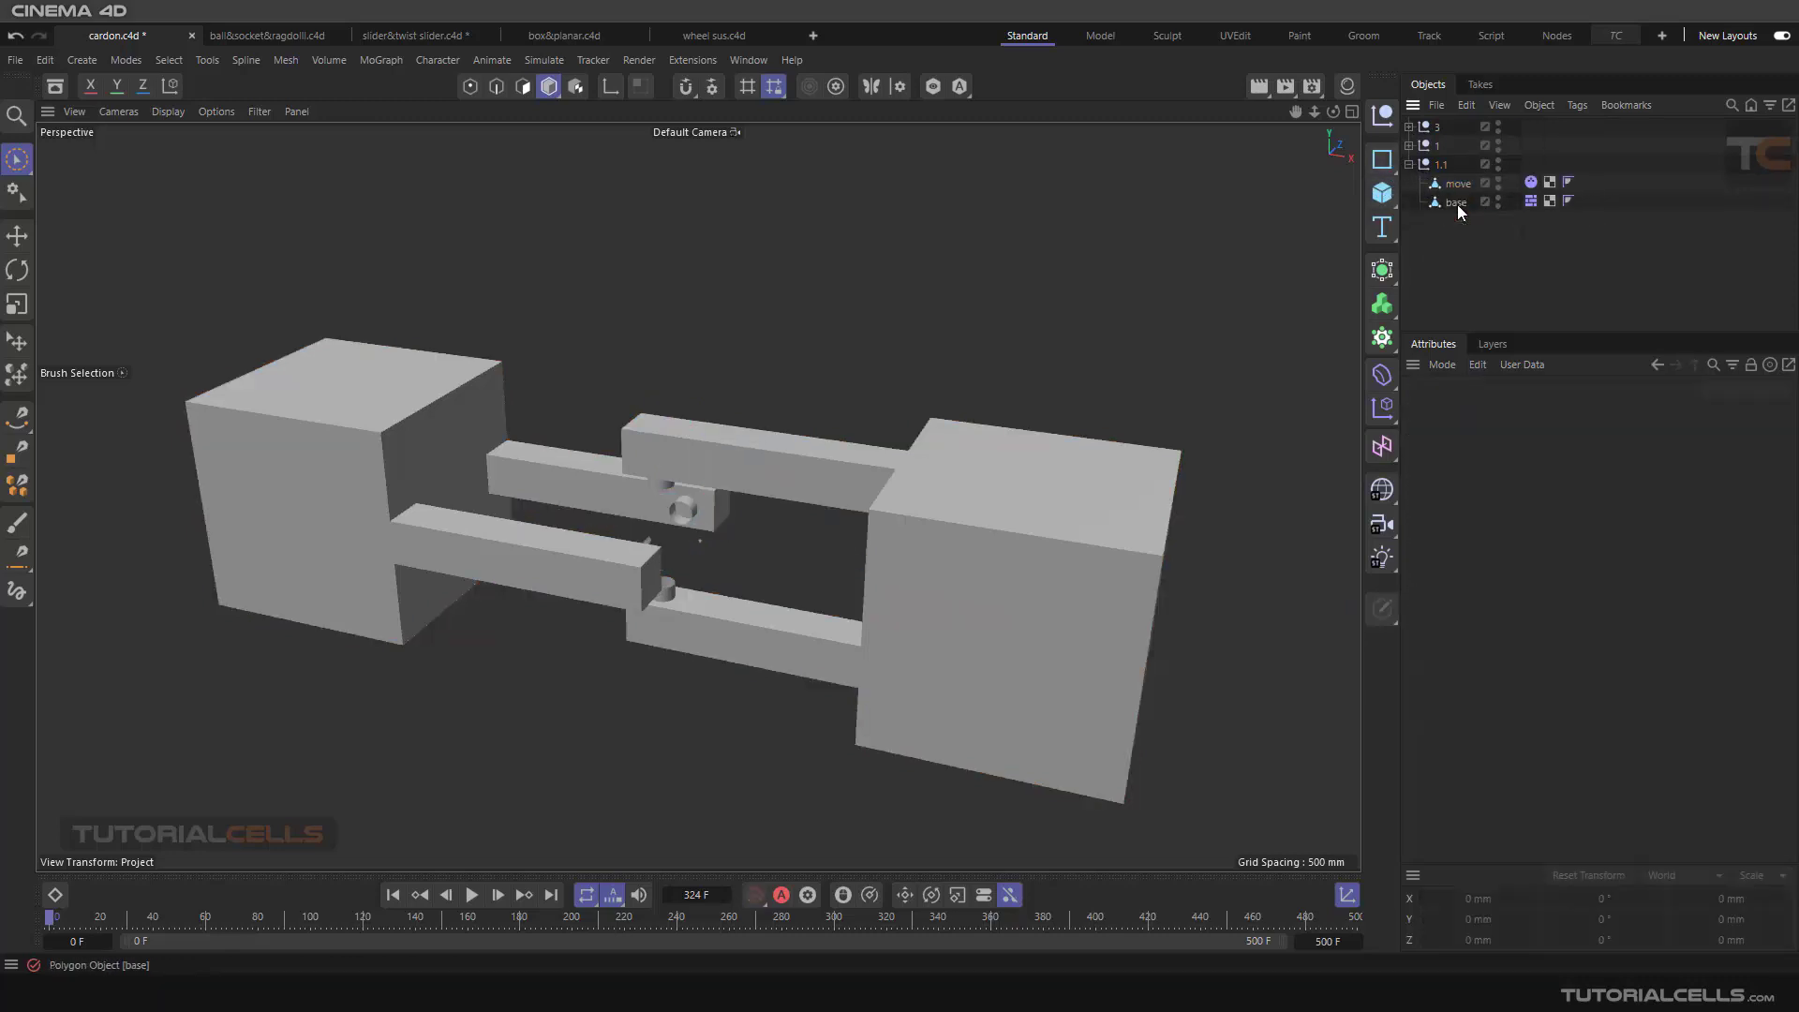
# Step: Compare the rigid body tag on the move object and the collider body tag on the base object with the available Bullet tags
pyautogui.click(1532, 183)
pyautogui.click(356, 426)
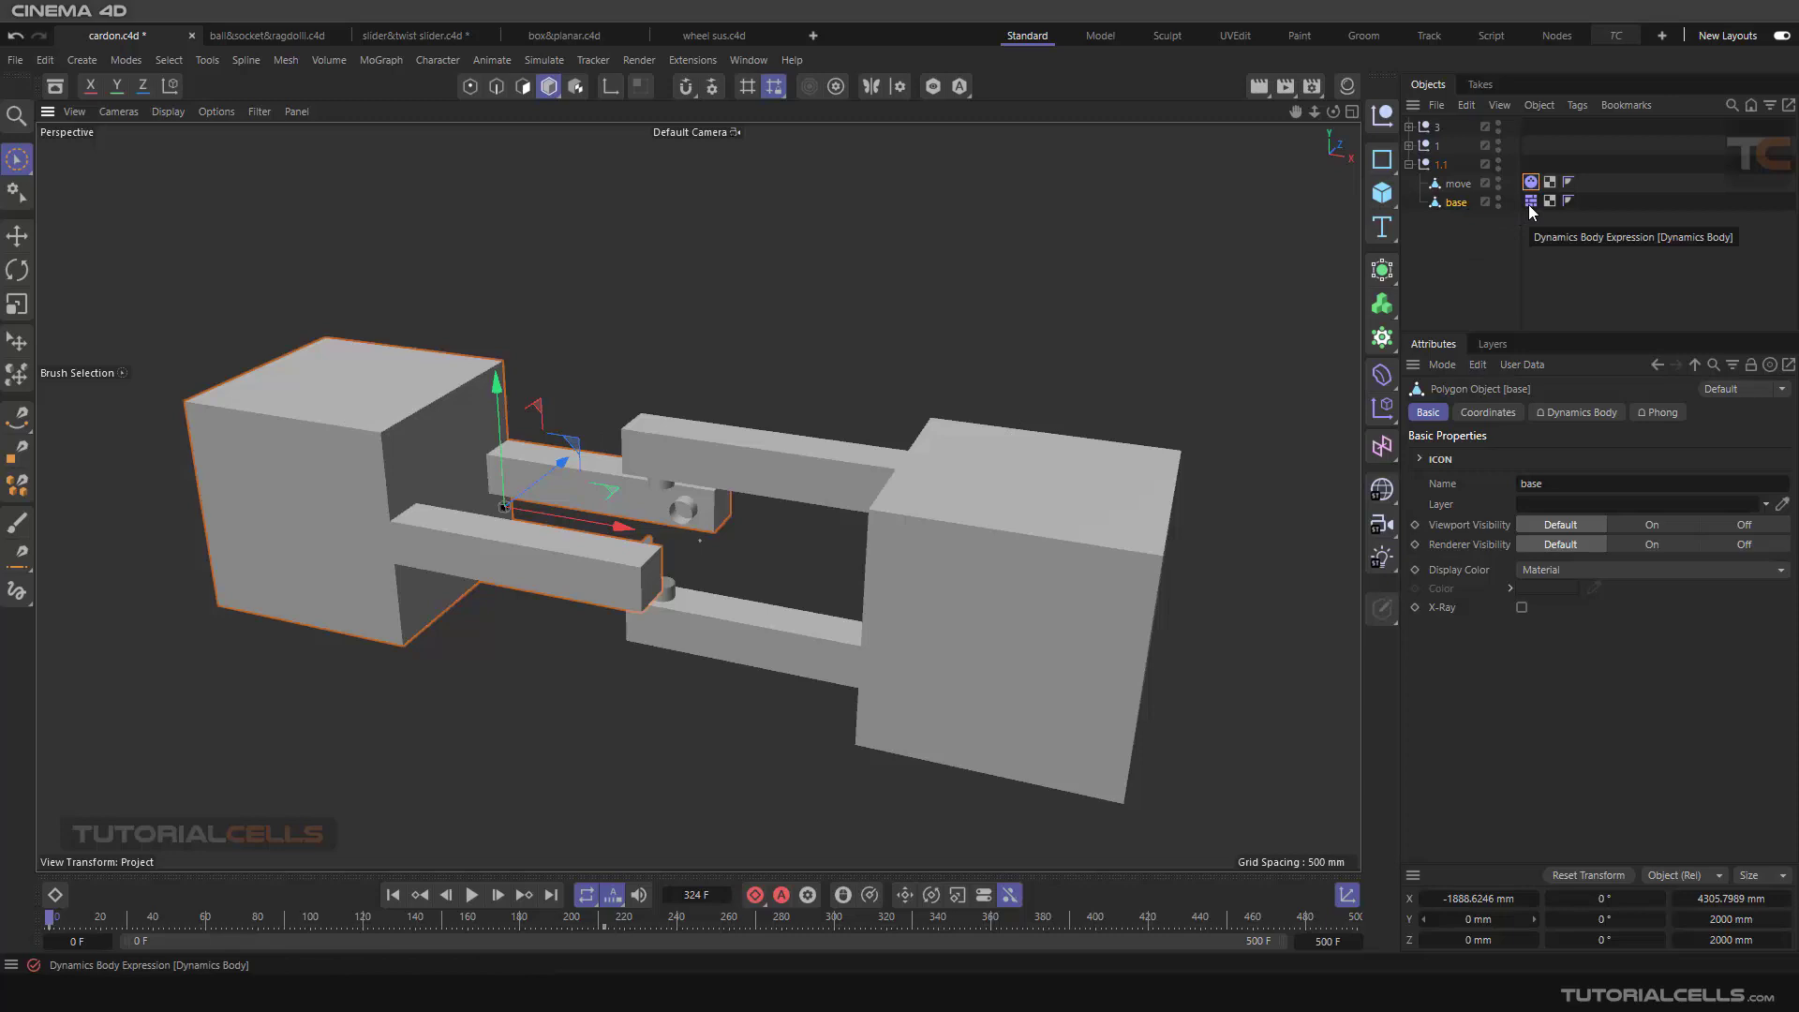
pyautogui.click(1576, 106)
pyautogui.moveTo(1599, 165)
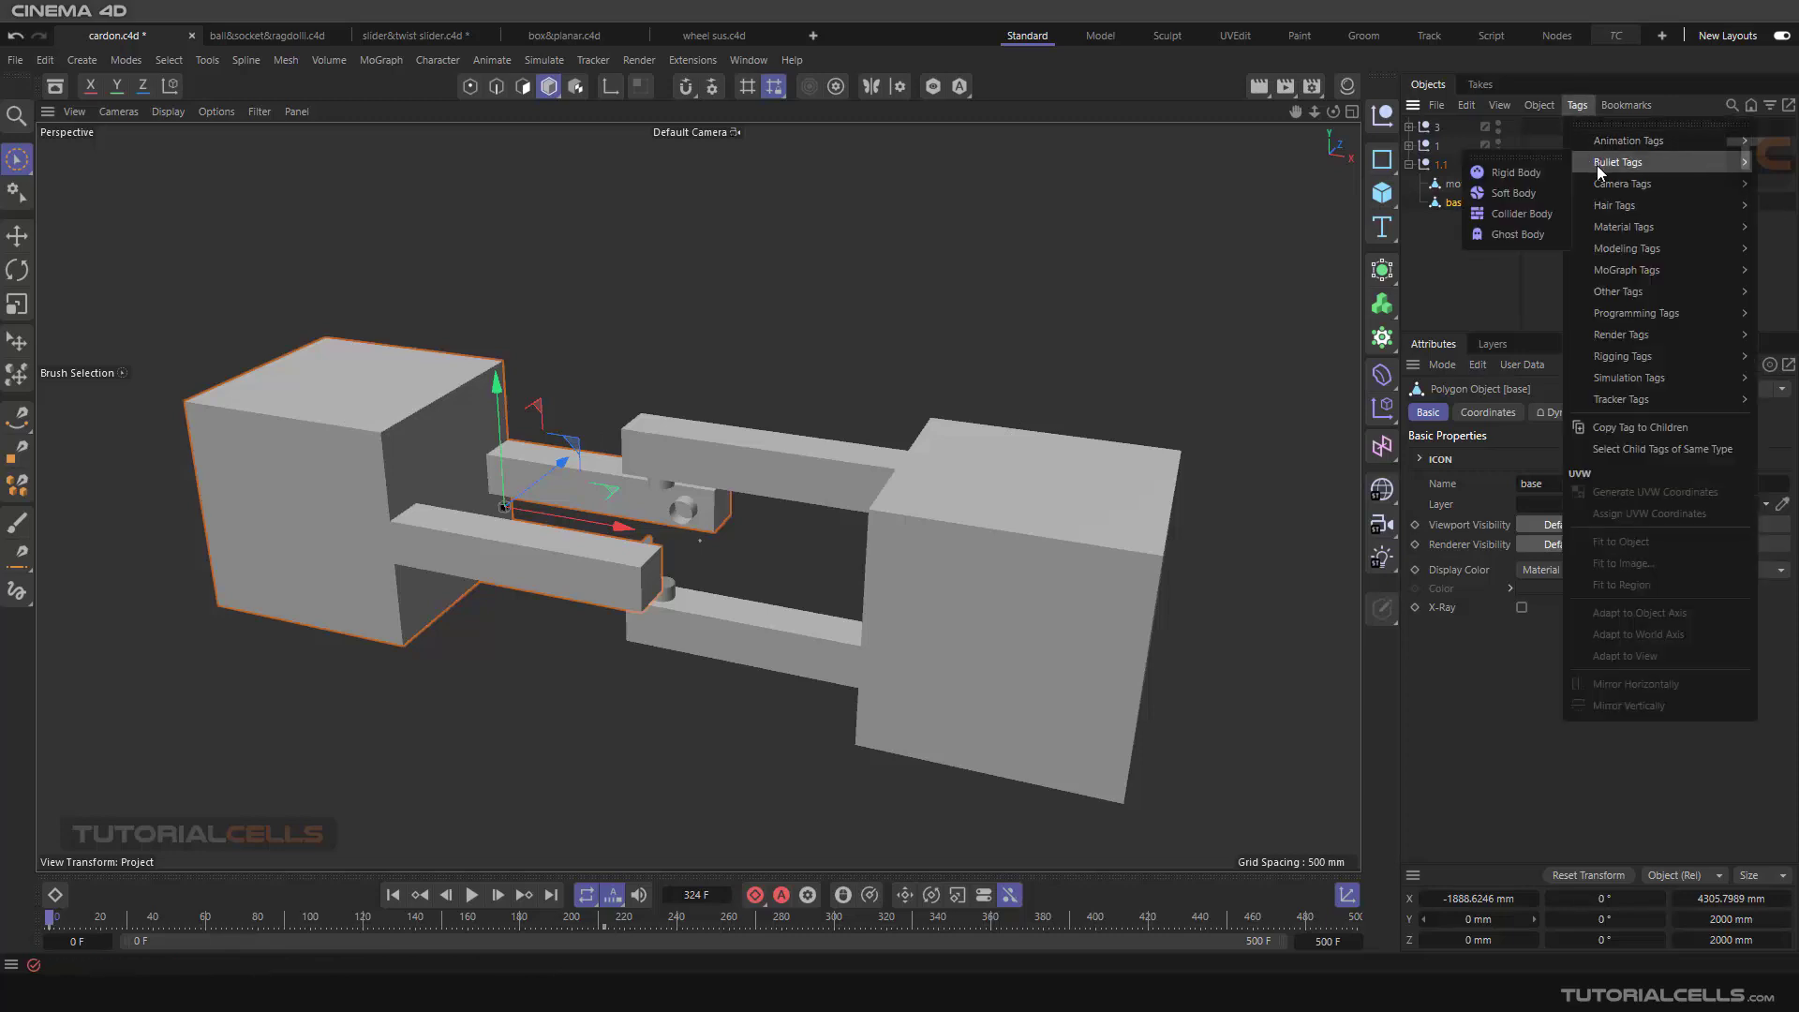
pyautogui.click(1517, 215)
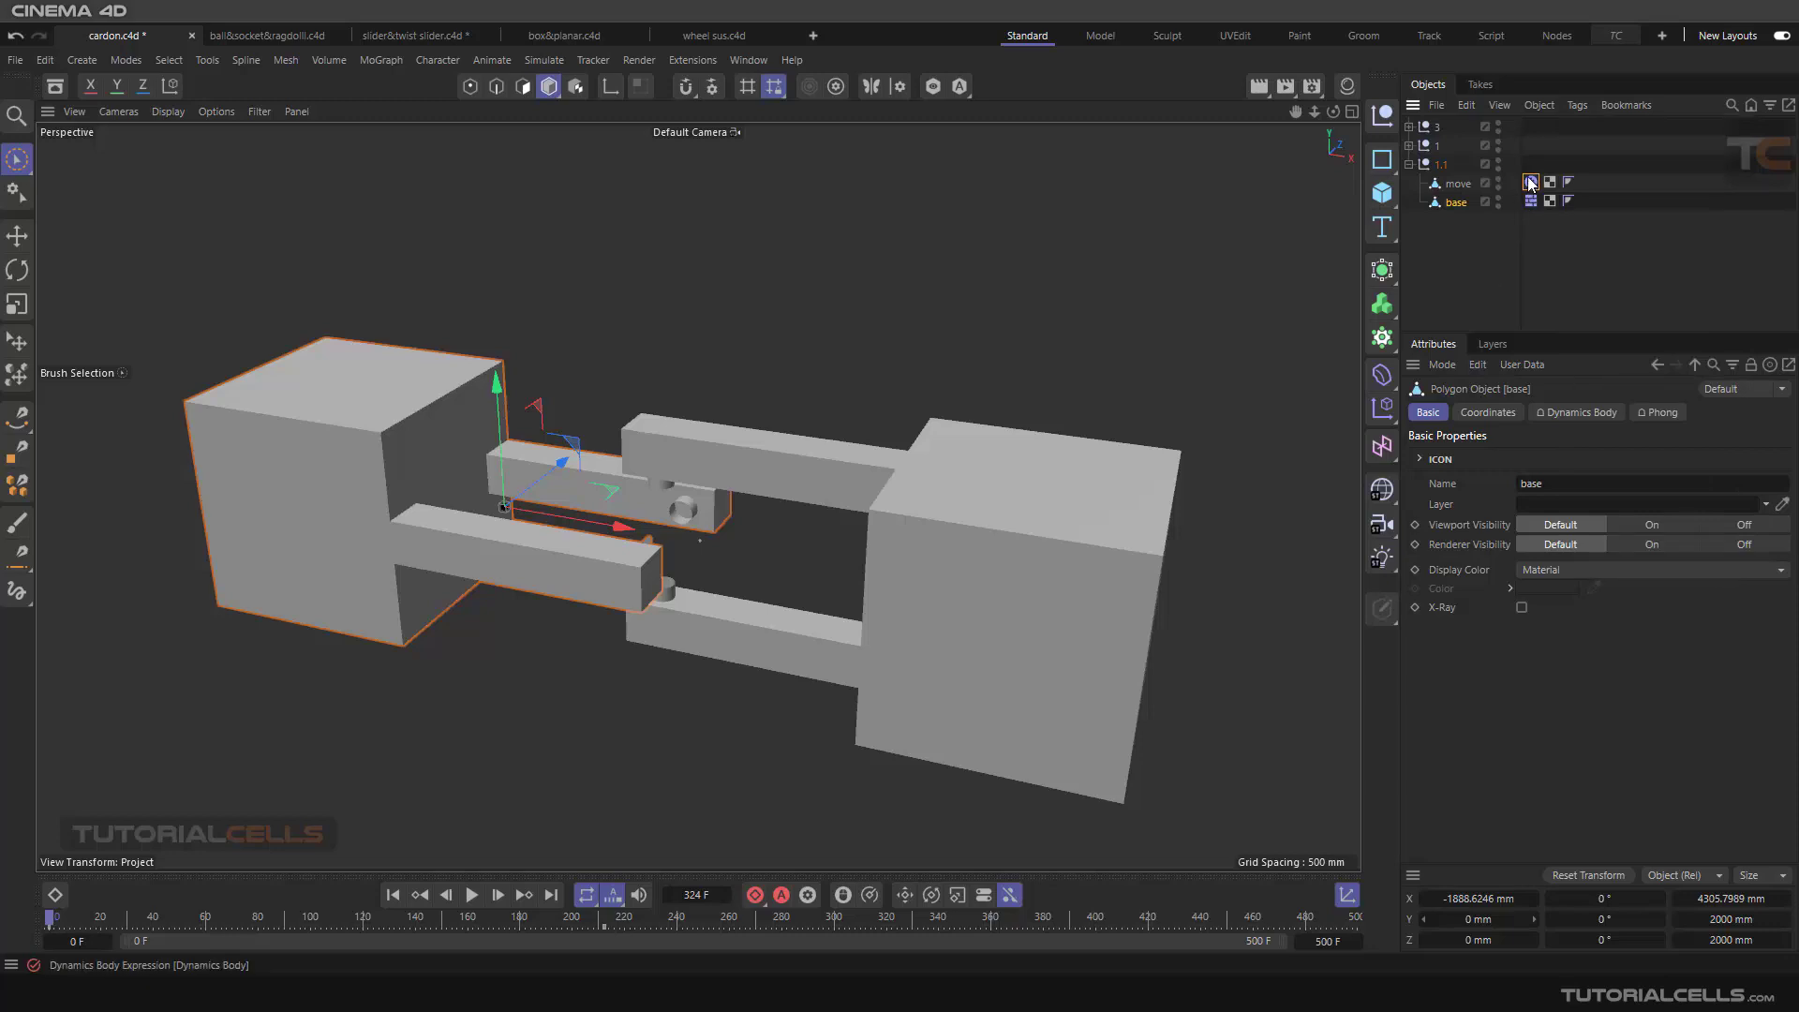
pyautogui.click(1578, 108)
pyautogui.click(1437, 305)
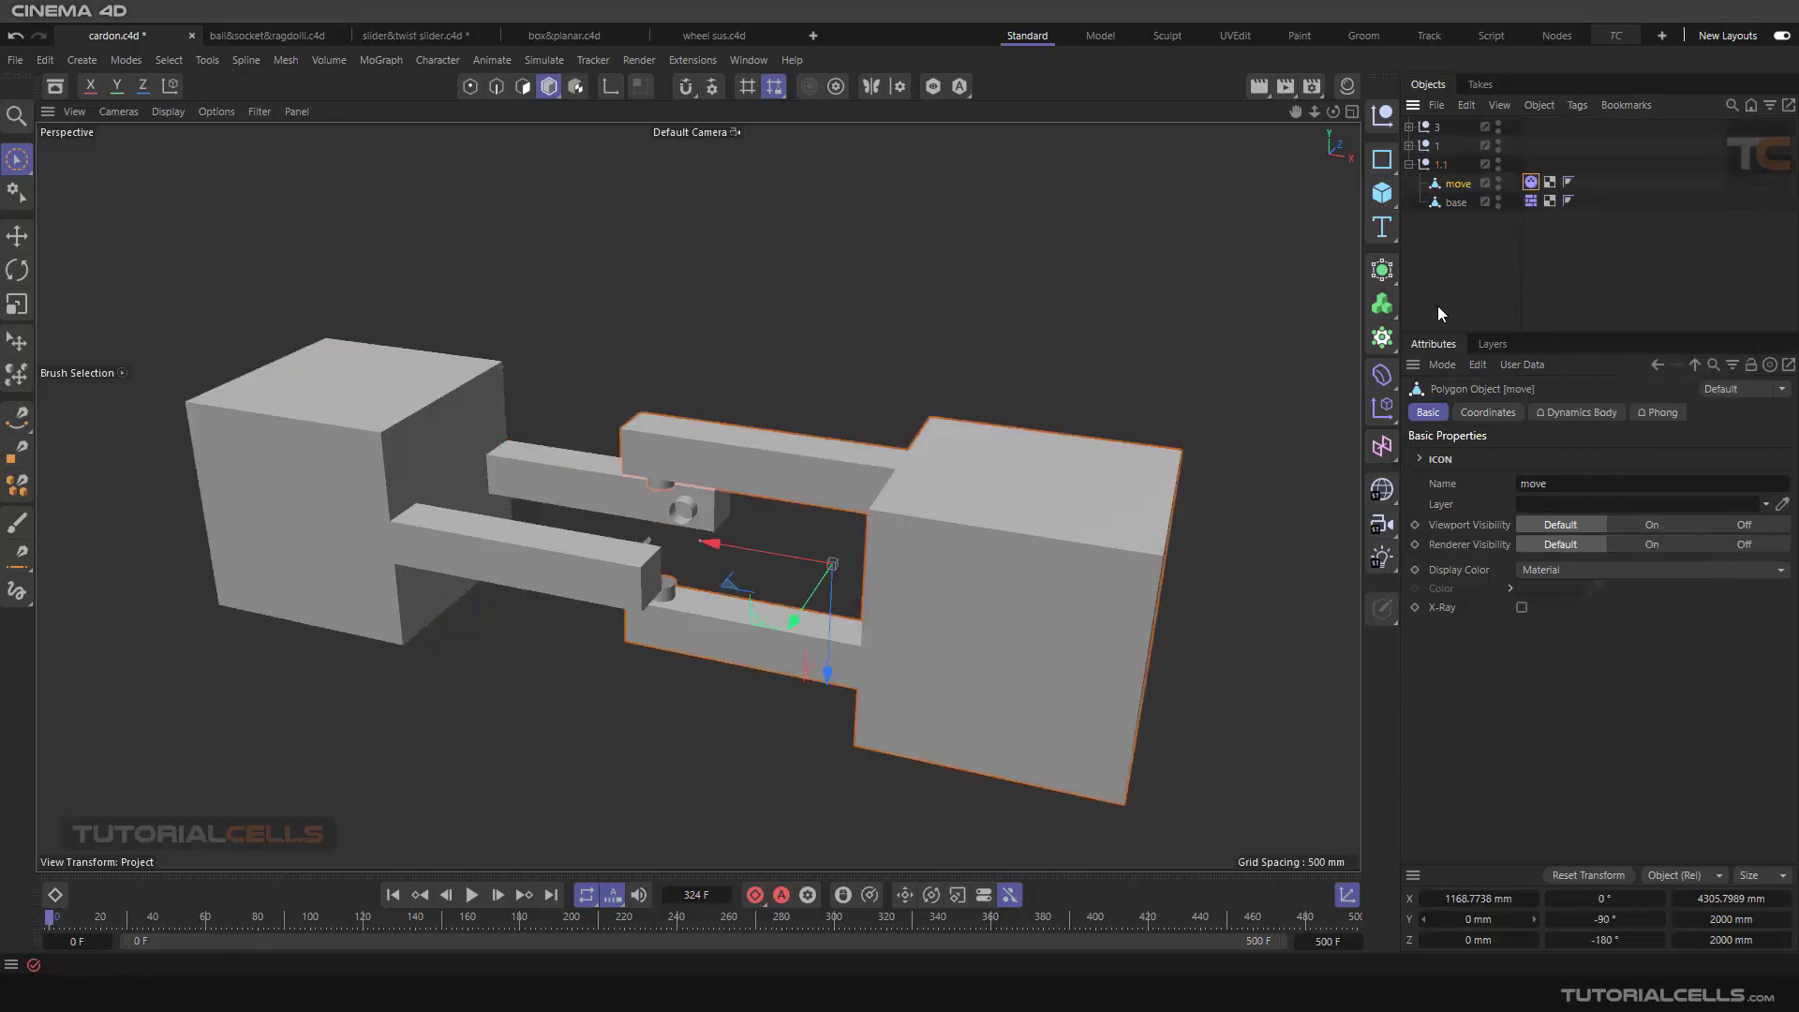
# Step: Delete the stray polygon protruding from the base object's front arm pin and return to model mode
pyautogui.scroll(5, 682, 553)
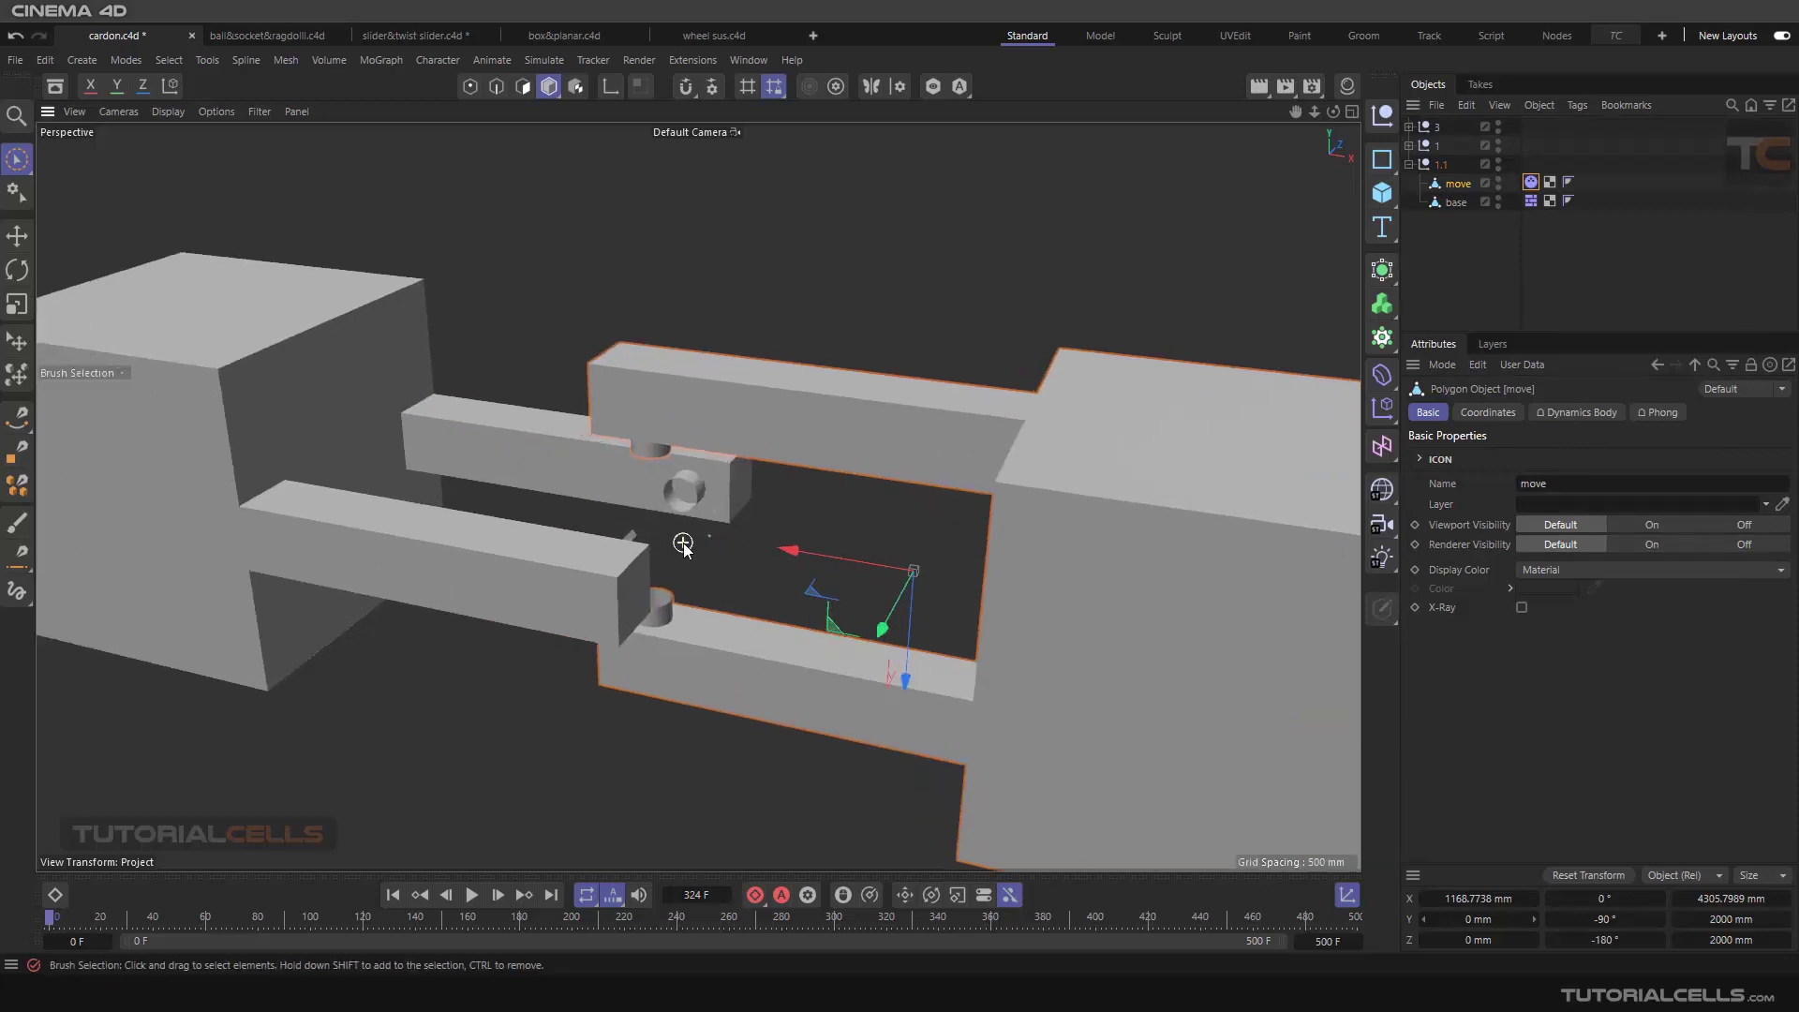
pyautogui.moveTo(682, 553)
pyautogui.keyDown('alt'); pyautogui.mouseDown()
pyautogui.moveTo(589, 485)
pyautogui.moveTo(665, 511)
pyautogui.moveTo(586, 553)
pyautogui.moveTo(531, 516)
pyautogui.moveTo(566, 491)
pyautogui.moveTo(553, 509)
pyautogui.moveTo(701, 571)
pyautogui.mouseUp(); pyautogui.keyUp('alt')
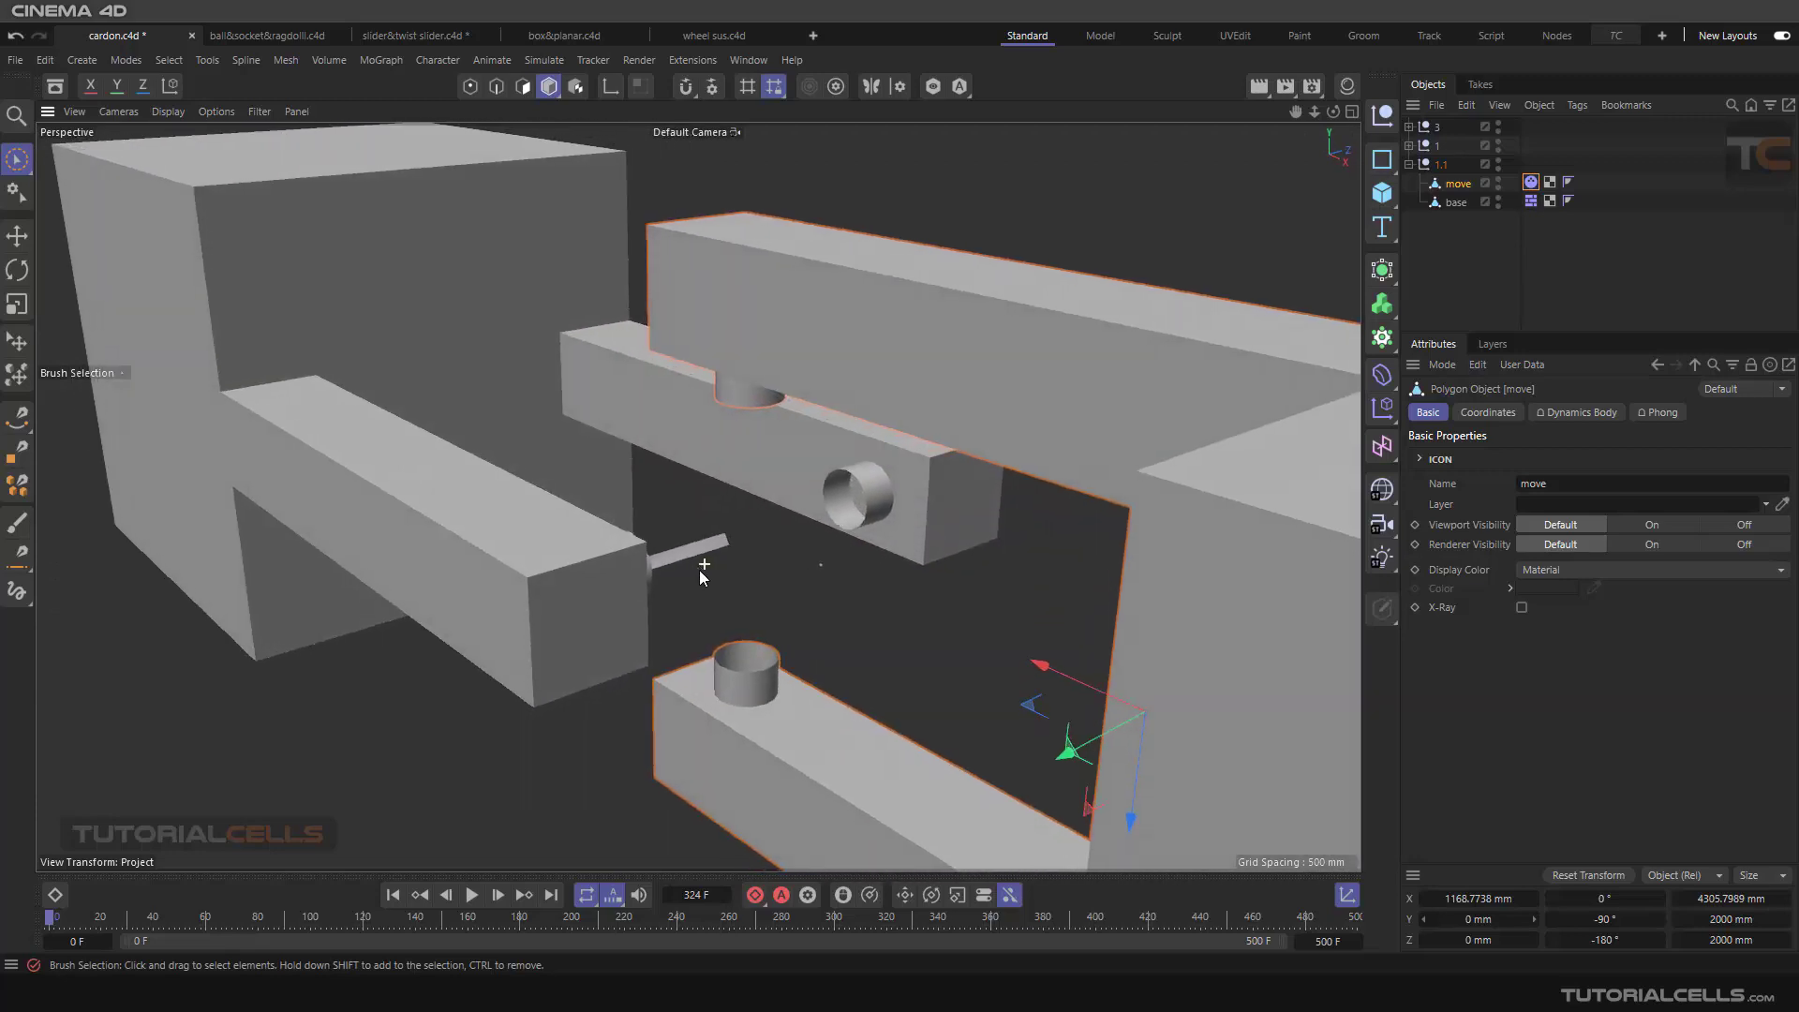
pyautogui.click(591, 584)
pyautogui.click(523, 86)
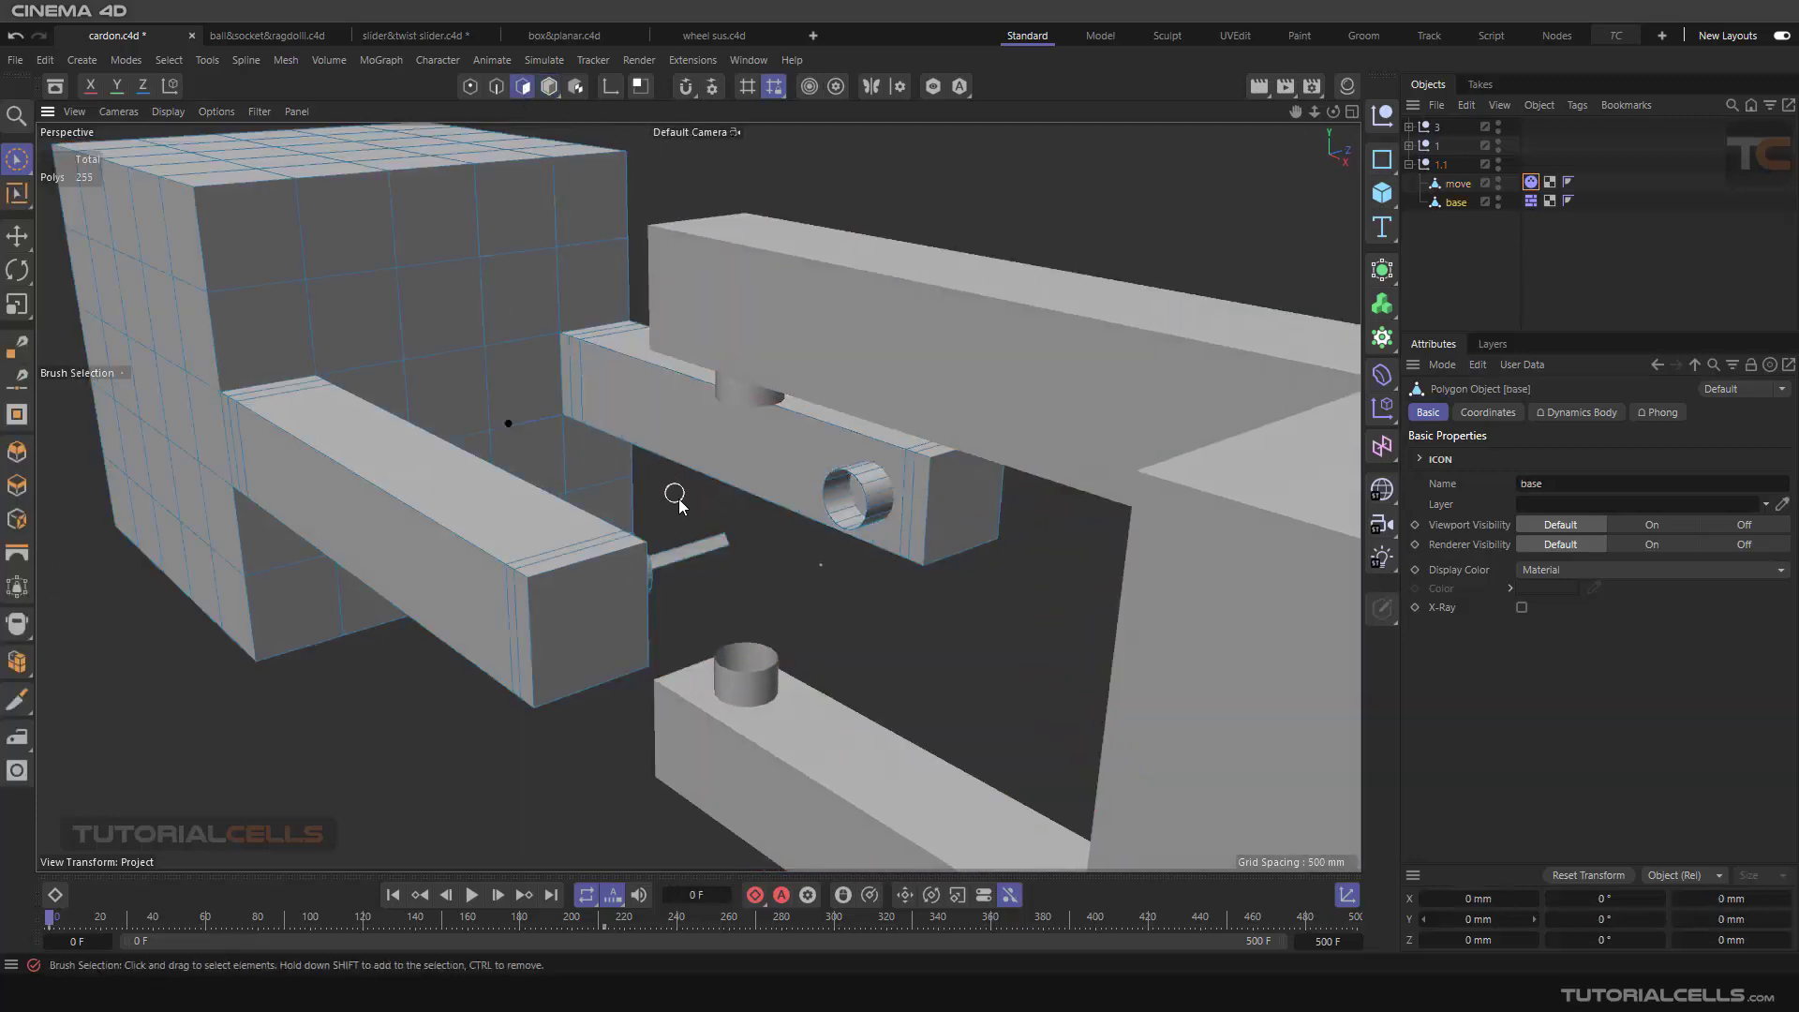
pyautogui.click(707, 551)
pyautogui.press('Delete')
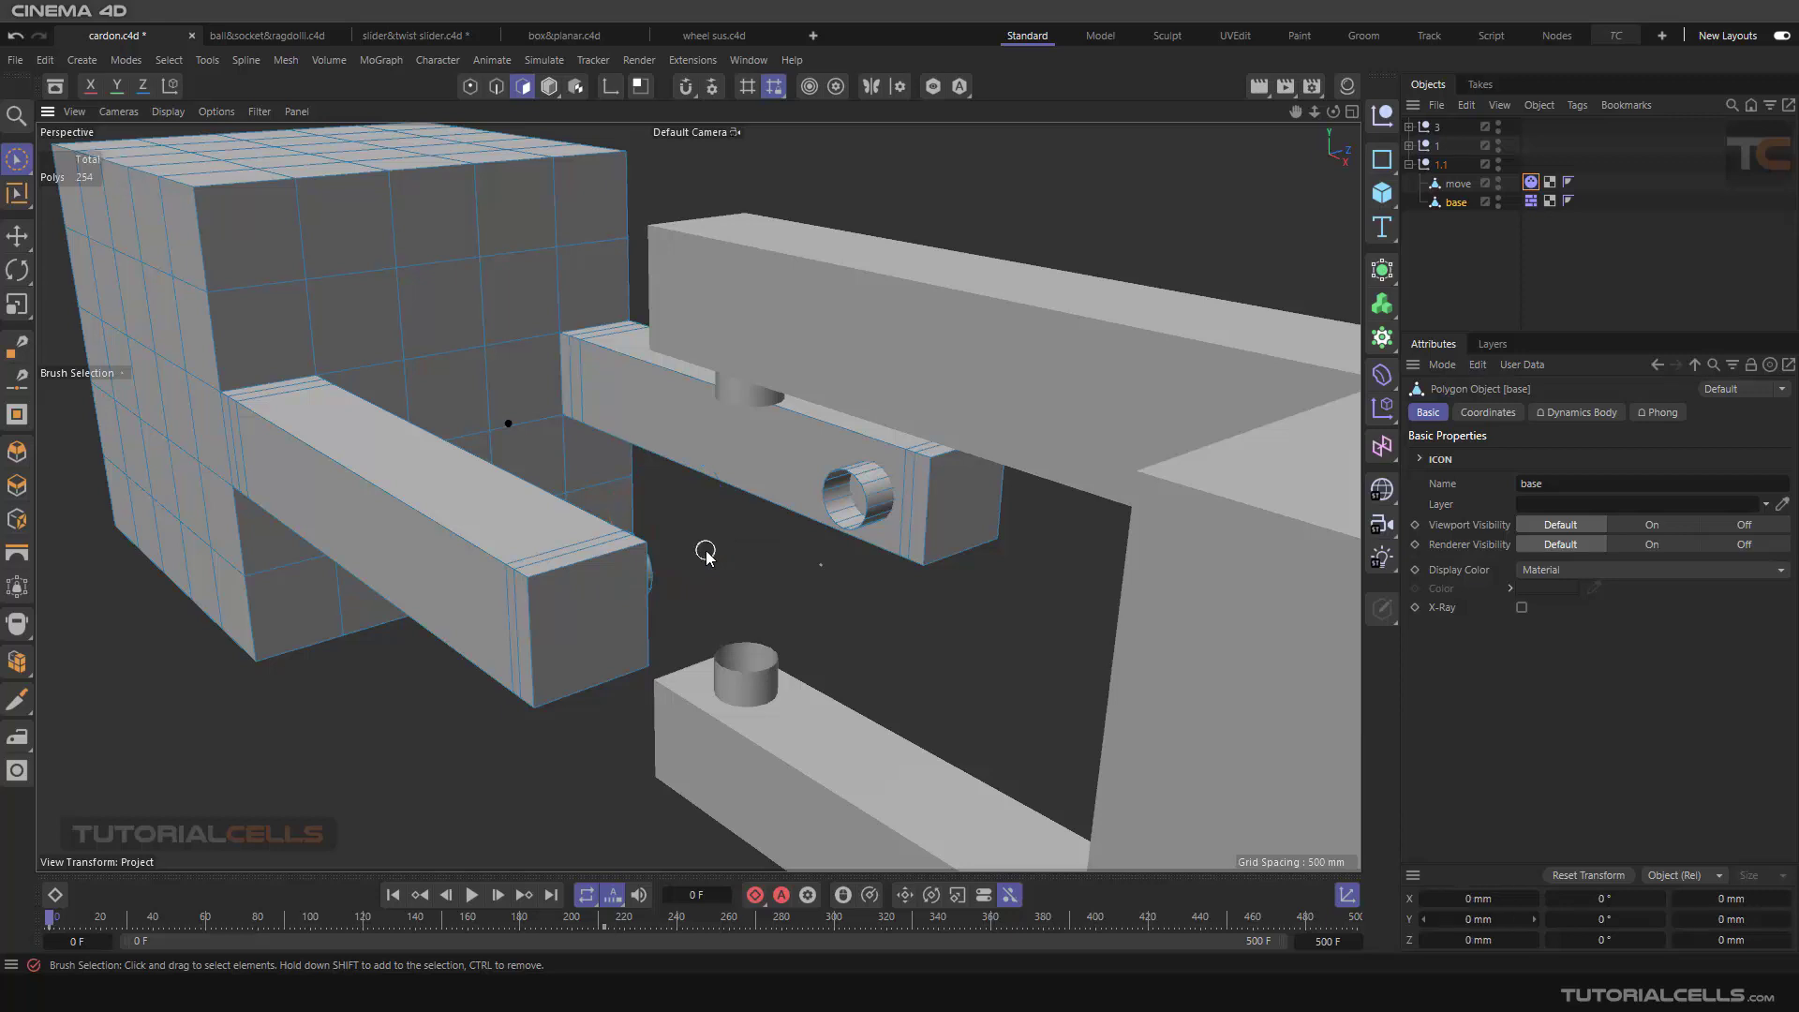
pyautogui.keyDown('alt'); pyautogui.moveTo(703, 554); pyautogui.dragTo(749, 452); pyautogui.keyUp('alt')
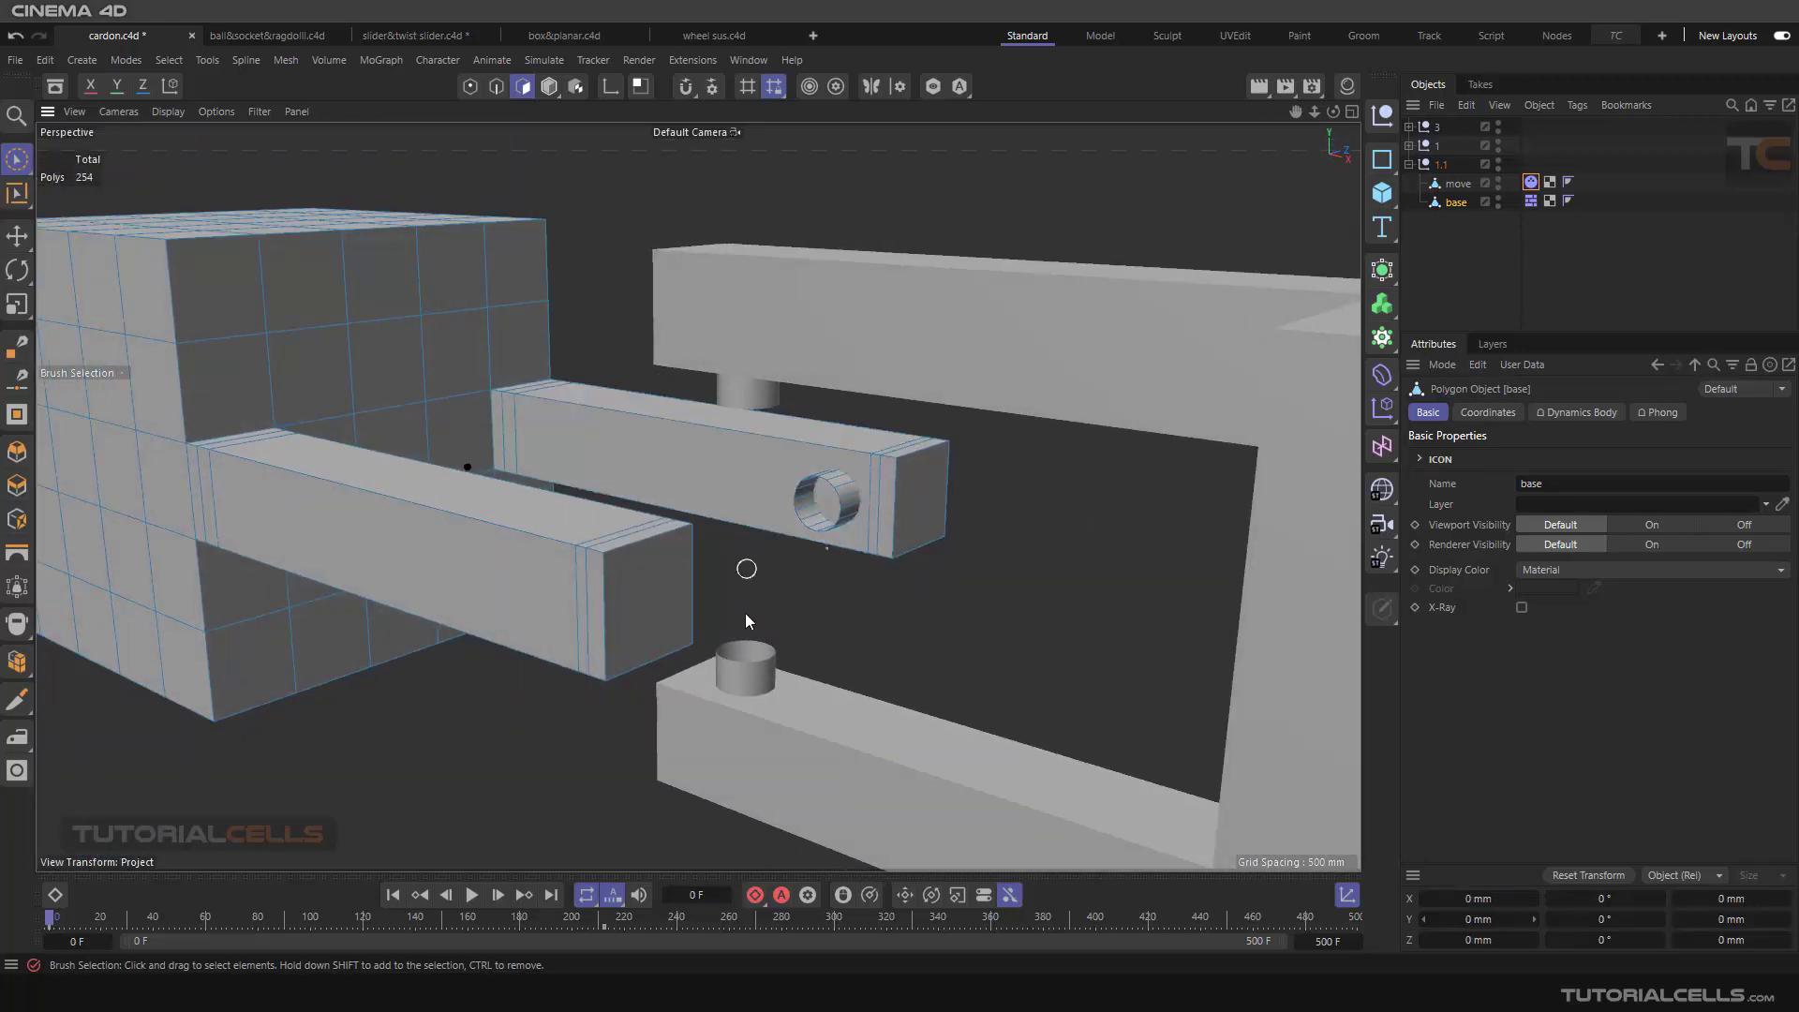
pyautogui.click(549, 85)
# Step: Add a Bullet Connector to the scene and place it inside the 1.1 group
pyautogui.scroll(-5, 822, 593)
pyautogui.keyDown('alt'); pyautogui.moveTo(803, 572); pyautogui.dragTo(863, 606); pyautogui.keyUp('alt')
pyautogui.keyDown('alt'); pyautogui.moveTo(863, 607); pyautogui.dragTo(798, 512, button='middle'); pyautogui.keyUp('alt')
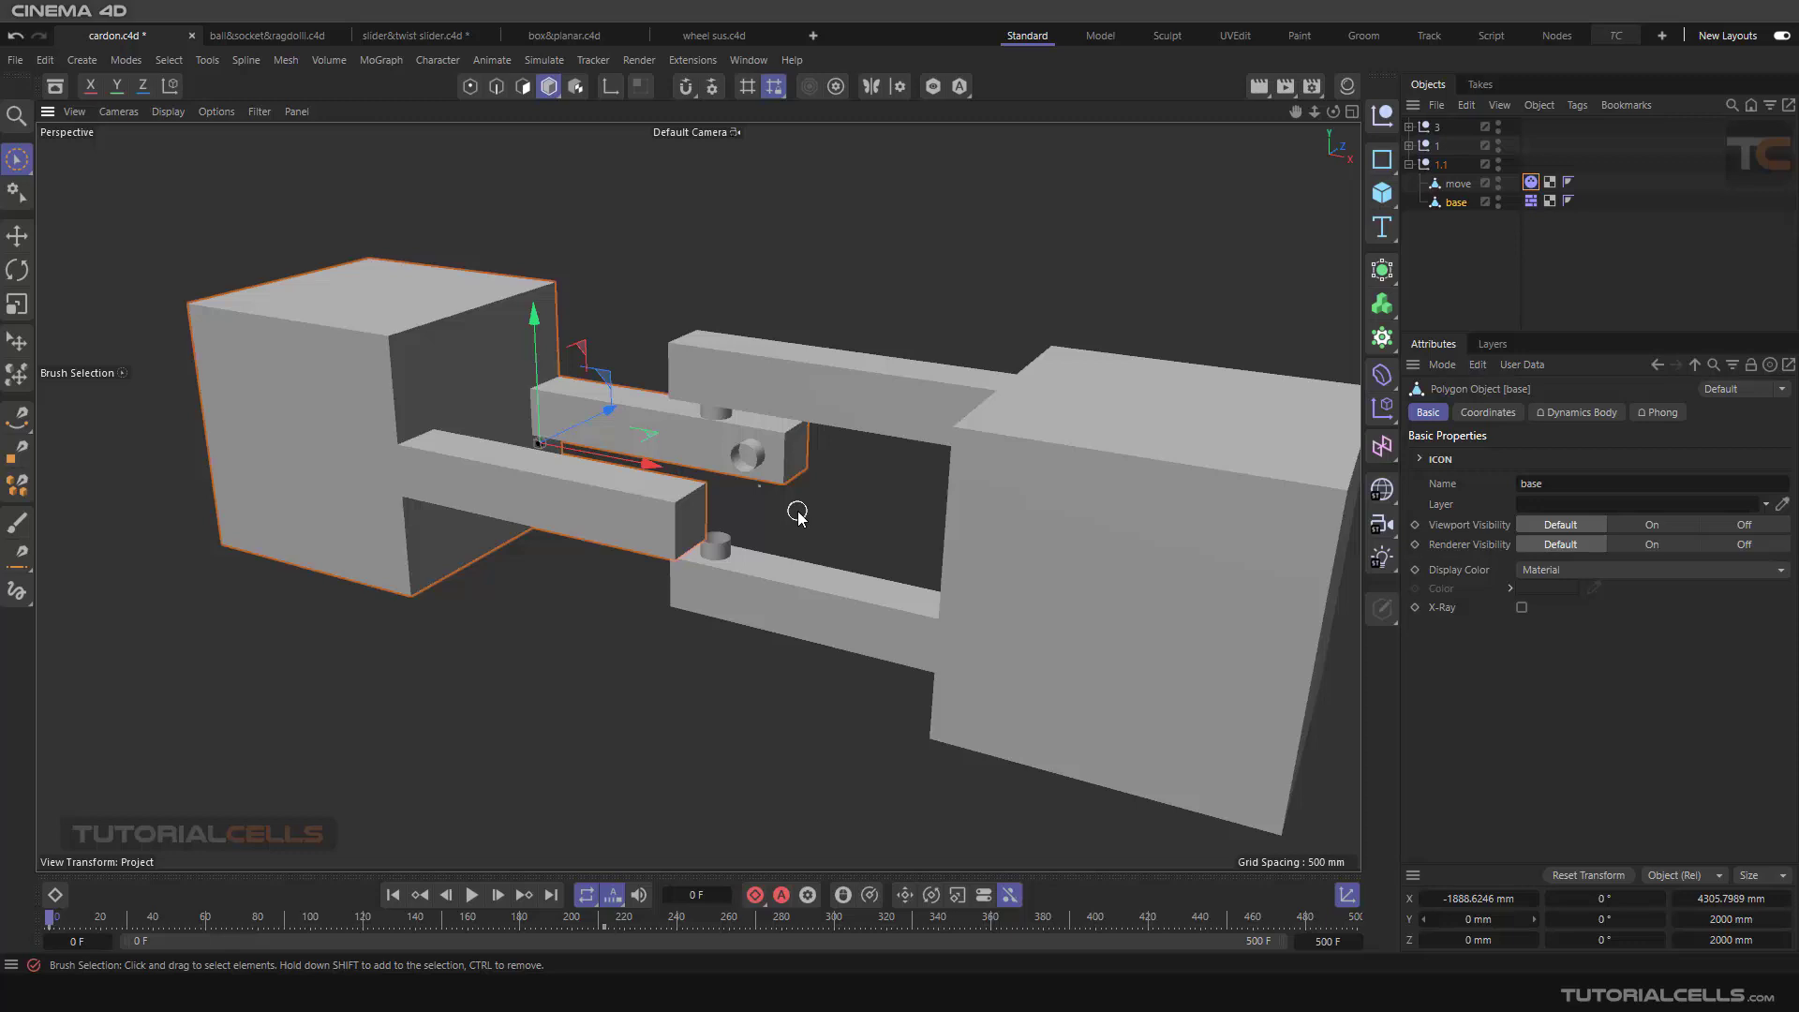
pyautogui.click(545, 59)
pyautogui.moveTo(582, 179)
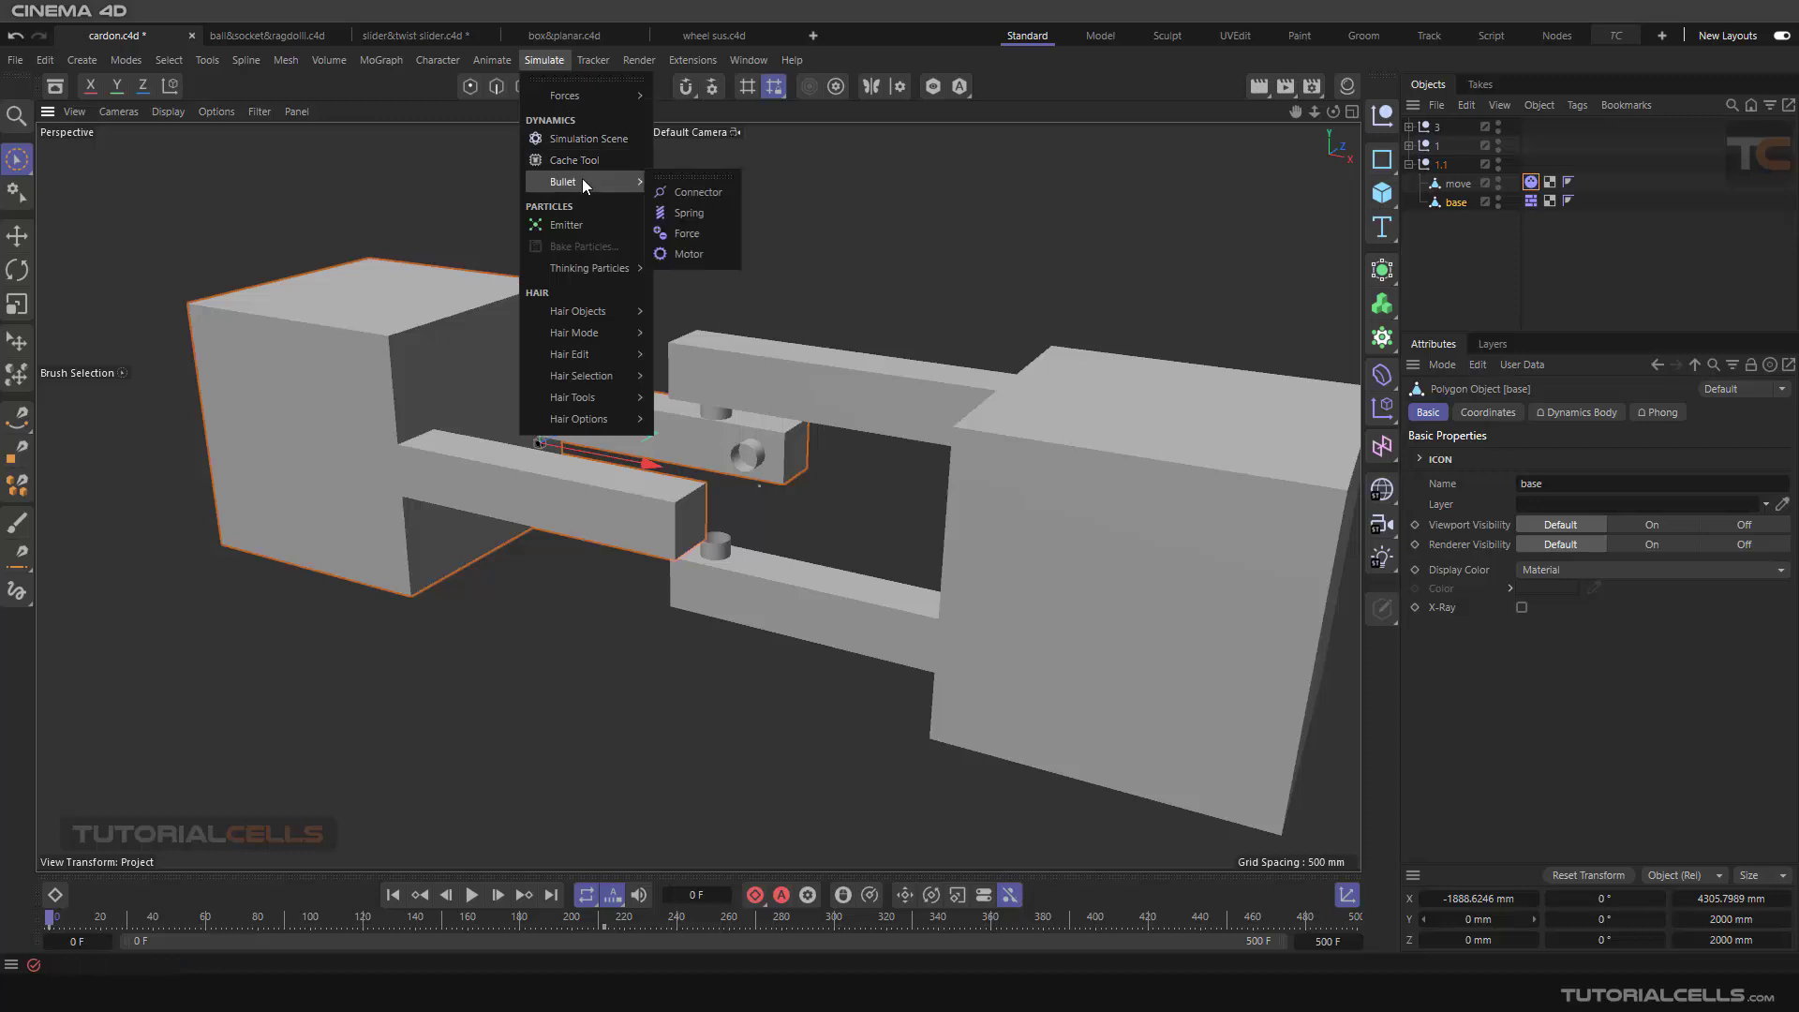
pyautogui.click(666, 191)
pyautogui.moveTo(1453, 131); pyautogui.dragTo(1455, 200)
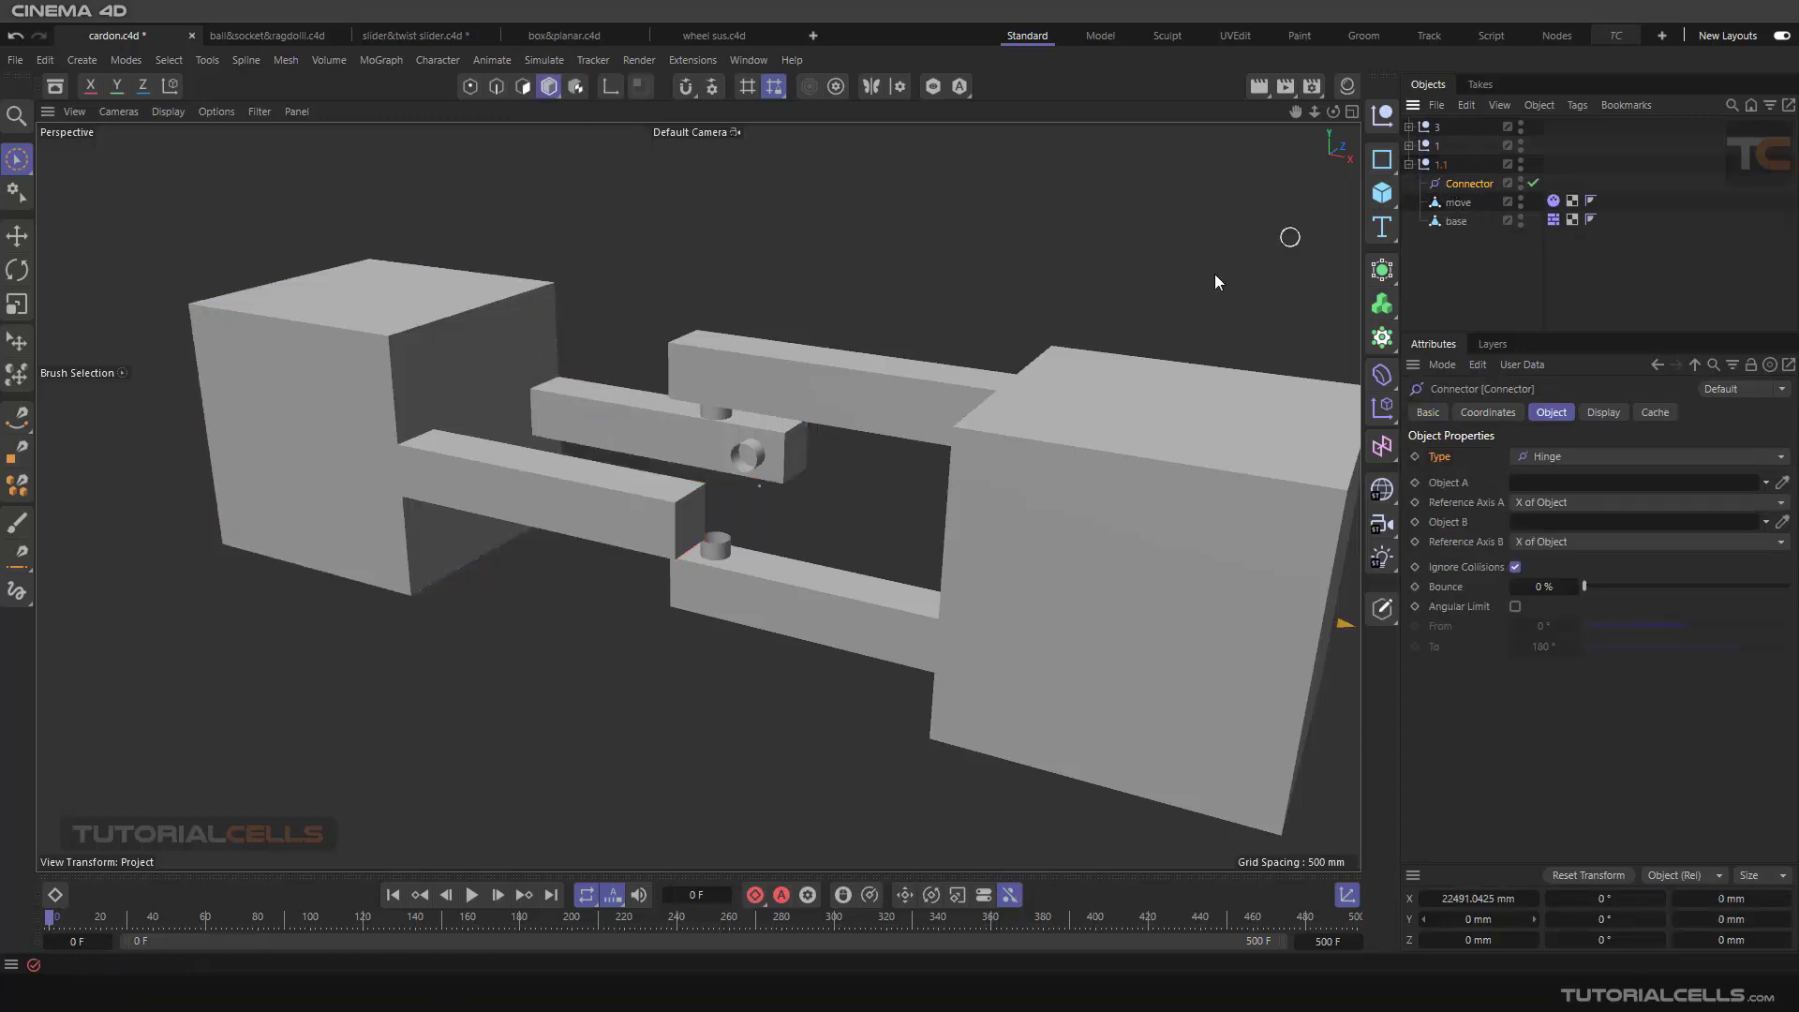
# Step: Move the new connector along the X axis towards the 1.1 assembly, to about 5785 mm
pyautogui.scroll(-5, 790, 433)
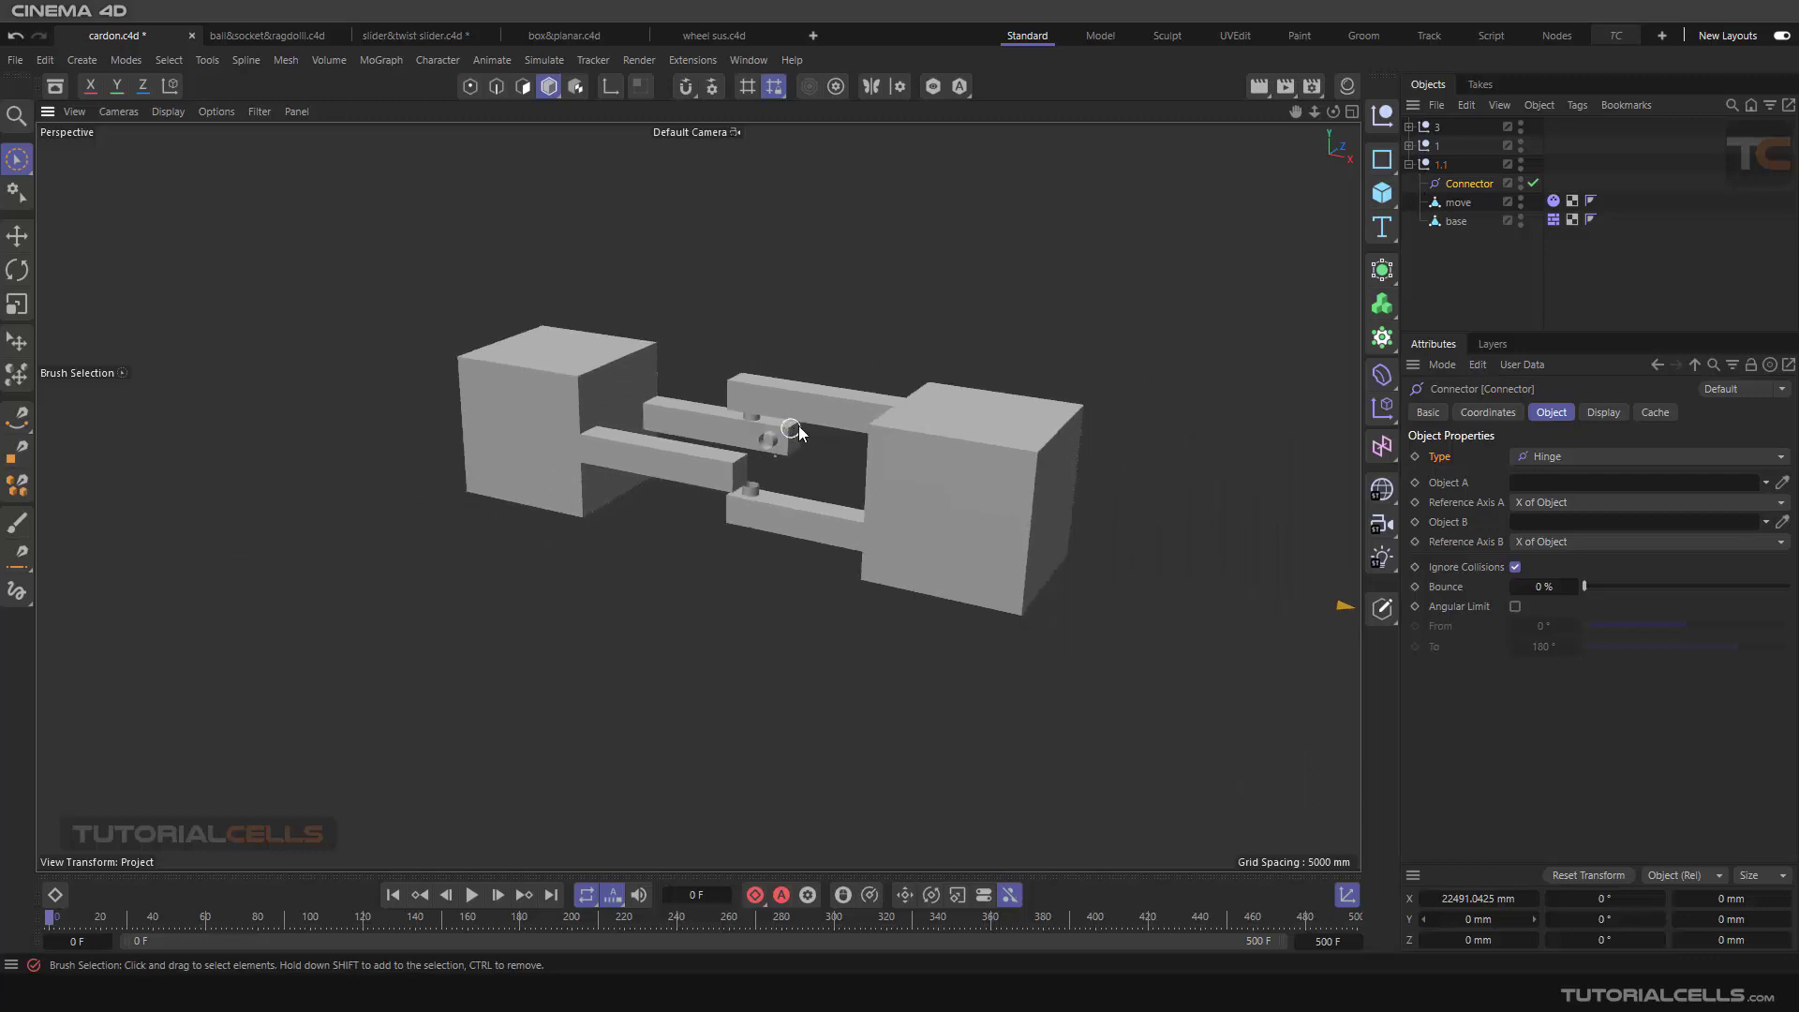
pyautogui.scroll(4, 979, 386)
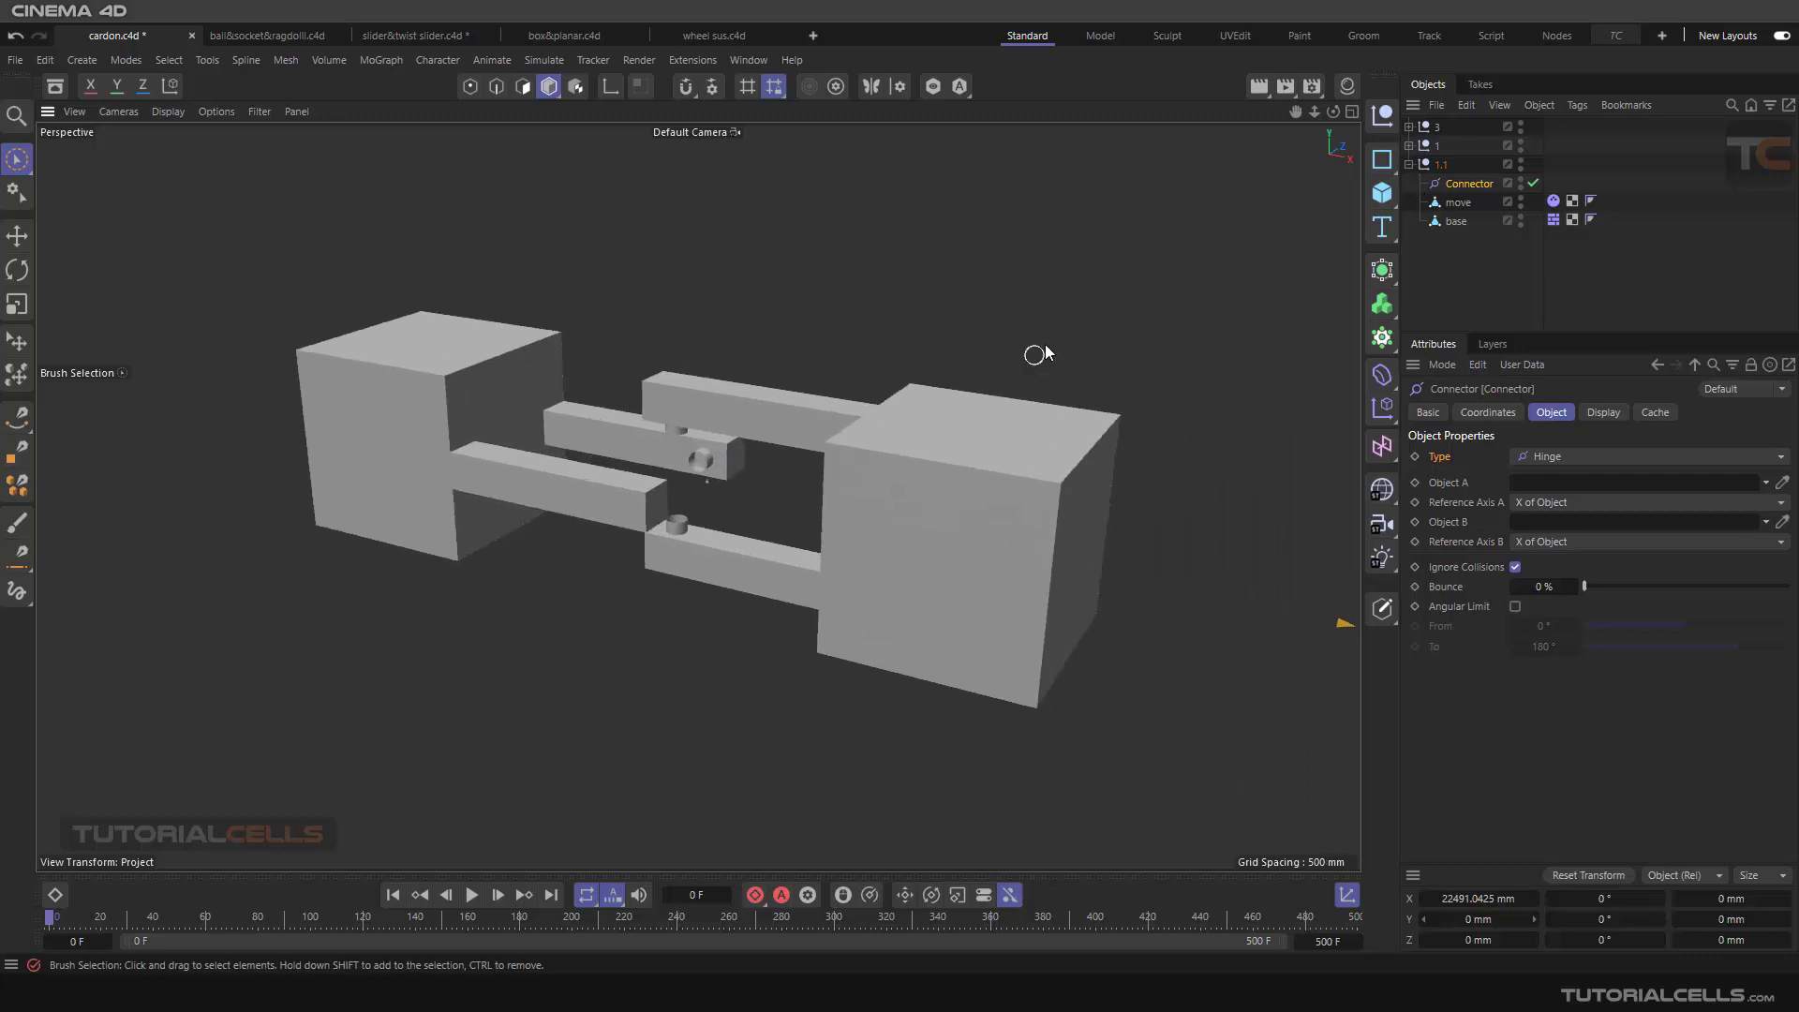
pyautogui.scroll(-6, 990, 440)
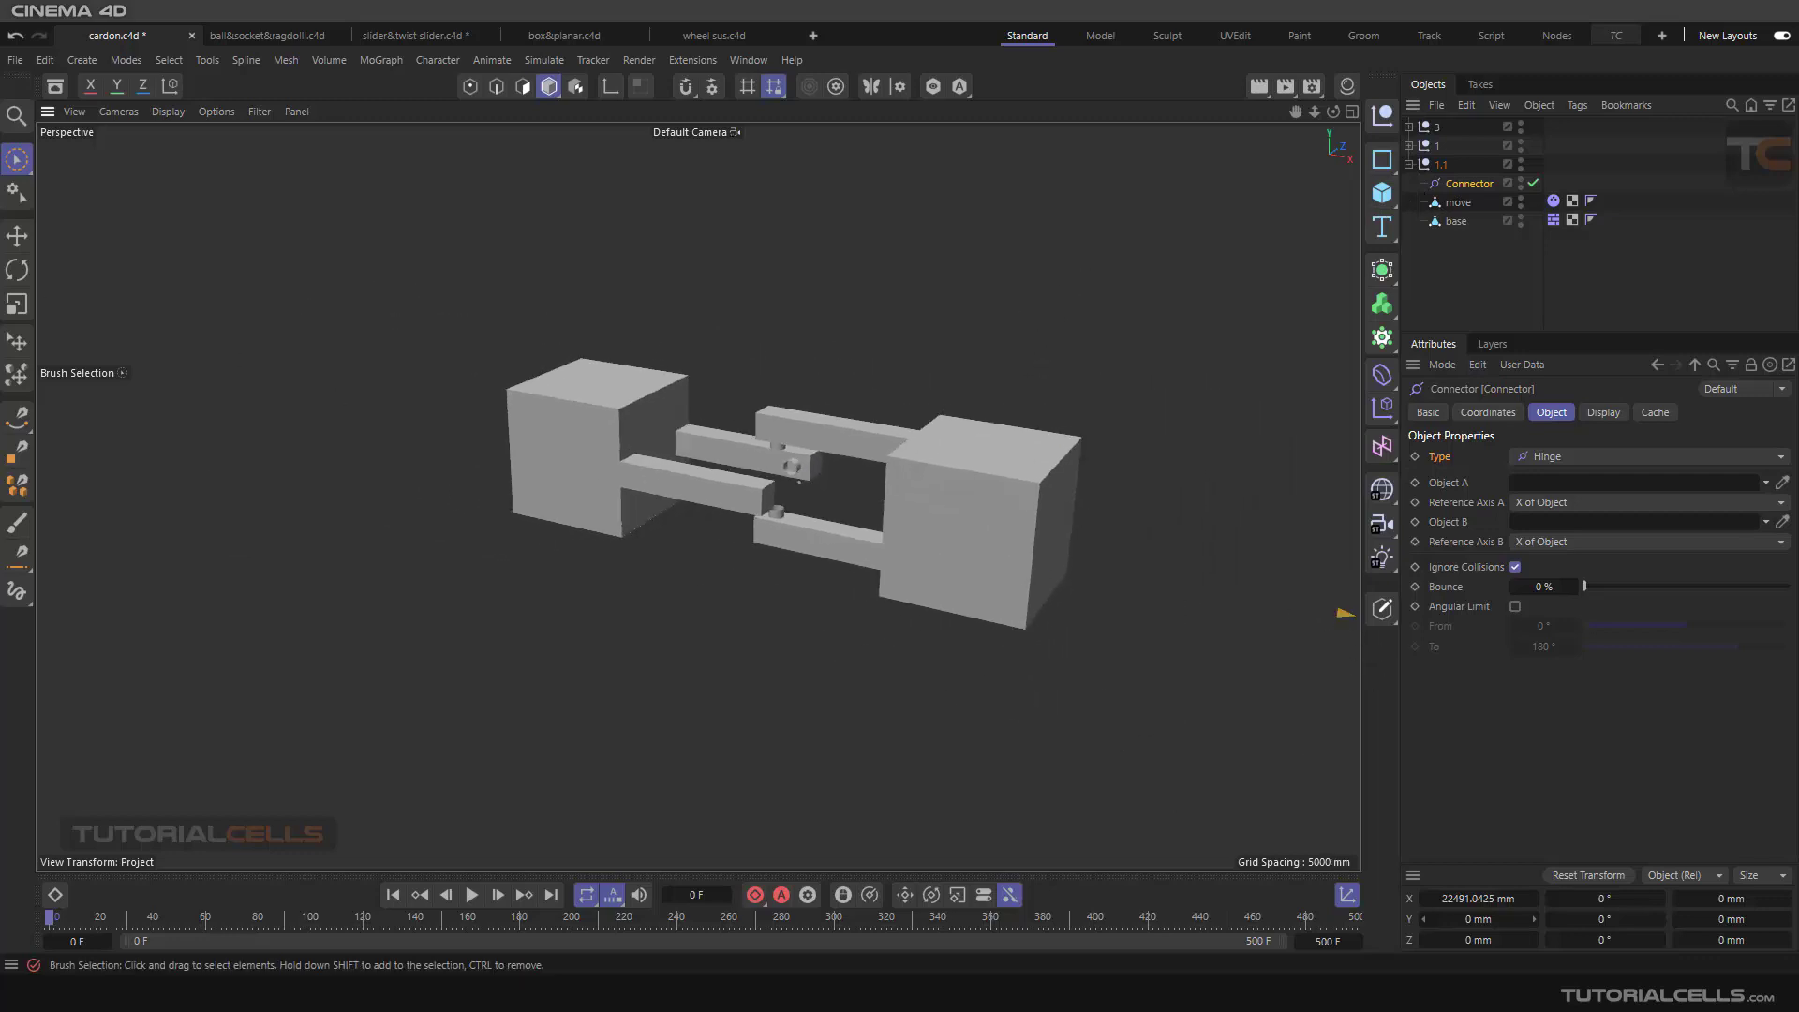
pyautogui.click(17, 235)
pyautogui.scroll(-3, 707, 493)
pyautogui.scroll(-2, 1134, 555)
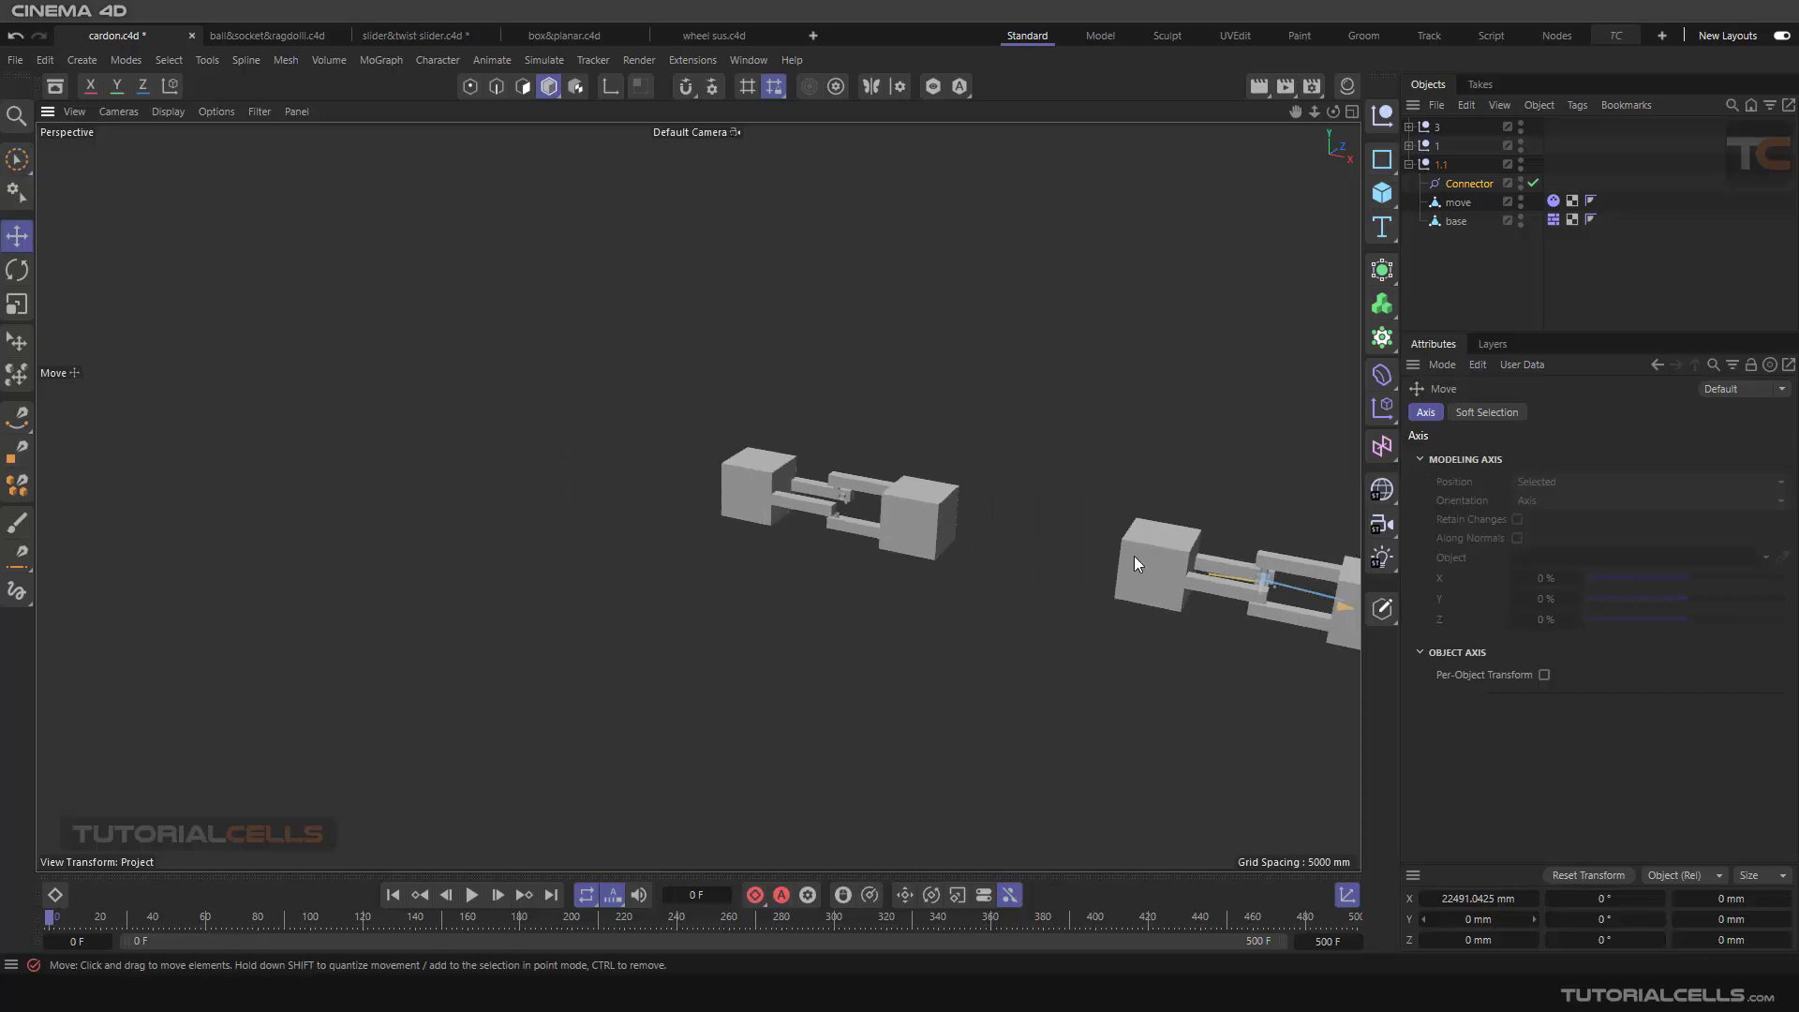
pyautogui.keyDown('alt'); pyautogui.moveTo(1134, 555); pyautogui.dragTo(632, 467, button='middle'); pyautogui.keyUp('alt')
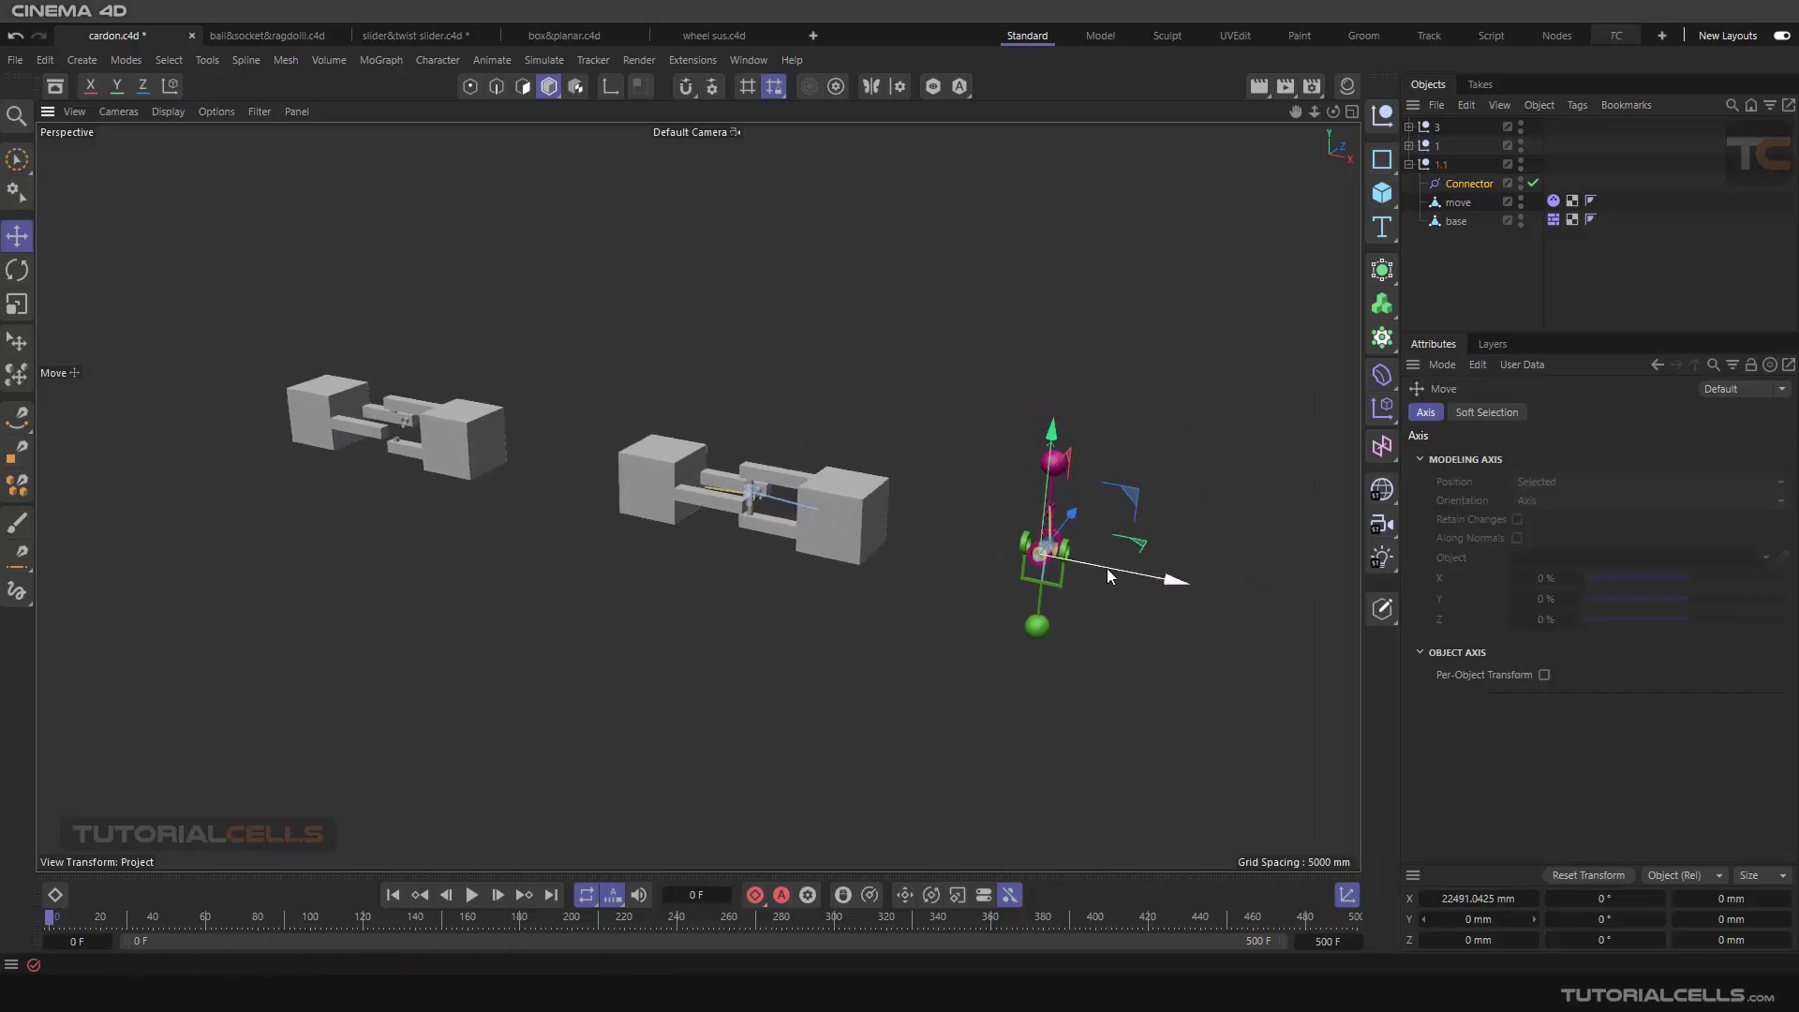
pyautogui.moveTo(1106, 568); pyautogui.dragTo(481, 439)
# Step: Shift only the axis of the move object along X to its pin stubs, at about -347 mm
pyautogui.scroll(2, 442, 449)
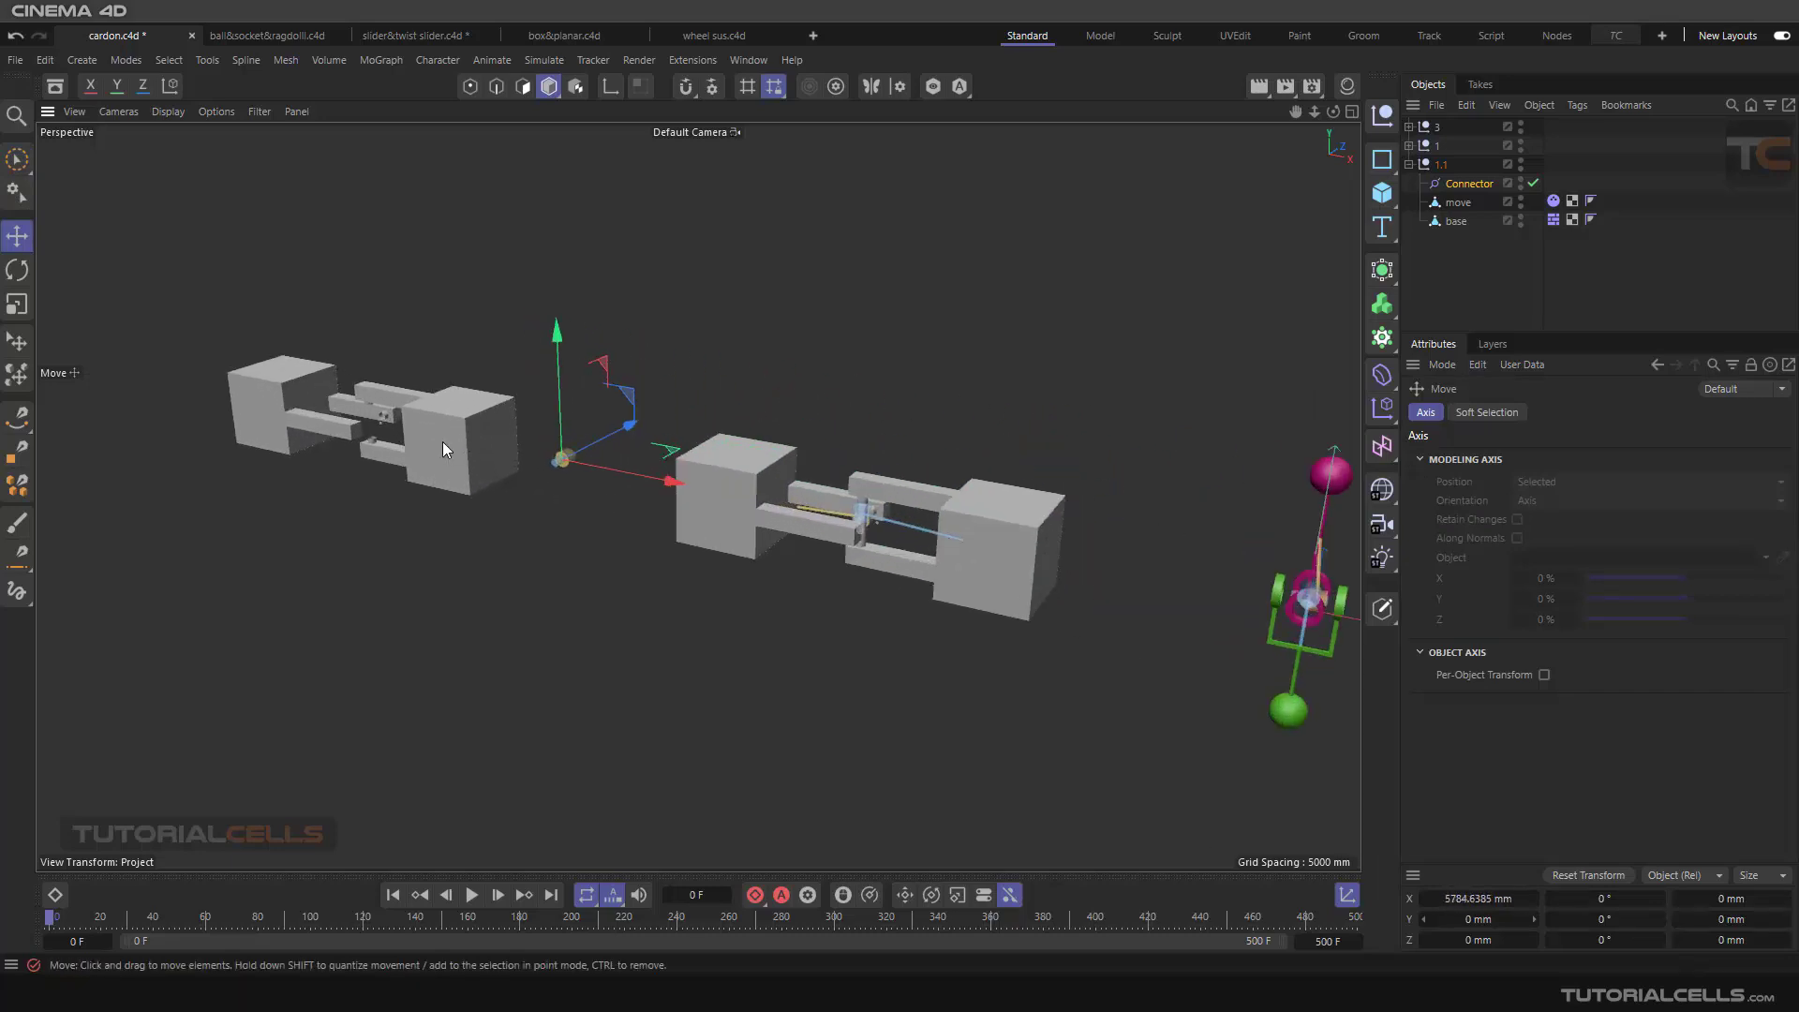
pyautogui.scroll(1, 444, 444)
pyautogui.keyDown('alt'); pyautogui.moveTo(543, 478); pyautogui.dragTo(907, 609, button='middle'); pyautogui.keyUp('alt')
pyautogui.scroll(3, 907, 609)
pyautogui.keyDown('alt'); pyautogui.moveTo(687, 546); pyautogui.dragTo(736, 568, button='middle'); pyautogui.keyUp('alt')
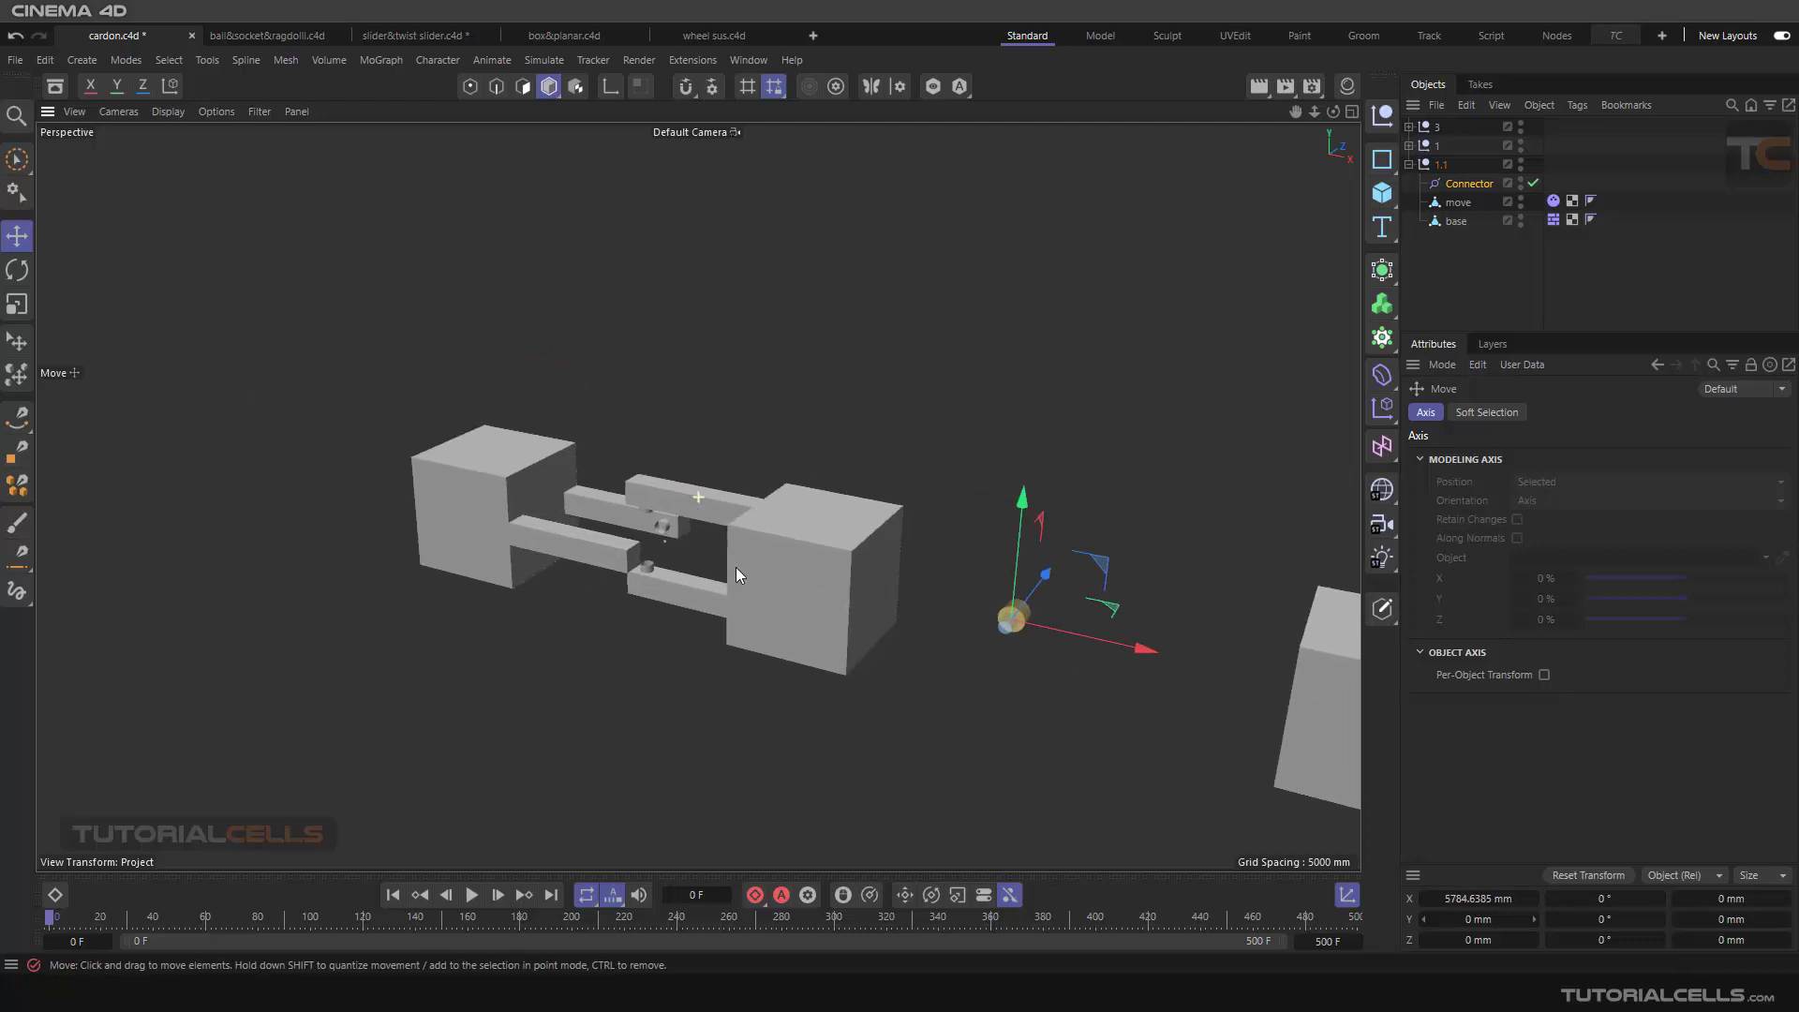
pyautogui.scroll(1, 930, 600)
pyautogui.click(814, 556)
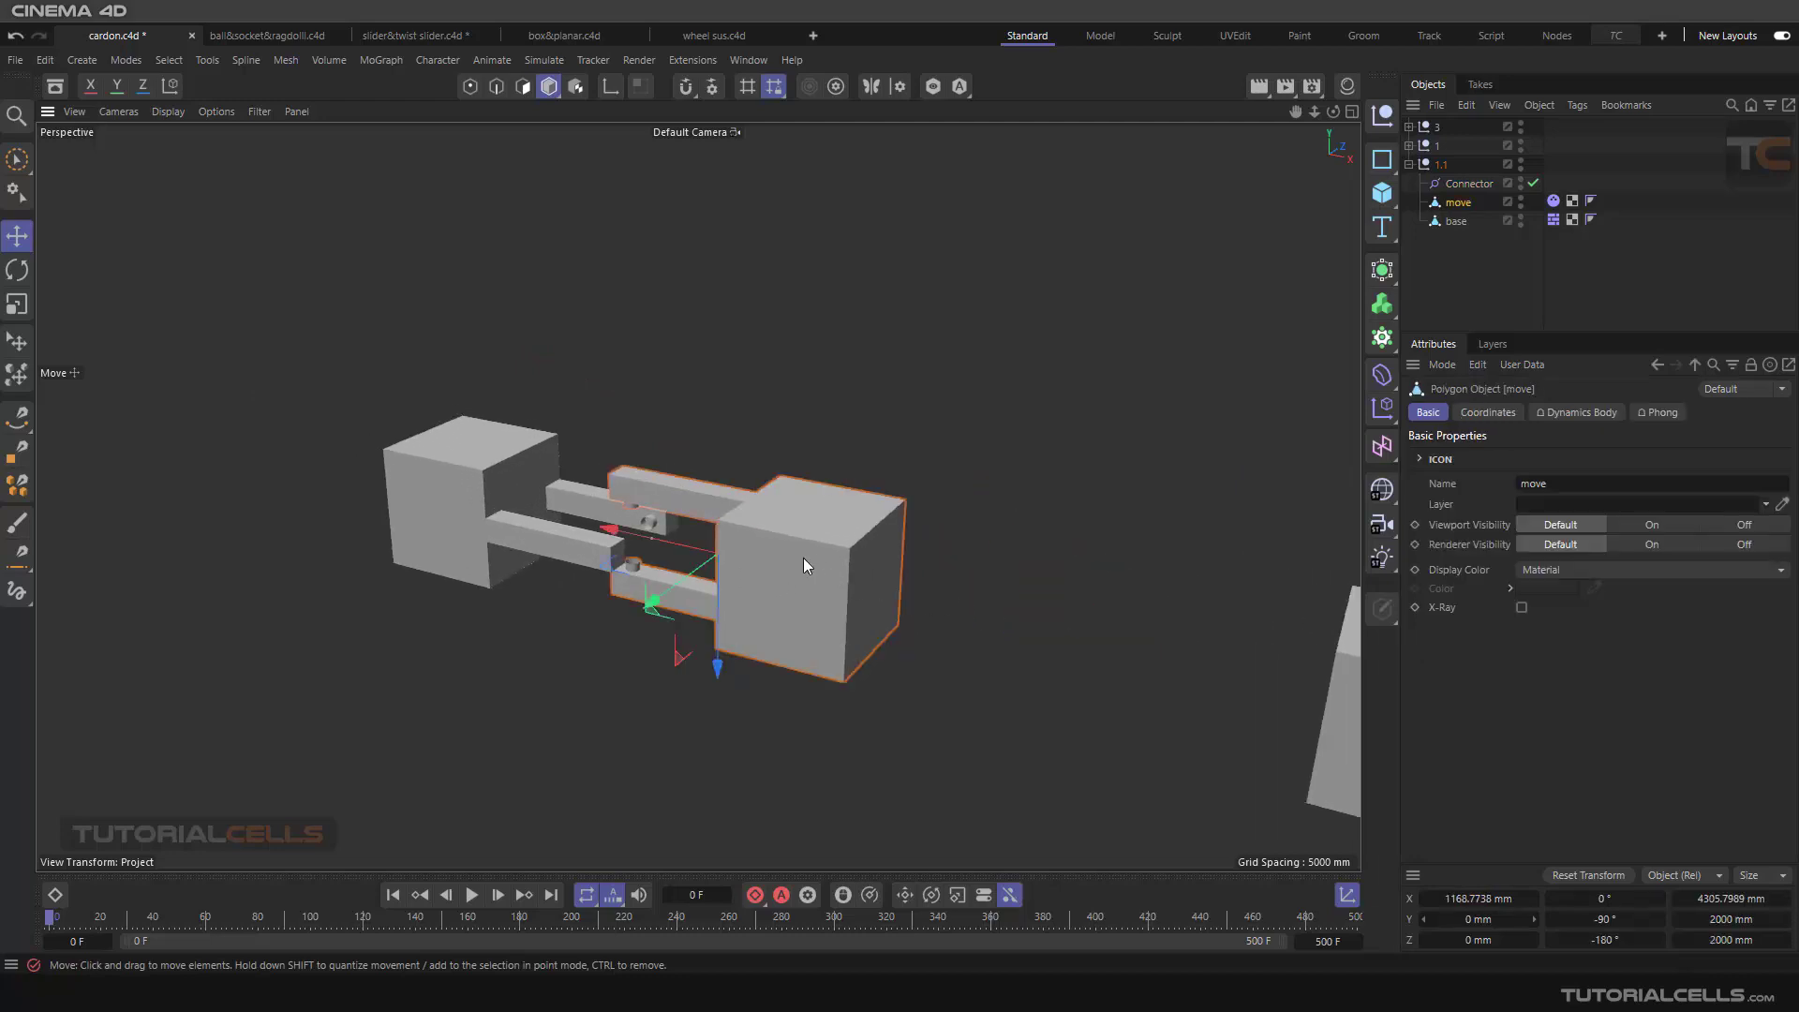
pyautogui.scroll(2, 685, 559)
pyautogui.scroll(3, 609, 498)
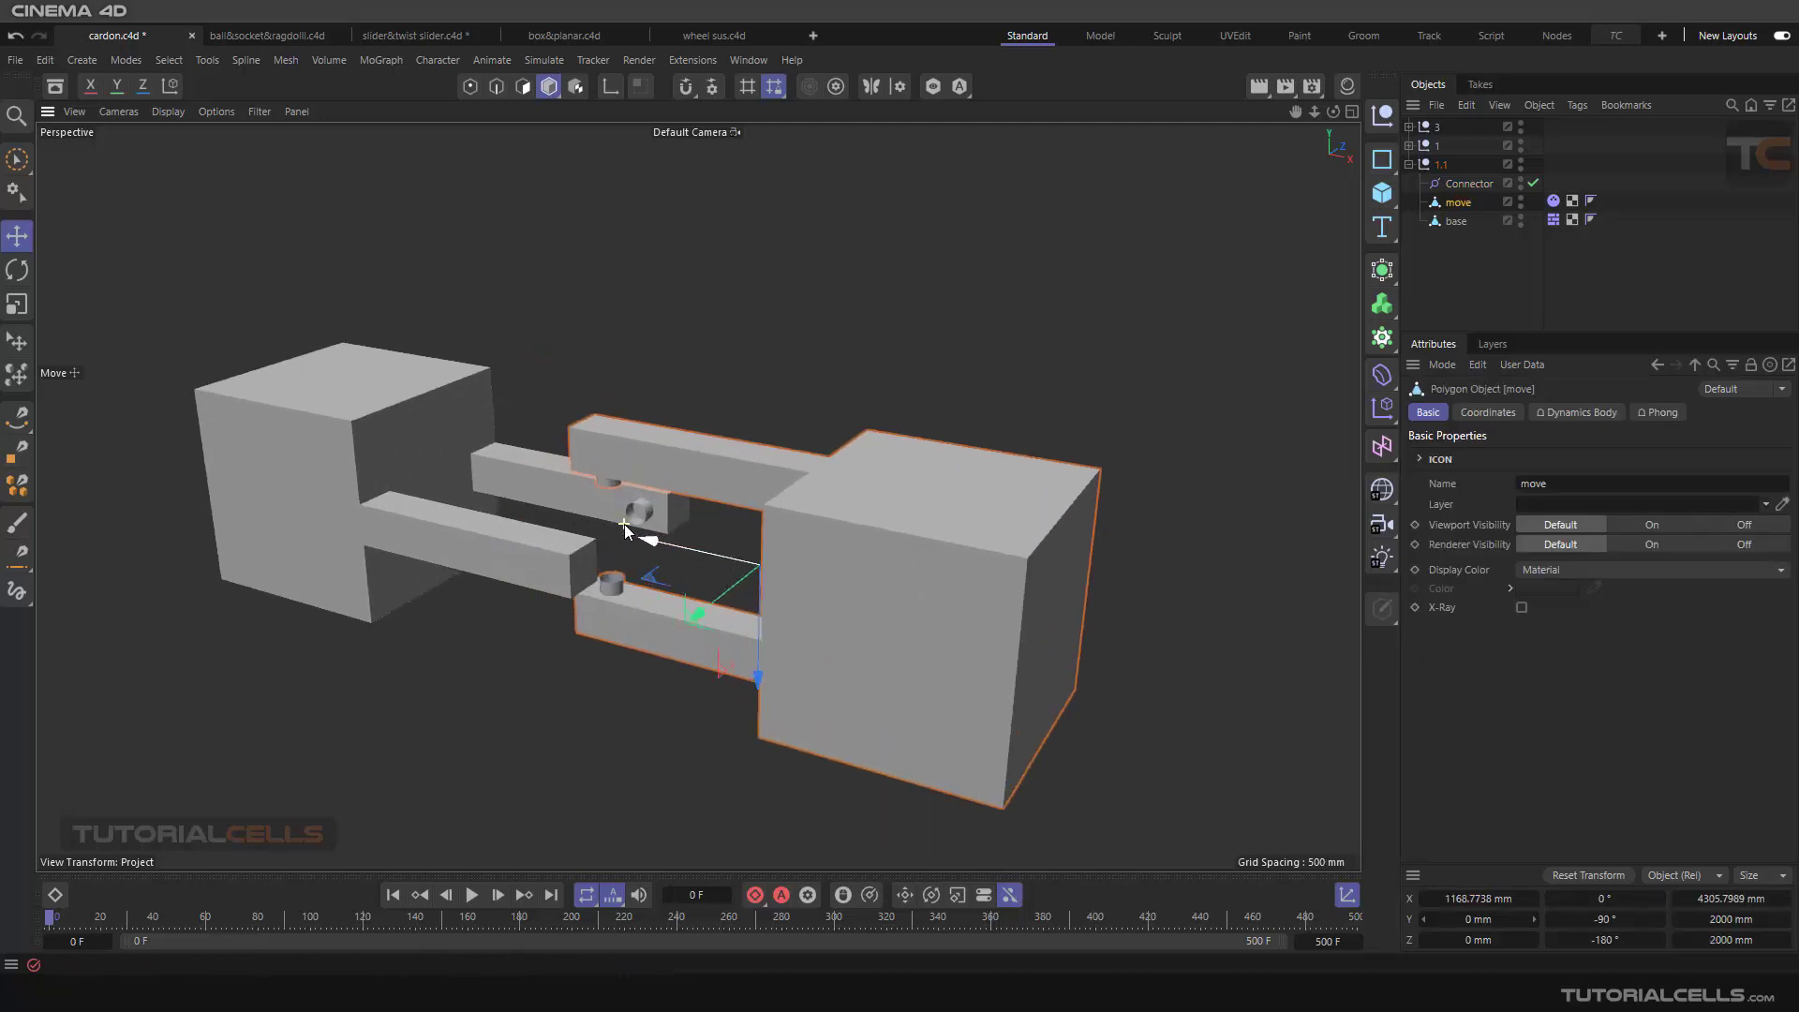
pyautogui.keyDown('alt'); pyautogui.moveTo(627, 531); pyautogui.dragTo(704, 534); pyautogui.keyUp('alt')
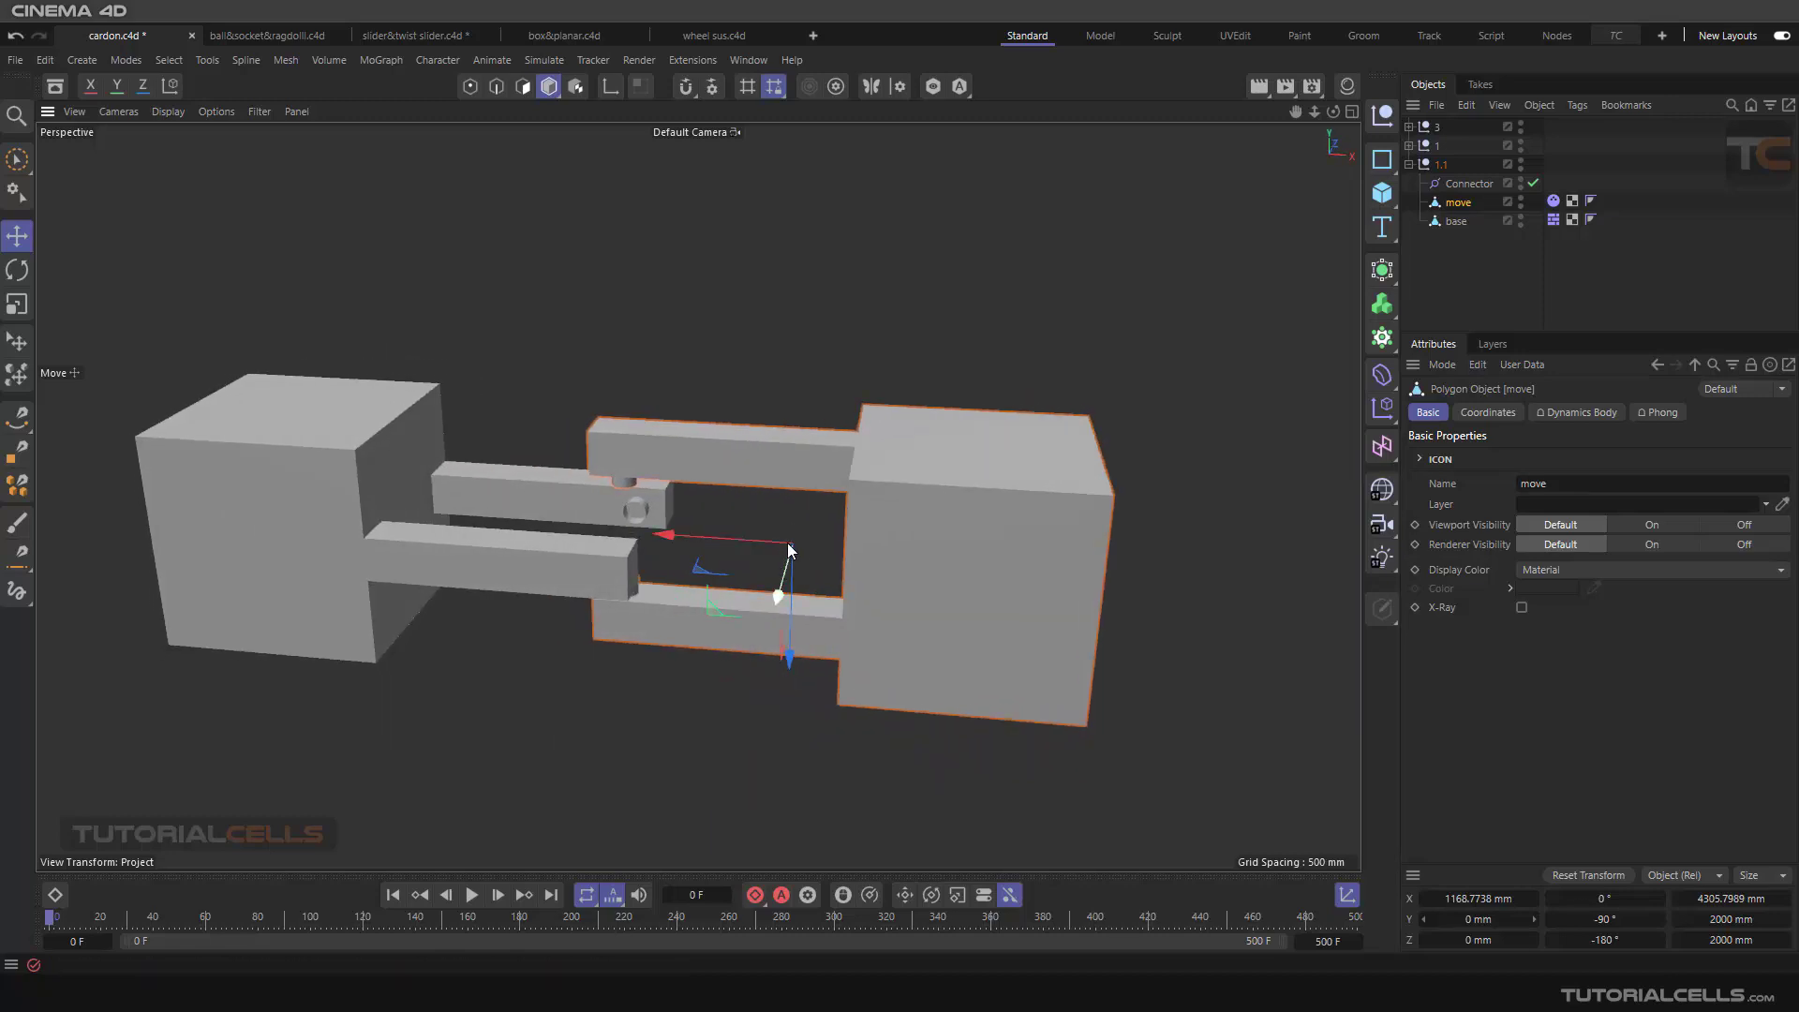
pyautogui.click(610, 86)
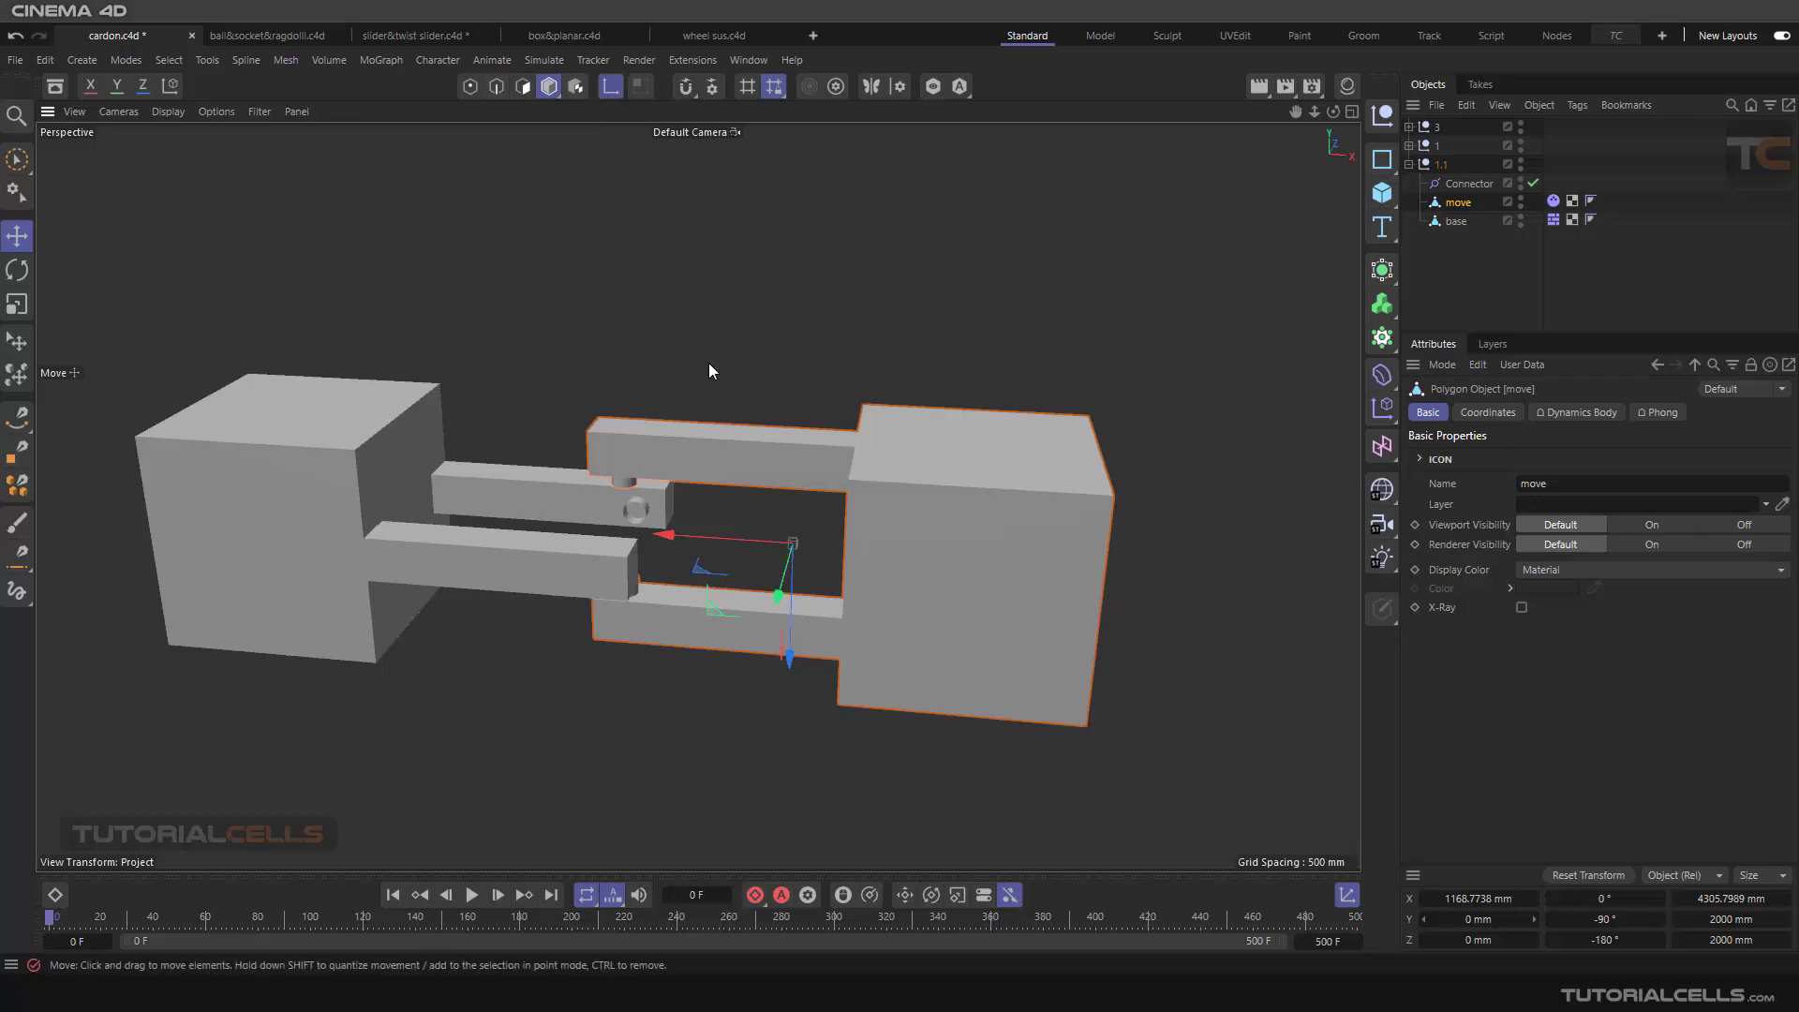
pyautogui.moveTo(740, 536); pyautogui.dragTo(546, 518)
pyautogui.scroll(4, 619, 514)
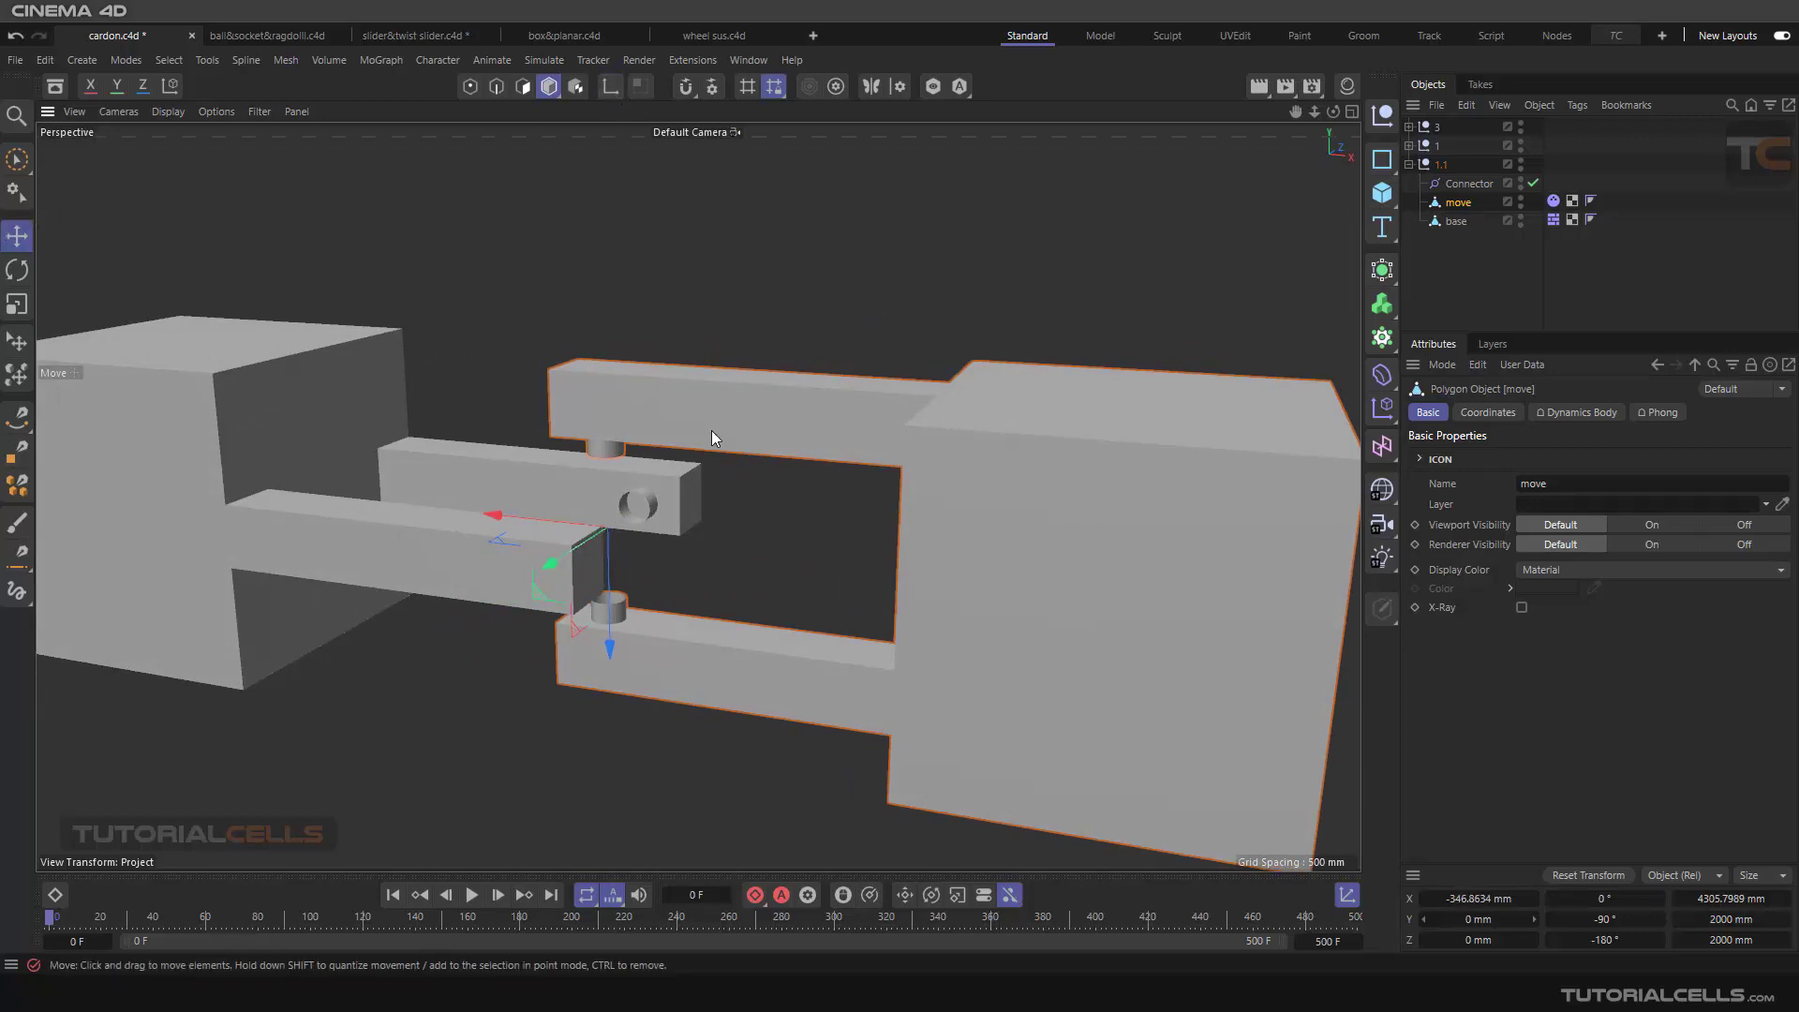
pyautogui.keyDown('alt'); pyautogui.moveTo(712, 430); pyautogui.dragTo(713, 450); pyautogui.keyUp('alt')
# Step: Align the connector to the move object's axis by nesting it under move, resetting its transform and returning it to the 1.1 group
pyautogui.moveTo(1462, 183); pyautogui.dragTo(1462, 199)
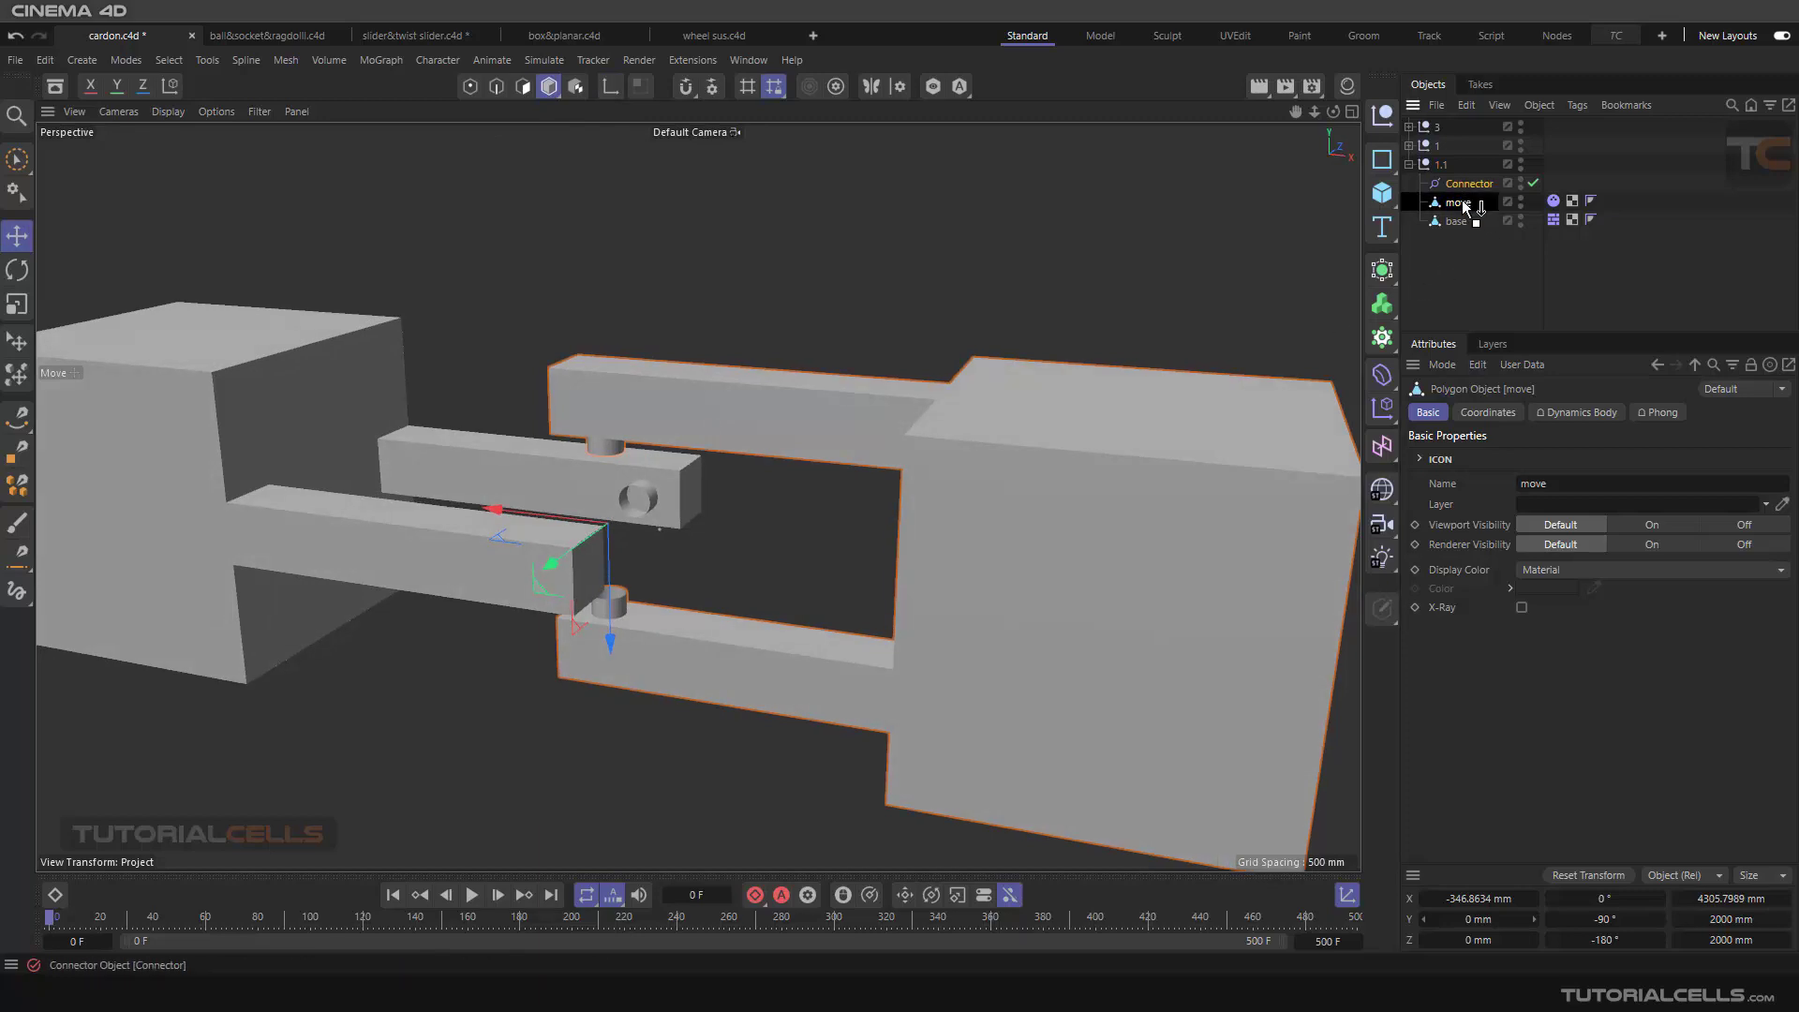
pyautogui.click(1558, 875)
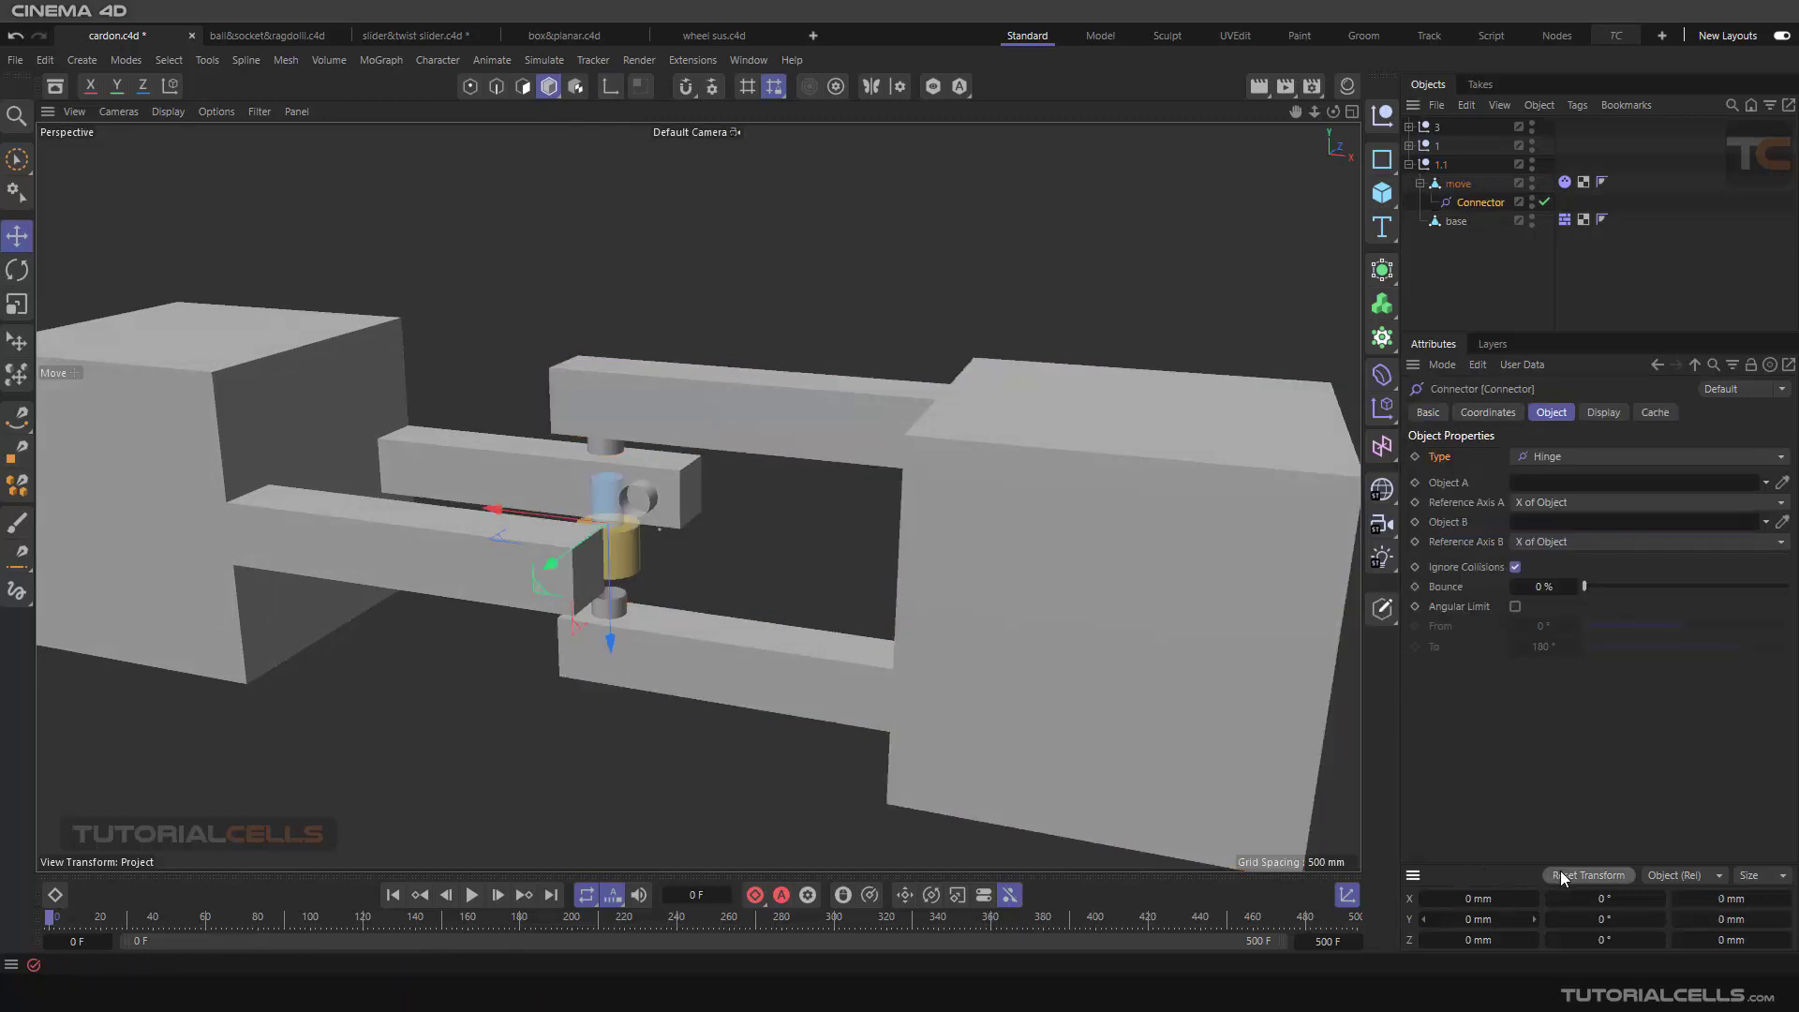
pyautogui.keyDown('alt'); pyautogui.moveTo(521, 543); pyautogui.dragTo(525, 555); pyautogui.keyUp('alt')
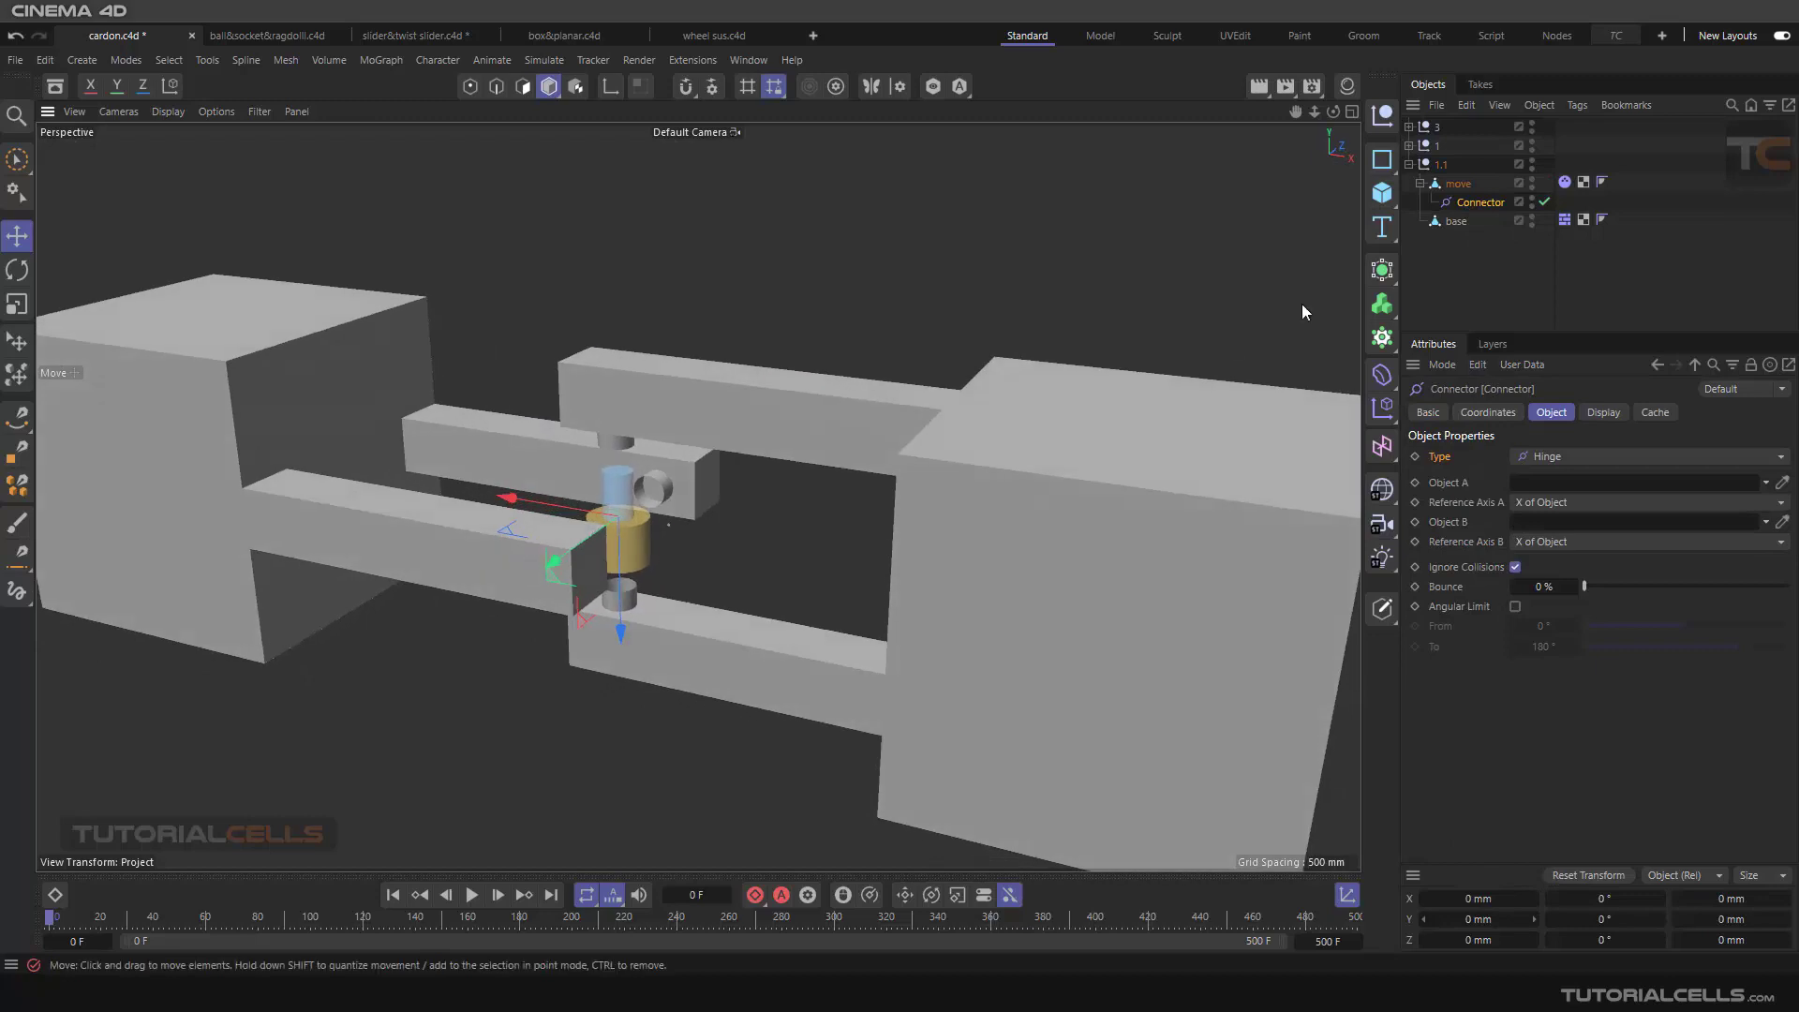
pyautogui.moveTo(1464, 203); pyautogui.dragTo(1454, 178)
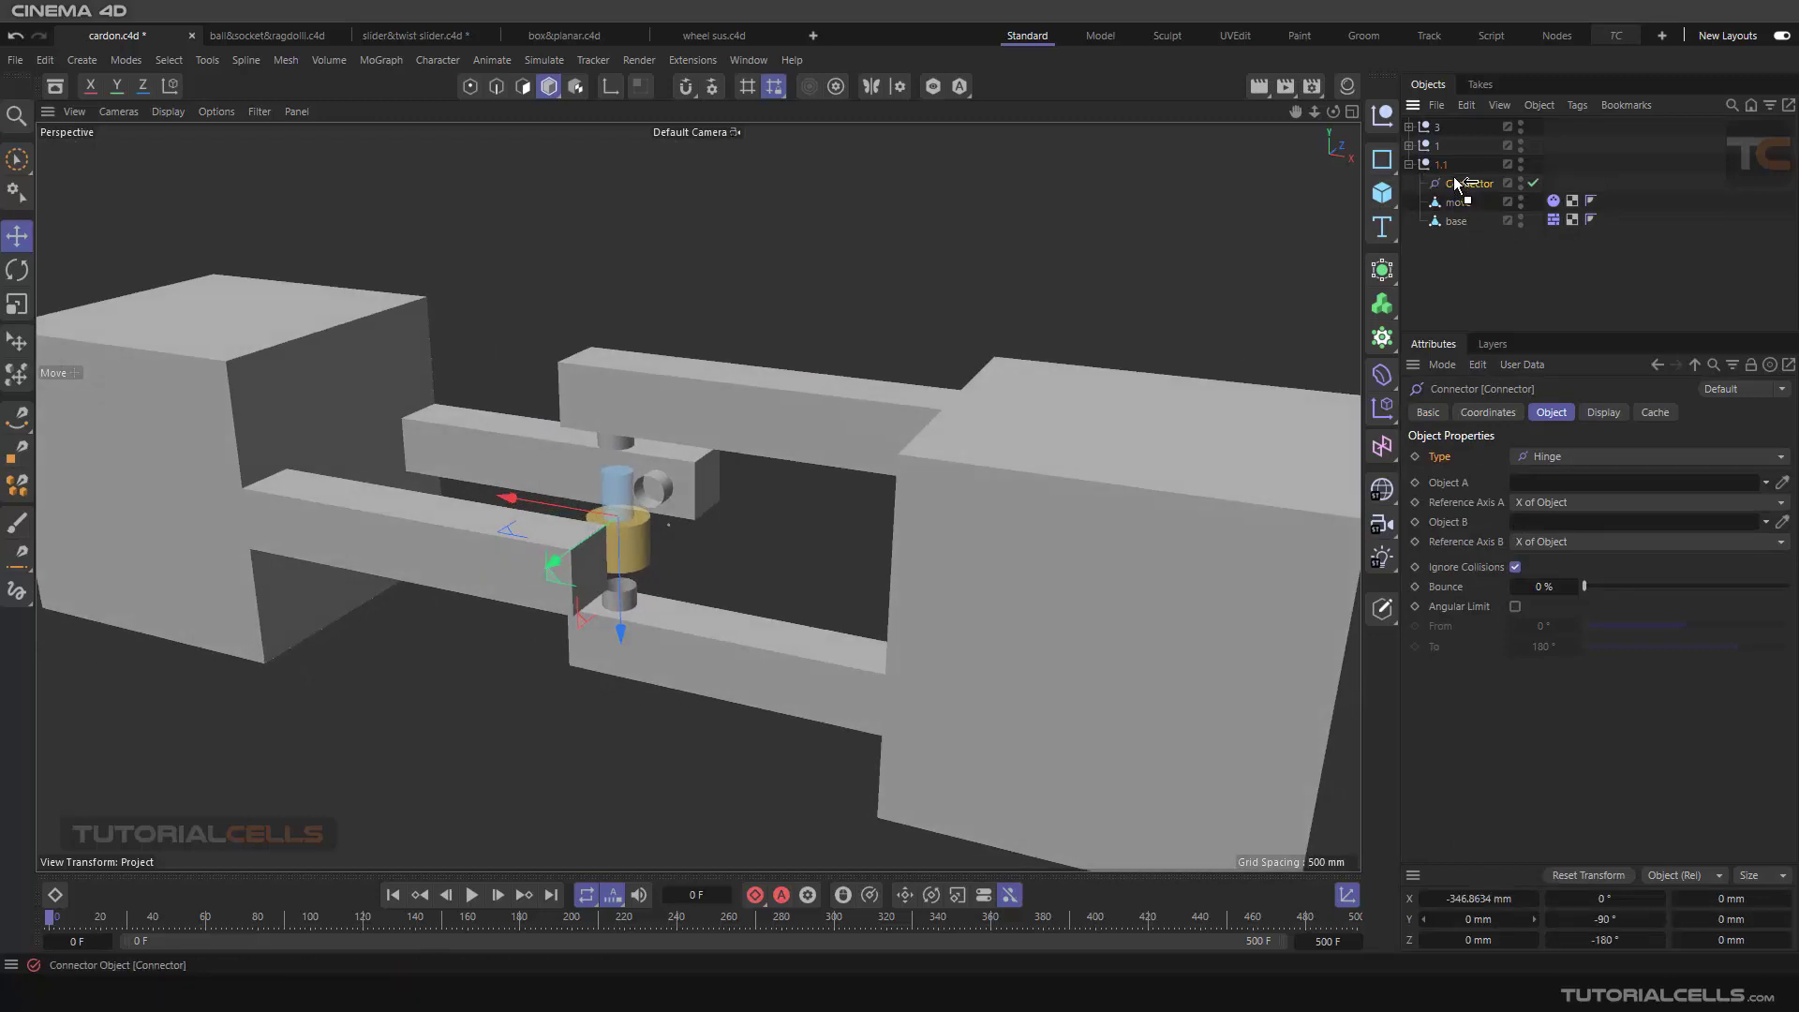
# Step: Raise the connector between the vertical pin stubs to a Y position of about 99 mm
pyautogui.scroll(4, 644, 527)
pyautogui.keyDown('alt'); pyautogui.moveTo(621, 546); pyautogui.dragTo(656, 547); pyautogui.keyUp('alt')
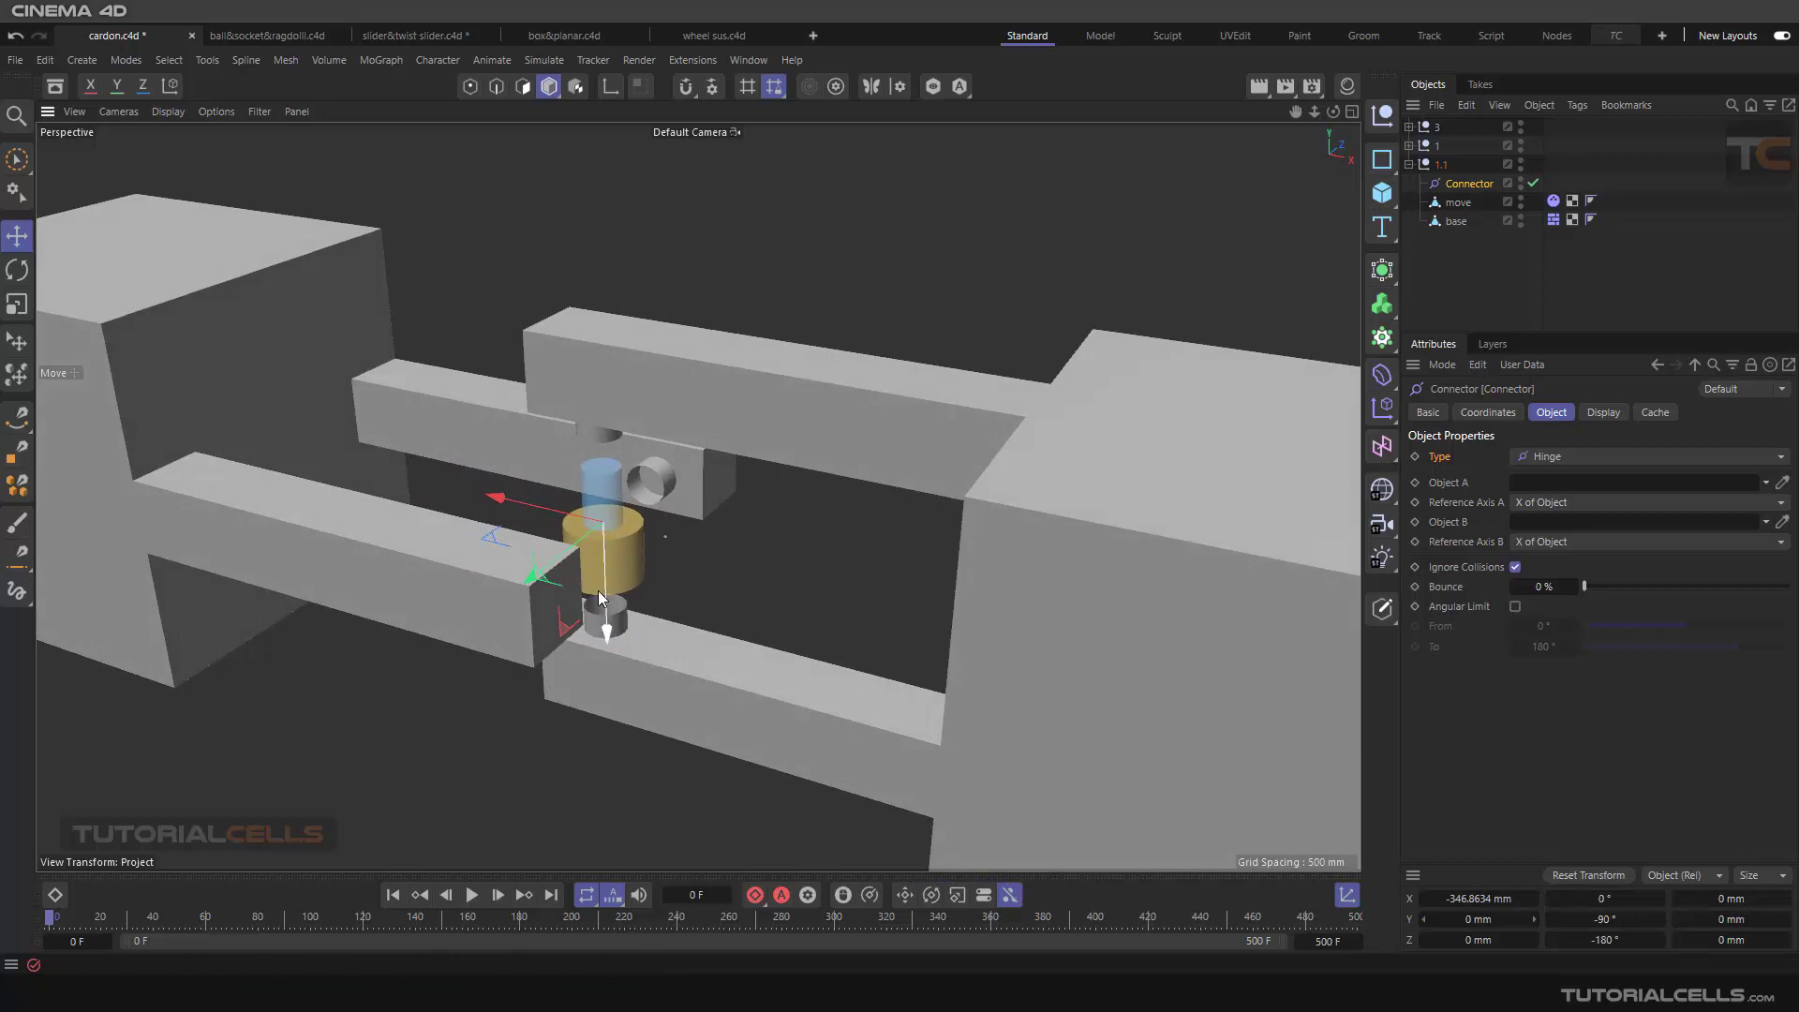
pyautogui.moveTo(608, 602); pyautogui.dragTo(611, 512)
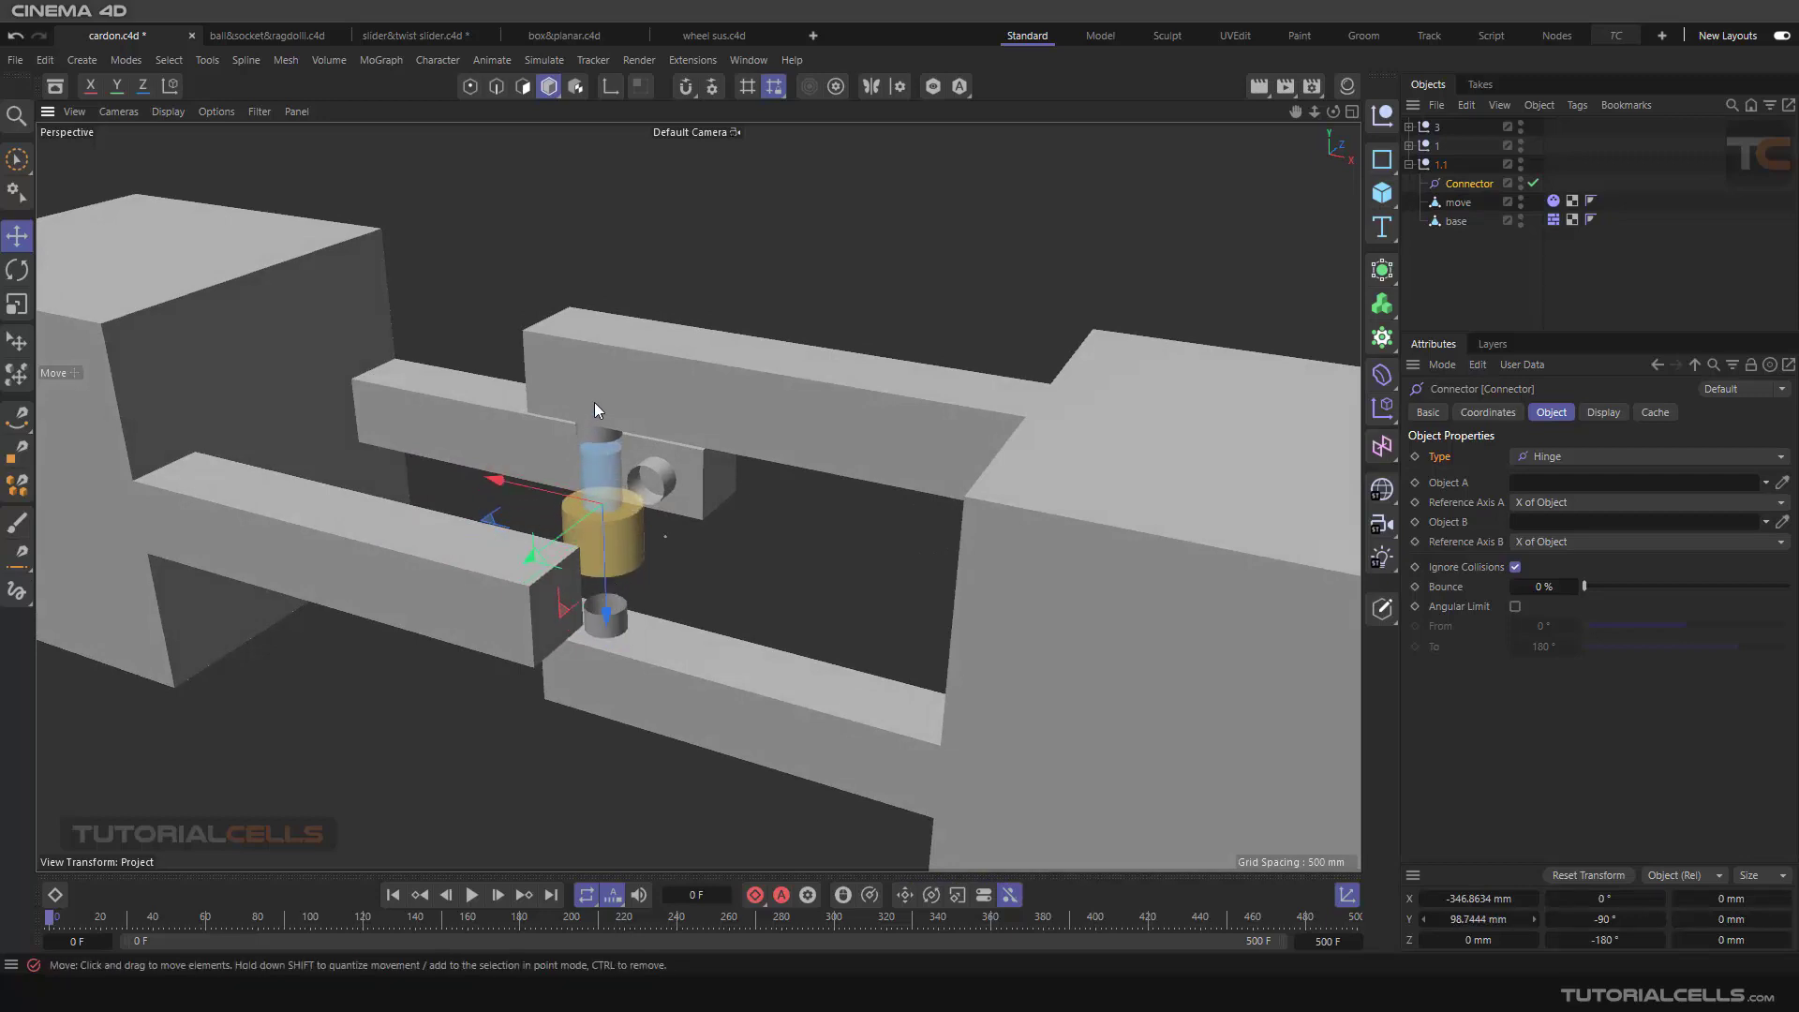
pyautogui.keyDown('alt'); pyautogui.moveTo(594, 435); pyautogui.dragTo(589, 516); pyautogui.keyUp('alt')
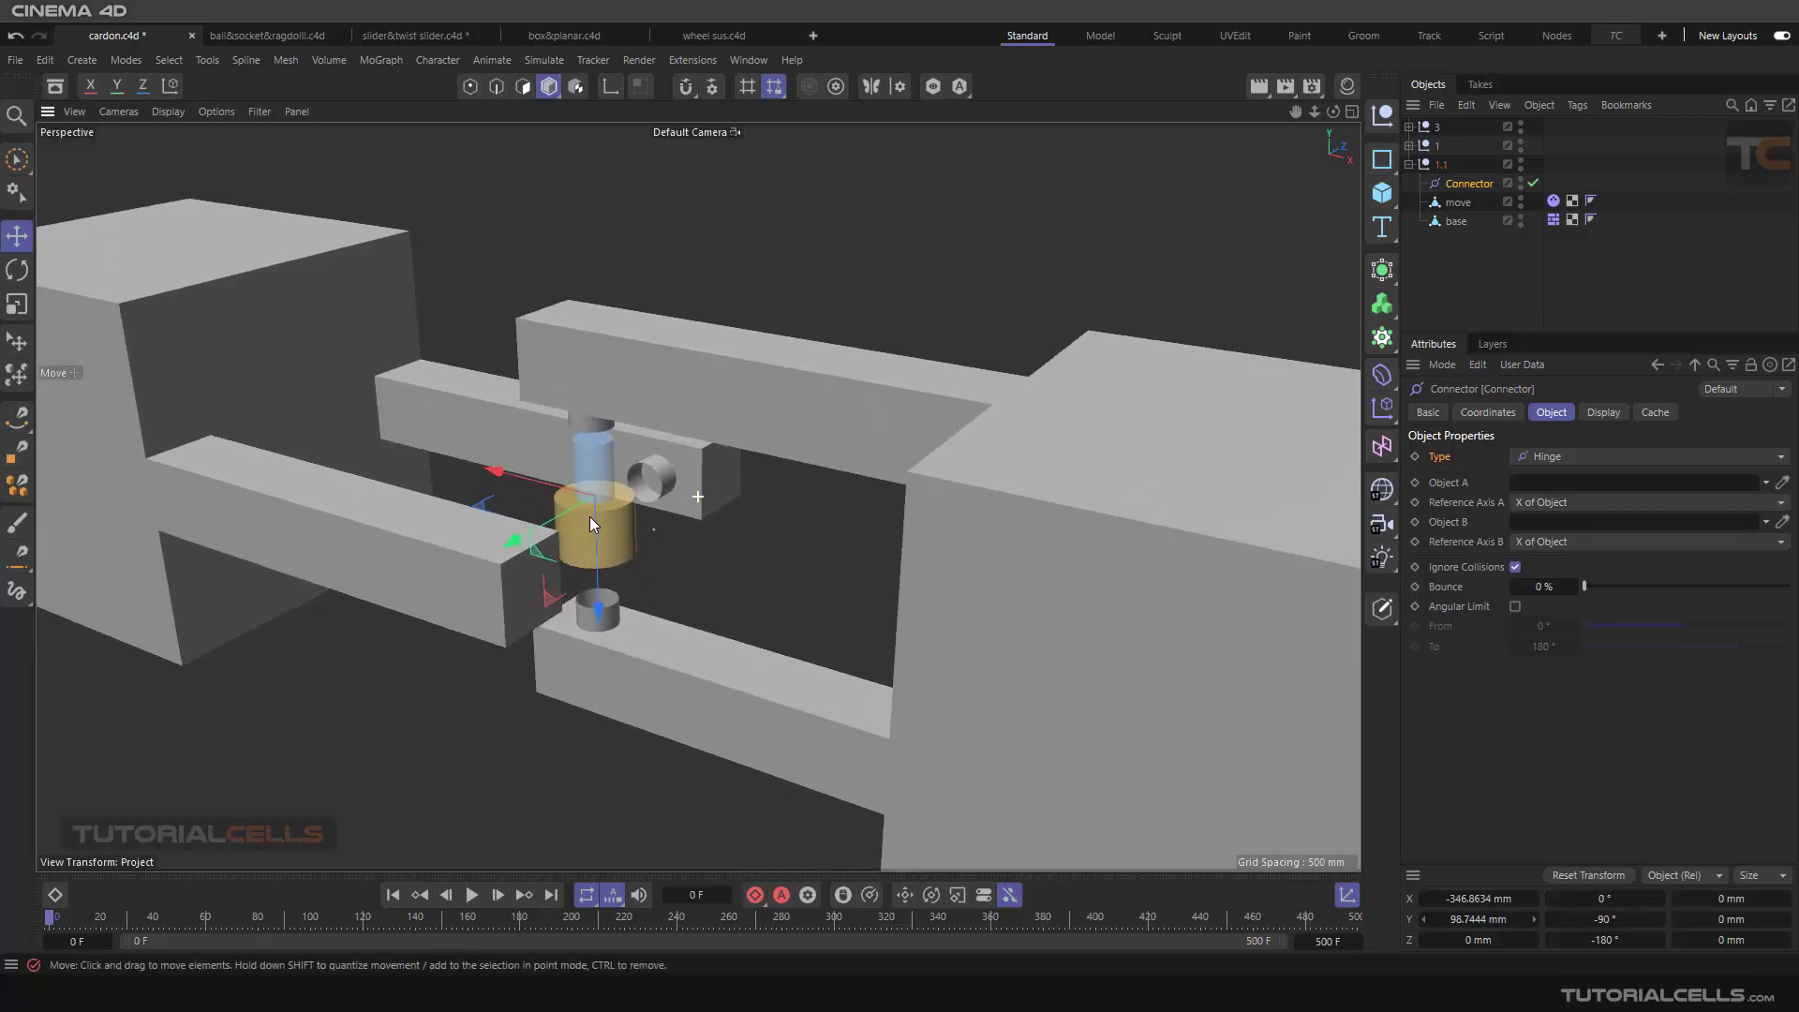
# Step: Change the connector's type to Cardan and rotate it 90° so its third rotation value is -270°
pyautogui.click(1576, 452)
pyautogui.click(1576, 477)
pyautogui.keyDown('alt'); pyautogui.moveTo(699, 519); pyautogui.dragTo(628, 518); pyautogui.keyUp('alt')
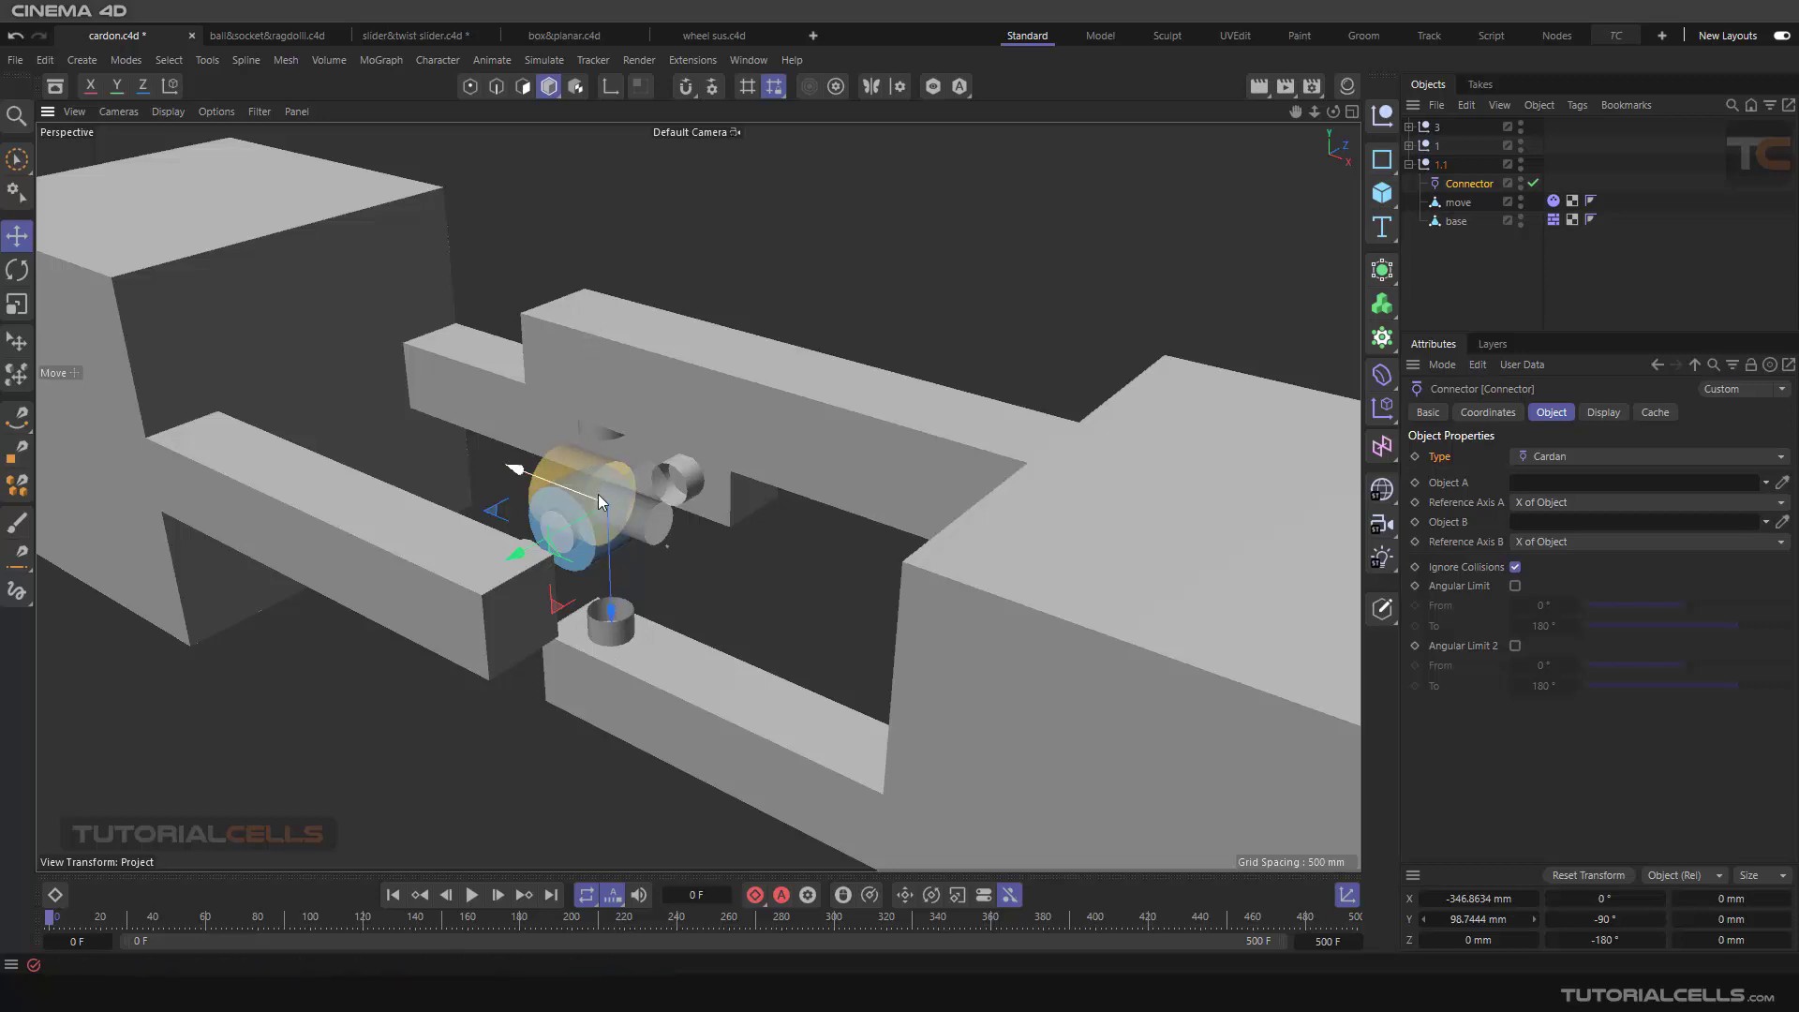
pyautogui.click(17, 270)
pyautogui.scroll(1, 690, 574)
pyautogui.moveTo(601, 529); pyautogui.dragTo(673, 459)
# Step: Lower the connector to a Y position of about 25 mm so it sits centred between the vertical and horizontal pin stubs
pyautogui.press('e')
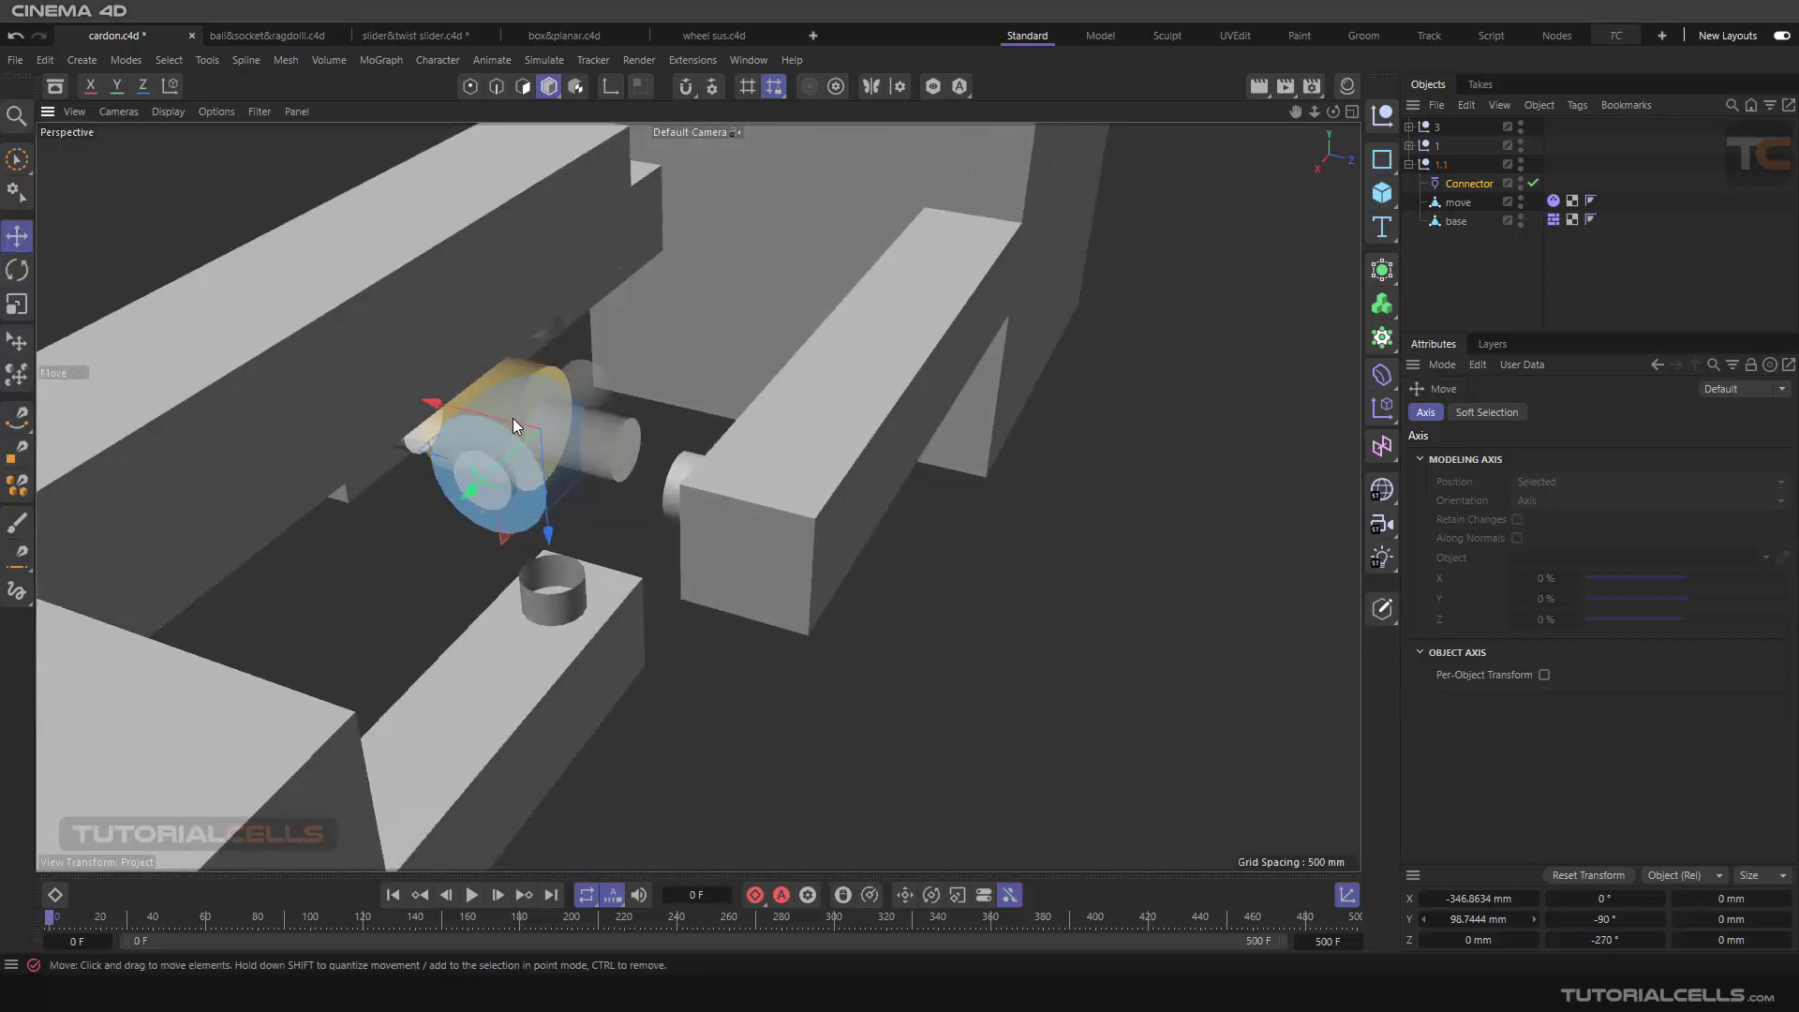
pyautogui.moveTo(552, 508); pyautogui.dragTo(552, 527)
pyautogui.middleClick(669, 547)
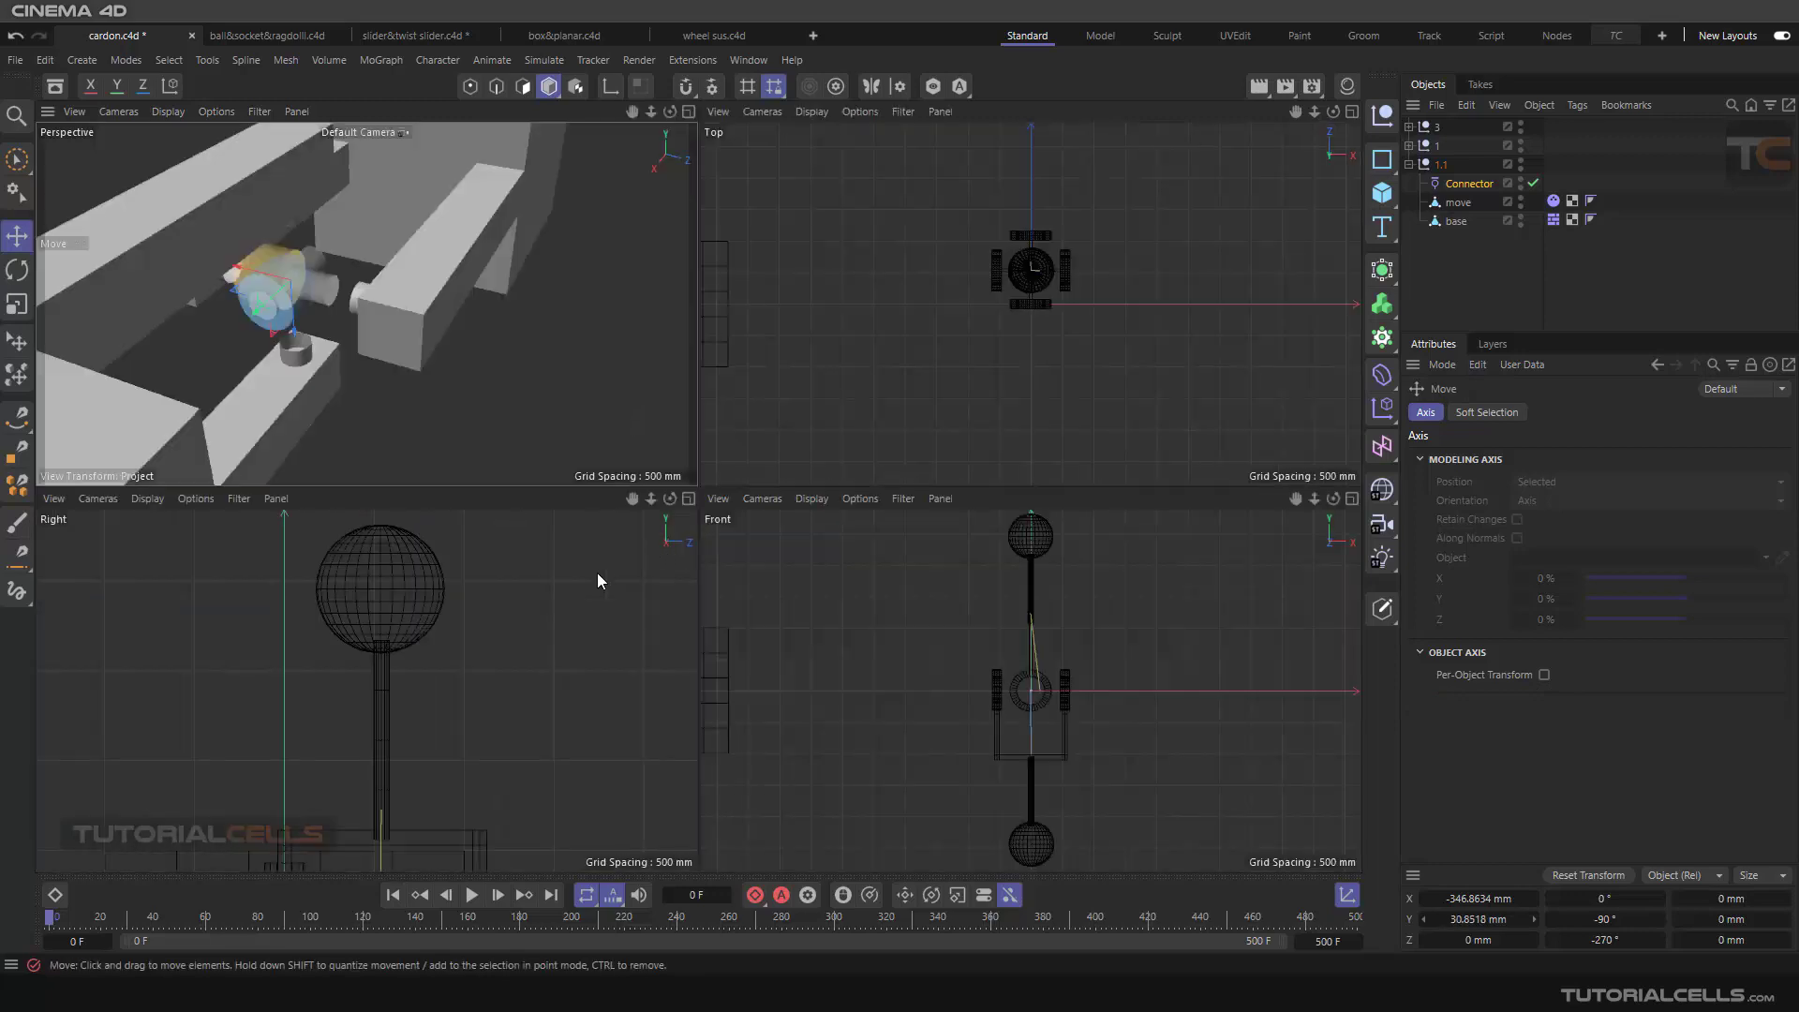
pyautogui.scroll(-2, 709, 643)
pyautogui.scroll(-8, 506, 722)
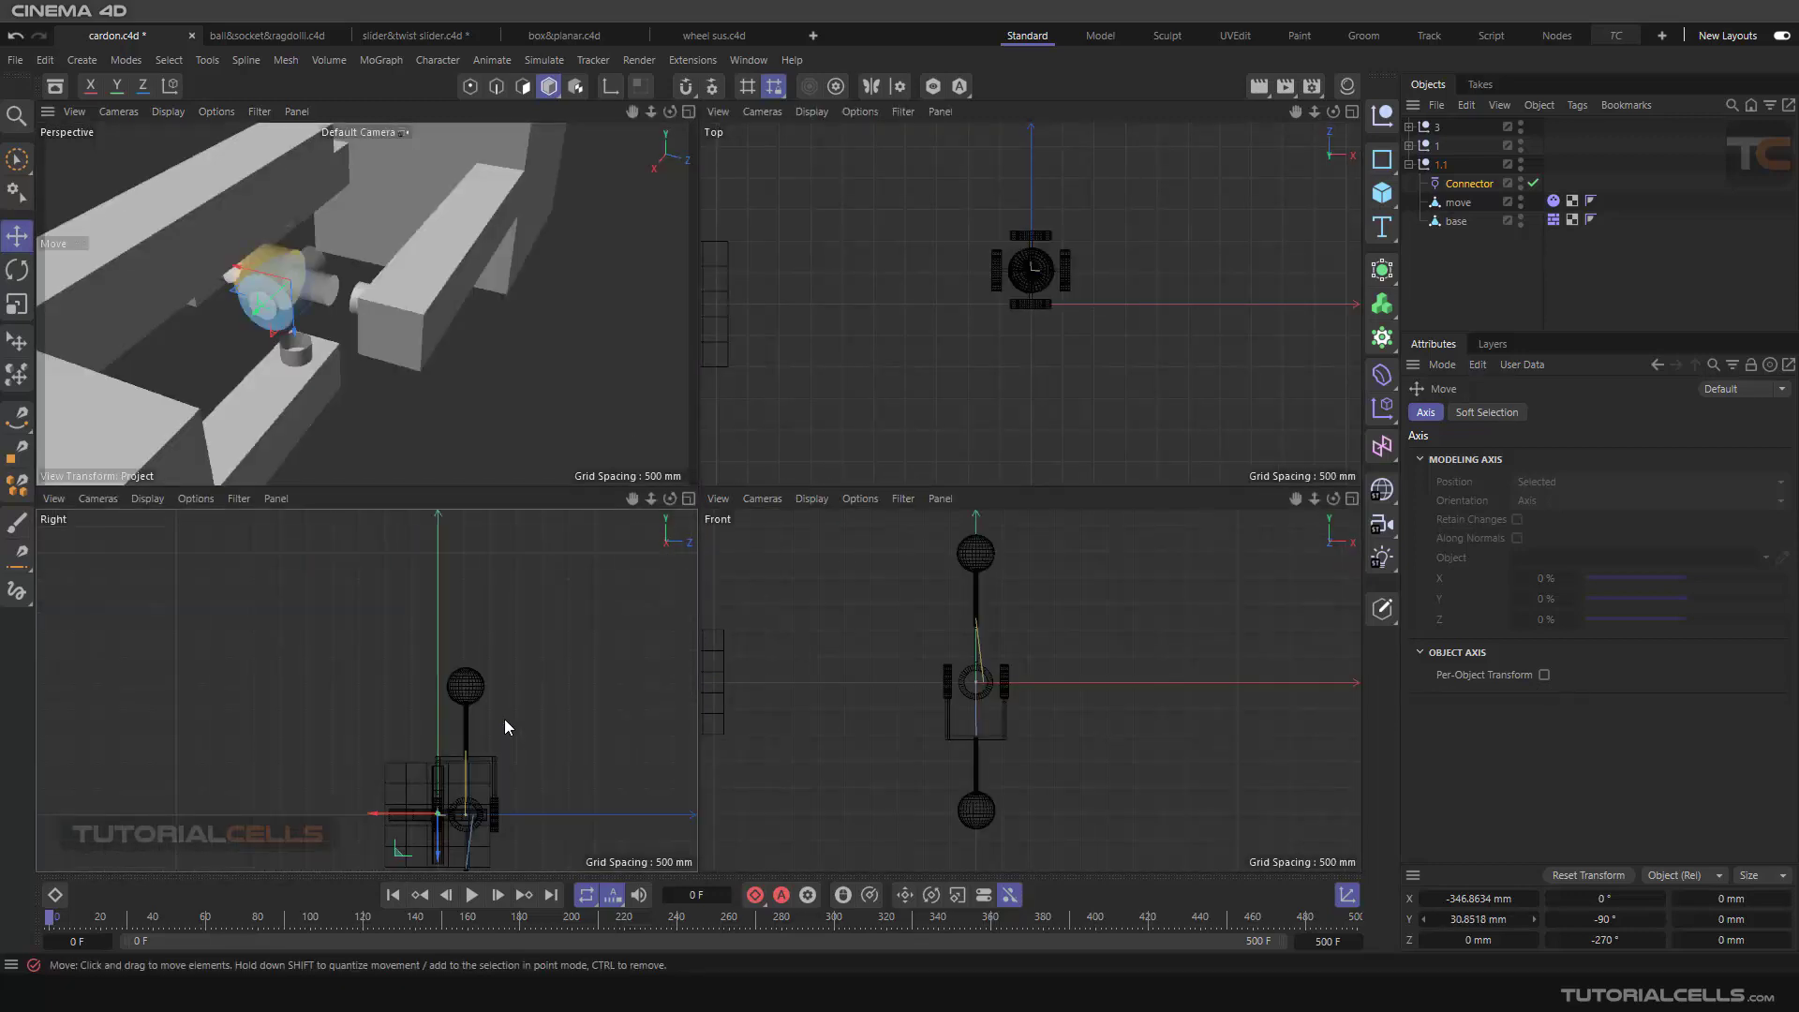
pyautogui.keyDown('alt'); pyautogui.moveTo(509, 746); pyautogui.dragTo(526, 596, button='middle'); pyautogui.keyUp('alt')
pyautogui.scroll(6, 480, 680)
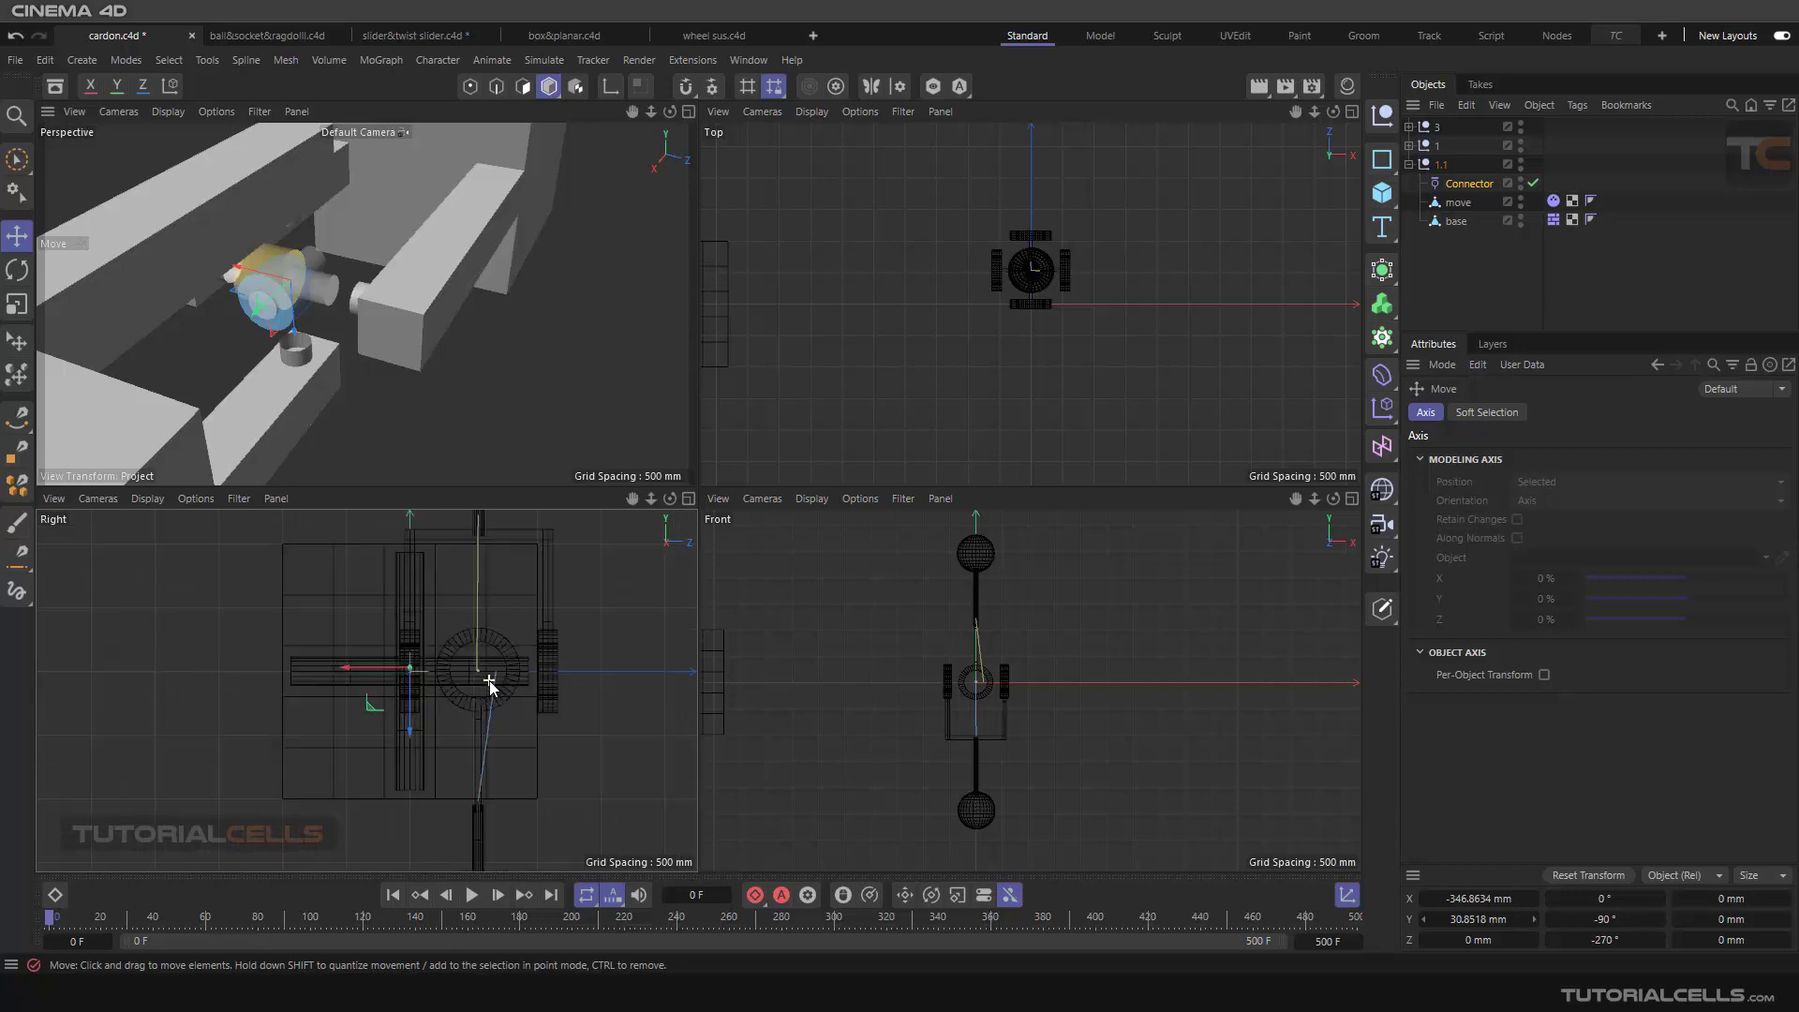
pyautogui.middleClick(457, 358)
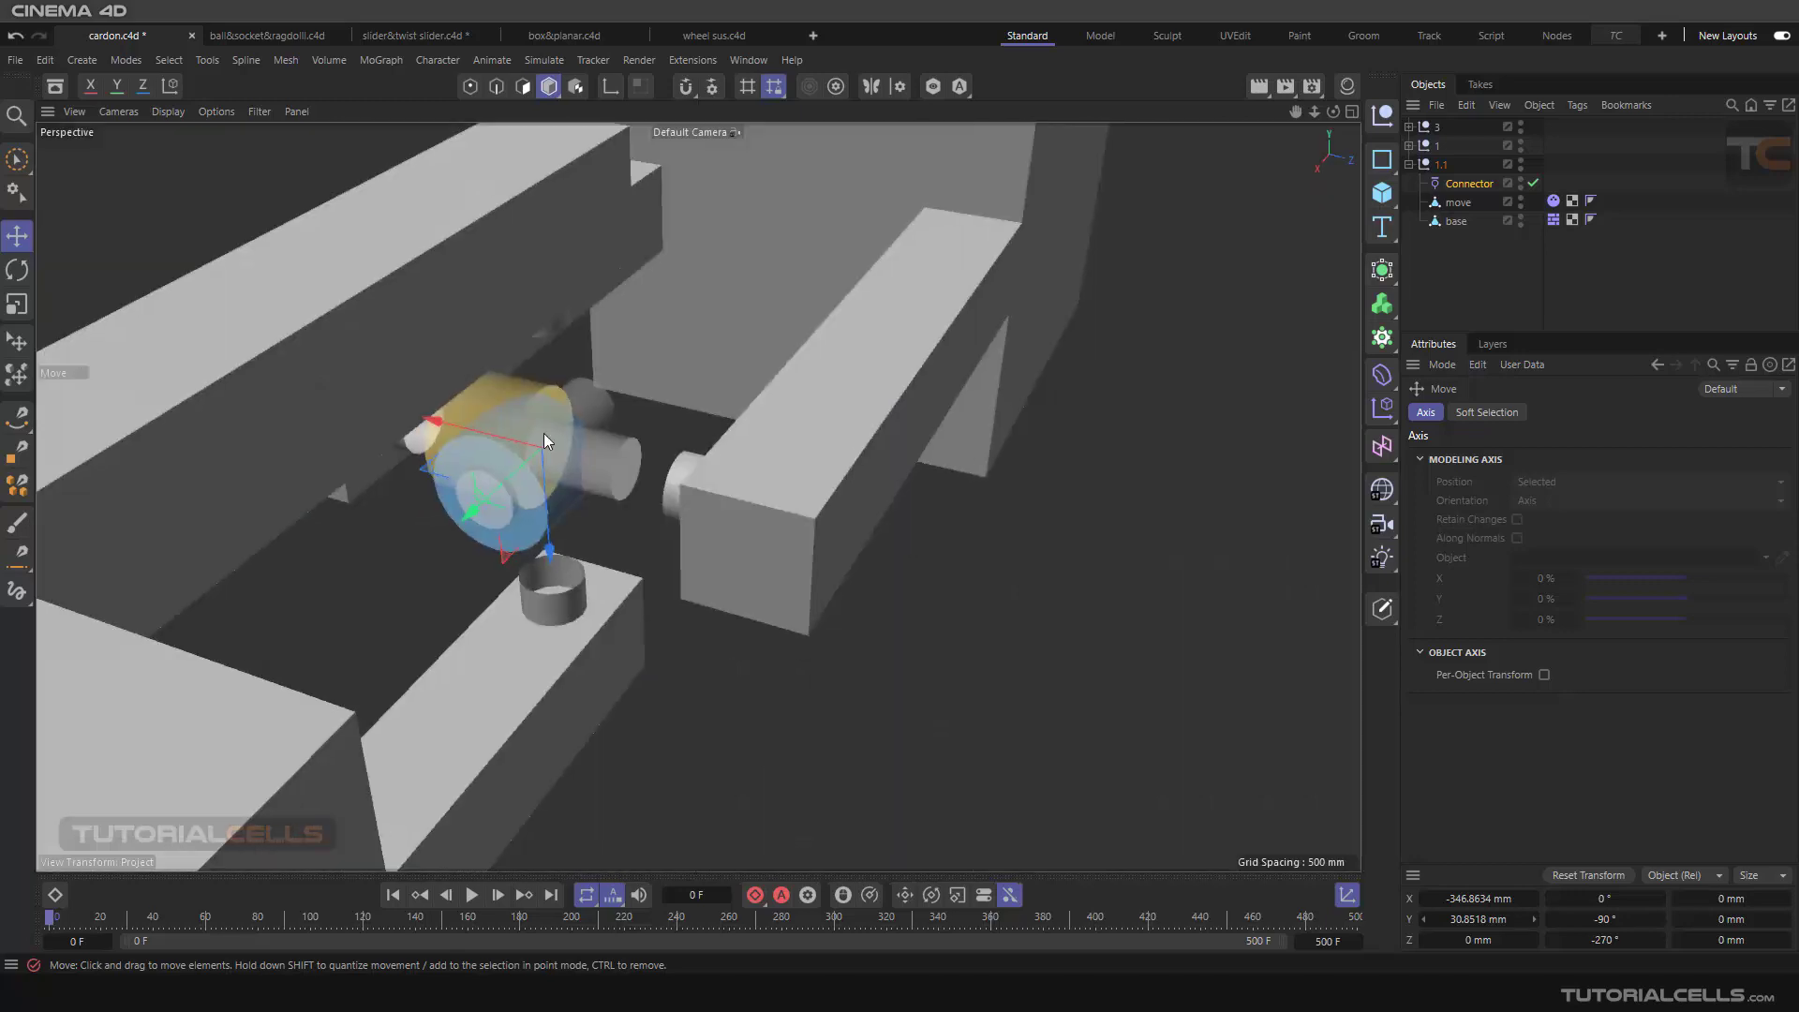
pyautogui.keyDown('alt'); pyautogui.moveTo(544, 433); pyautogui.dragTo(553, 355); pyautogui.keyUp('alt')
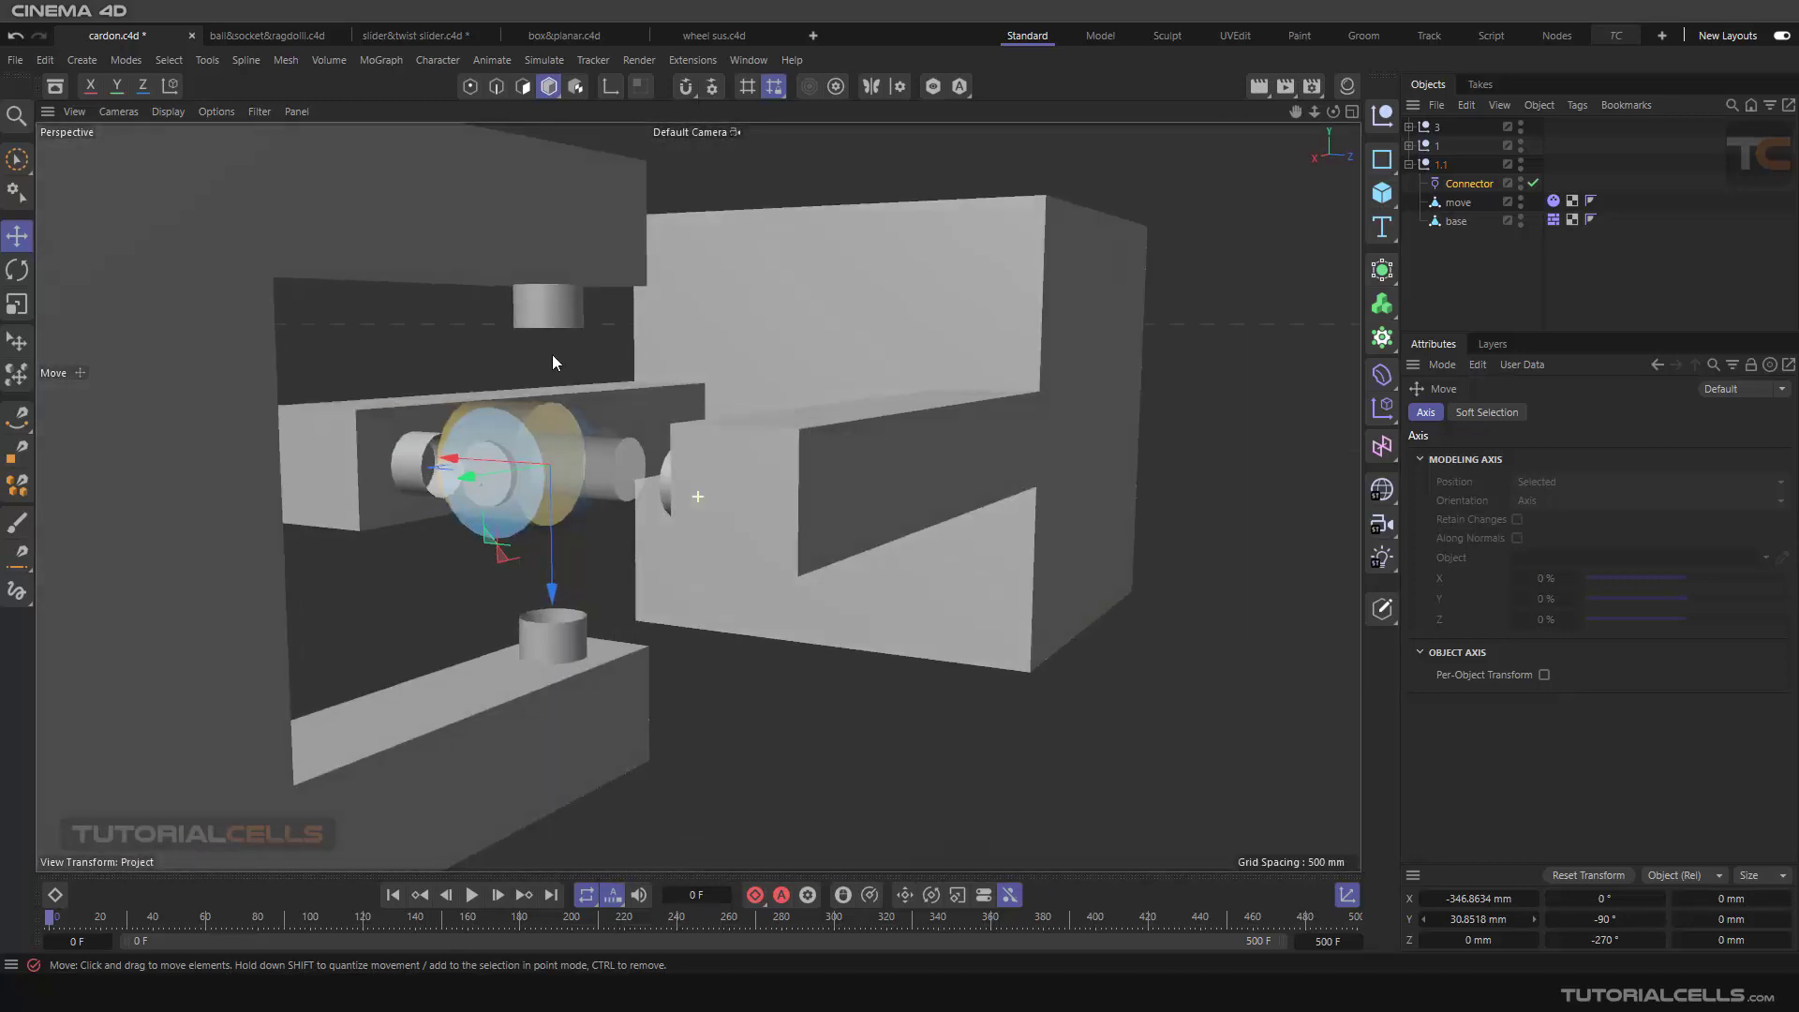
pyautogui.moveTo(554, 508); pyautogui.dragTo(554, 510)
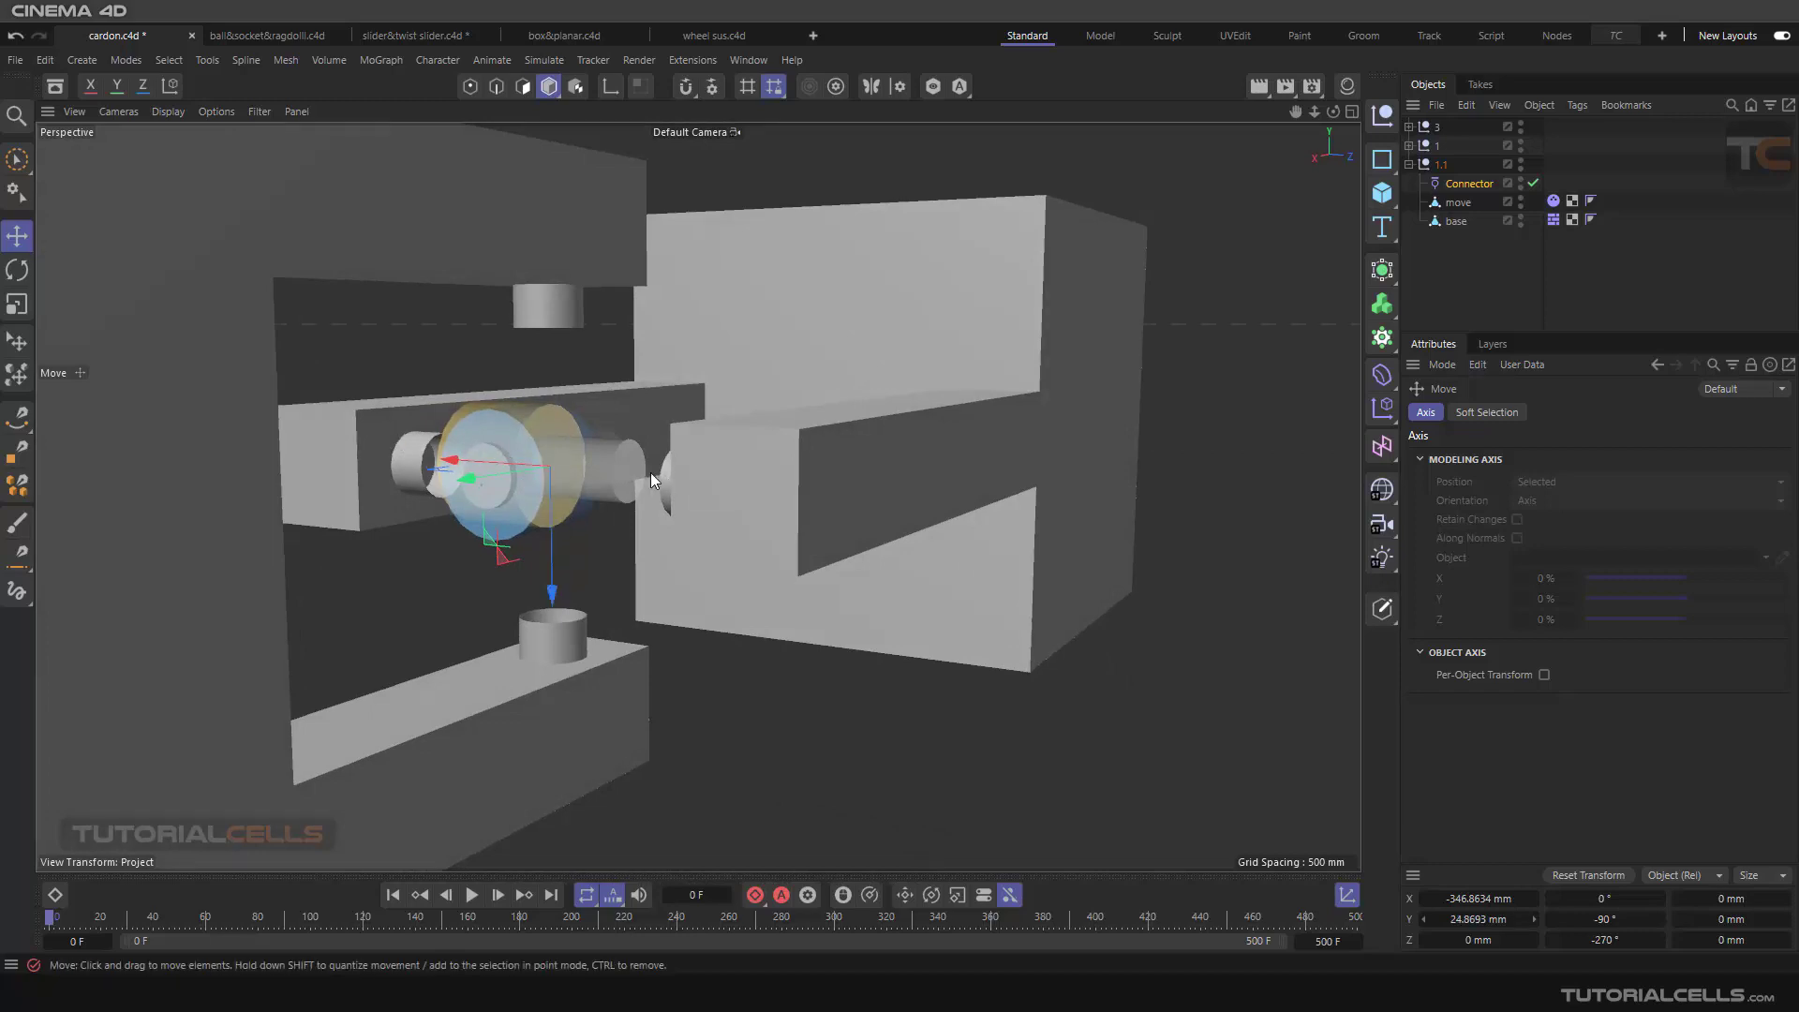
# Step: Rotate the connector to rotation values of 90°, -180° and -180° so its two cylinders line up with the pin stubs
pyautogui.keyDown('alt'); pyautogui.moveTo(673, 472); pyautogui.dragTo(769, 450); pyautogui.keyUp('alt')
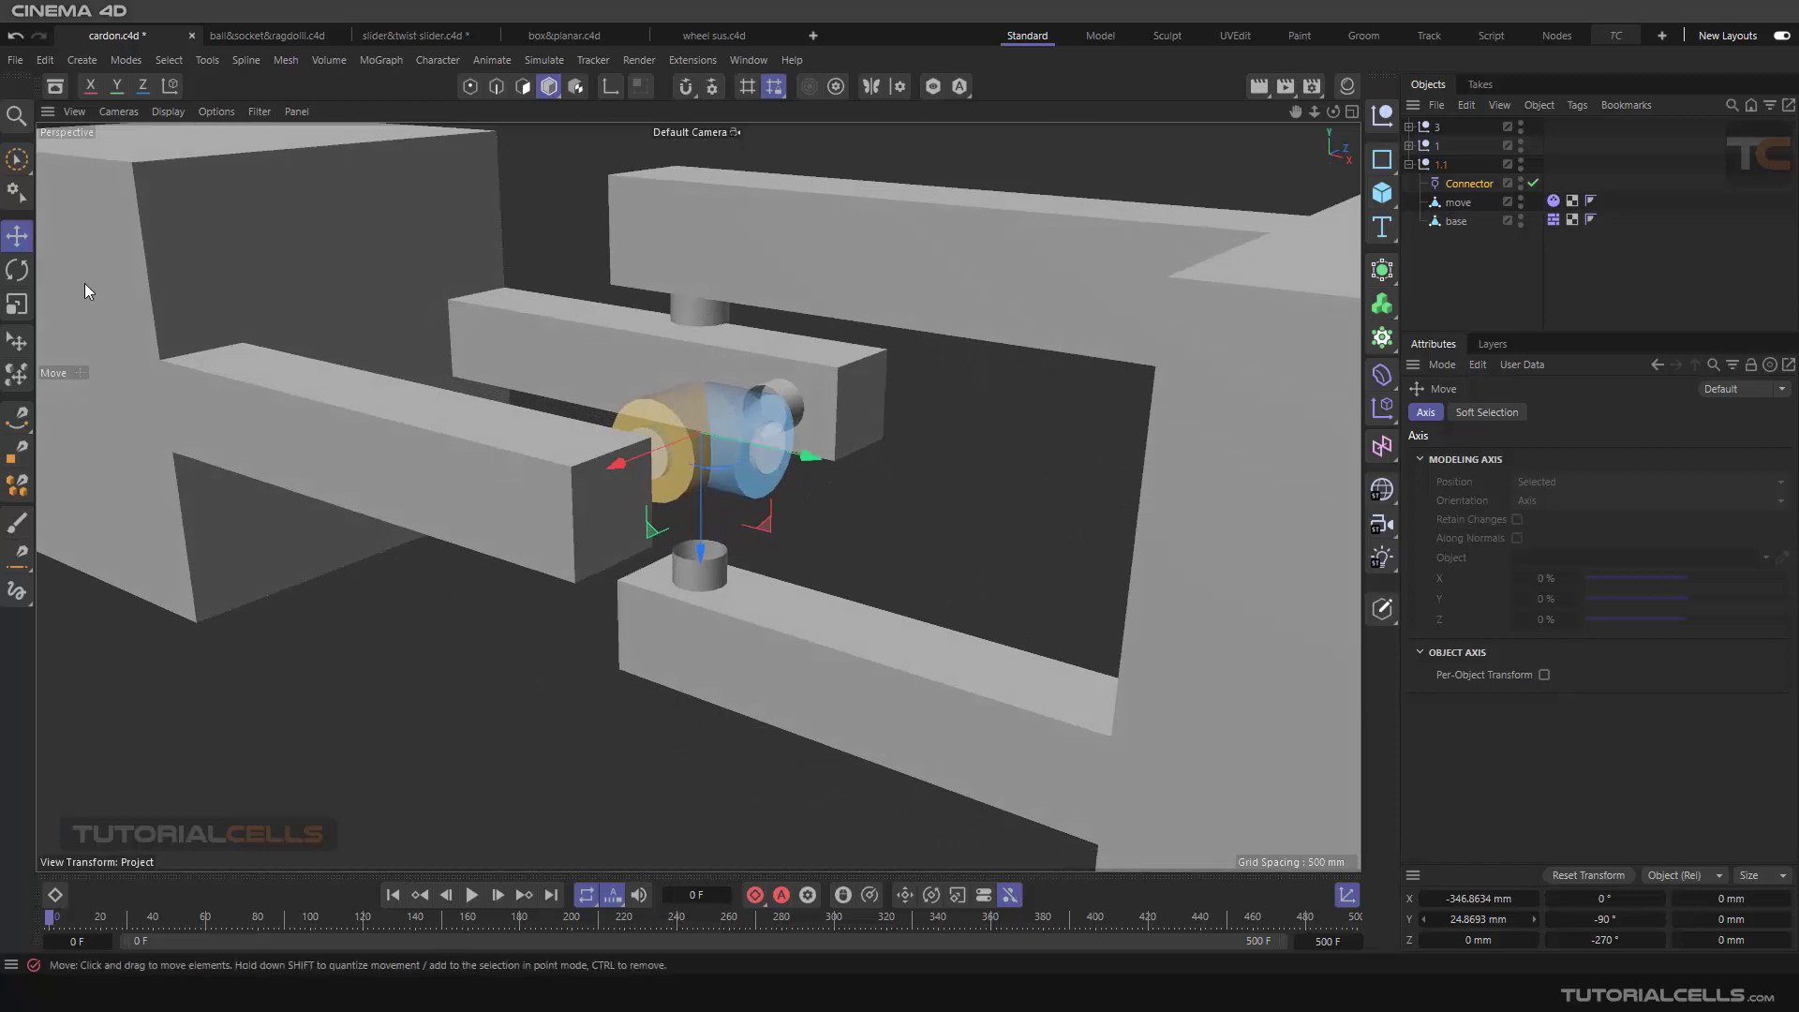
pyautogui.click(18, 269)
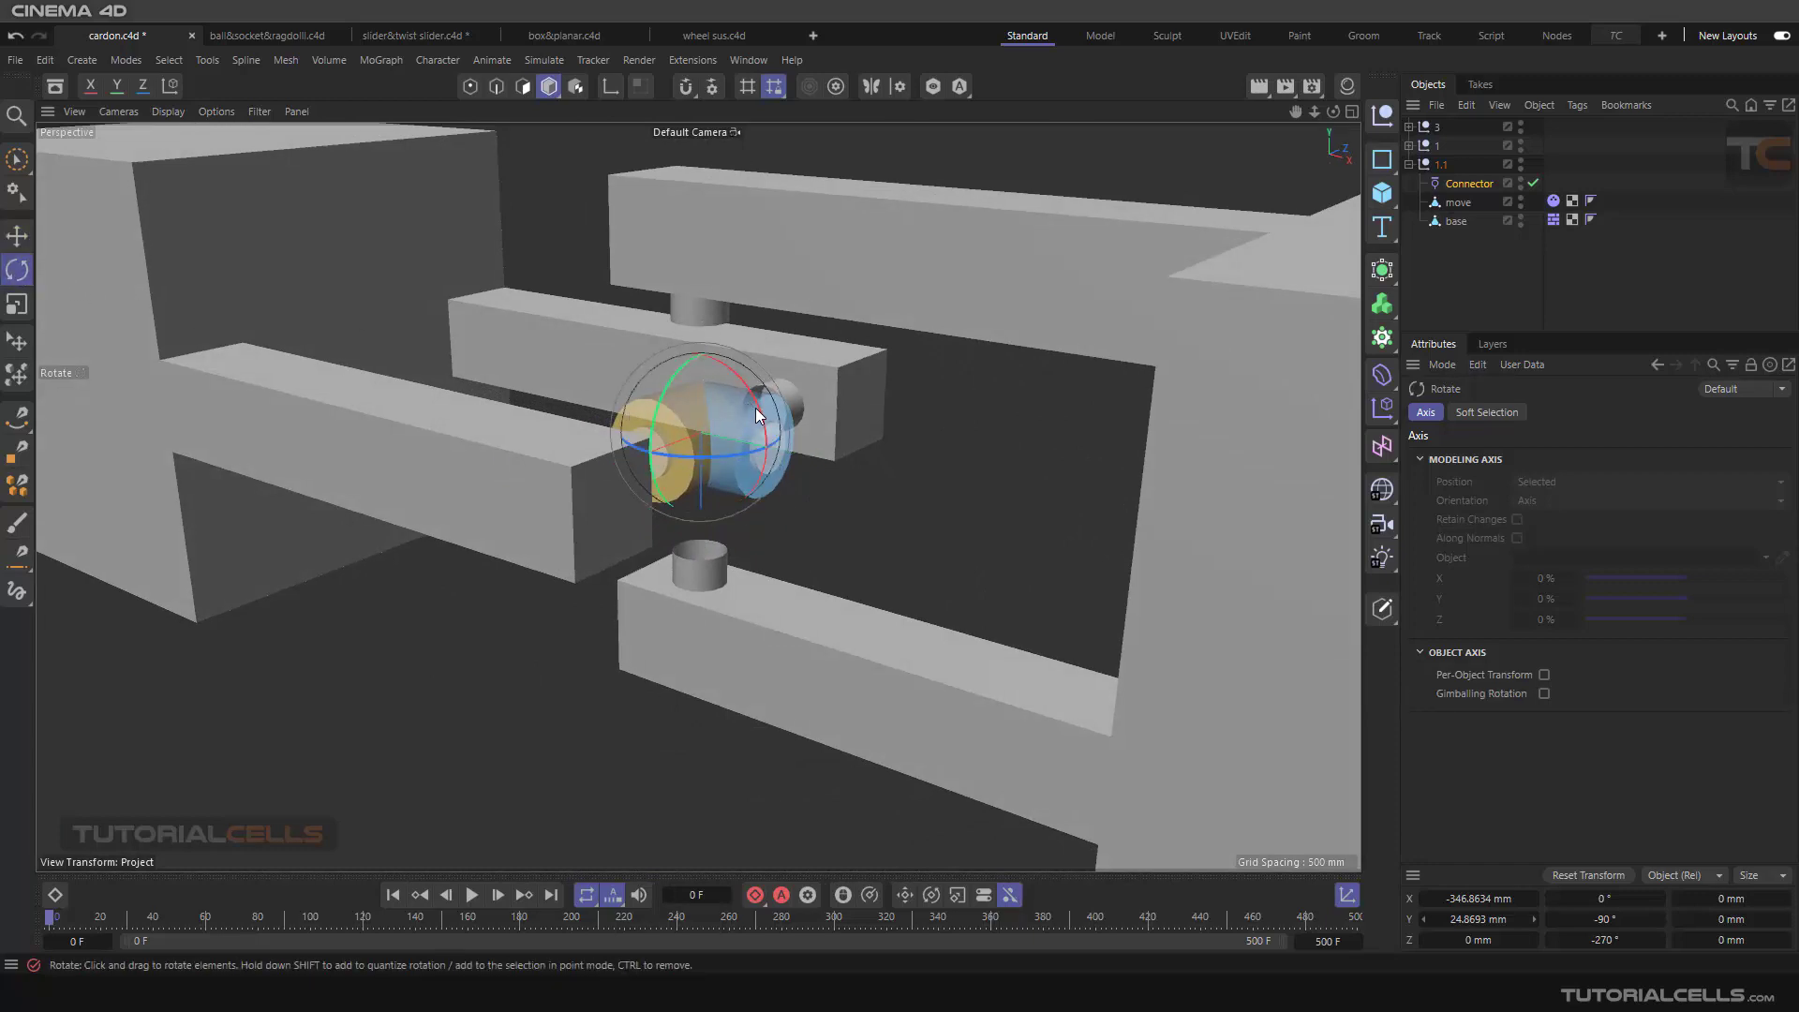
pyautogui.moveTo(756, 409); pyautogui.dragTo(661, 334)
pyautogui.moveTo(710, 415)
pyautogui.keyDown('alt'); pyautogui.mouseDown()
pyautogui.moveTo(638, 388)
pyautogui.moveTo(715, 443)
pyautogui.mouseUp(); pyautogui.keyUp('alt')
pyautogui.click(836, 483)
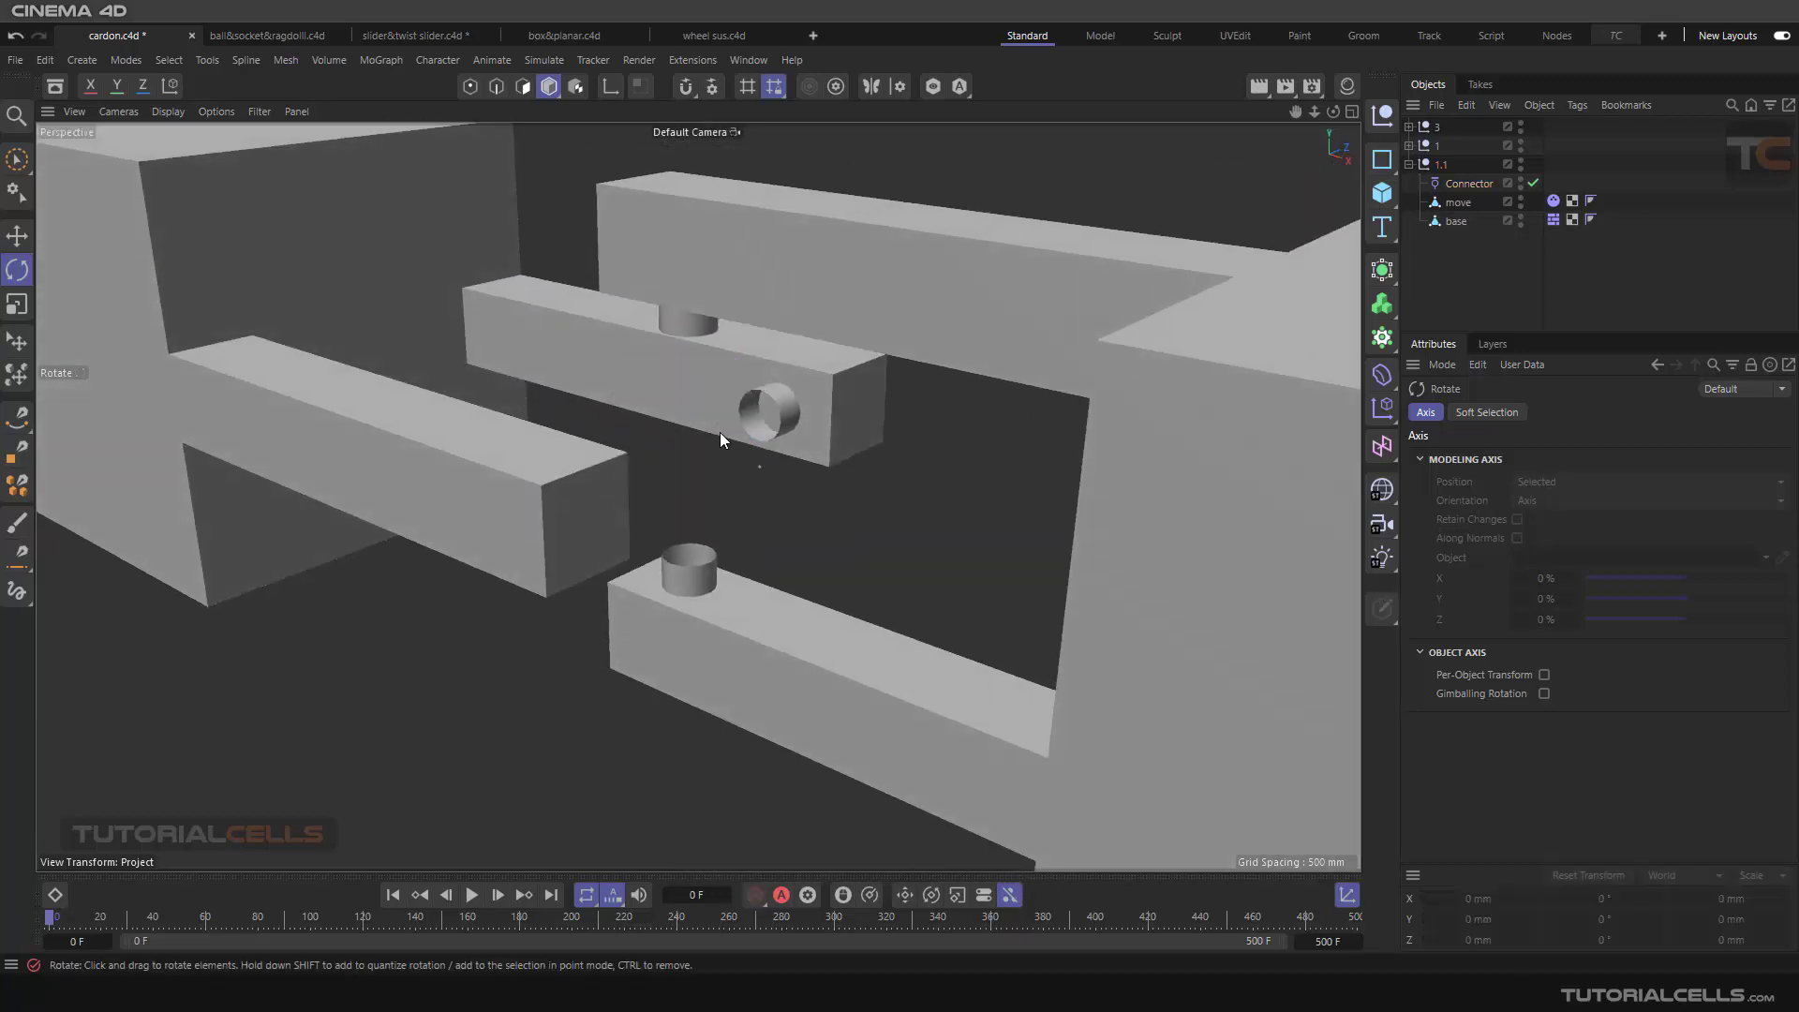
# Step: Turn on Always Visible in the display settings of the 1.1 group's connector
pyautogui.click(1468, 184)
pyautogui.click(1600, 415)
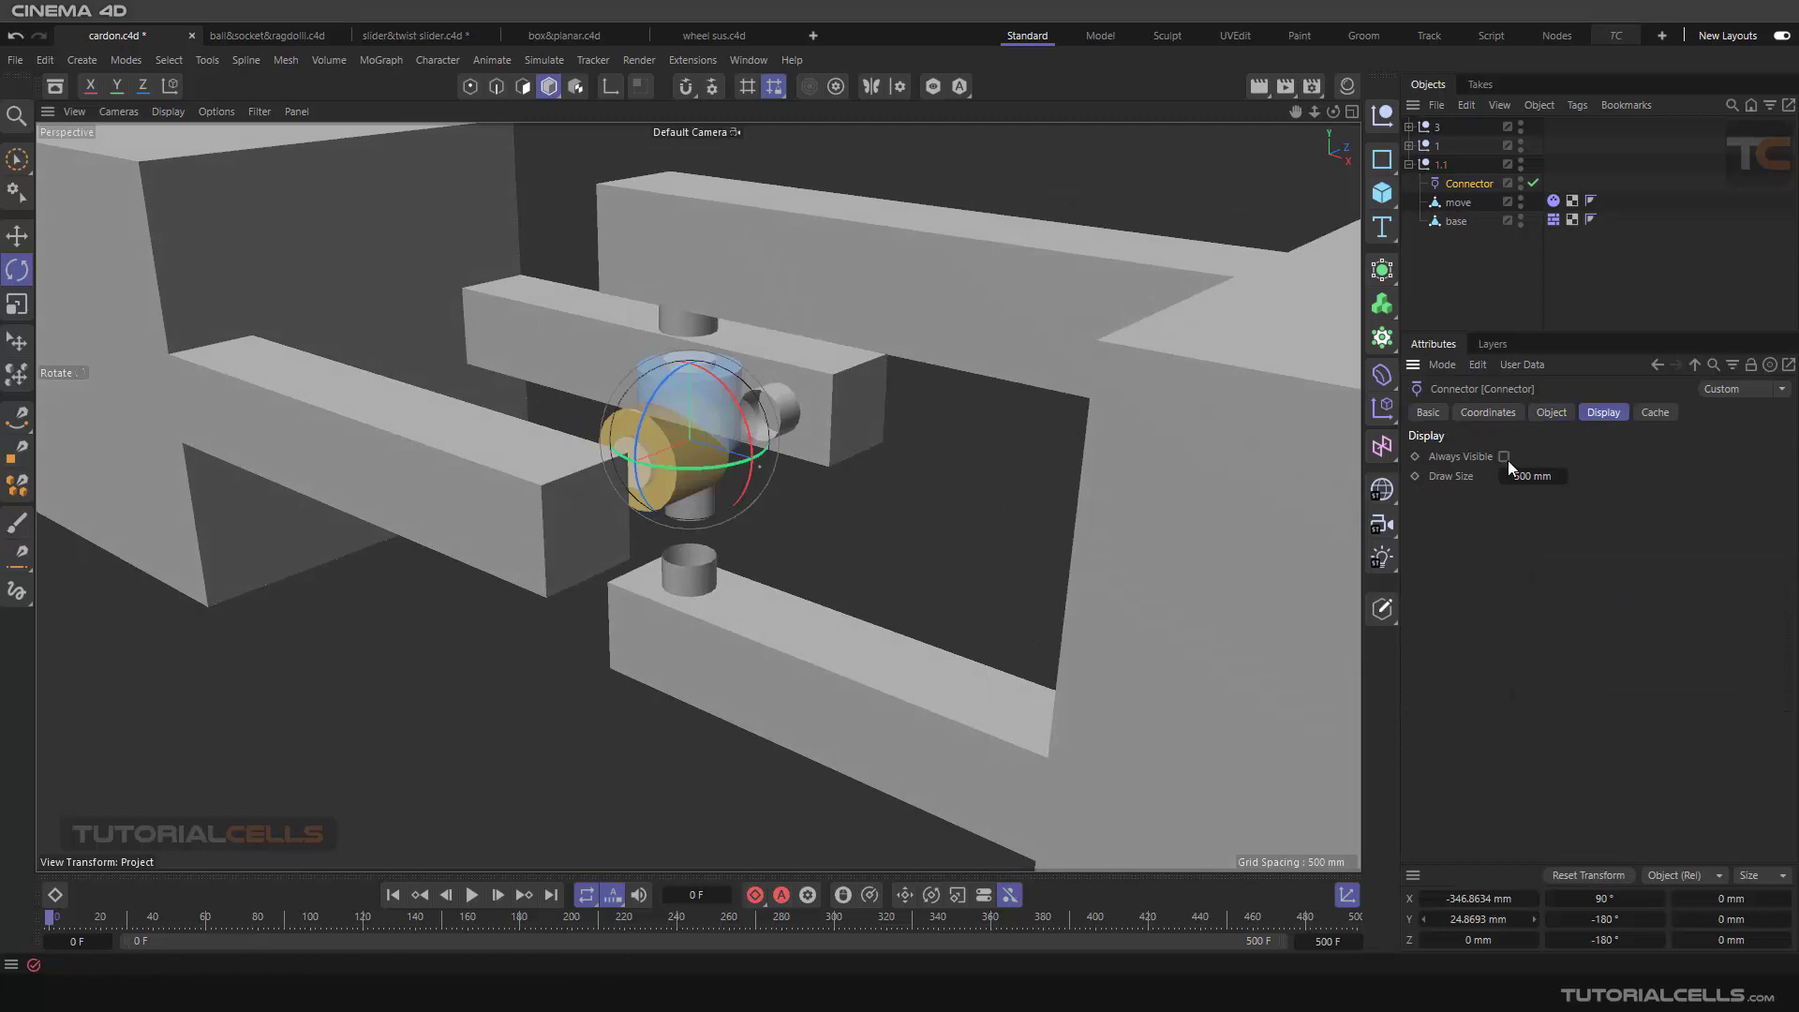
pyautogui.keyDown('alt'); pyautogui.moveTo(742, 467); pyautogui.dragTo(825, 441); pyautogui.keyUp('alt')
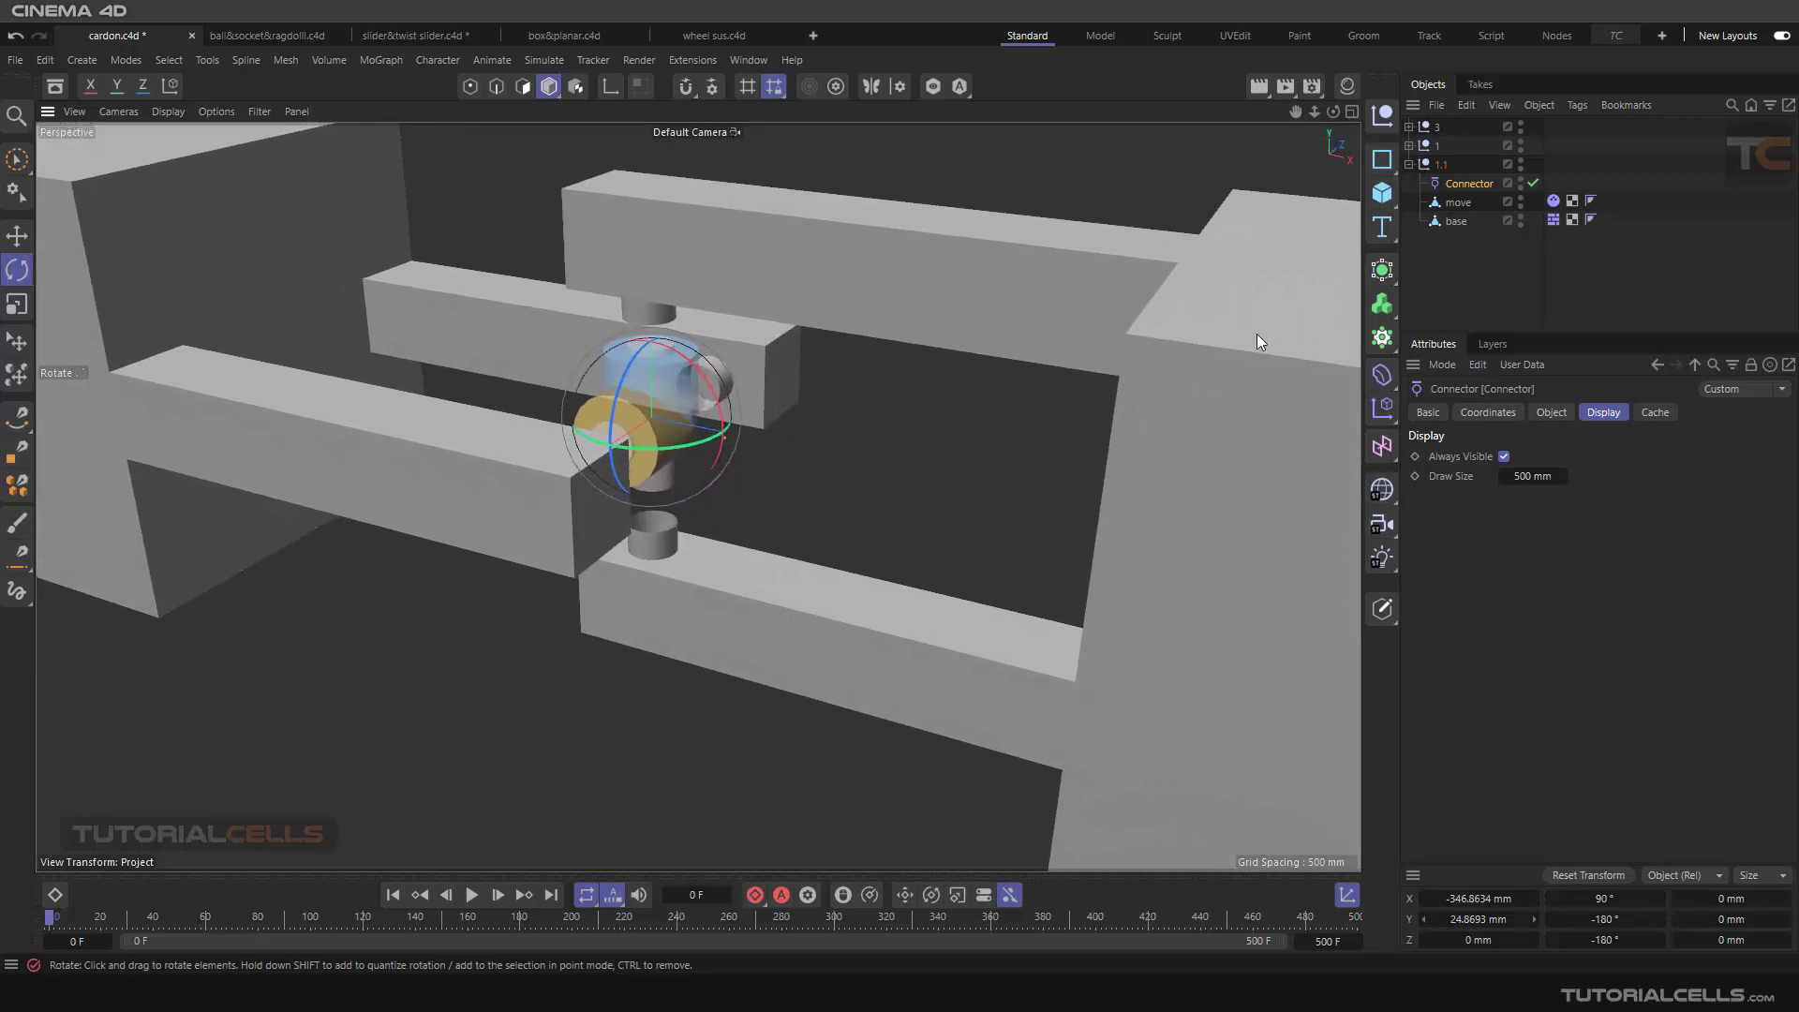
# Step: Assign base as Object A and move as Object B of the Cardan connector
pyautogui.click(1551, 413)
pyautogui.moveTo(1458, 222); pyautogui.dragTo(1544, 491)
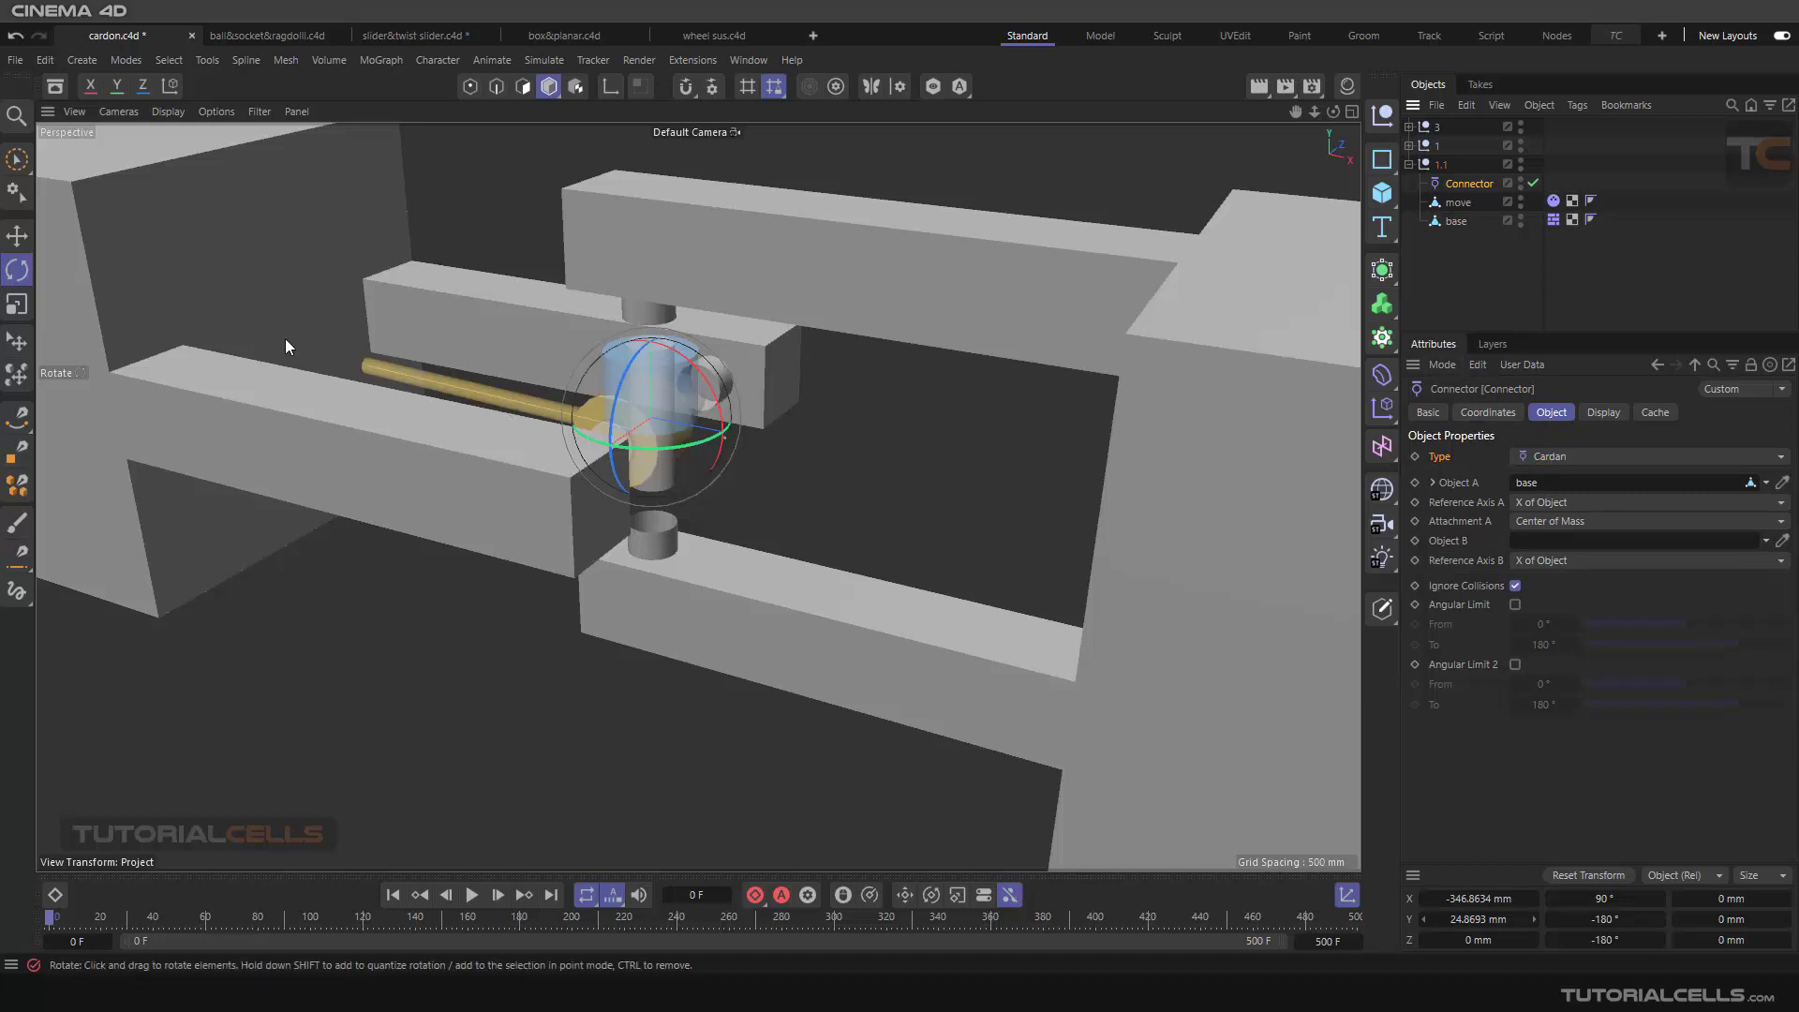
pyautogui.moveTo(1458, 202); pyautogui.dragTo(1548, 546)
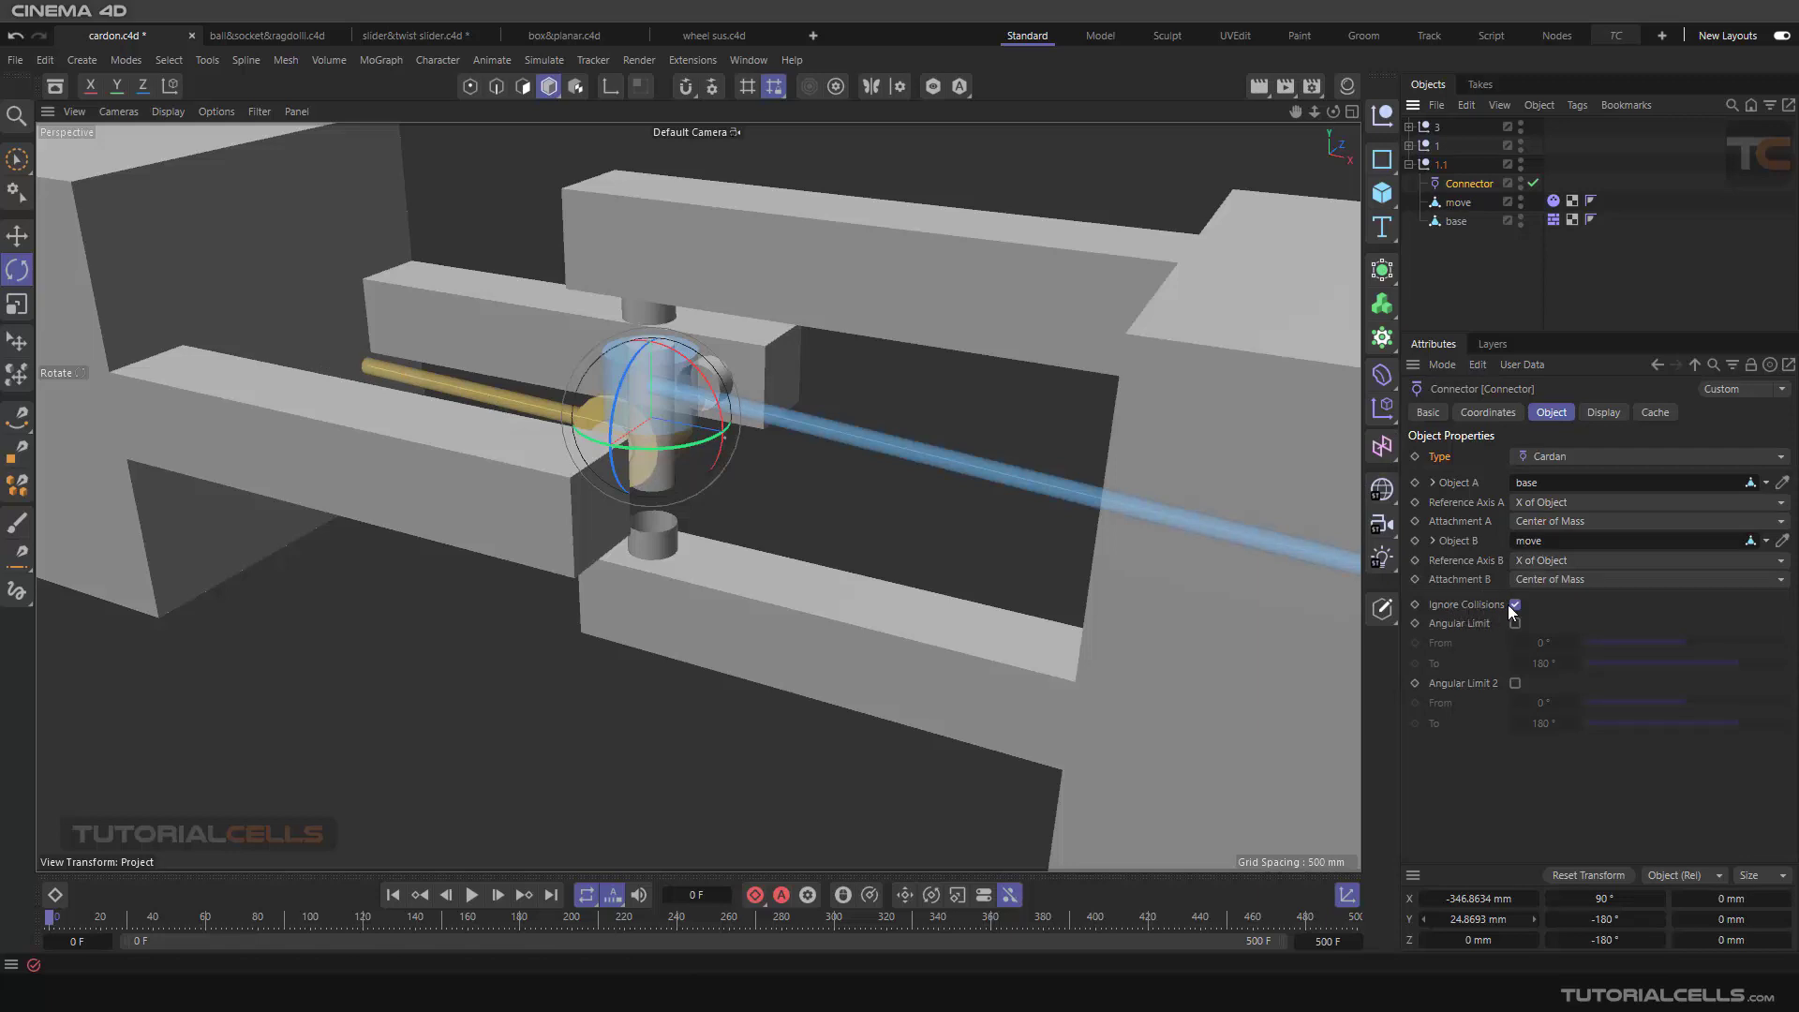
# Step: Play the simulation to test the Cardan joint with collisions ignored, and return to the first frame
pyautogui.scroll(-6, 673, 519)
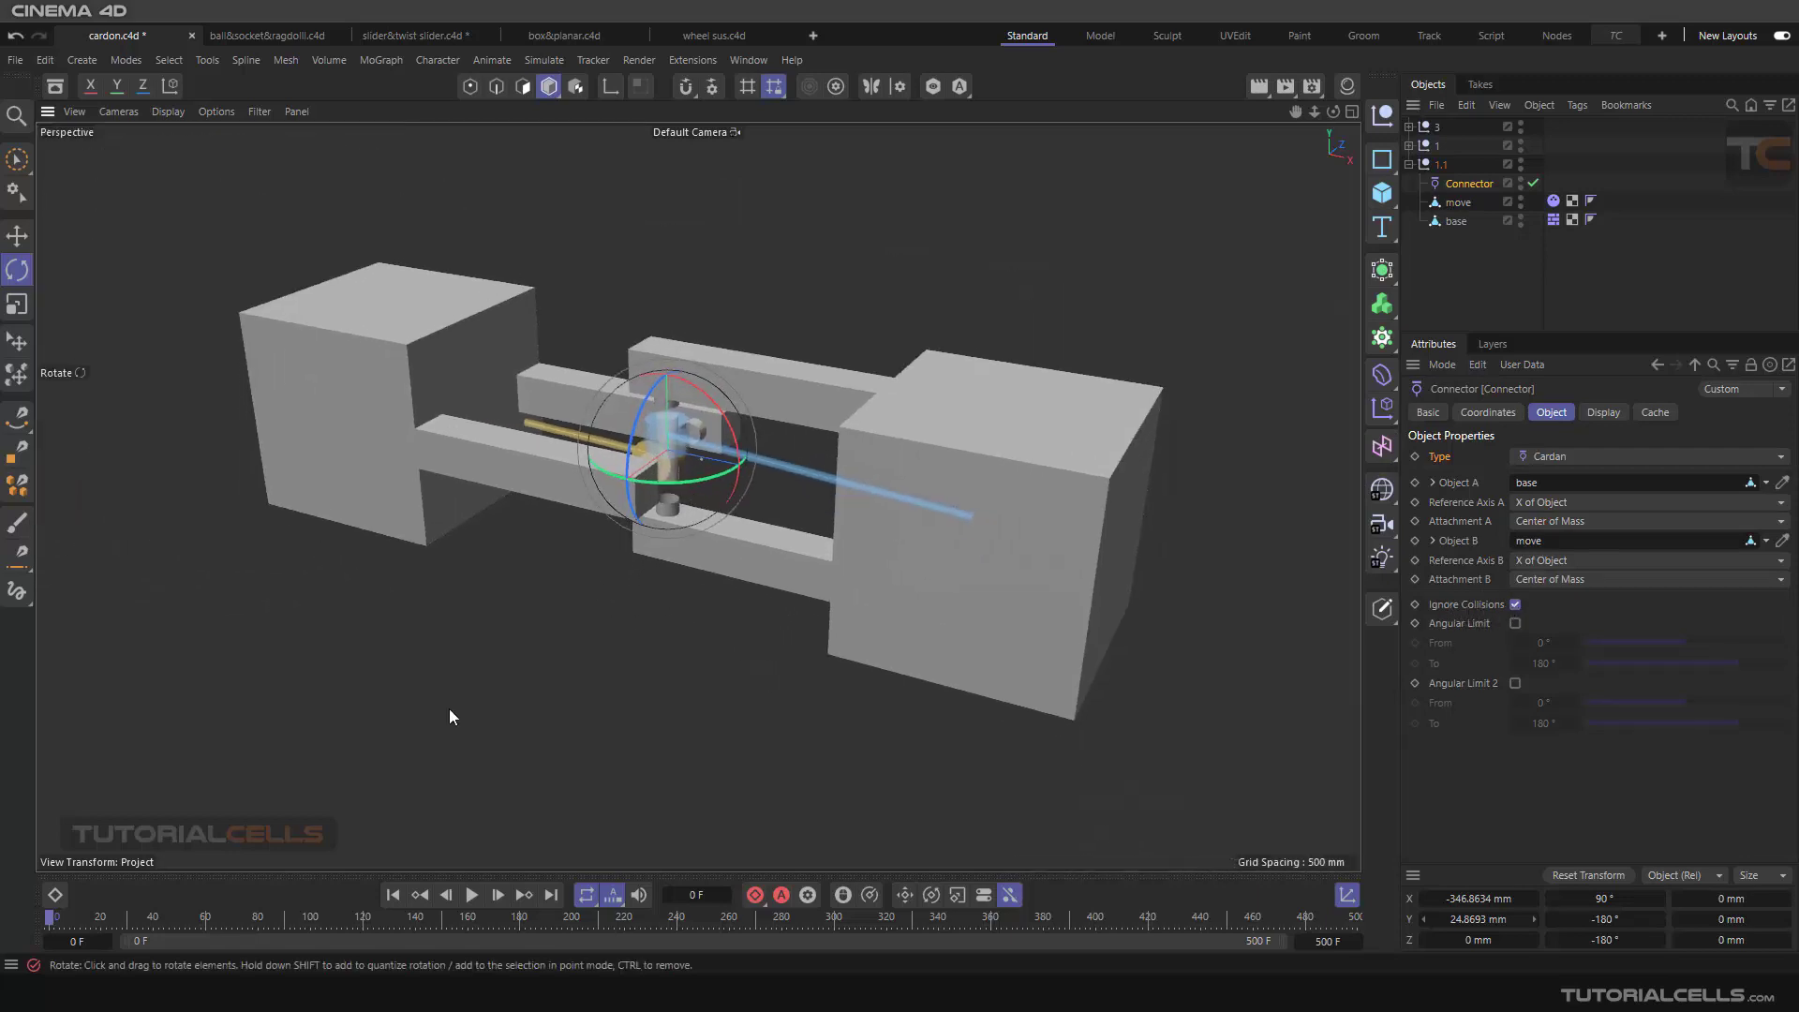
pyautogui.click(470, 895)
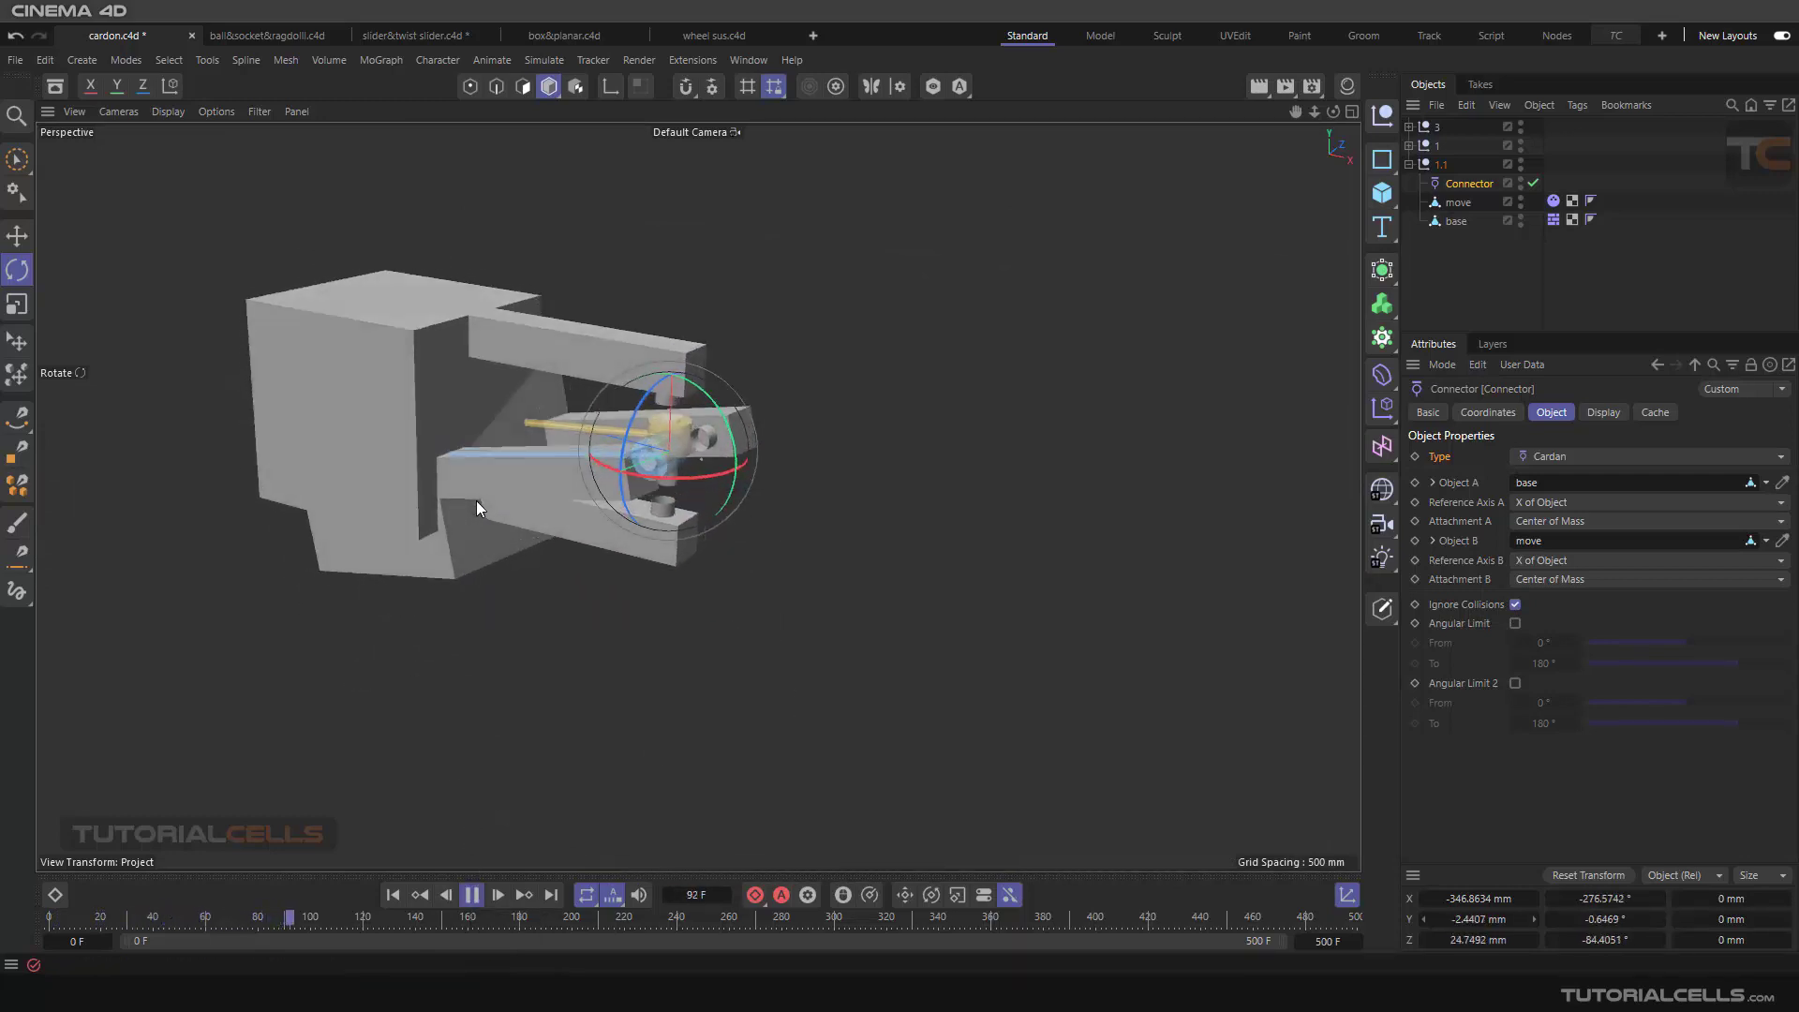
pyautogui.click(471, 894)
pyautogui.click(394, 894)
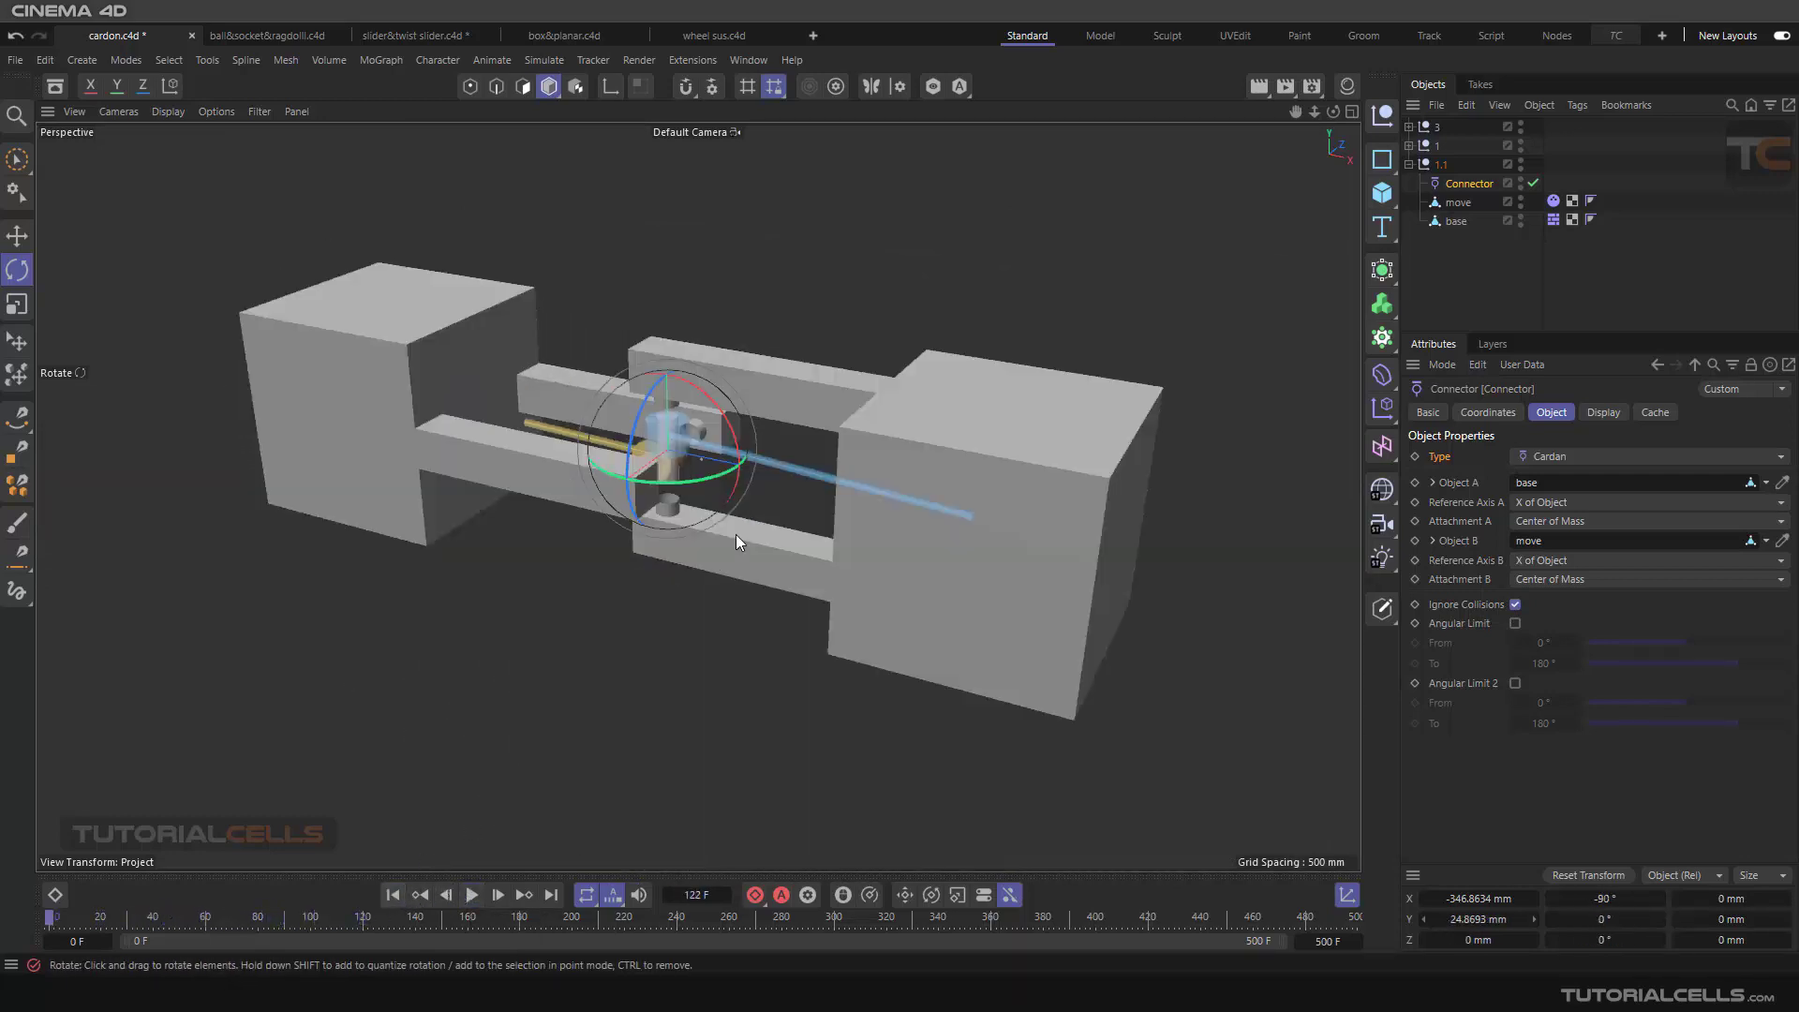
# Step: Turn off Ignore Collisions for the grey assembly's Cardan connector
pyautogui.scroll(2, 660, 437)
pyautogui.scroll(3, 661, 437)
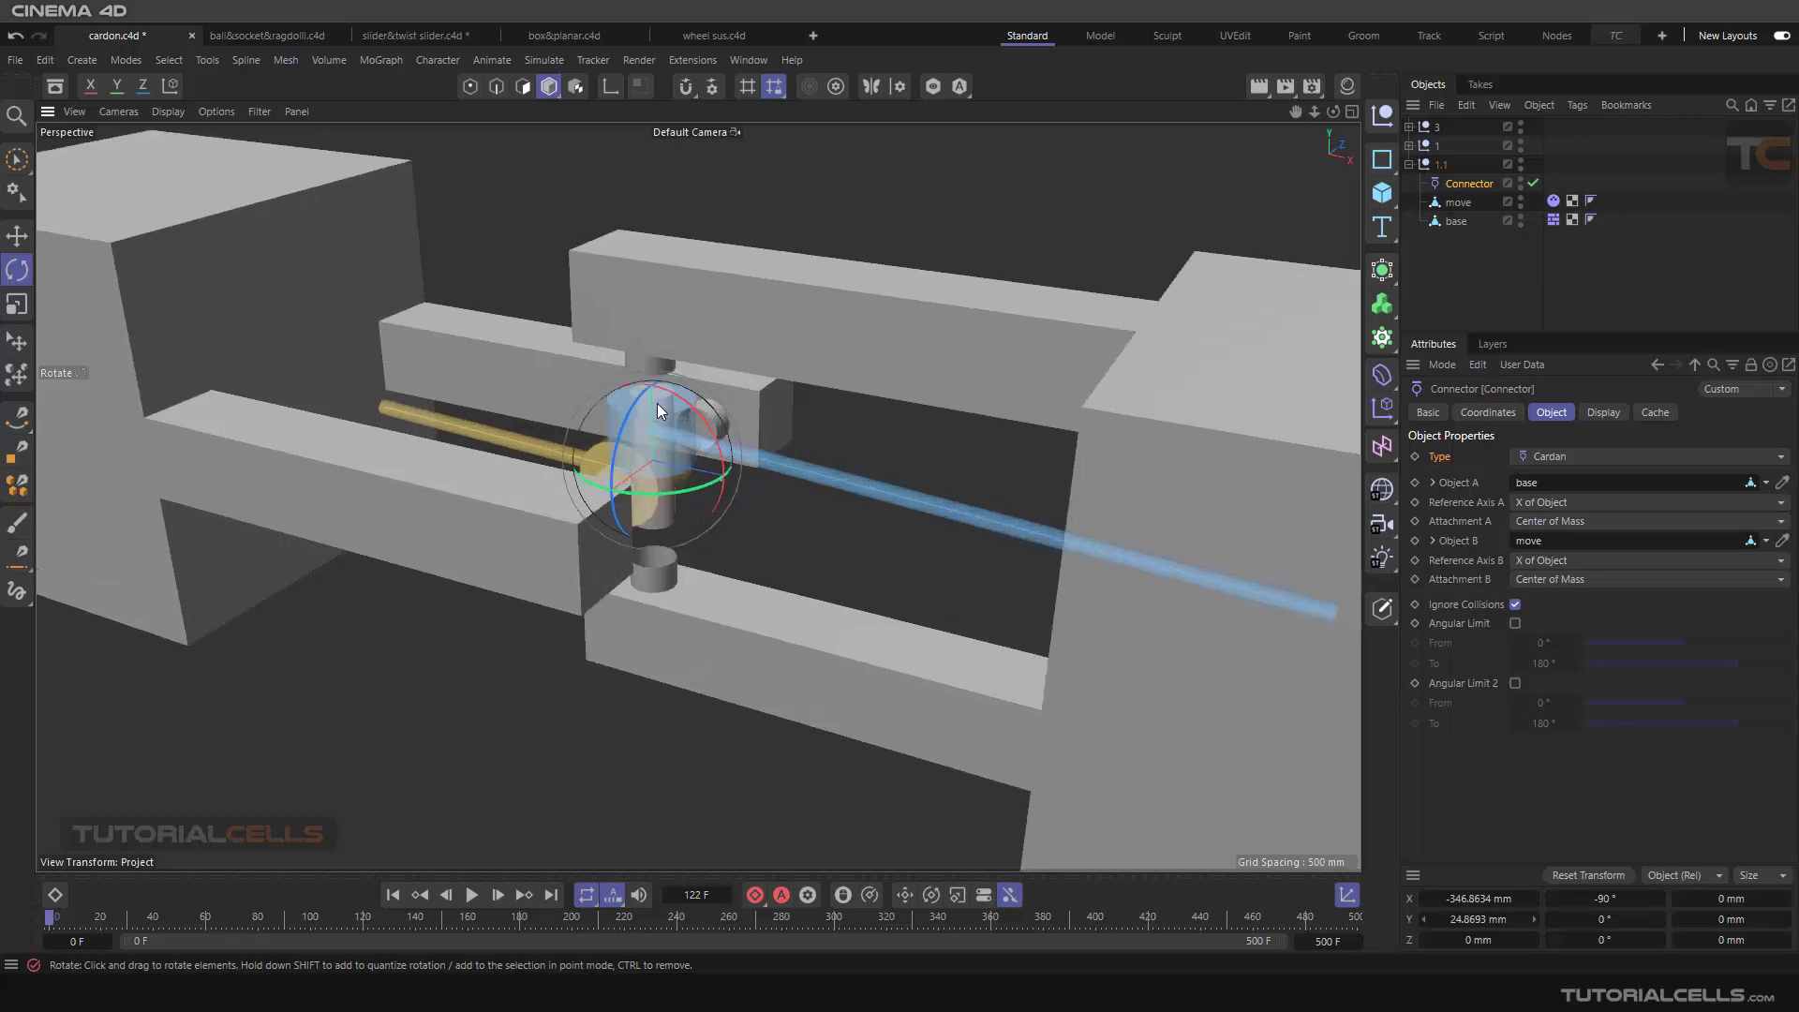
pyautogui.click(1516, 605)
# Step: Play the simulation with collisions active, examine the grey joint's motion from several angles, and return to the first frame
pyautogui.click(472, 895)
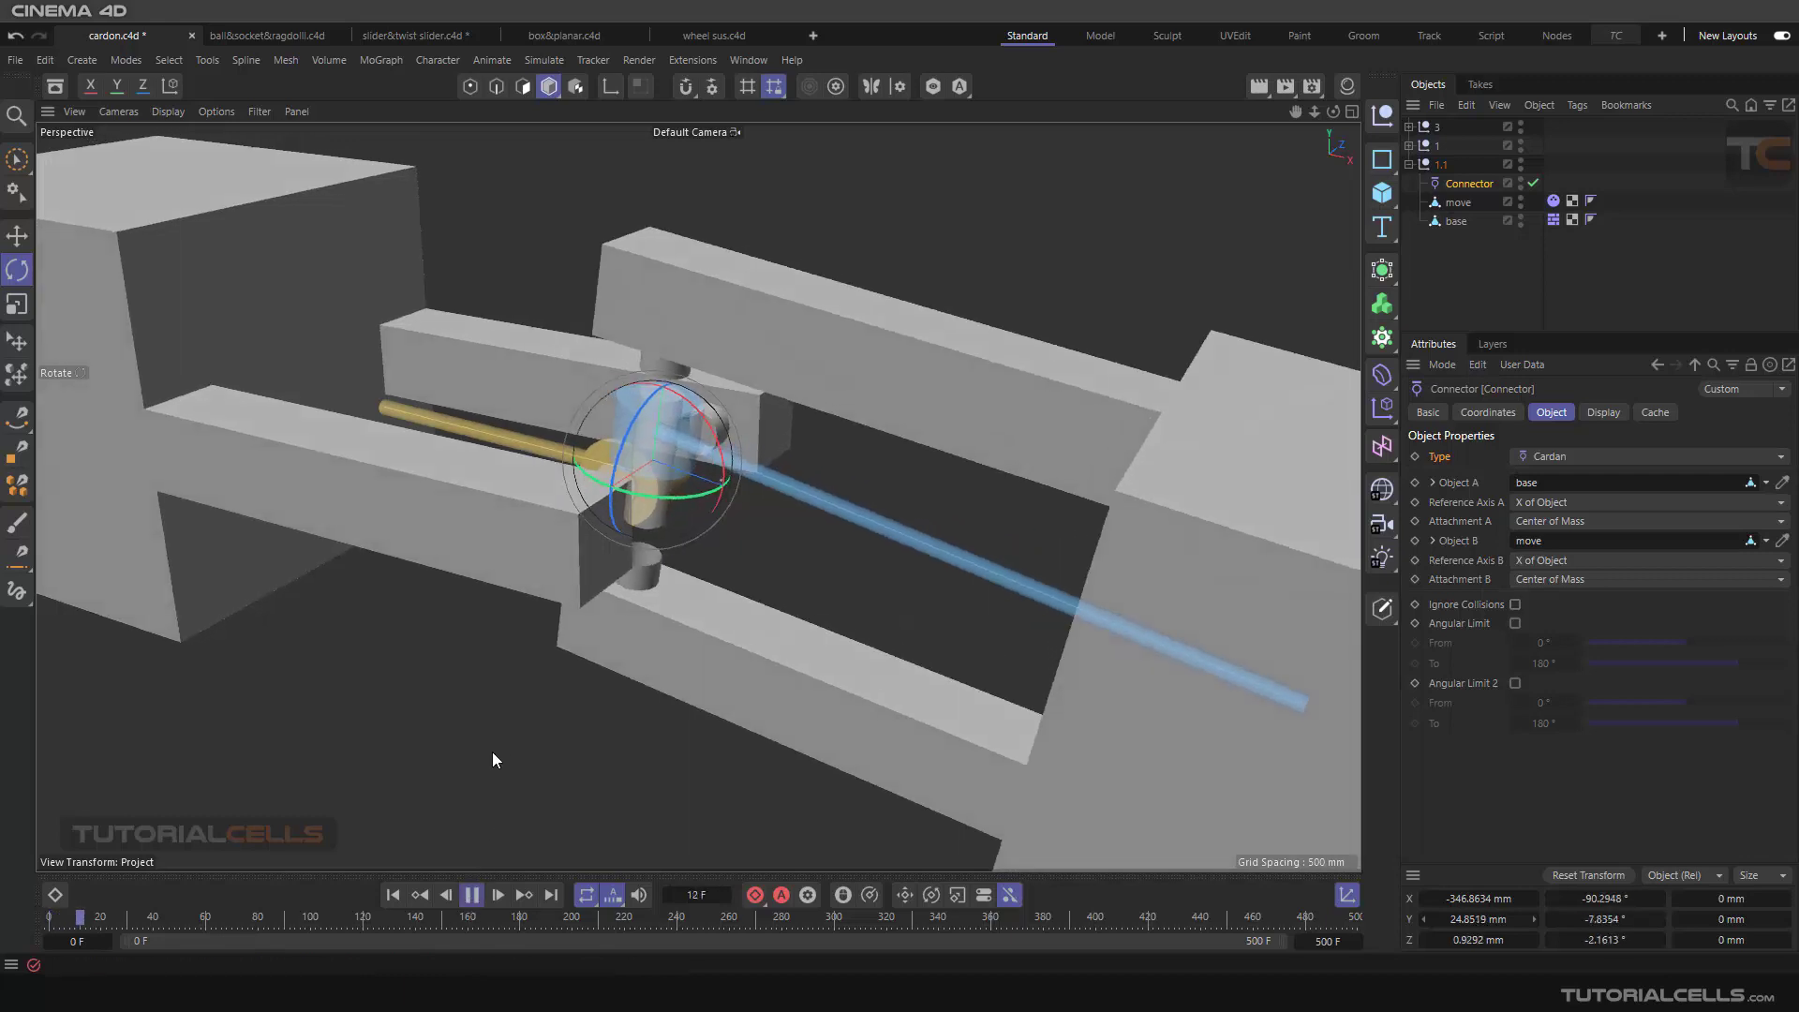
pyautogui.scroll(-3, 507, 680)
pyautogui.keyDown('alt'); pyautogui.moveTo(508, 676); pyautogui.dragTo(464, 671); pyautogui.keyUp('alt')
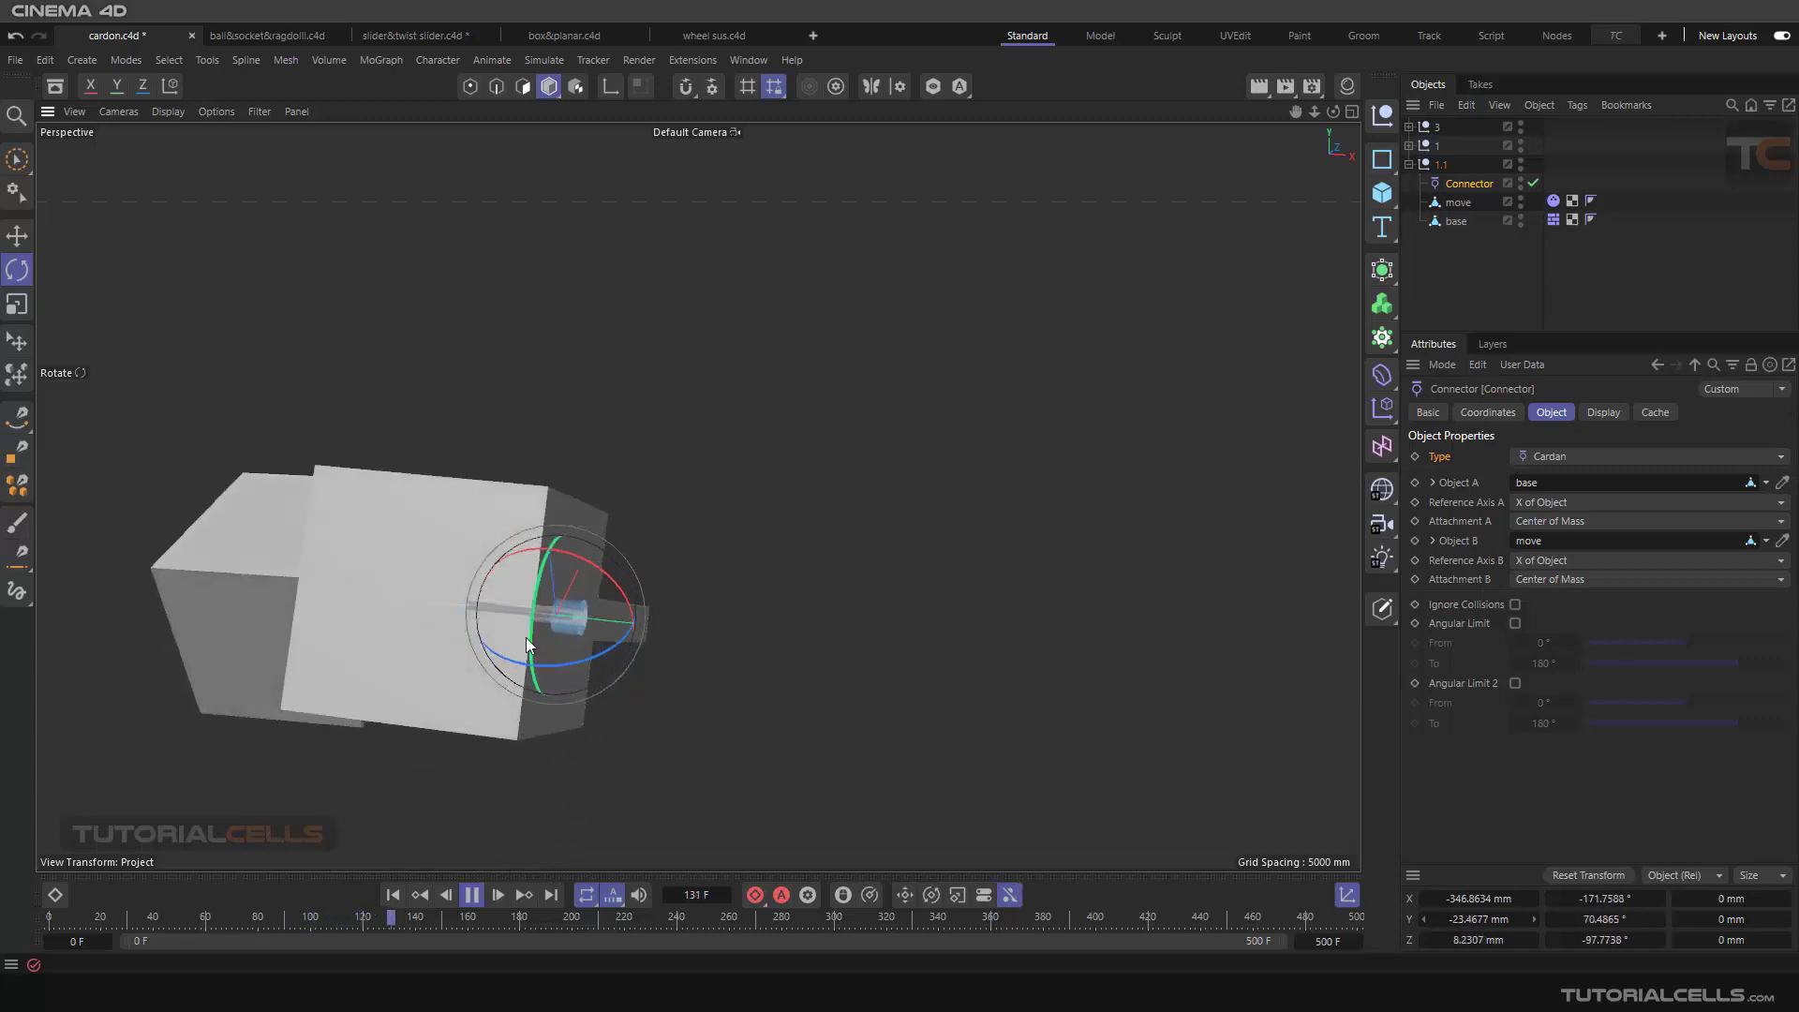
pyautogui.keyDown('alt'); pyautogui.moveTo(682, 718); pyautogui.dragTo(340, 675); pyautogui.keyUp('alt')
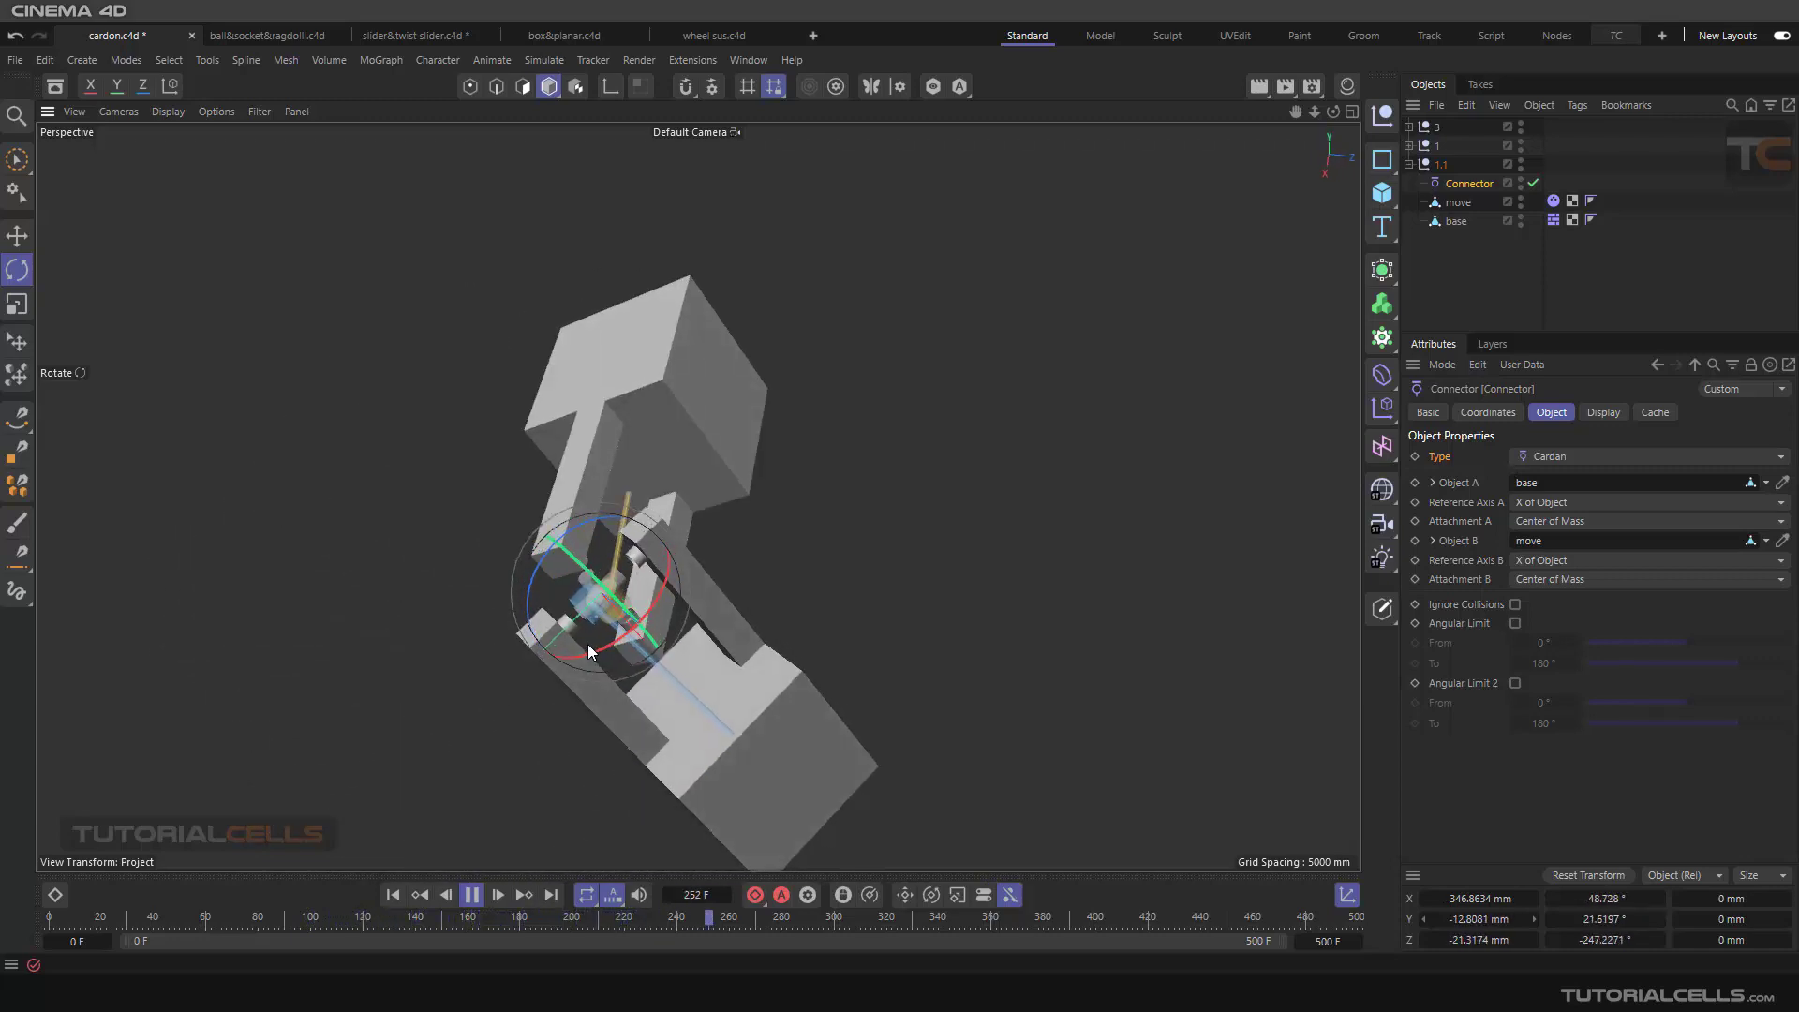
pyautogui.click(472, 895)
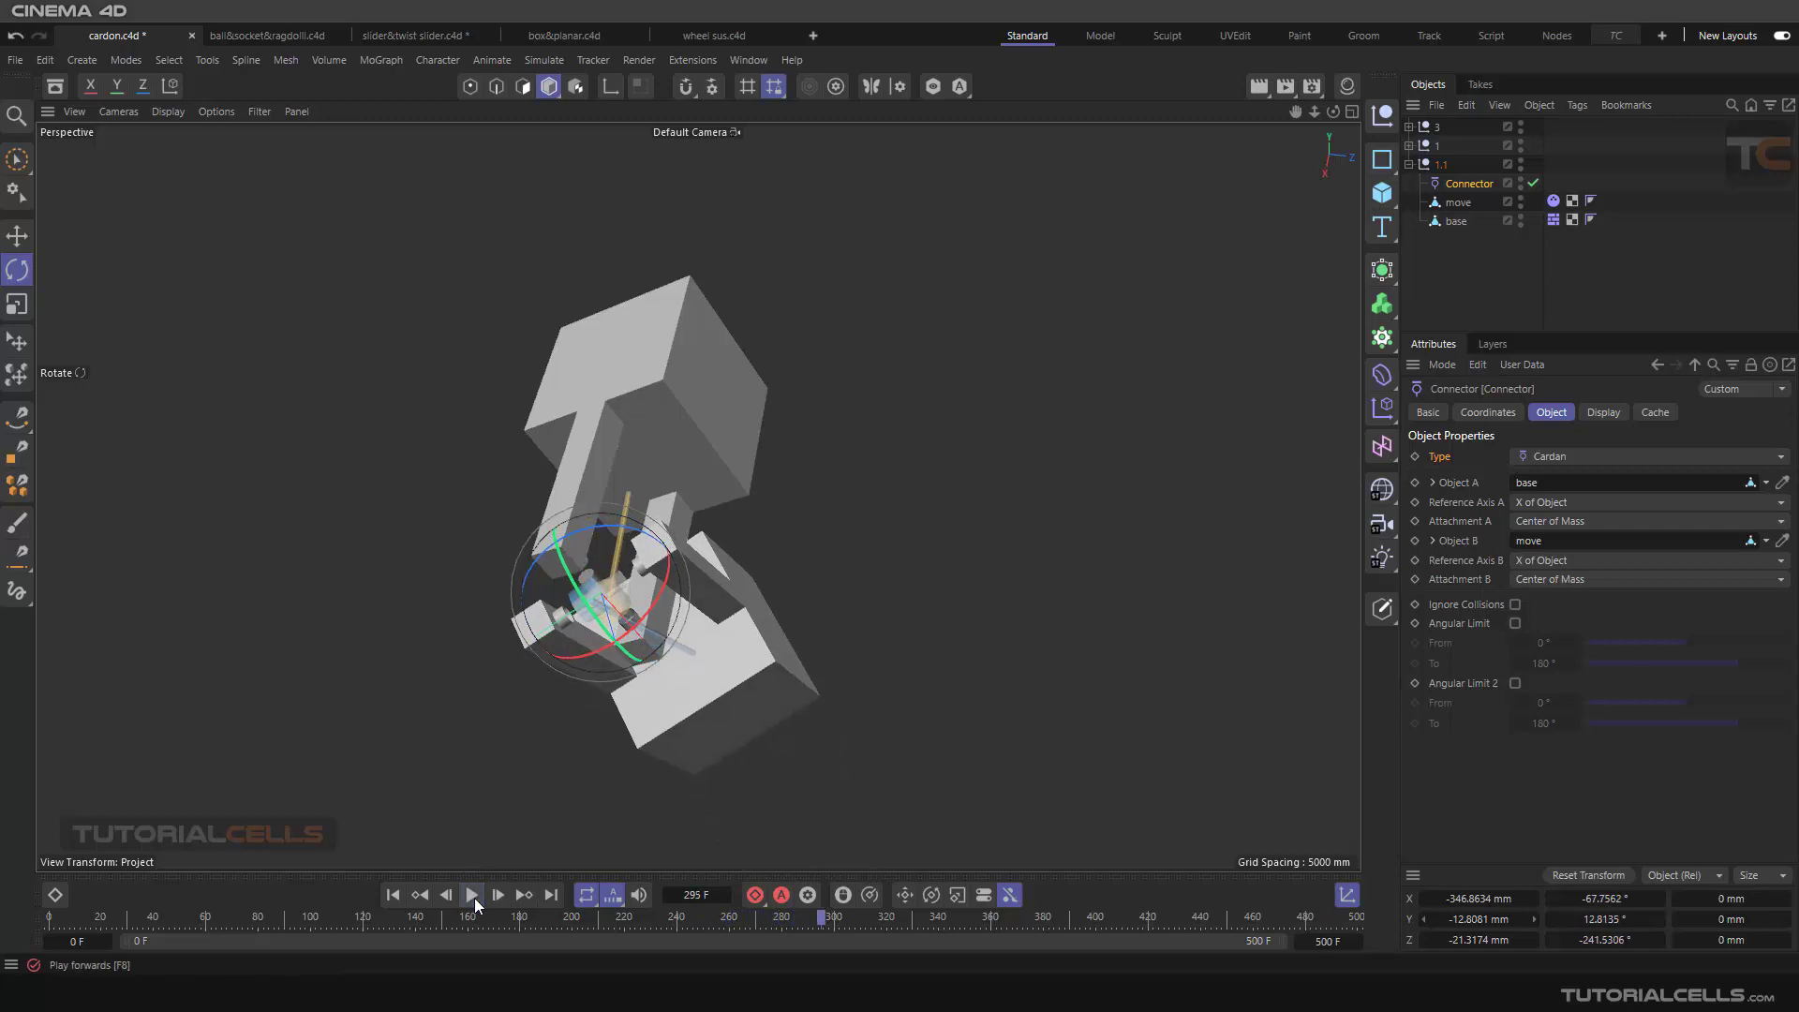
pyautogui.click(393, 895)
# Step: Collapse the 1.1 group, expand group 3 and select its connector in the pink and green assembly
pyautogui.keyDown('alt'); pyautogui.moveTo(581, 706); pyautogui.dragTo(947, 622); pyautogui.keyUp('alt')
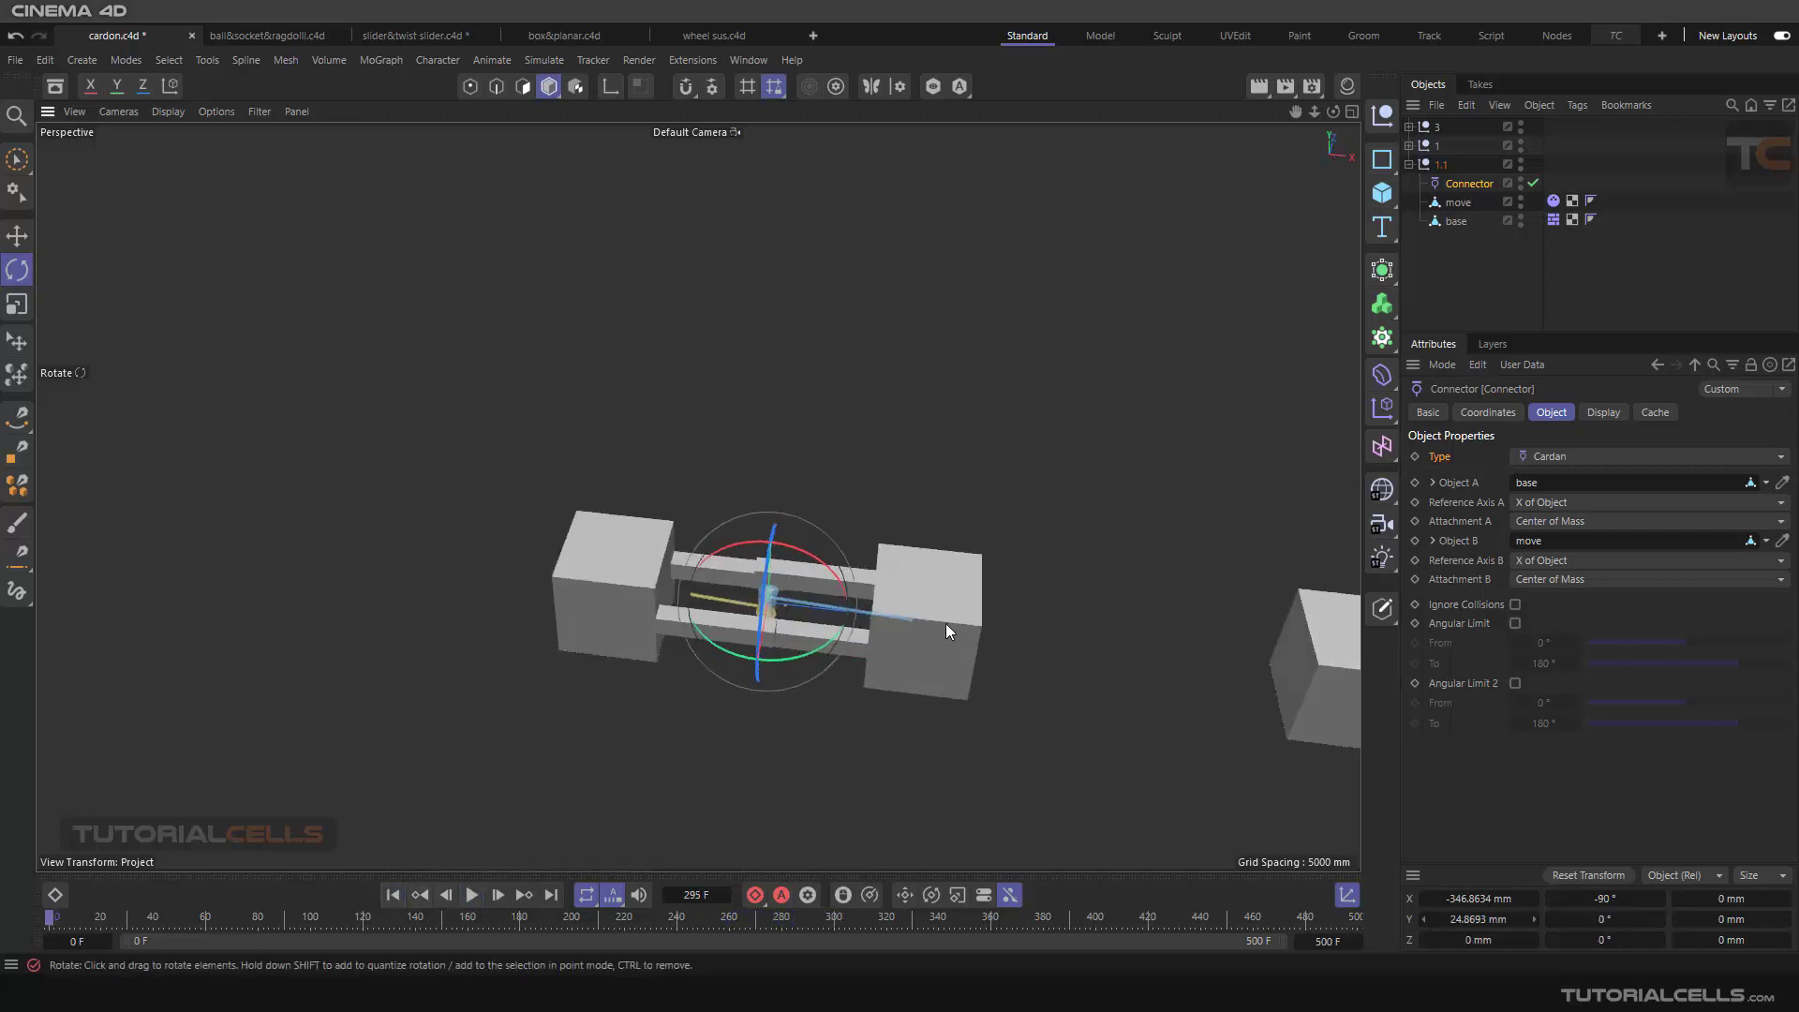
pyautogui.keyDown('alt'); pyautogui.moveTo(948, 621); pyautogui.dragTo(462, 494, button='middle'); pyautogui.keyUp('alt')
pyautogui.scroll(-3, 575, 556)
pyautogui.keyDown('alt'); pyautogui.moveTo(833, 552); pyautogui.dragTo(647, 520, button='middle'); pyautogui.keyUp('alt')
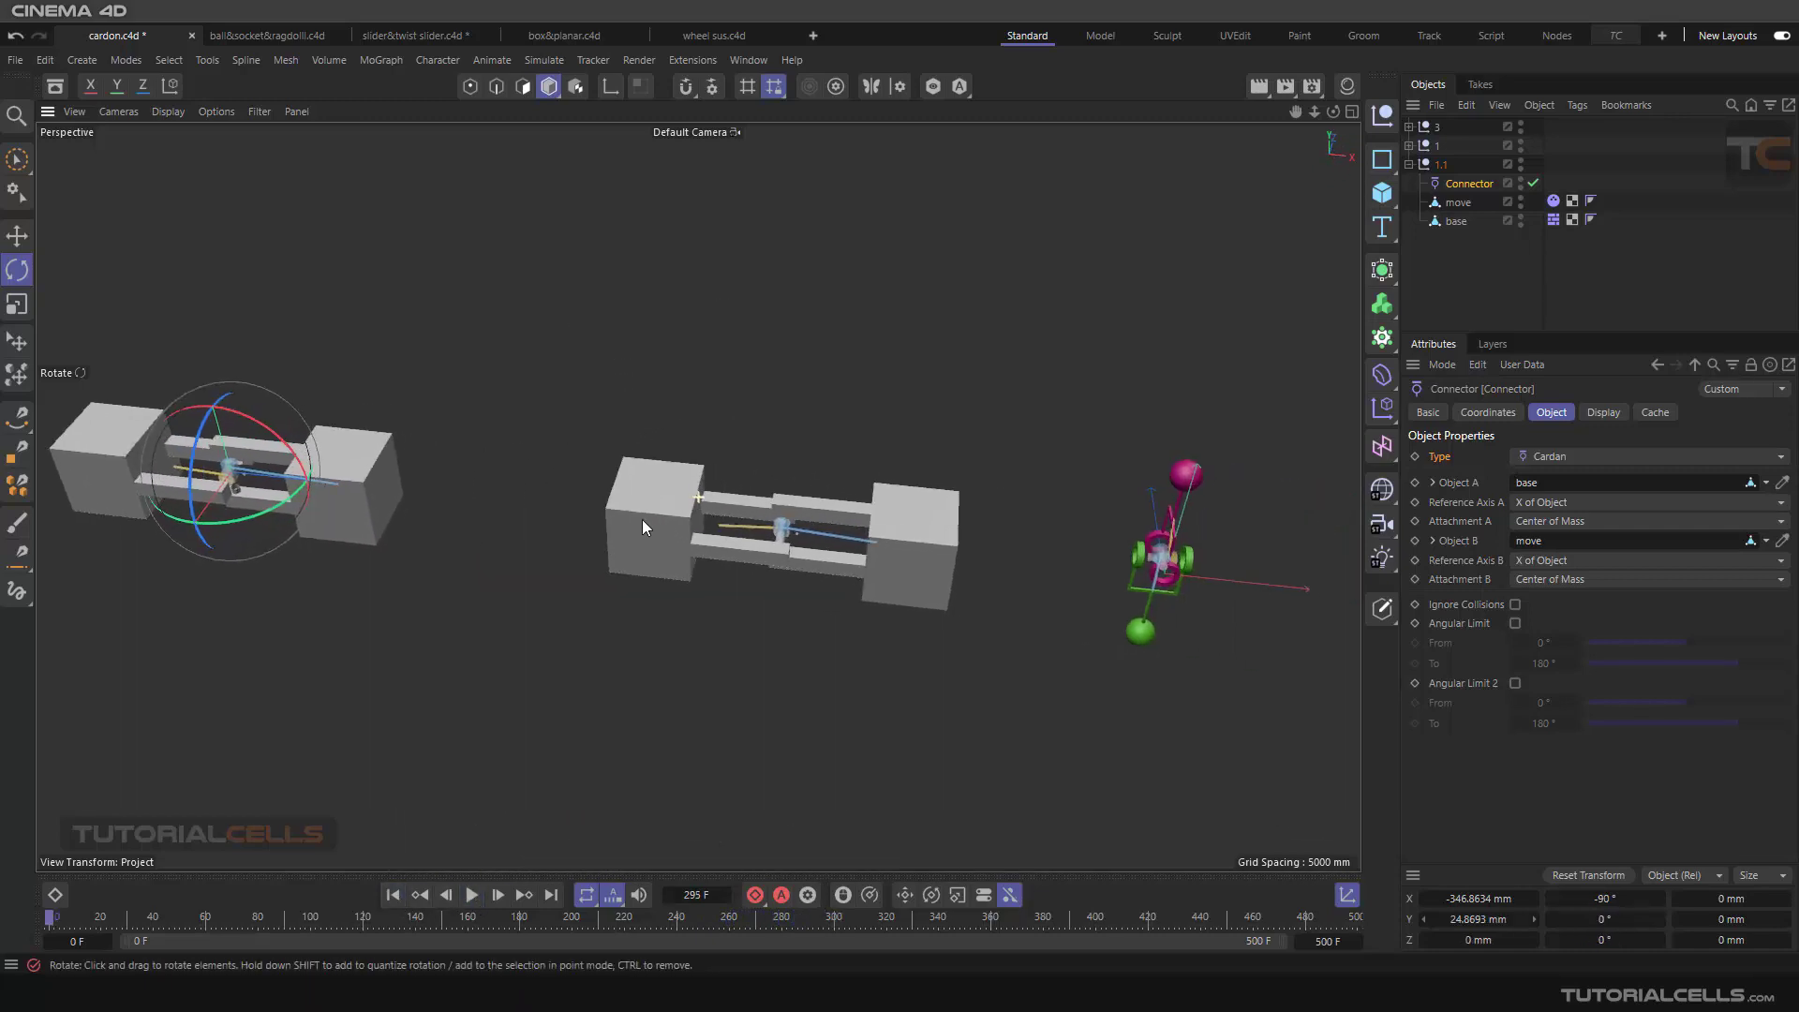
pyautogui.keyDown('alt'); pyautogui.moveTo(907, 563); pyautogui.dragTo(650, 536, button='middle'); pyautogui.keyUp('alt')
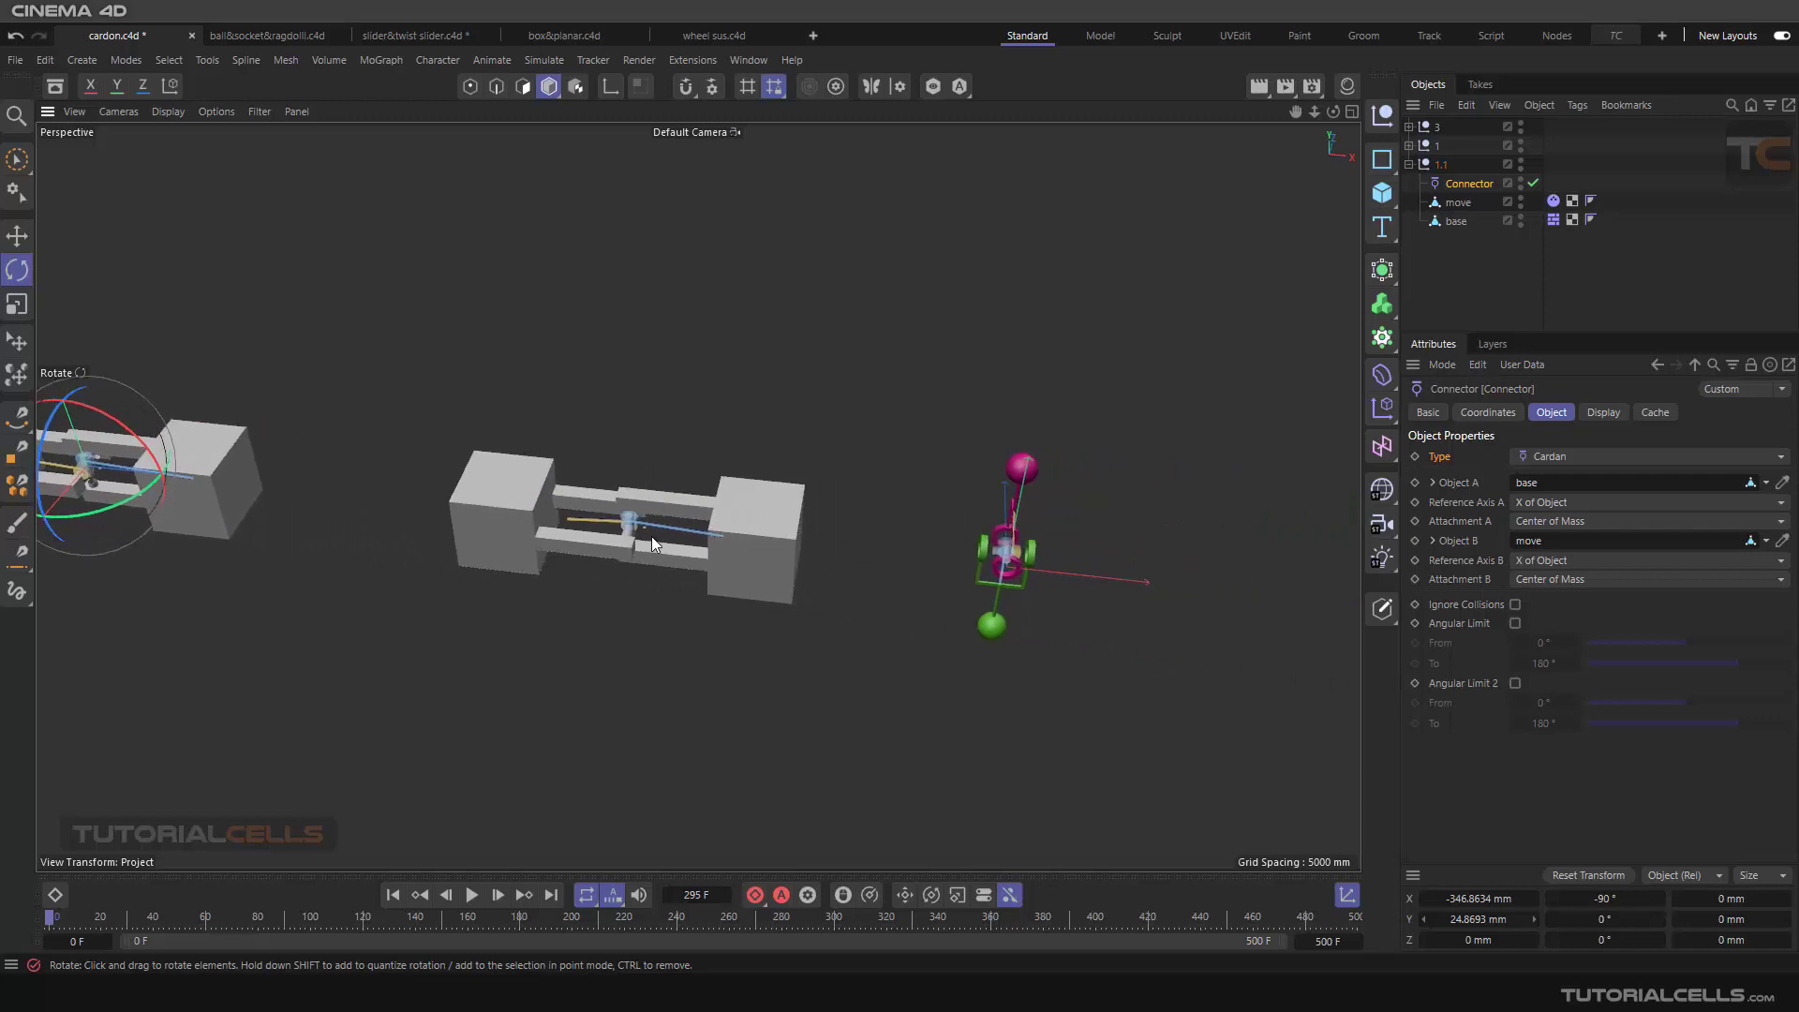
pyautogui.scroll(8, 951, 581)
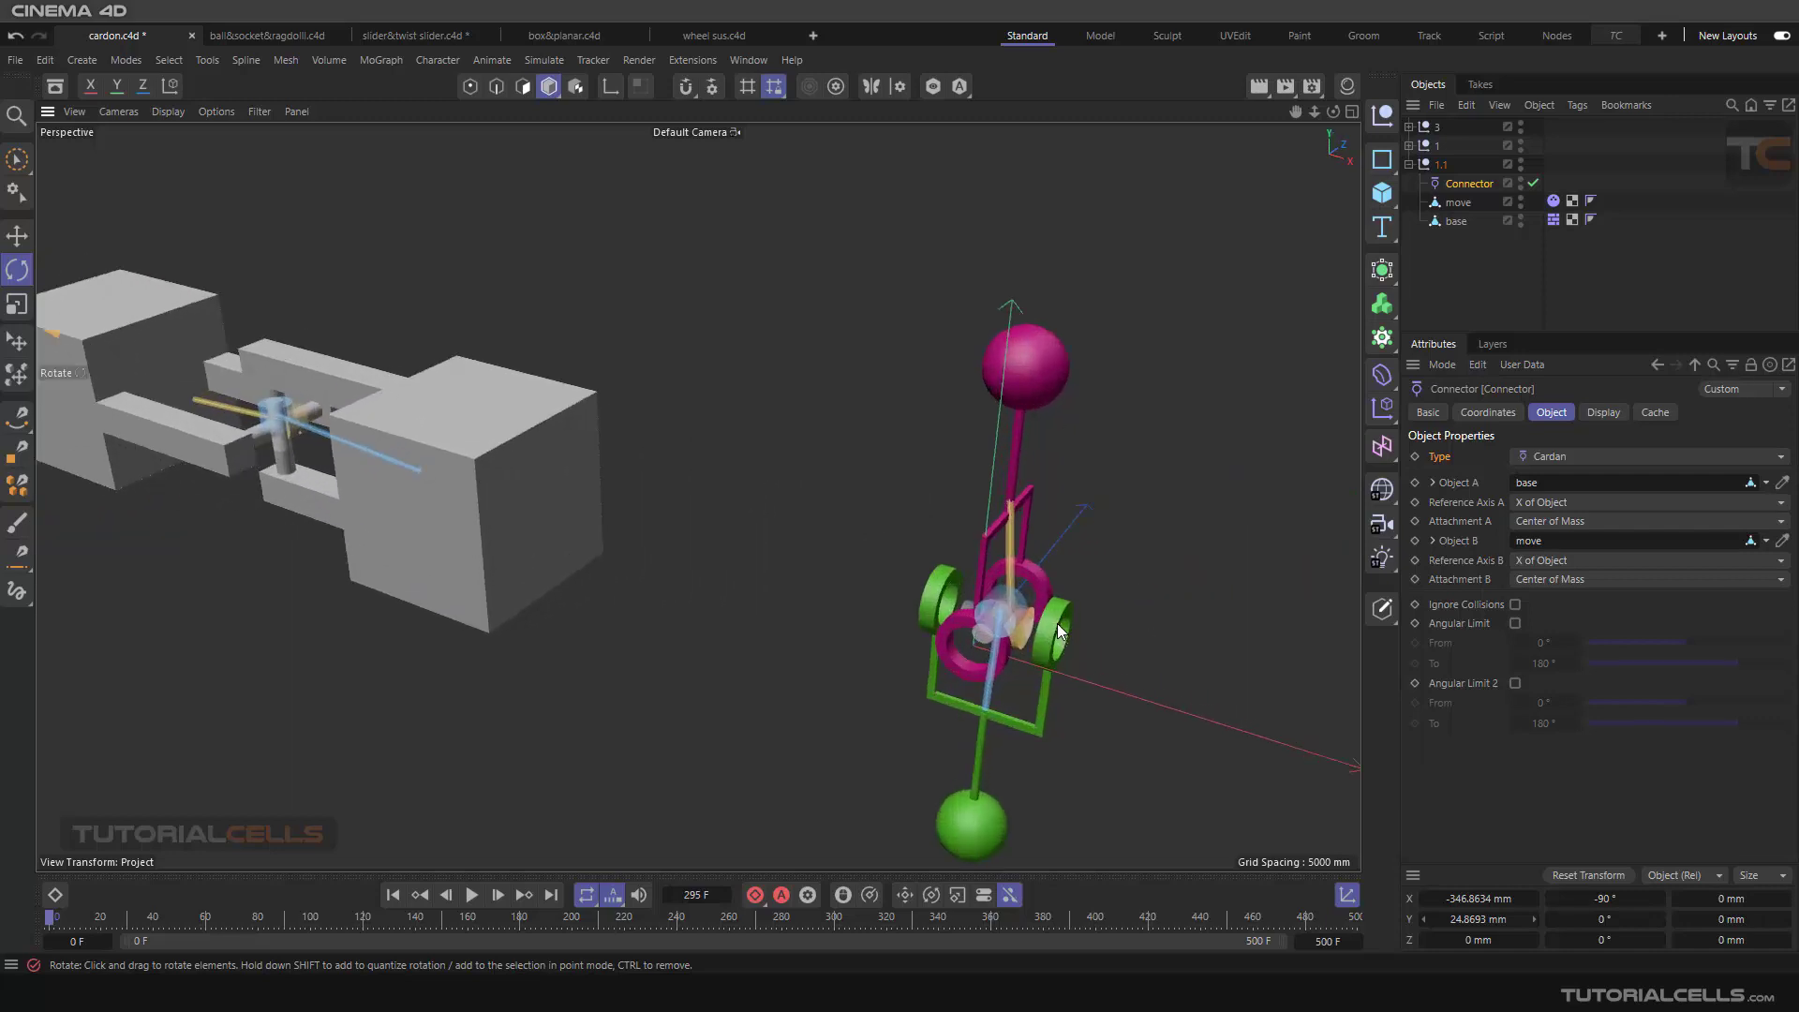
pyautogui.keyDown('alt'); pyautogui.moveTo(984, 566); pyautogui.dragTo(920, 510, button='middle'); pyautogui.keyUp('alt')
pyautogui.scroll(5, 924, 514)
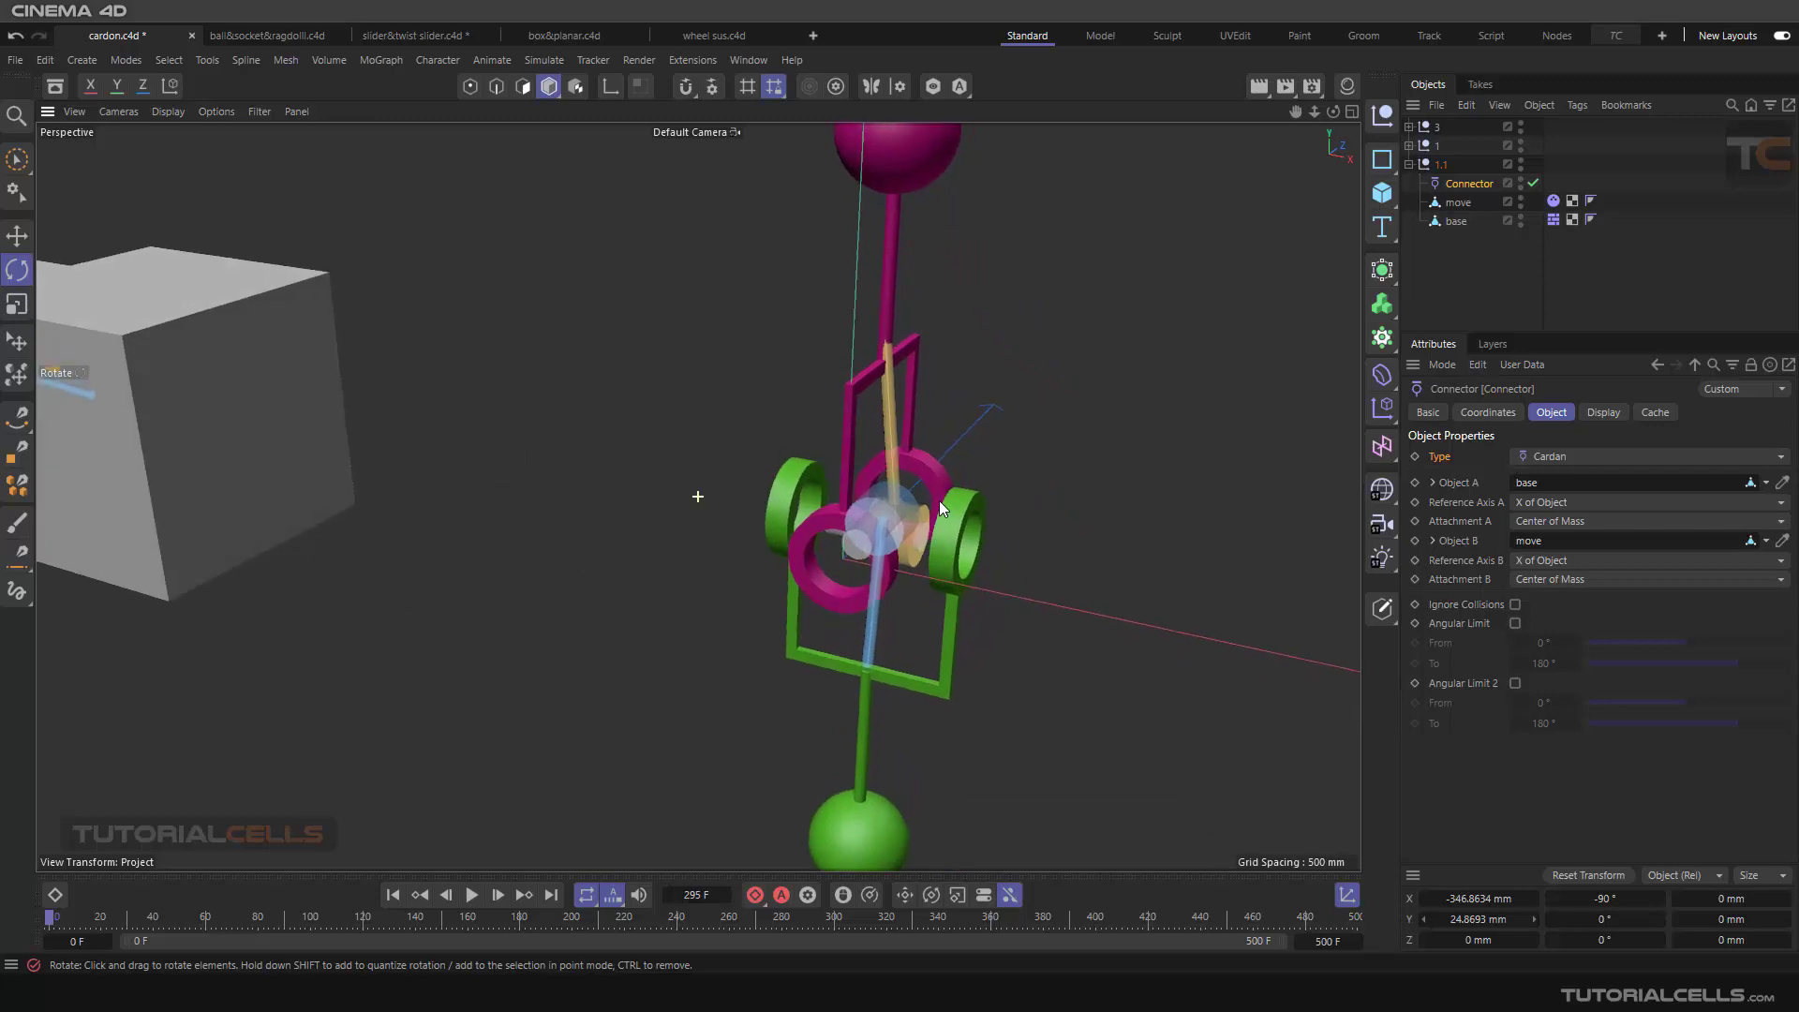
pyautogui.click(1410, 165)
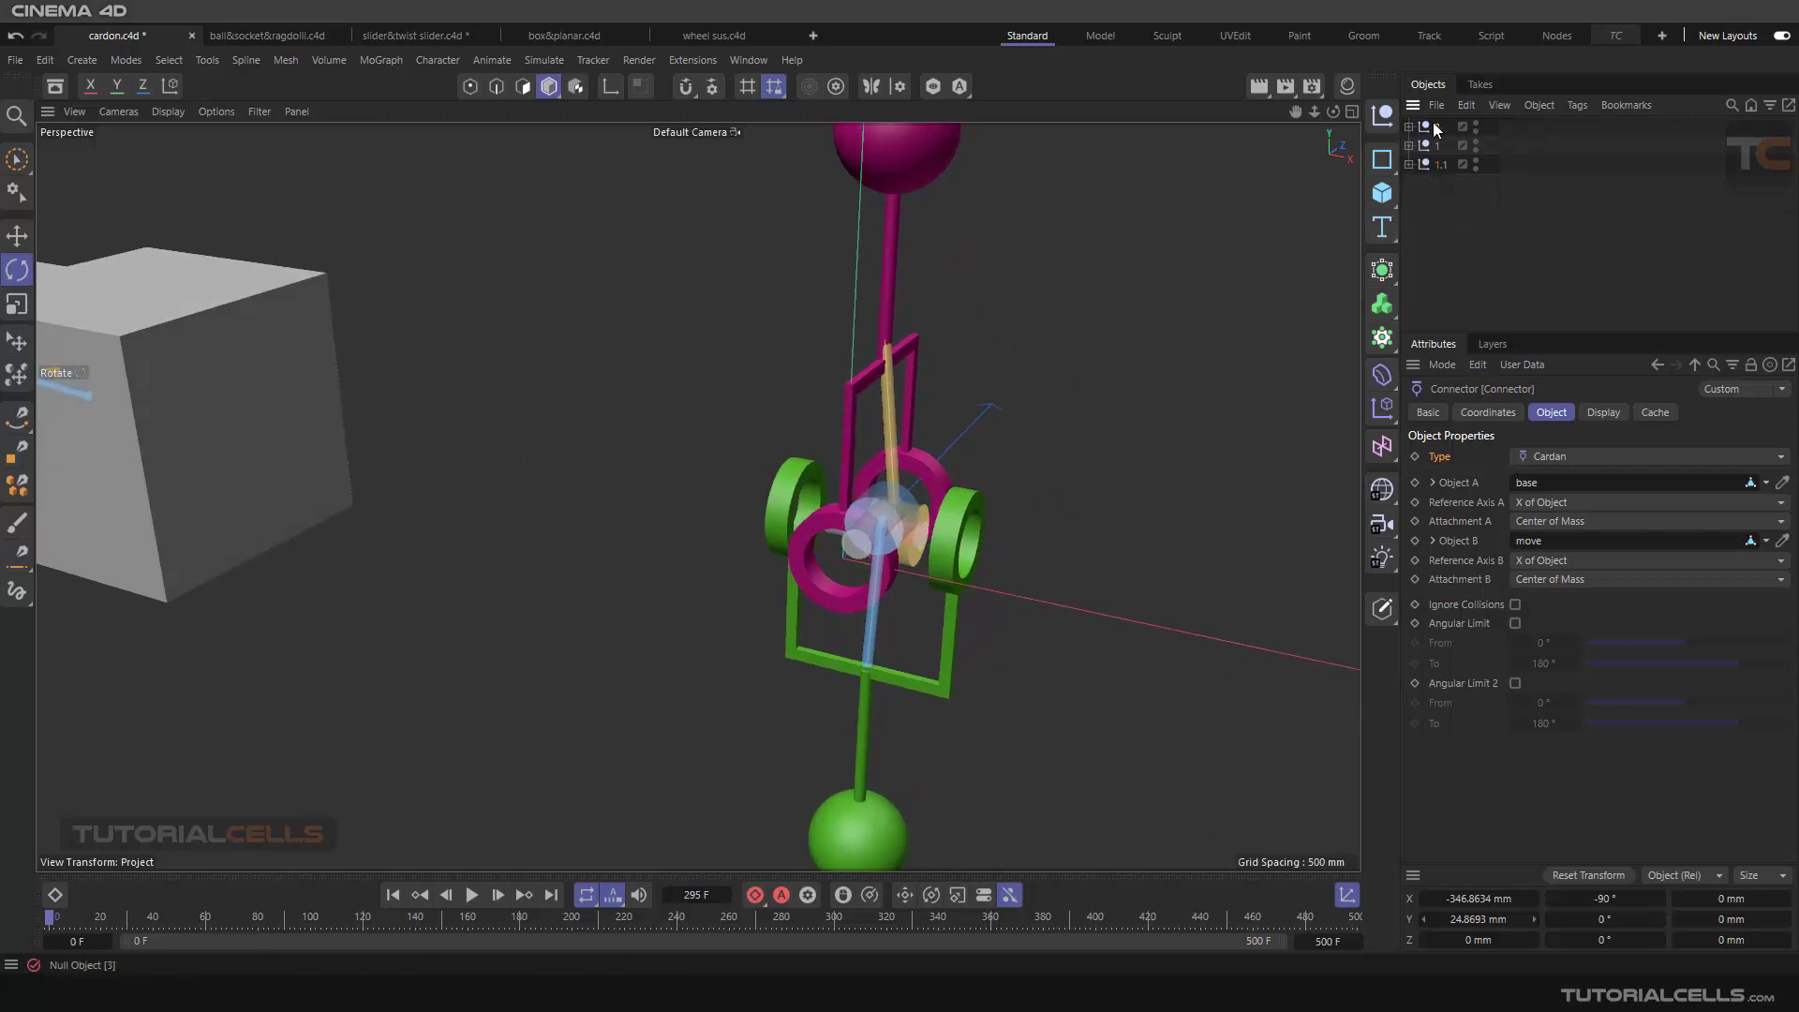
pyautogui.click(1432, 125)
pyautogui.click(1411, 126)
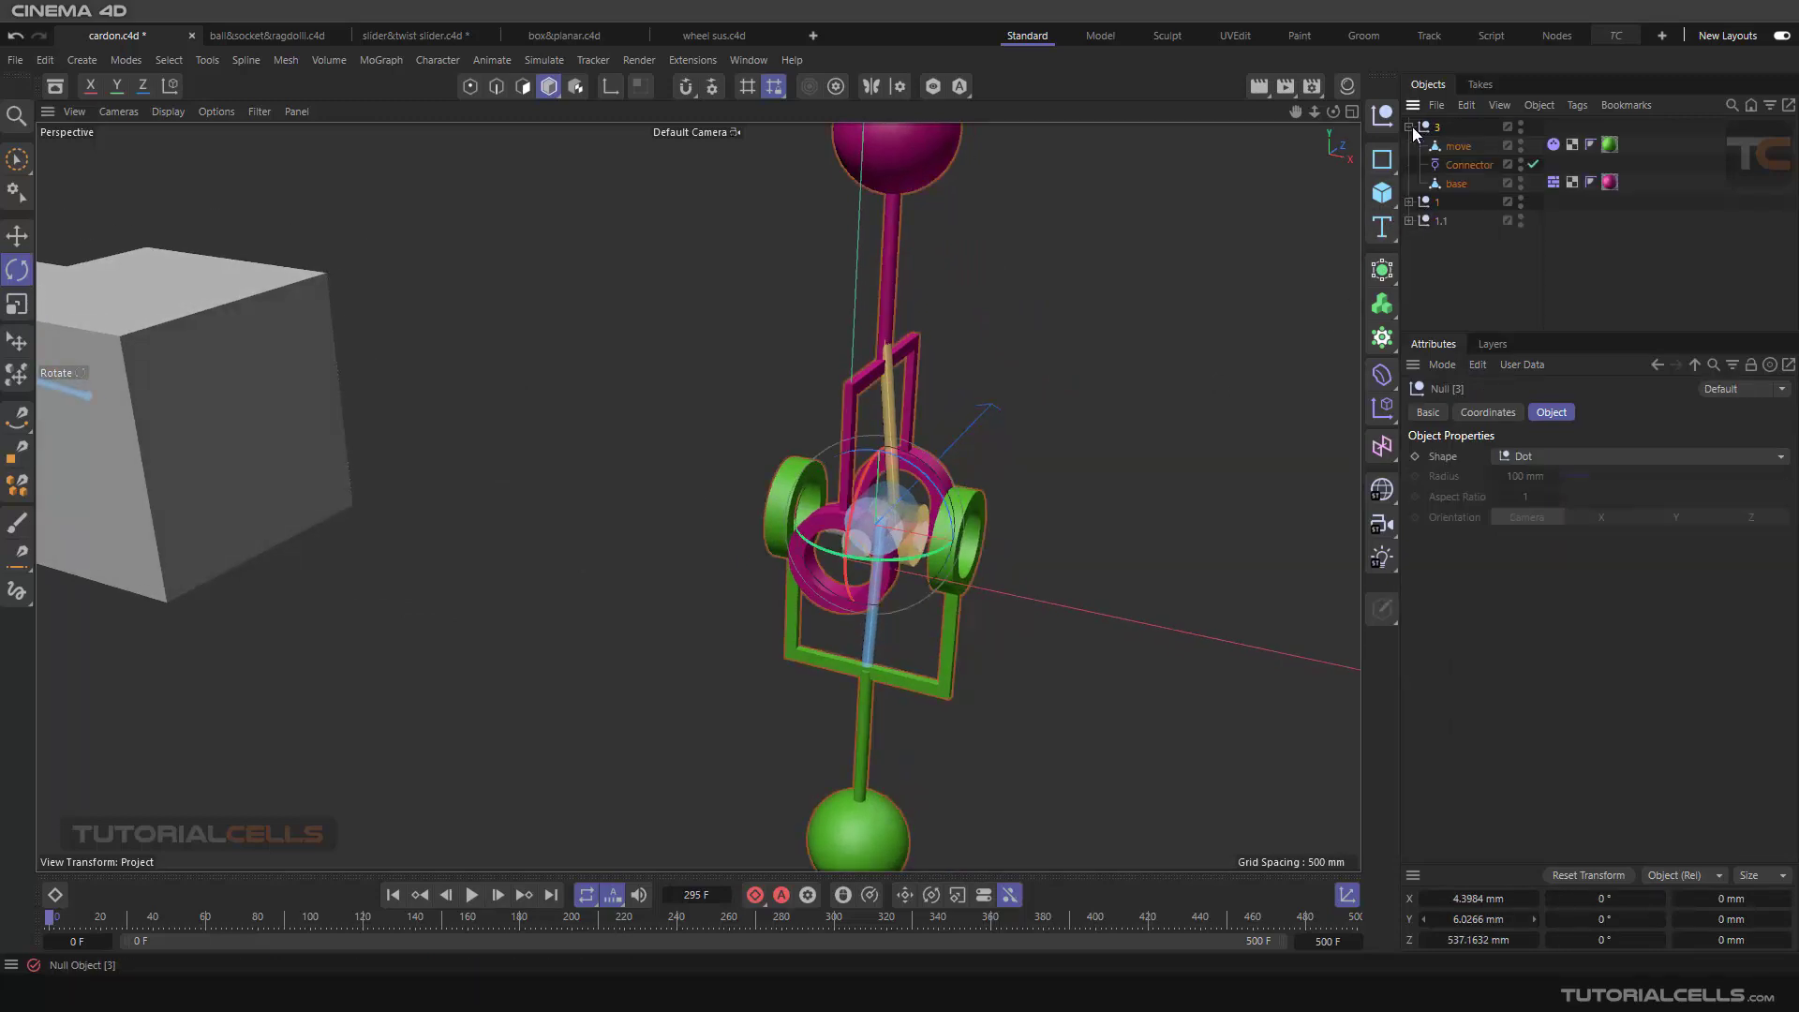
pyautogui.click(1459, 163)
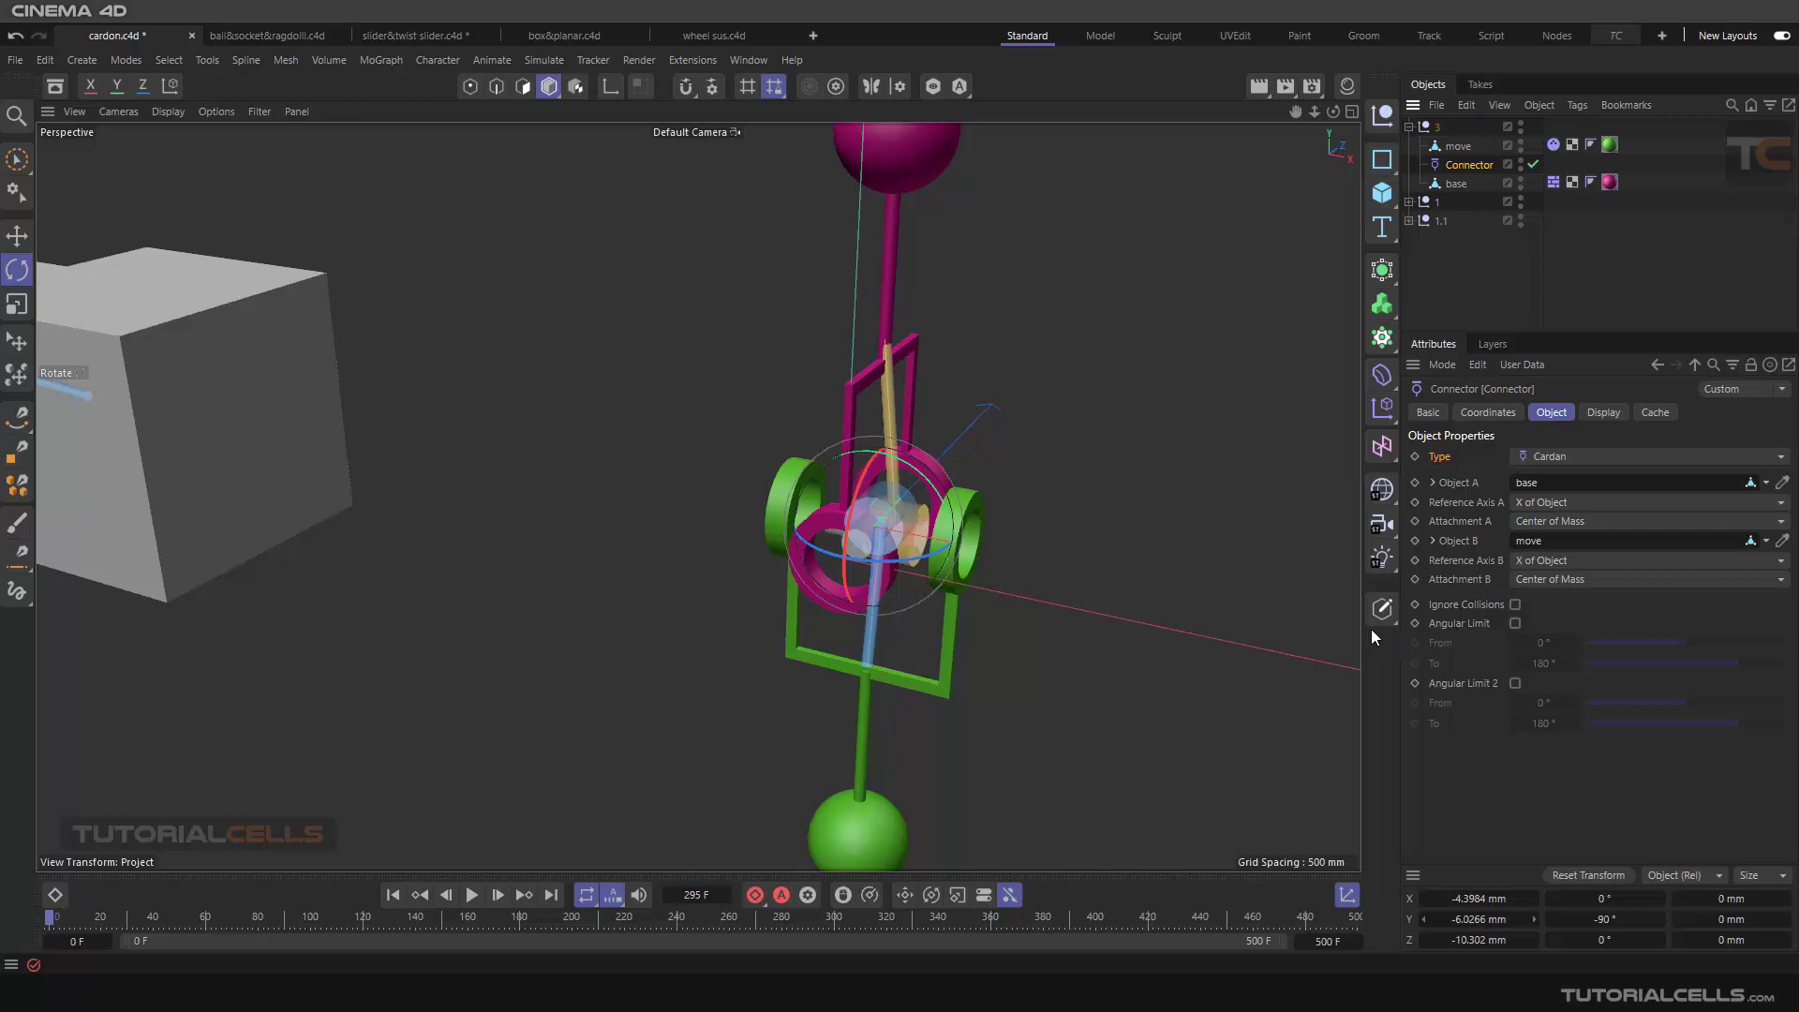
# Step: Try the first Angular Limit on the pink and green assembly's connector, examine its range around the joint, and disable it again
pyautogui.click(1515, 624)
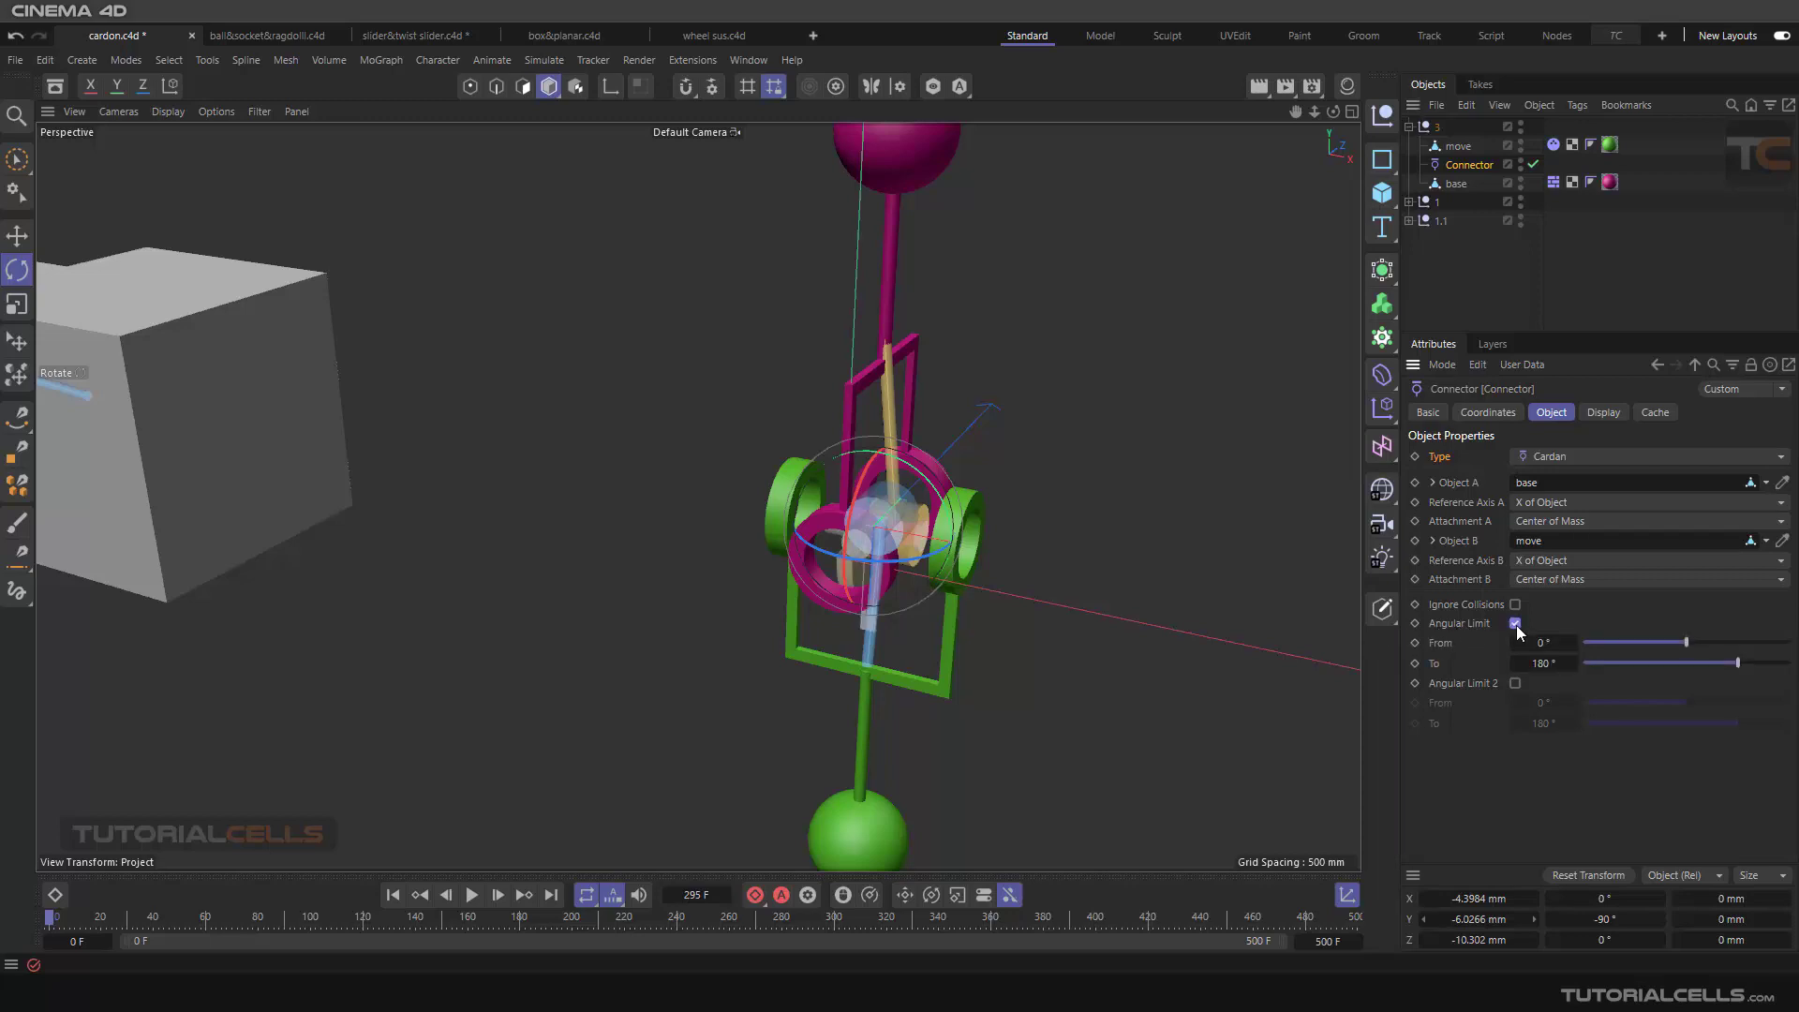
pyautogui.scroll(5, 864, 590)
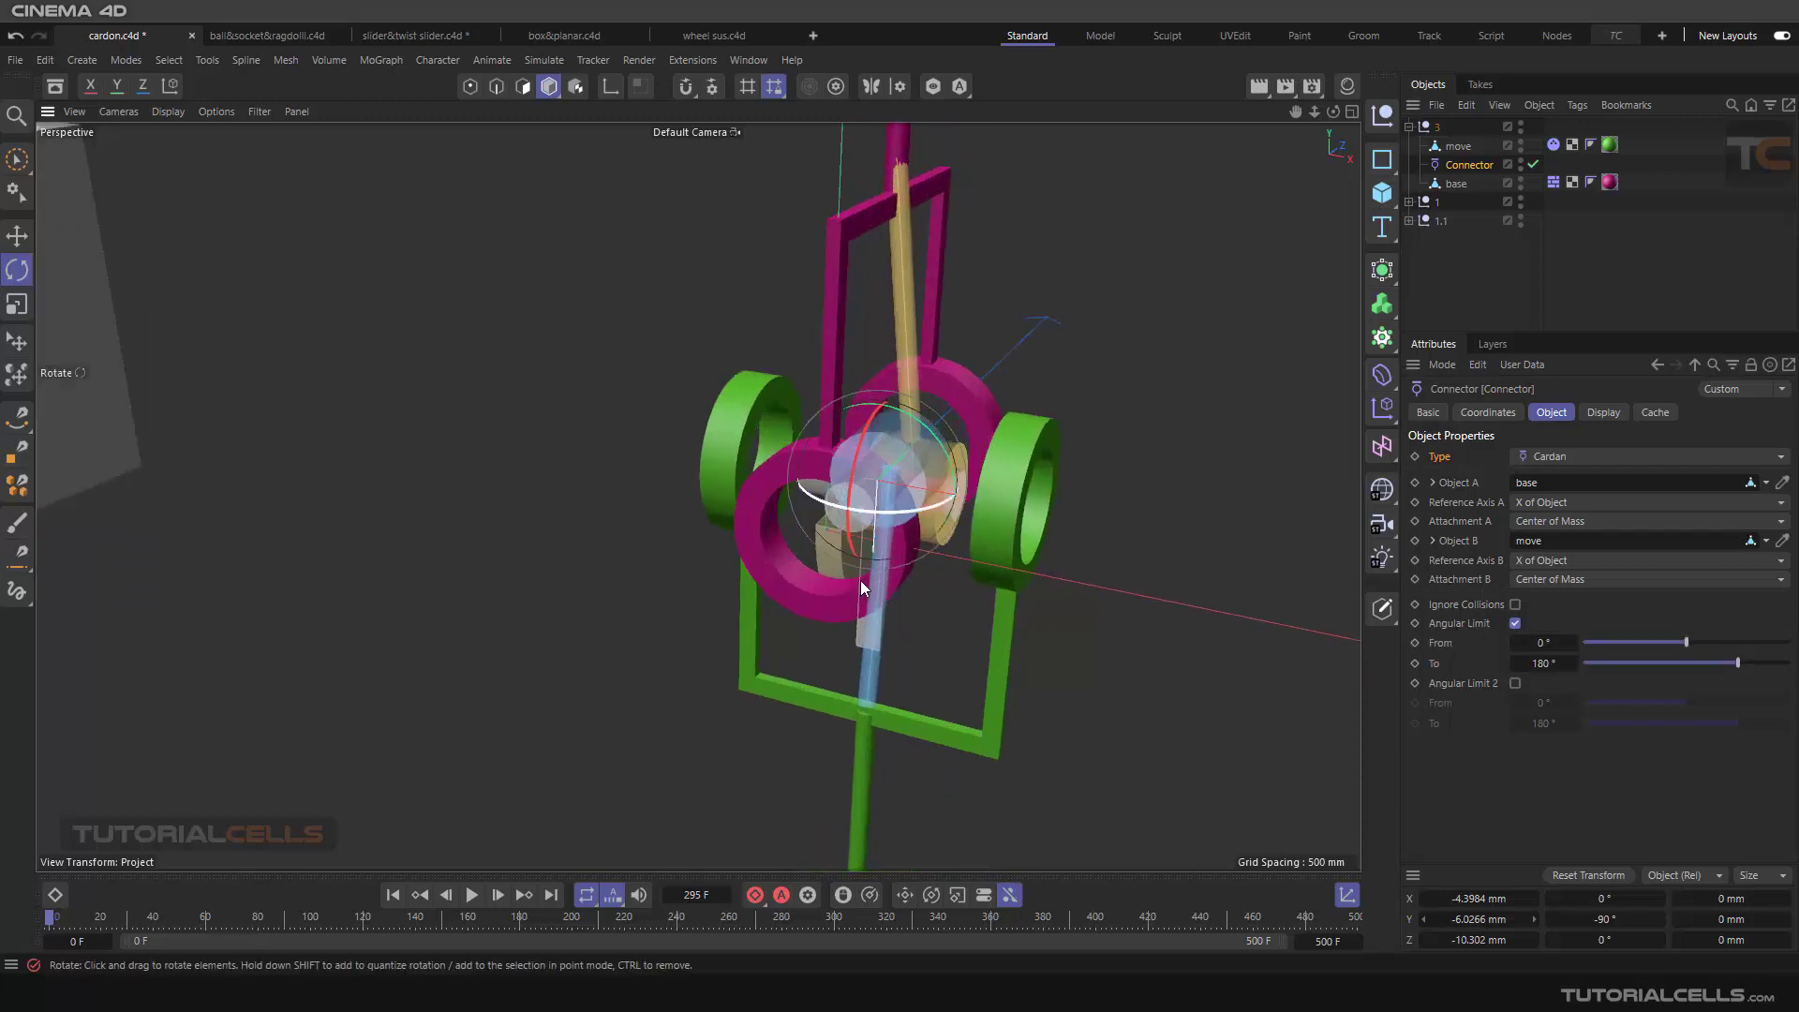
pyautogui.keyDown('alt'); pyautogui.moveTo(861, 581); pyautogui.dragTo(764, 459); pyautogui.keyUp('alt')
pyautogui.scroll(3, 768, 570)
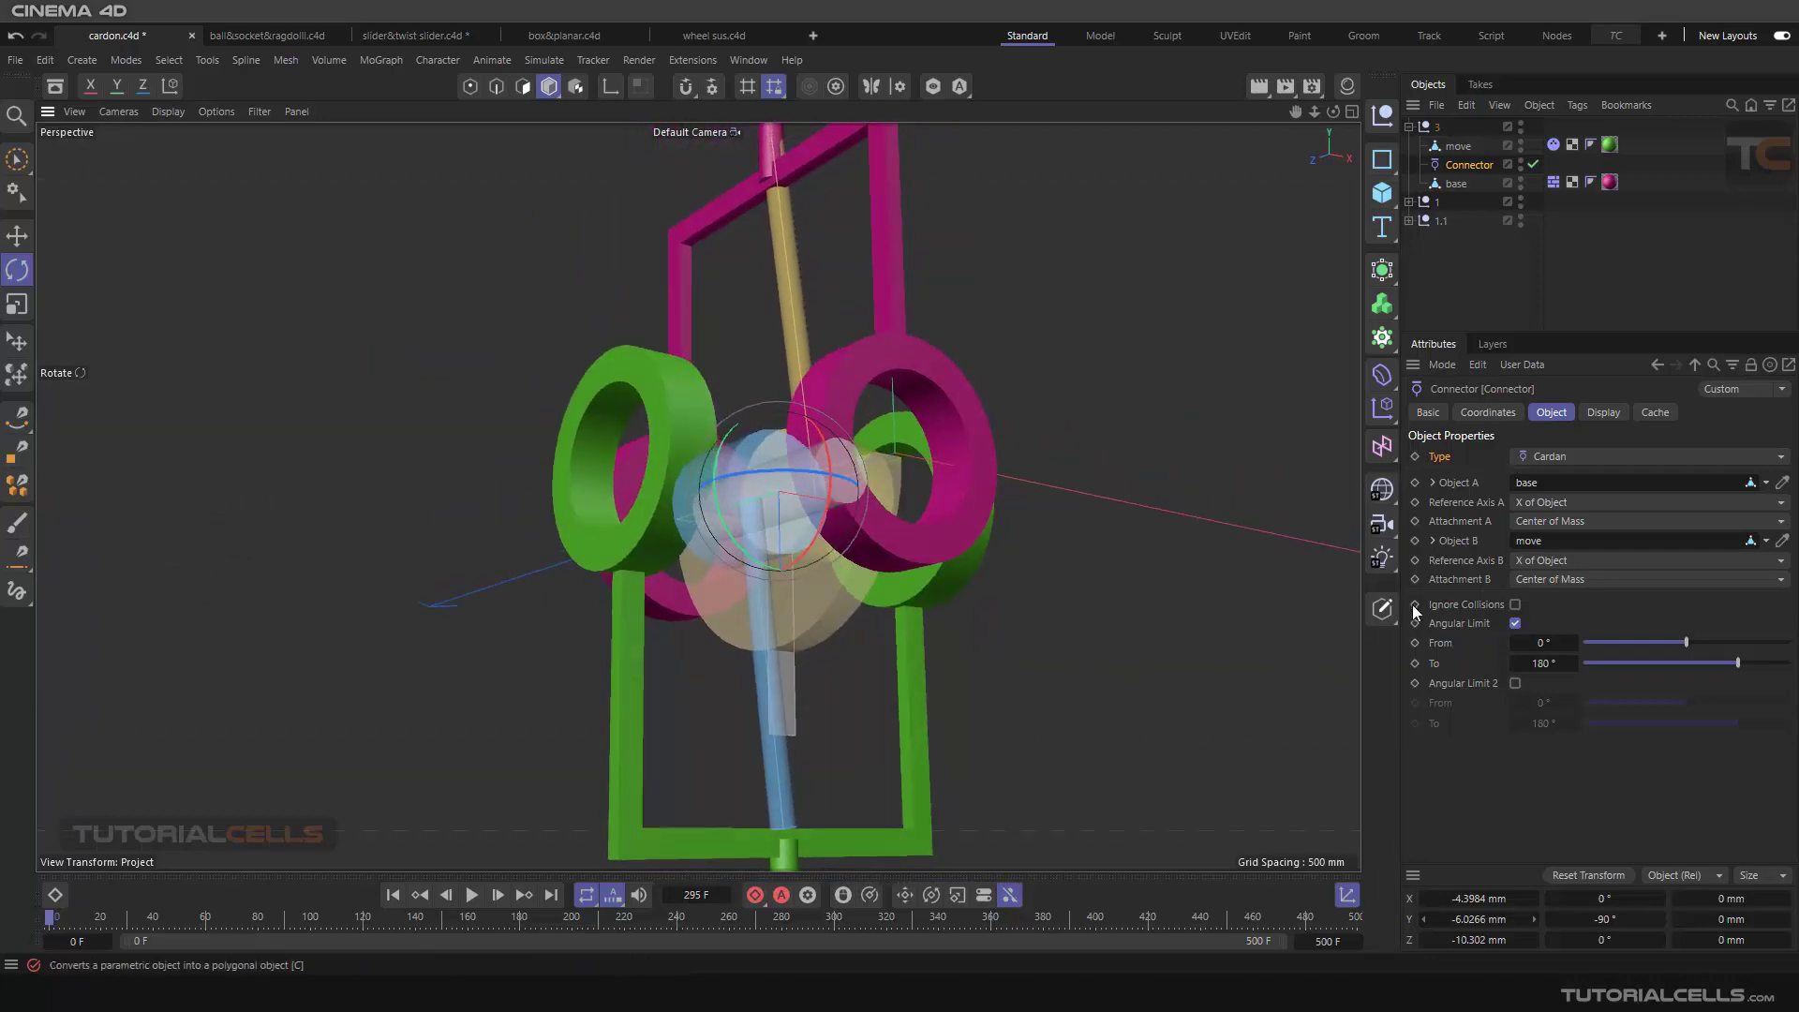
pyautogui.click(1516, 624)
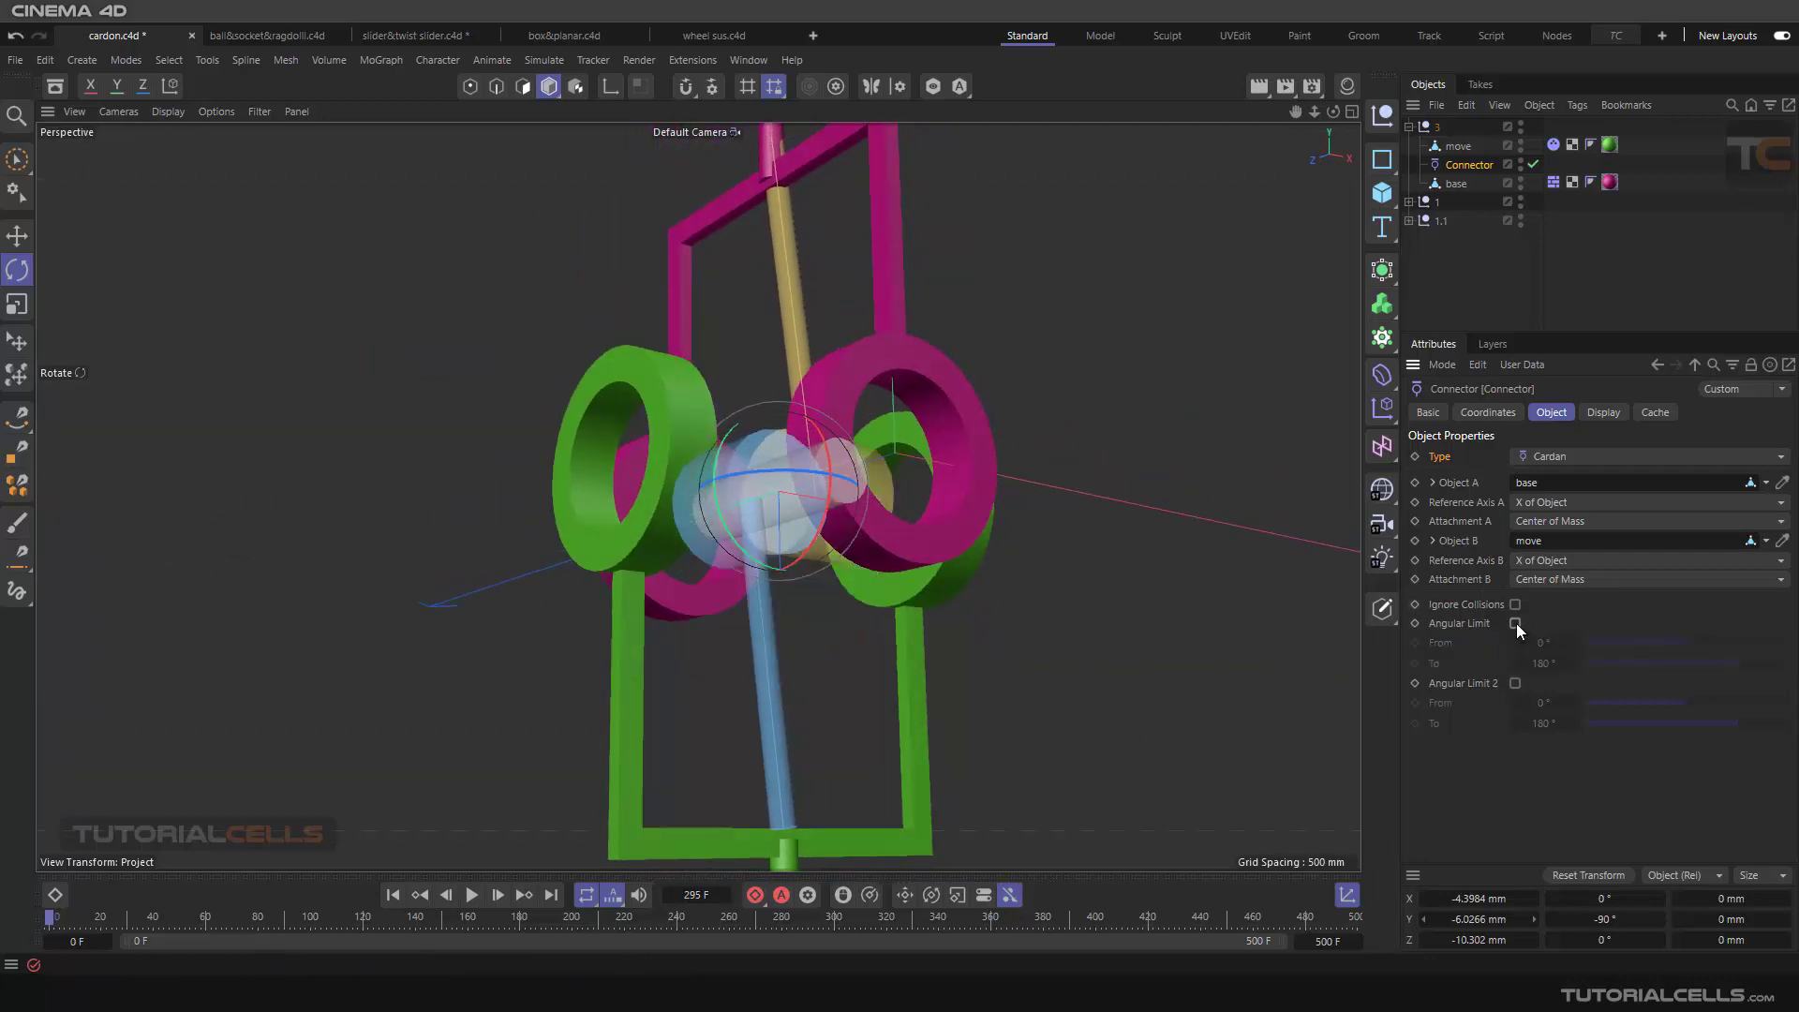
pyautogui.keyDown('alt'); pyautogui.moveTo(1072, 563); pyautogui.dragTo(933, 614); pyautogui.keyUp('alt')
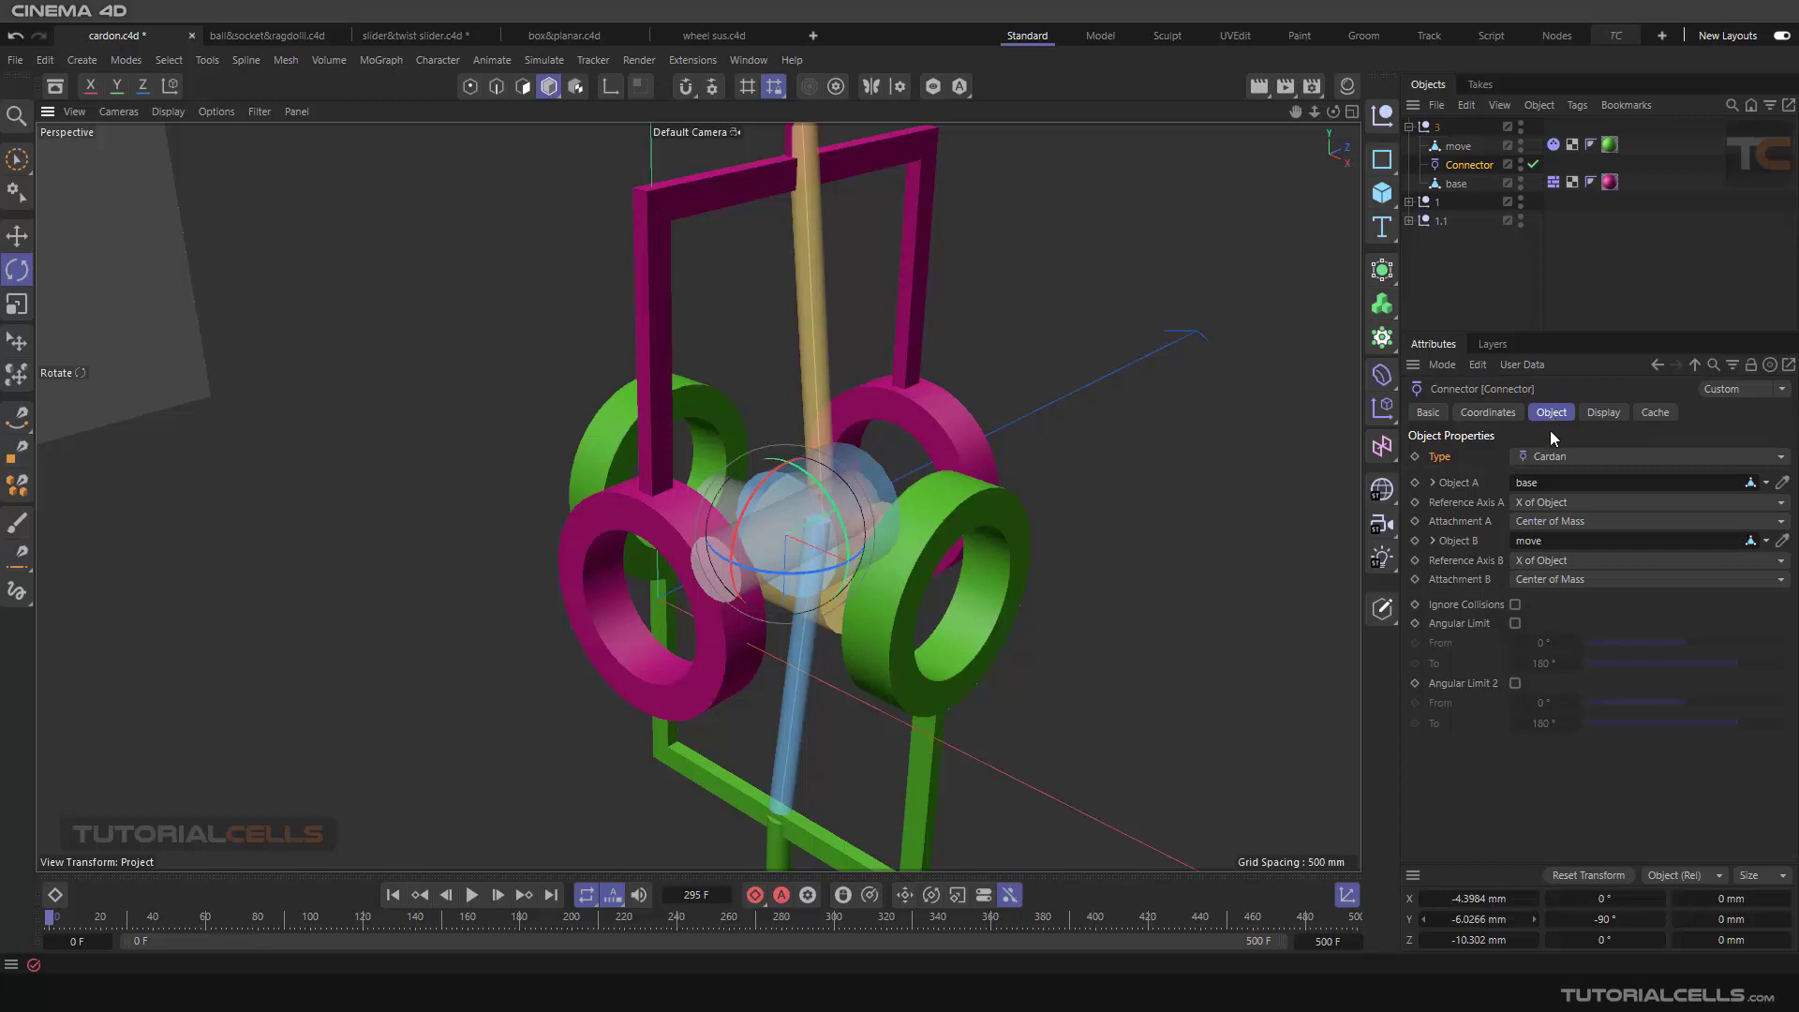
# Step: Try the Always Visible display option on group 3's connector and deselect the connector
pyautogui.click(1604, 415)
pyautogui.click(1504, 457)
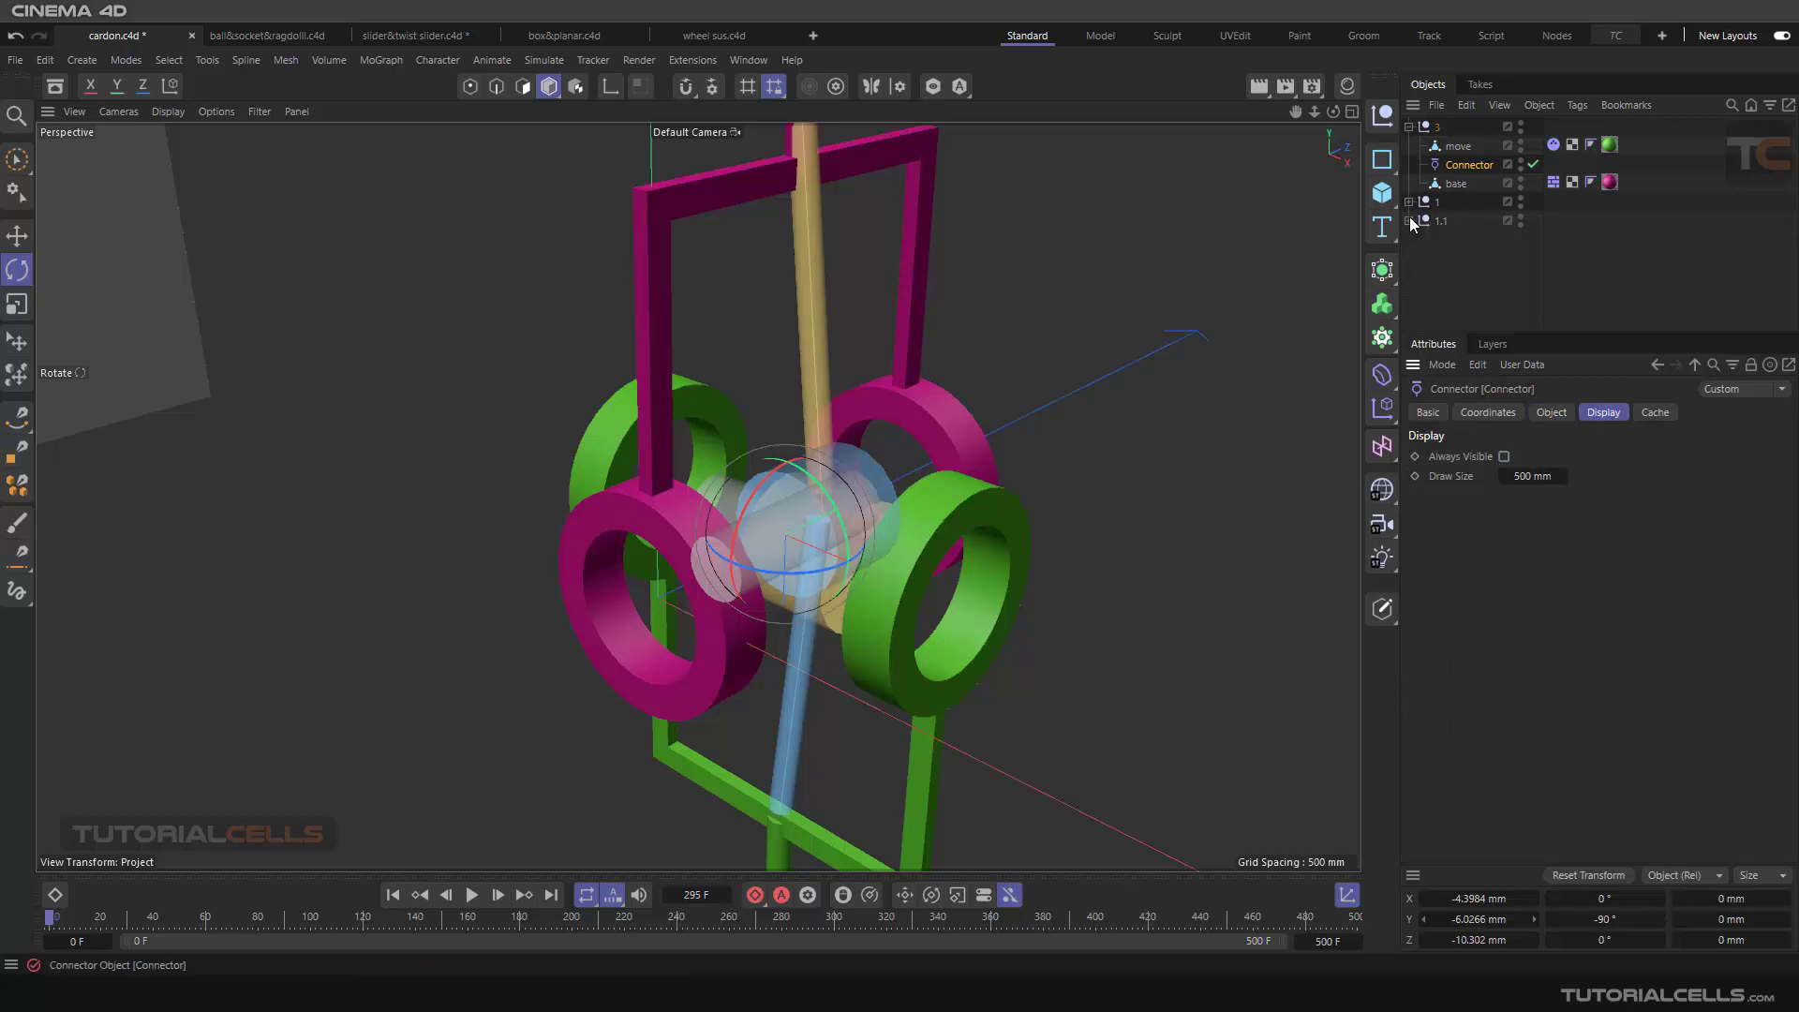
pyautogui.click(1120, 370)
pyautogui.scroll(-2, 871, 539)
pyautogui.scroll(-6, 849, 539)
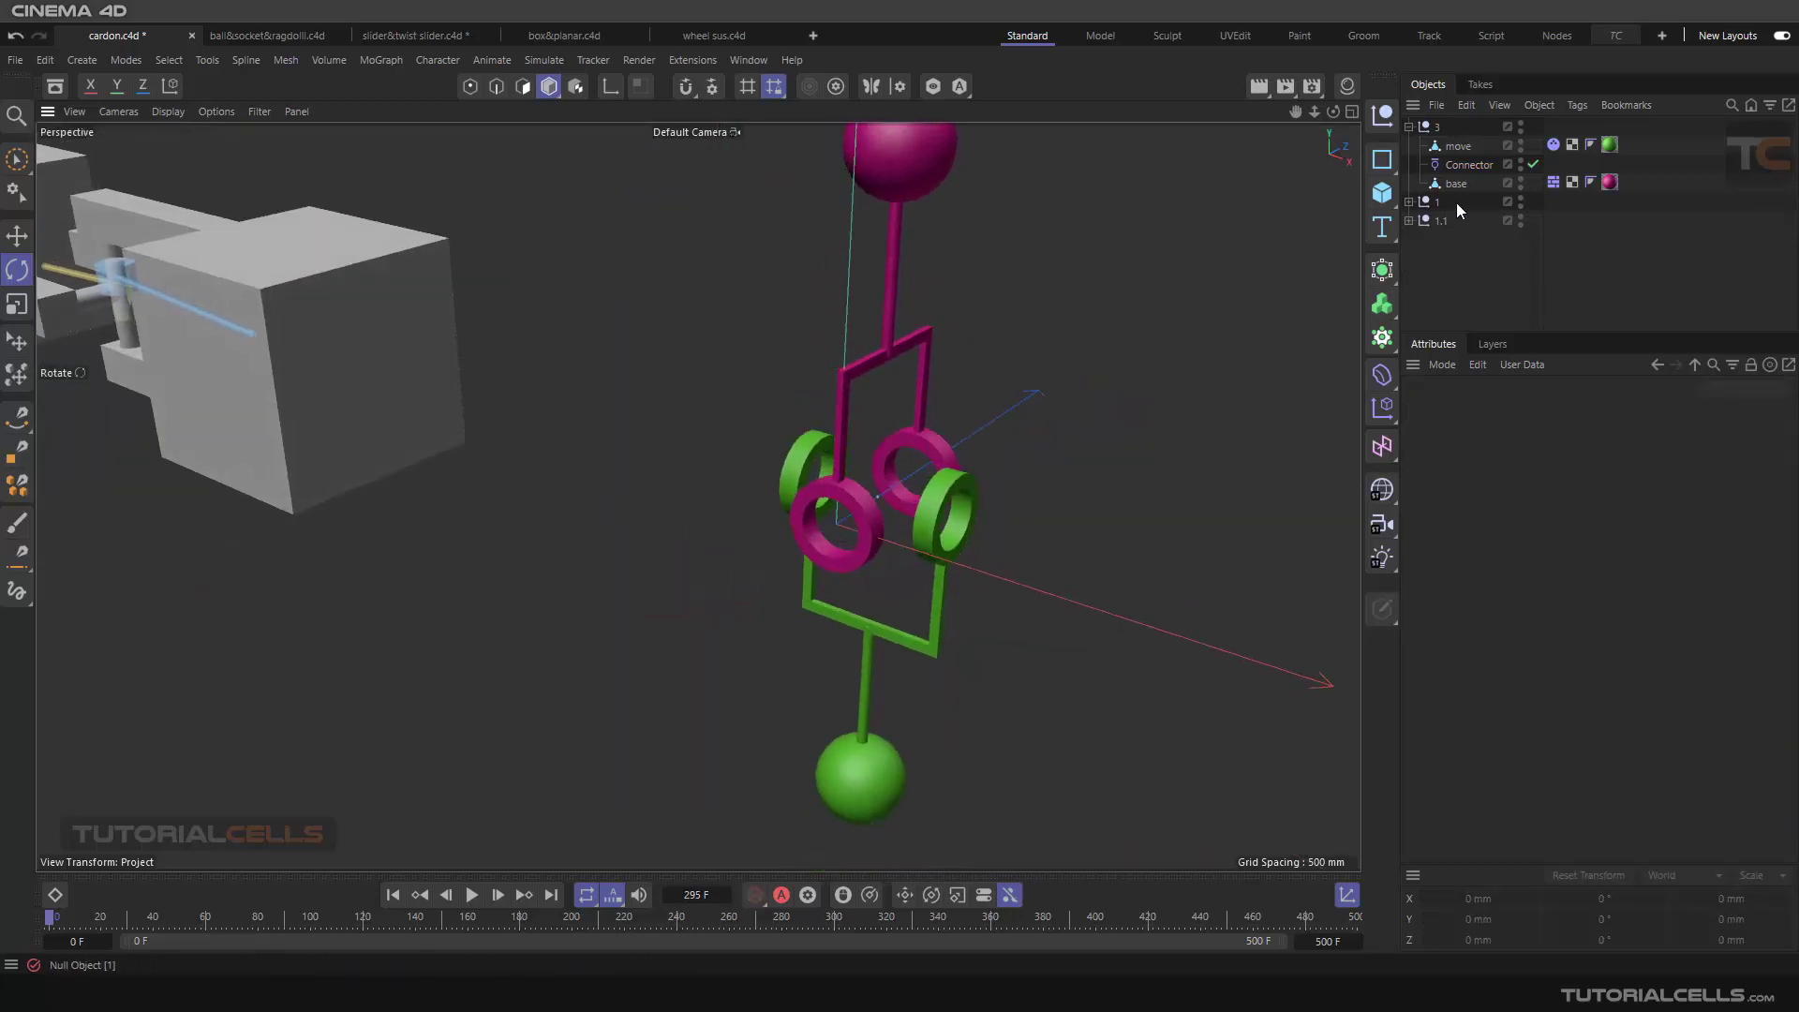
# Step: Reselect the pink and green assembly's connector and examine its Cardan axes from several angles
pyautogui.click(1465, 166)
pyautogui.scroll(3, 785, 536)
pyautogui.moveTo(884, 490)
pyautogui.keyDown('alt'); pyautogui.mouseDown()
pyautogui.moveTo(857, 493)
pyautogui.moveTo(888, 497)
pyautogui.mouseUp(); pyautogui.keyUp('alt')
pyautogui.keyDown('alt'); pyautogui.moveTo(895, 498); pyautogui.dragTo(721, 611, button='middle'); pyautogui.keyUp('alt')
pyautogui.scroll(4, 720, 615)
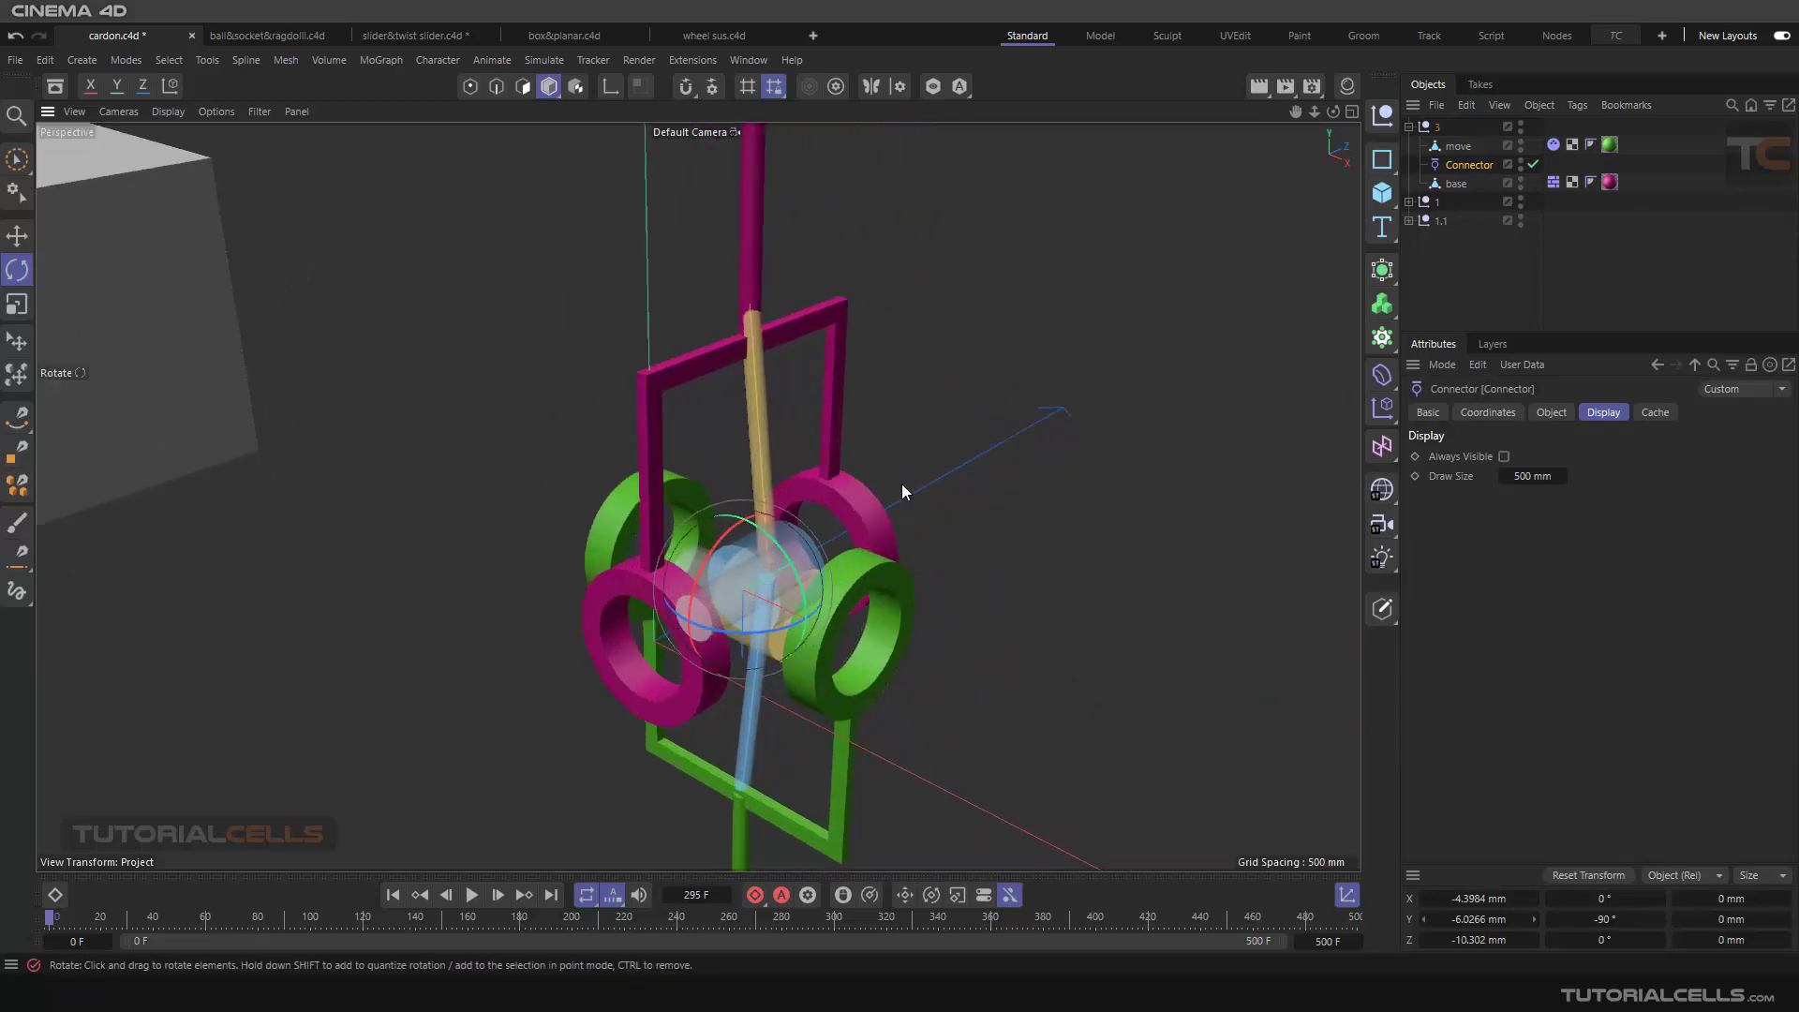
pyautogui.keyDown('alt'); pyautogui.moveTo(773, 498); pyautogui.dragTo(692, 497); pyautogui.keyUp('alt')
pyautogui.scroll(-4, 808, 493)
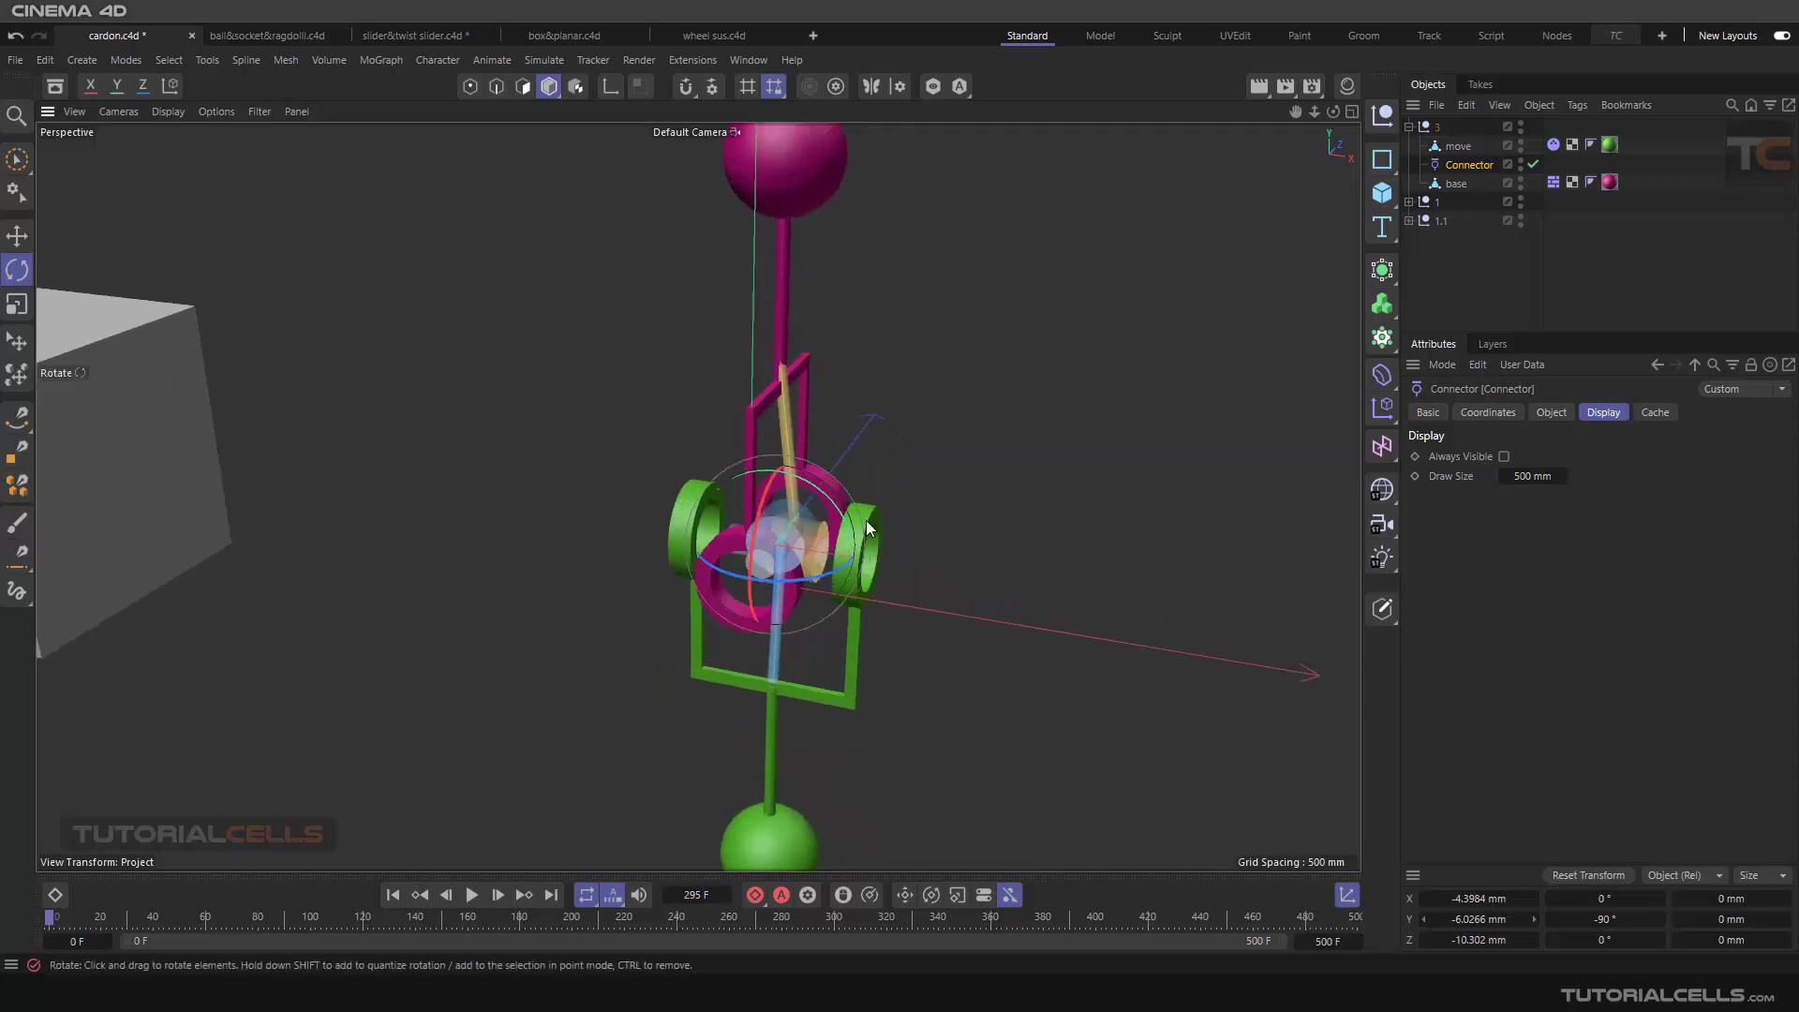
pyautogui.moveTo(821, 528)
pyautogui.keyDown('alt'); pyautogui.mouseDown()
pyautogui.moveTo(779, 531)
pyautogui.moveTo(812, 537)
pyautogui.mouseUp(); pyautogui.keyUp('alt')
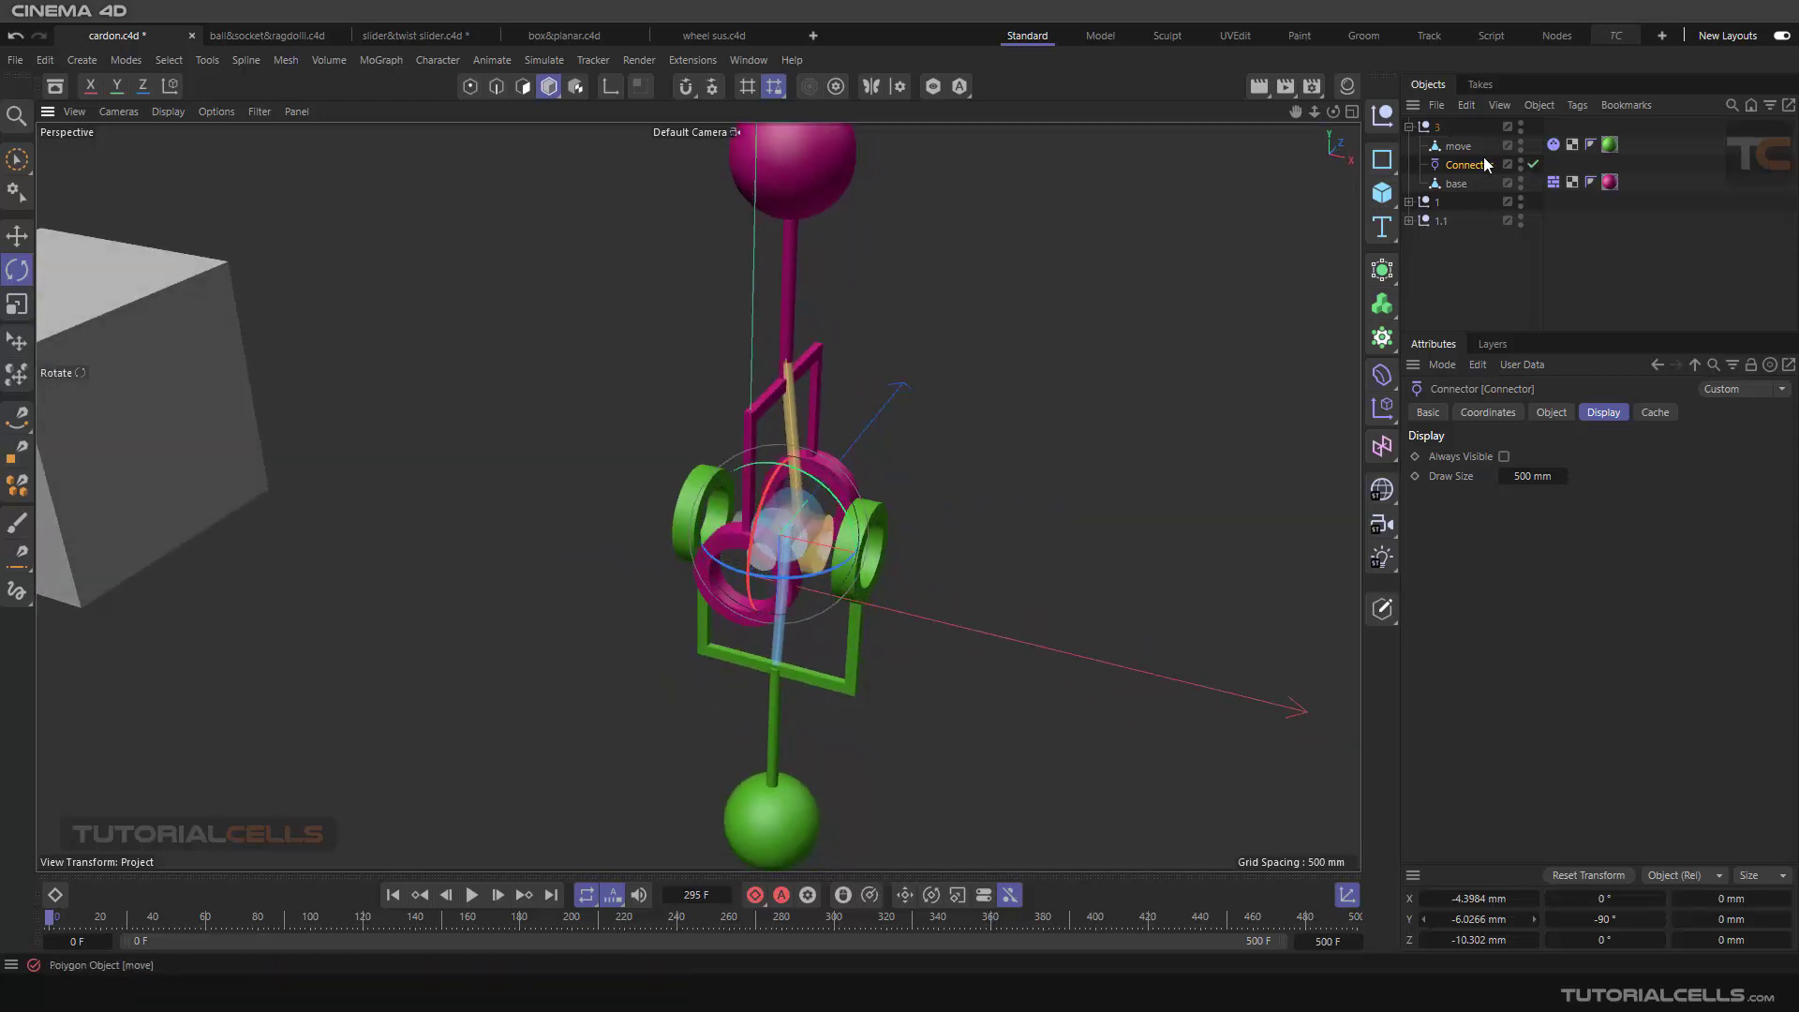
# Step: Review the connector's object properties, deselect it, and play the simulation while examining the pink and green joint from several angles
pyautogui.click(1548, 413)
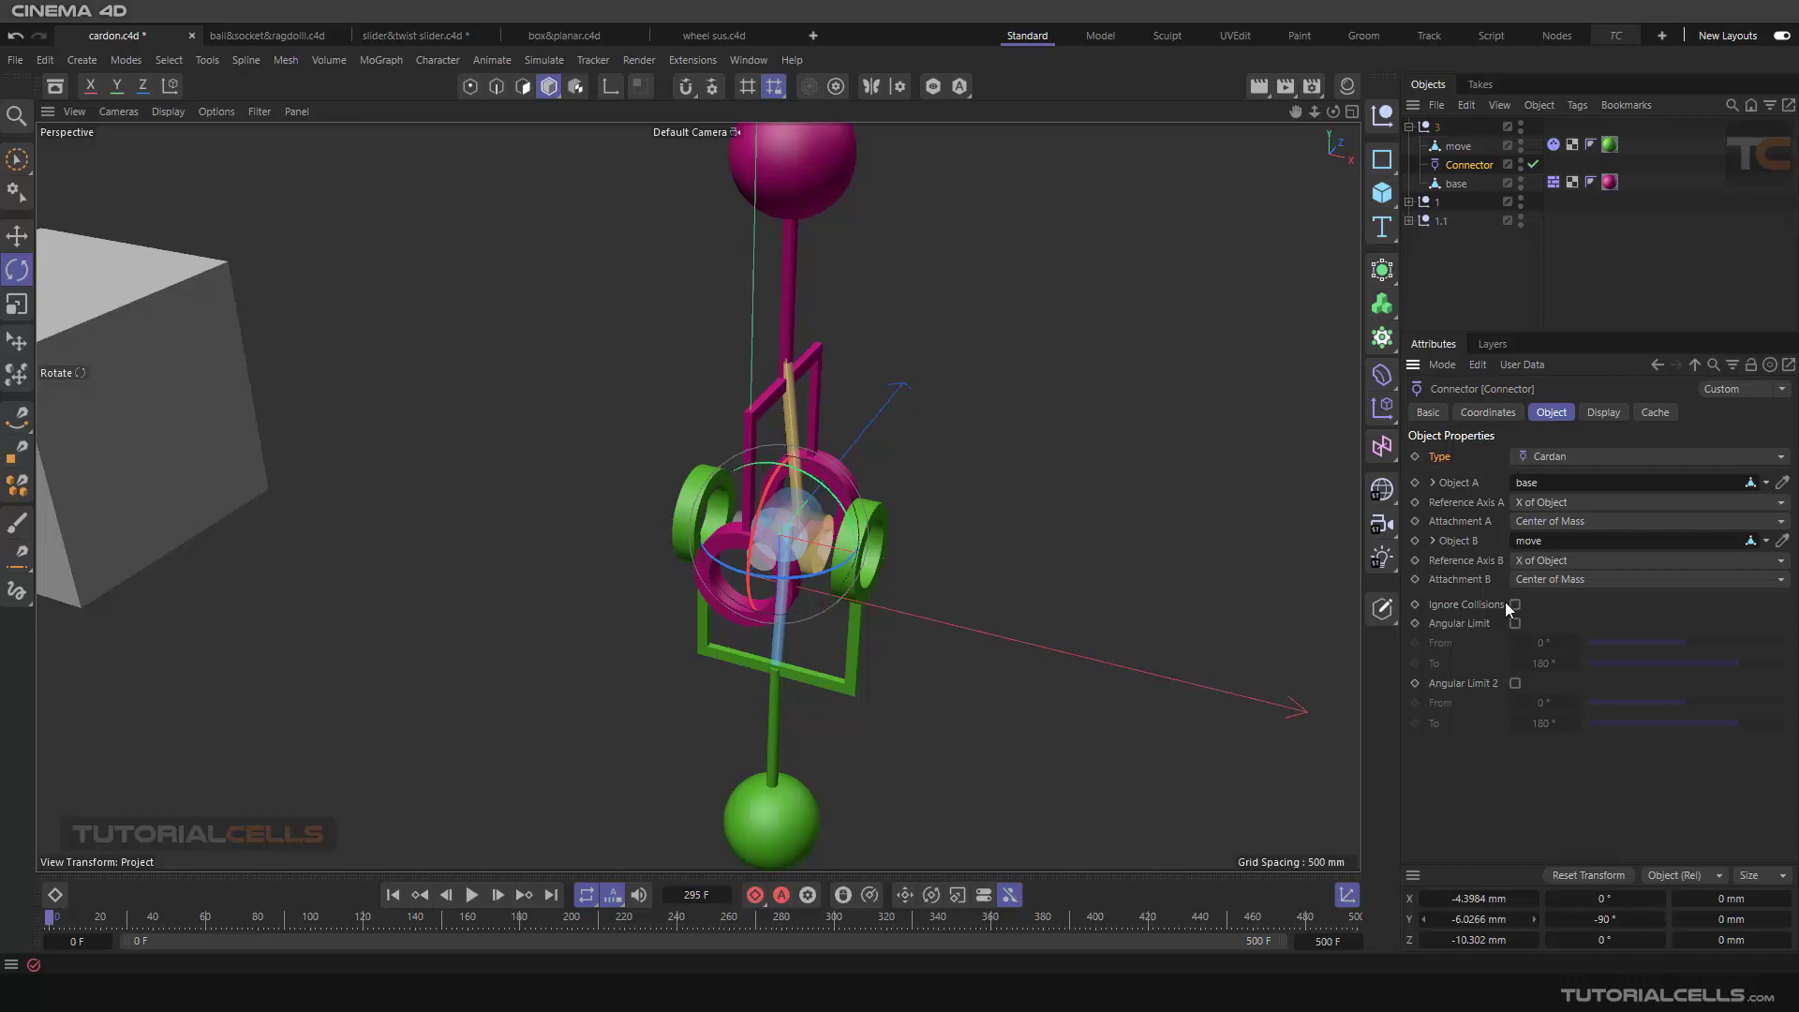
pyautogui.click(1099, 373)
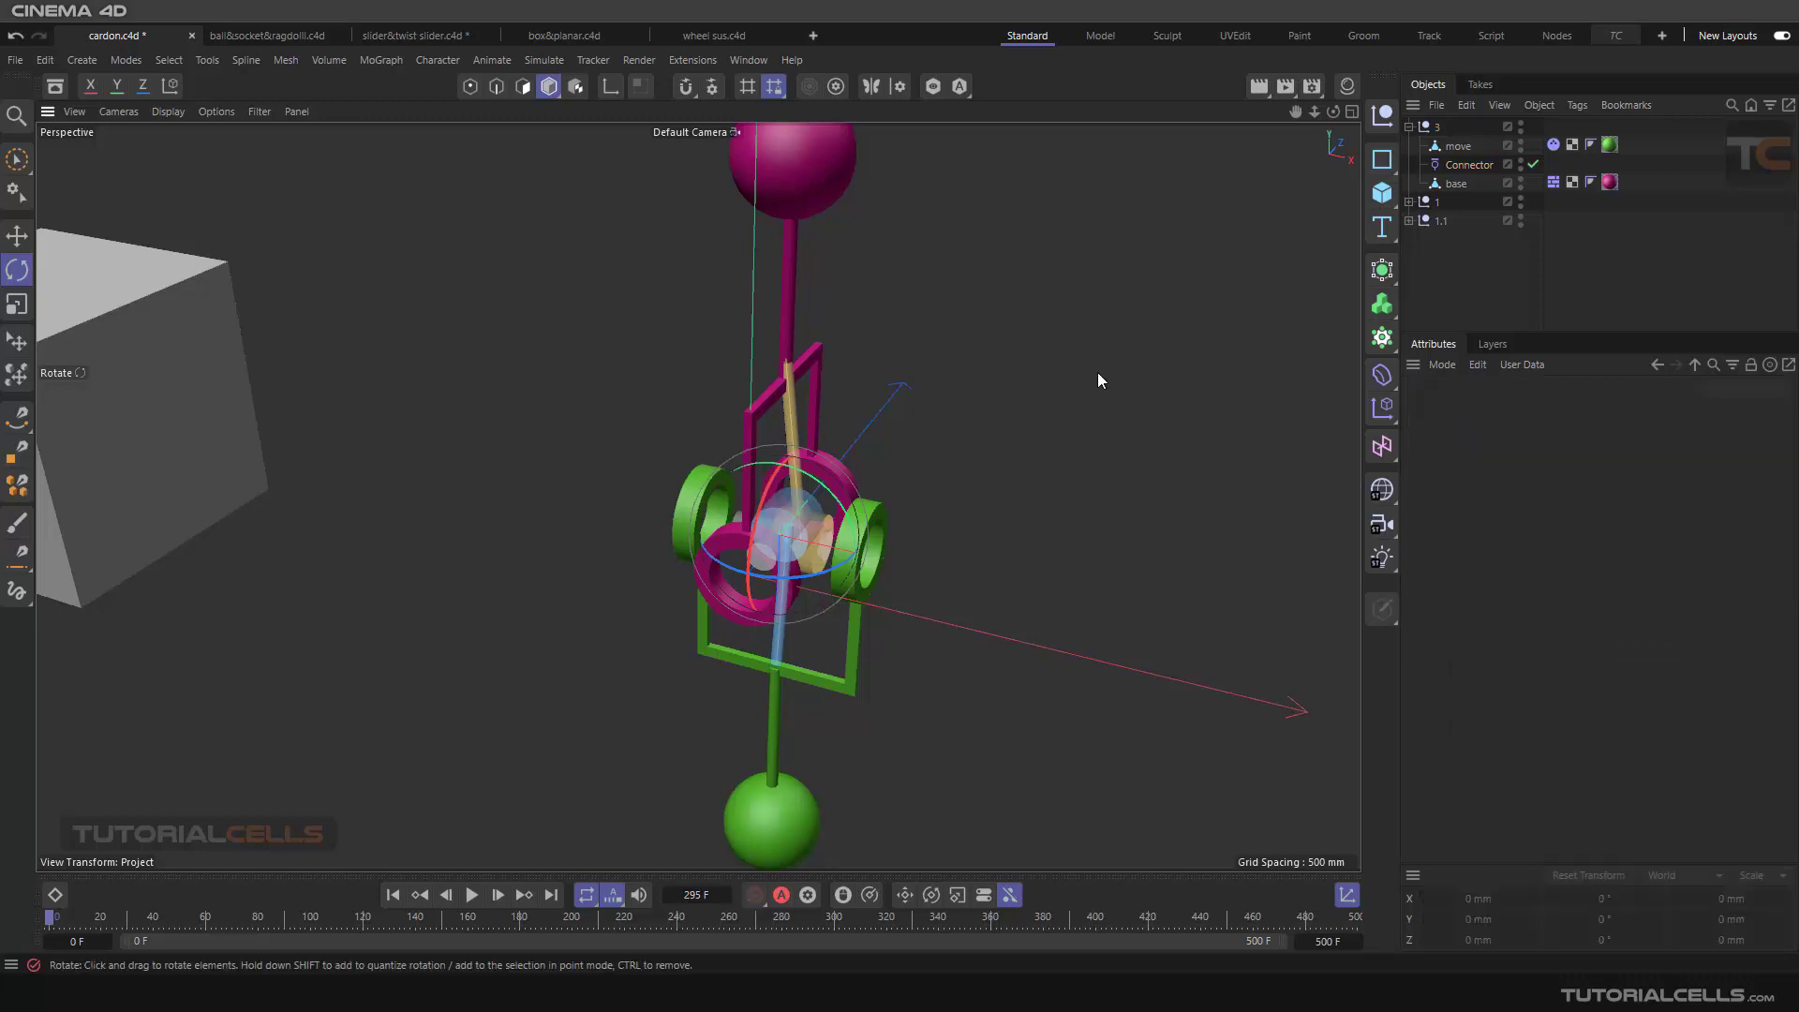
pyautogui.scroll(-6, 847, 531)
pyautogui.scroll(2, 829, 514)
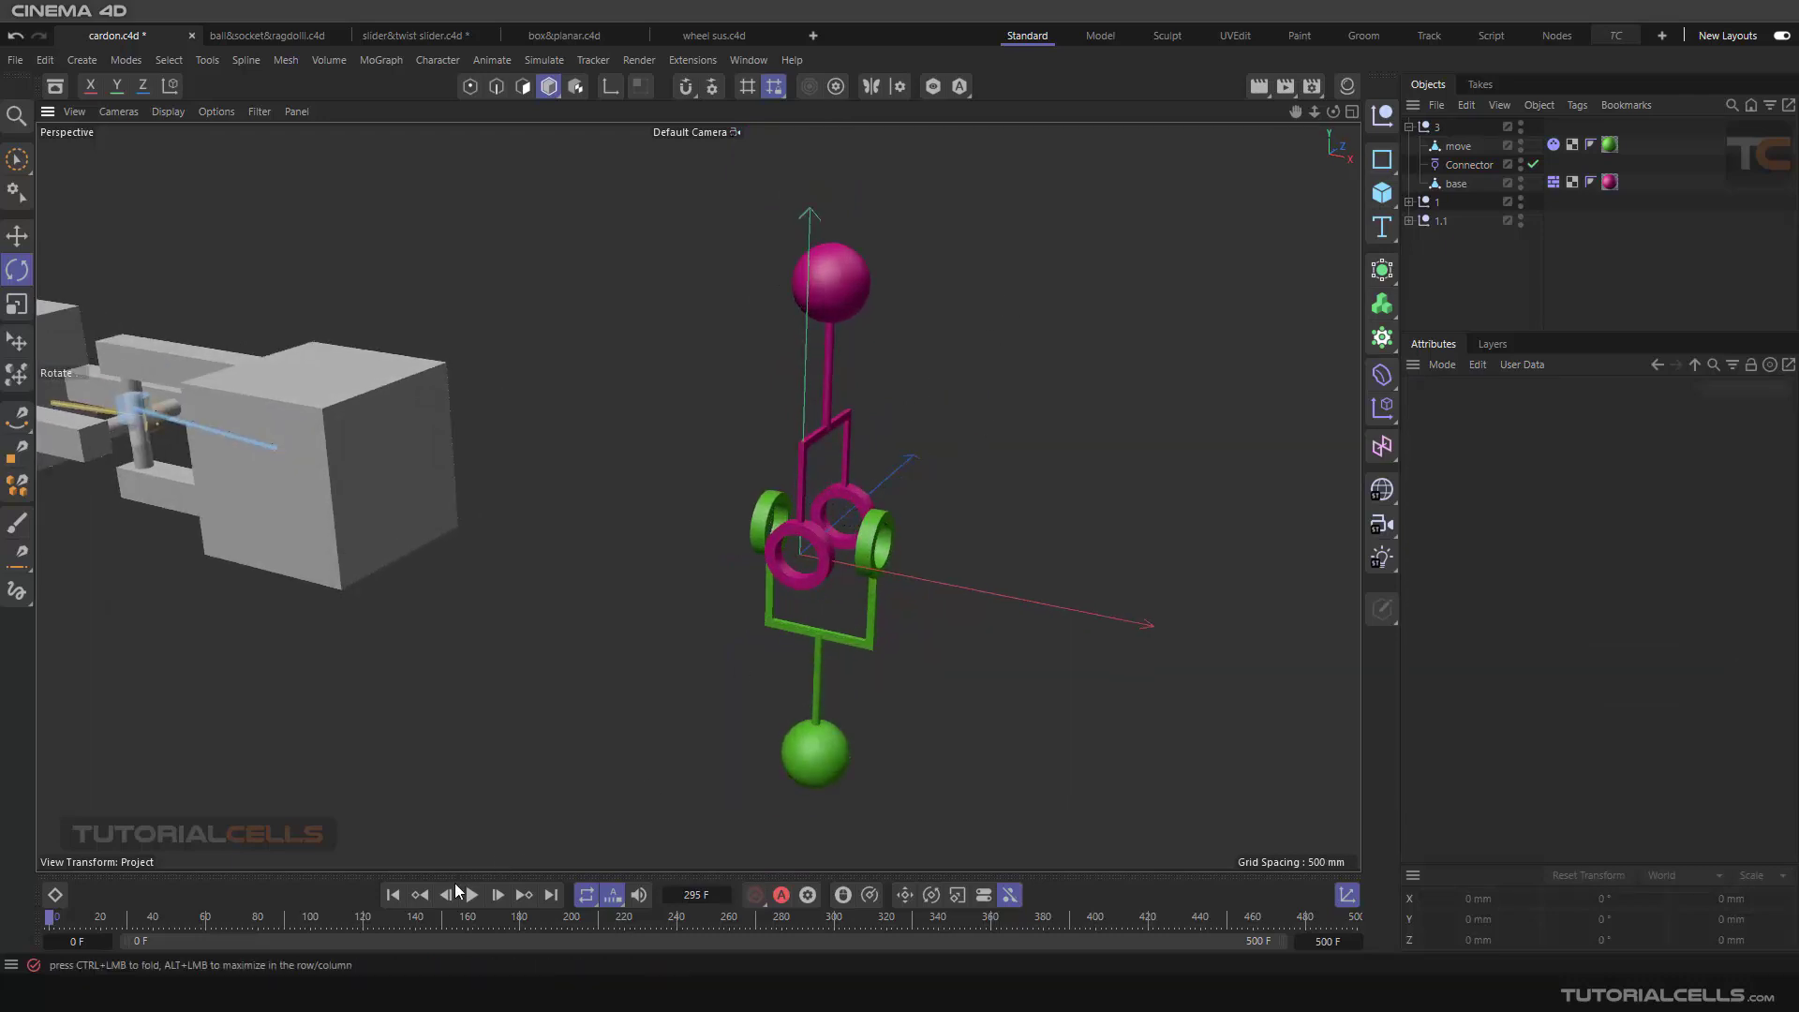
pyautogui.keyDown('alt'); pyautogui.moveTo(874, 643); pyautogui.dragTo(717, 470); pyautogui.keyUp('alt')
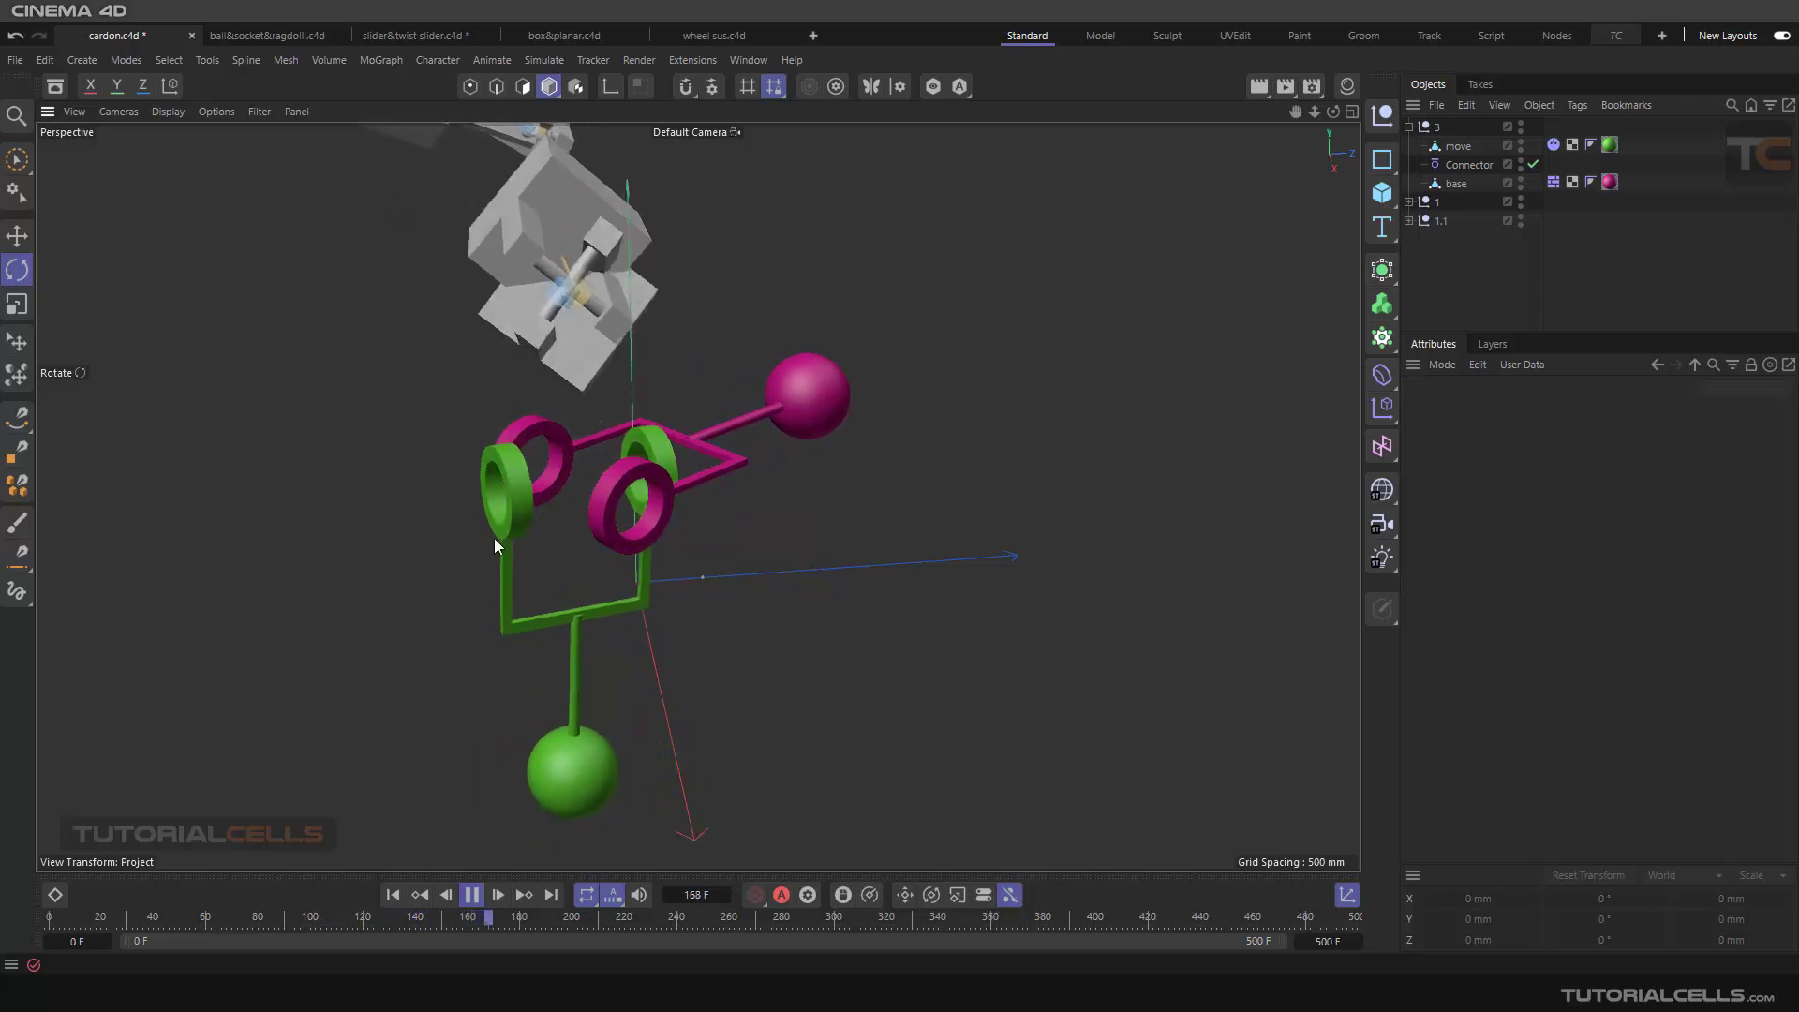
pyautogui.moveTo(566, 465)
pyautogui.keyDown('alt'); pyautogui.mouseDown()
pyautogui.moveTo(610, 500)
pyautogui.moveTo(856, 521)
pyautogui.moveTo(566, 451)
pyautogui.mouseUp(); pyautogui.keyUp('alt')
pyautogui.keyDown('alt'); pyautogui.moveTo(566, 452); pyautogui.dragTo(763, 532, button='middle'); pyautogui.keyUp('alt')
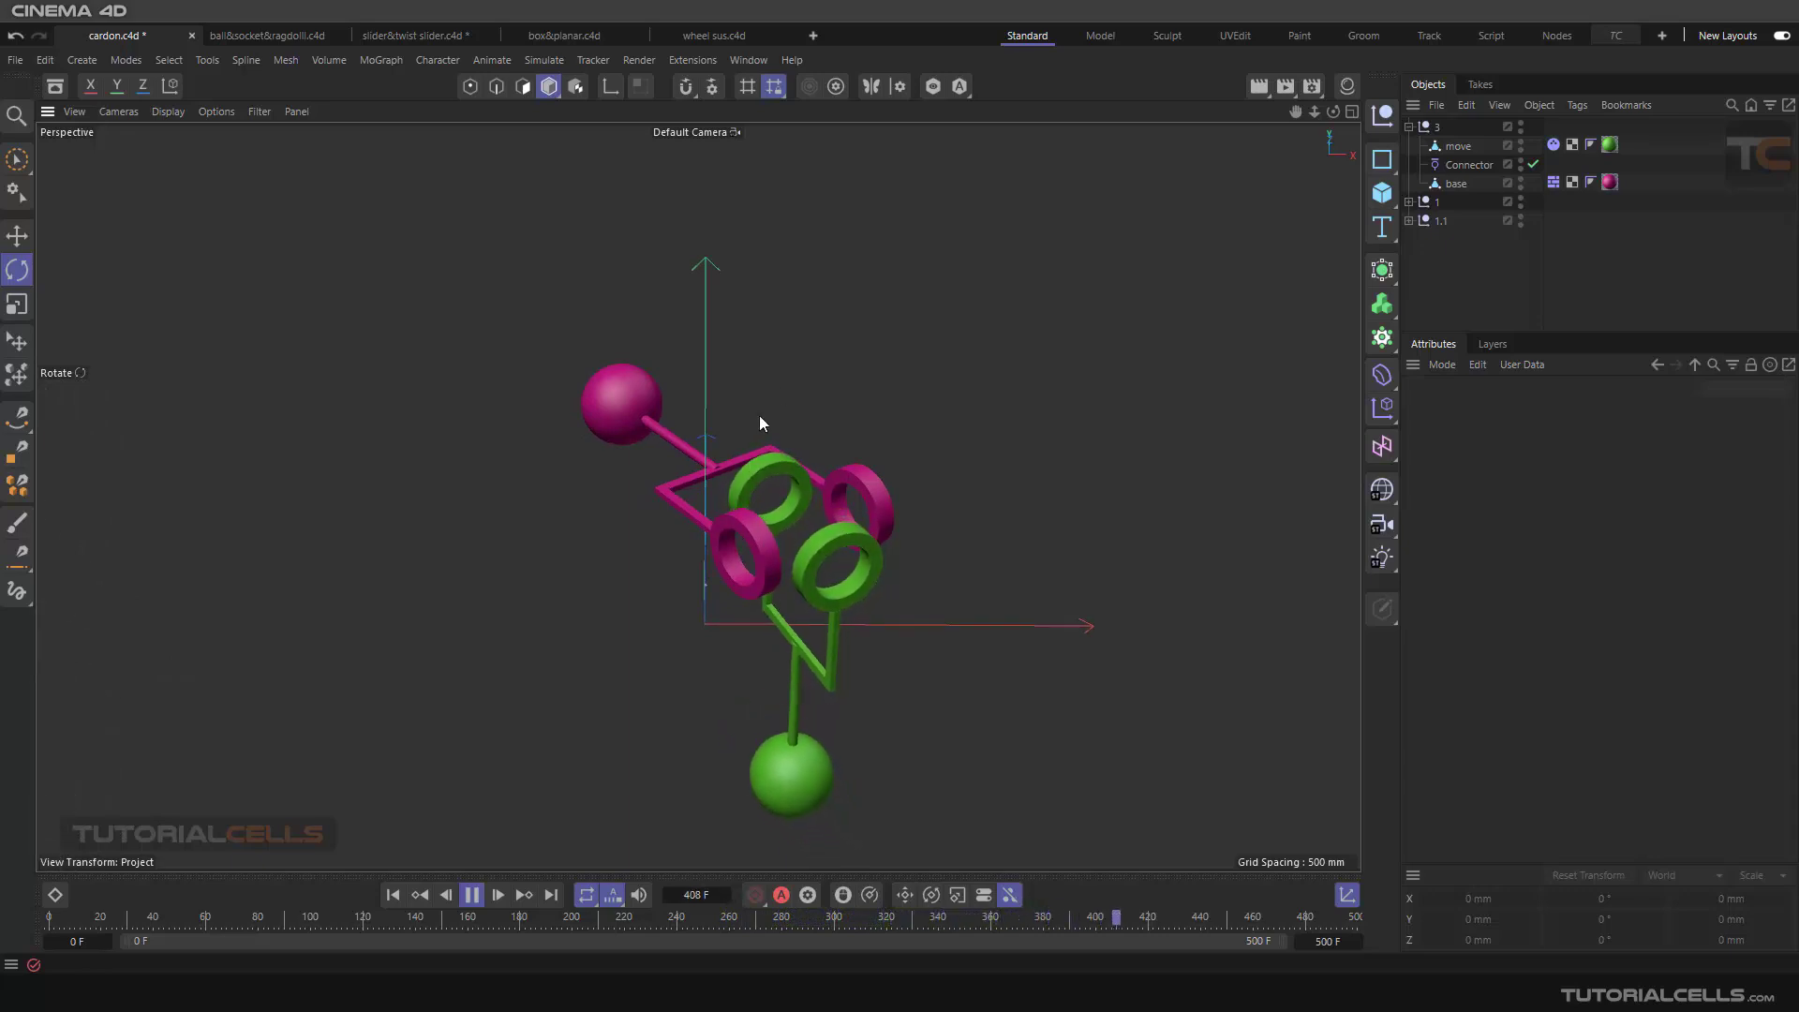
pyautogui.moveTo(799, 615)
pyautogui.keyDown('alt'); pyautogui.mouseDown()
pyautogui.moveTo(863, 606)
pyautogui.moveTo(849, 529)
pyautogui.moveTo(833, 607)
pyautogui.mouseUp(); pyautogui.keyUp('alt')
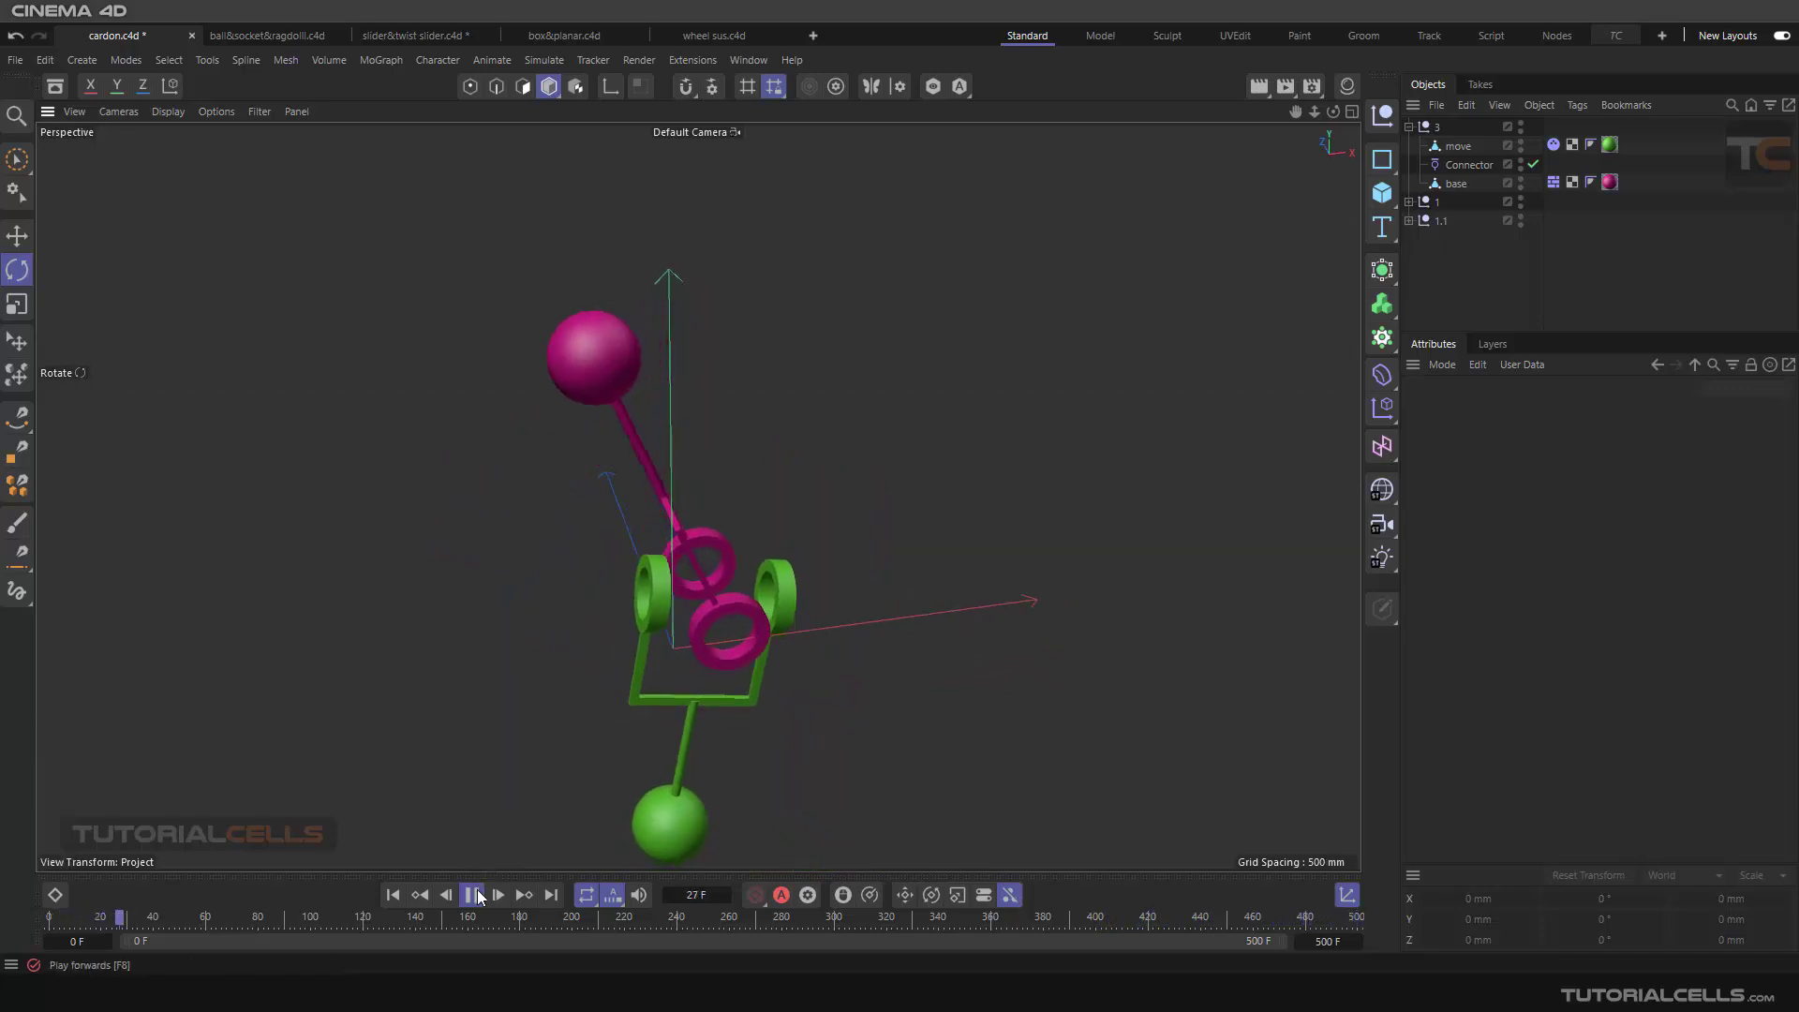
pyautogui.keyDown('alt'); pyautogui.moveTo(817, 536); pyautogui.dragTo(879, 503); pyautogui.keyUp('alt')
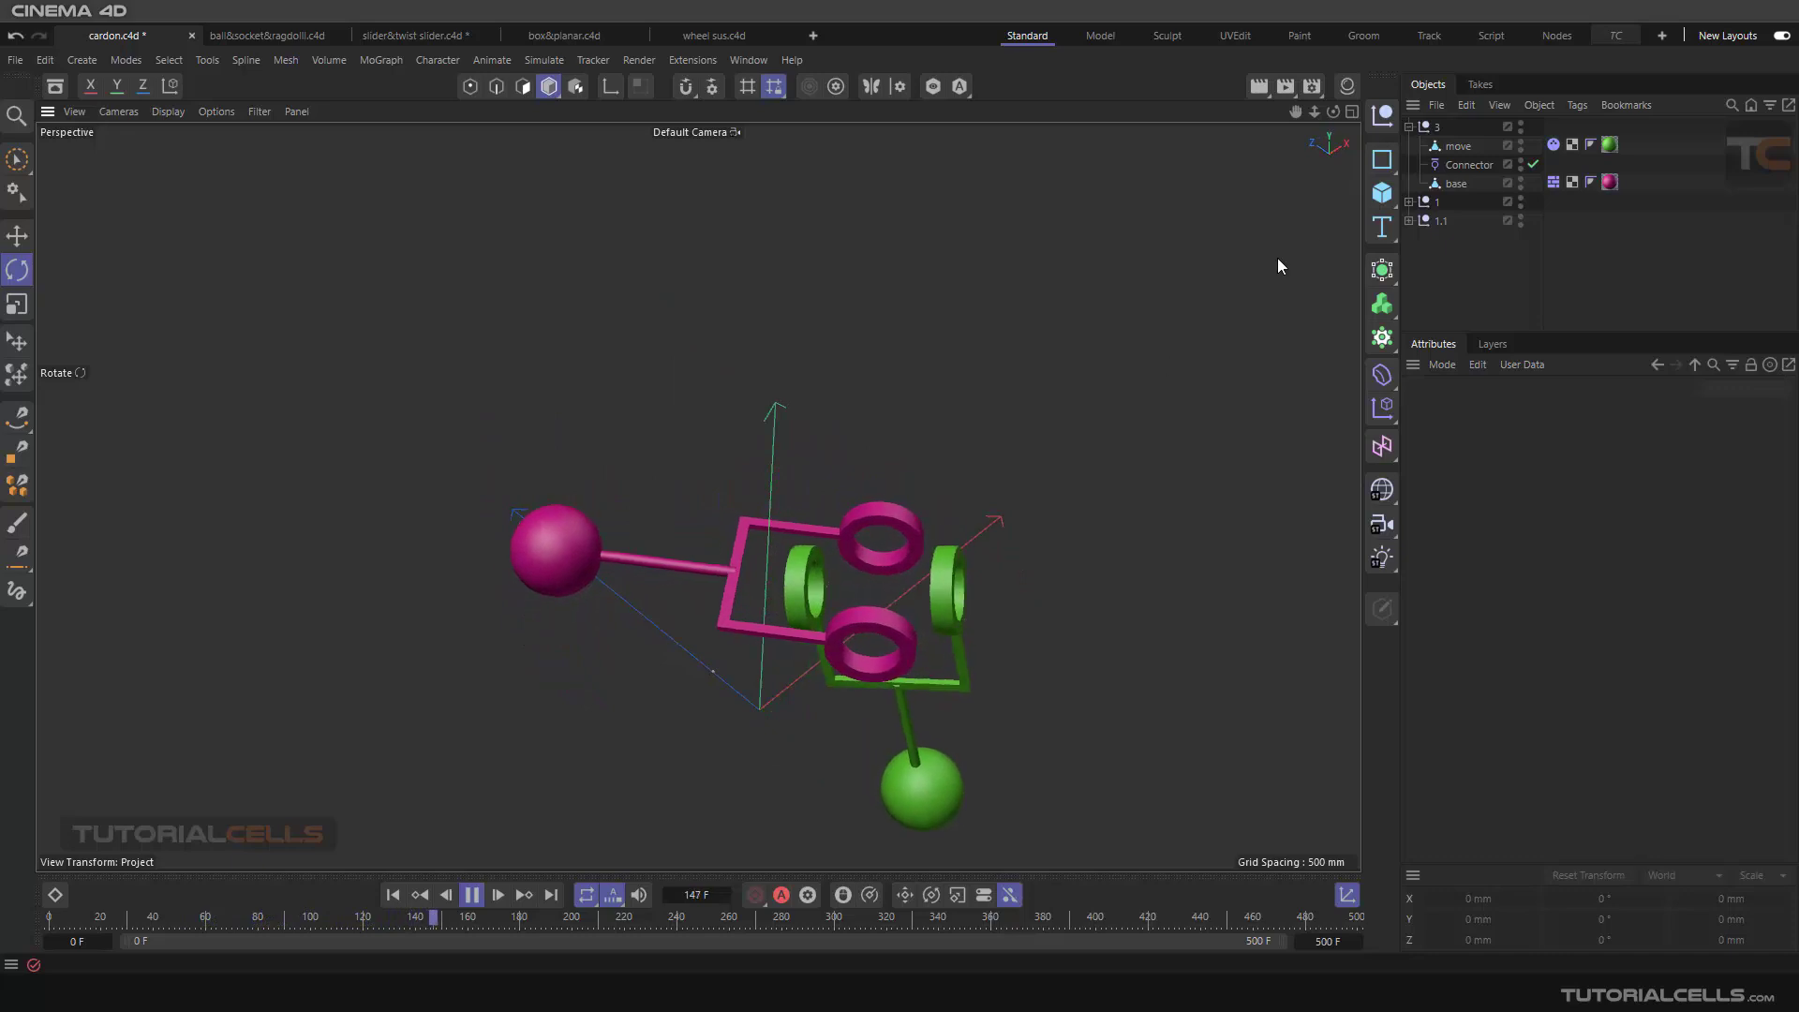
# Step: Reduce the connector's Draw Size to about 407 mm and make the connector always visible, then deselect it
pyautogui.click(1455, 168)
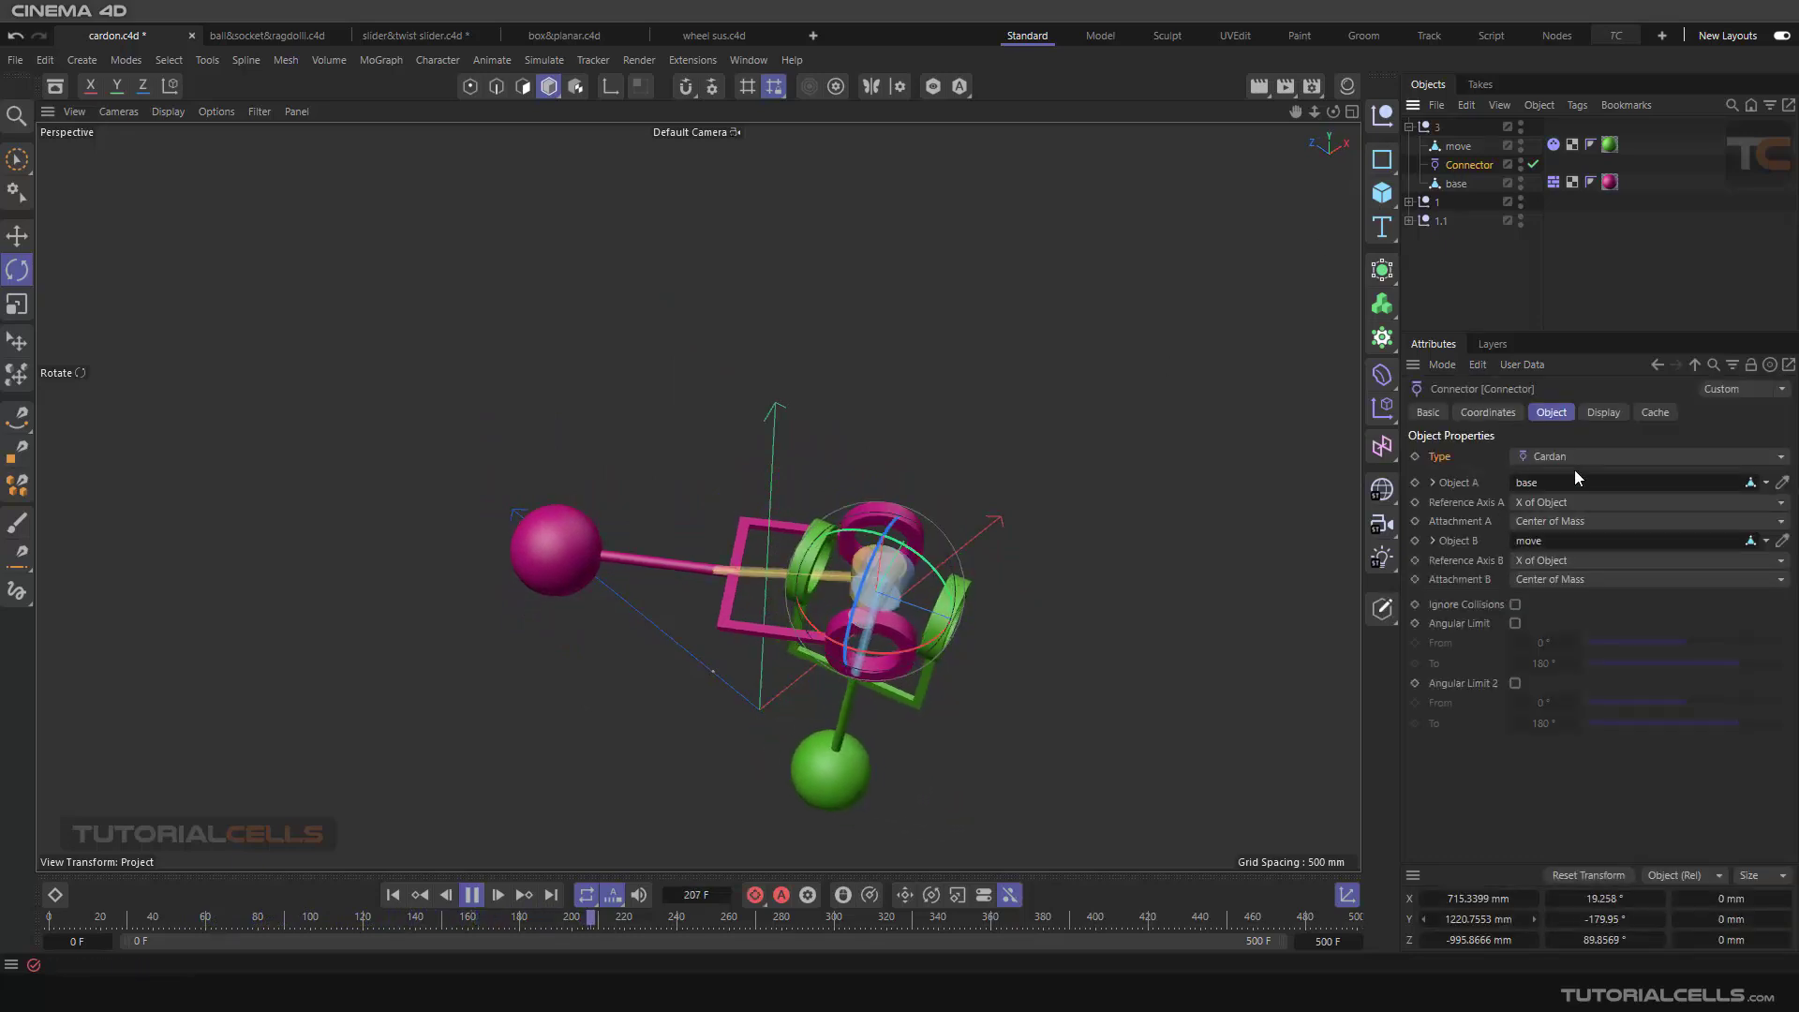
pyautogui.click(1604, 414)
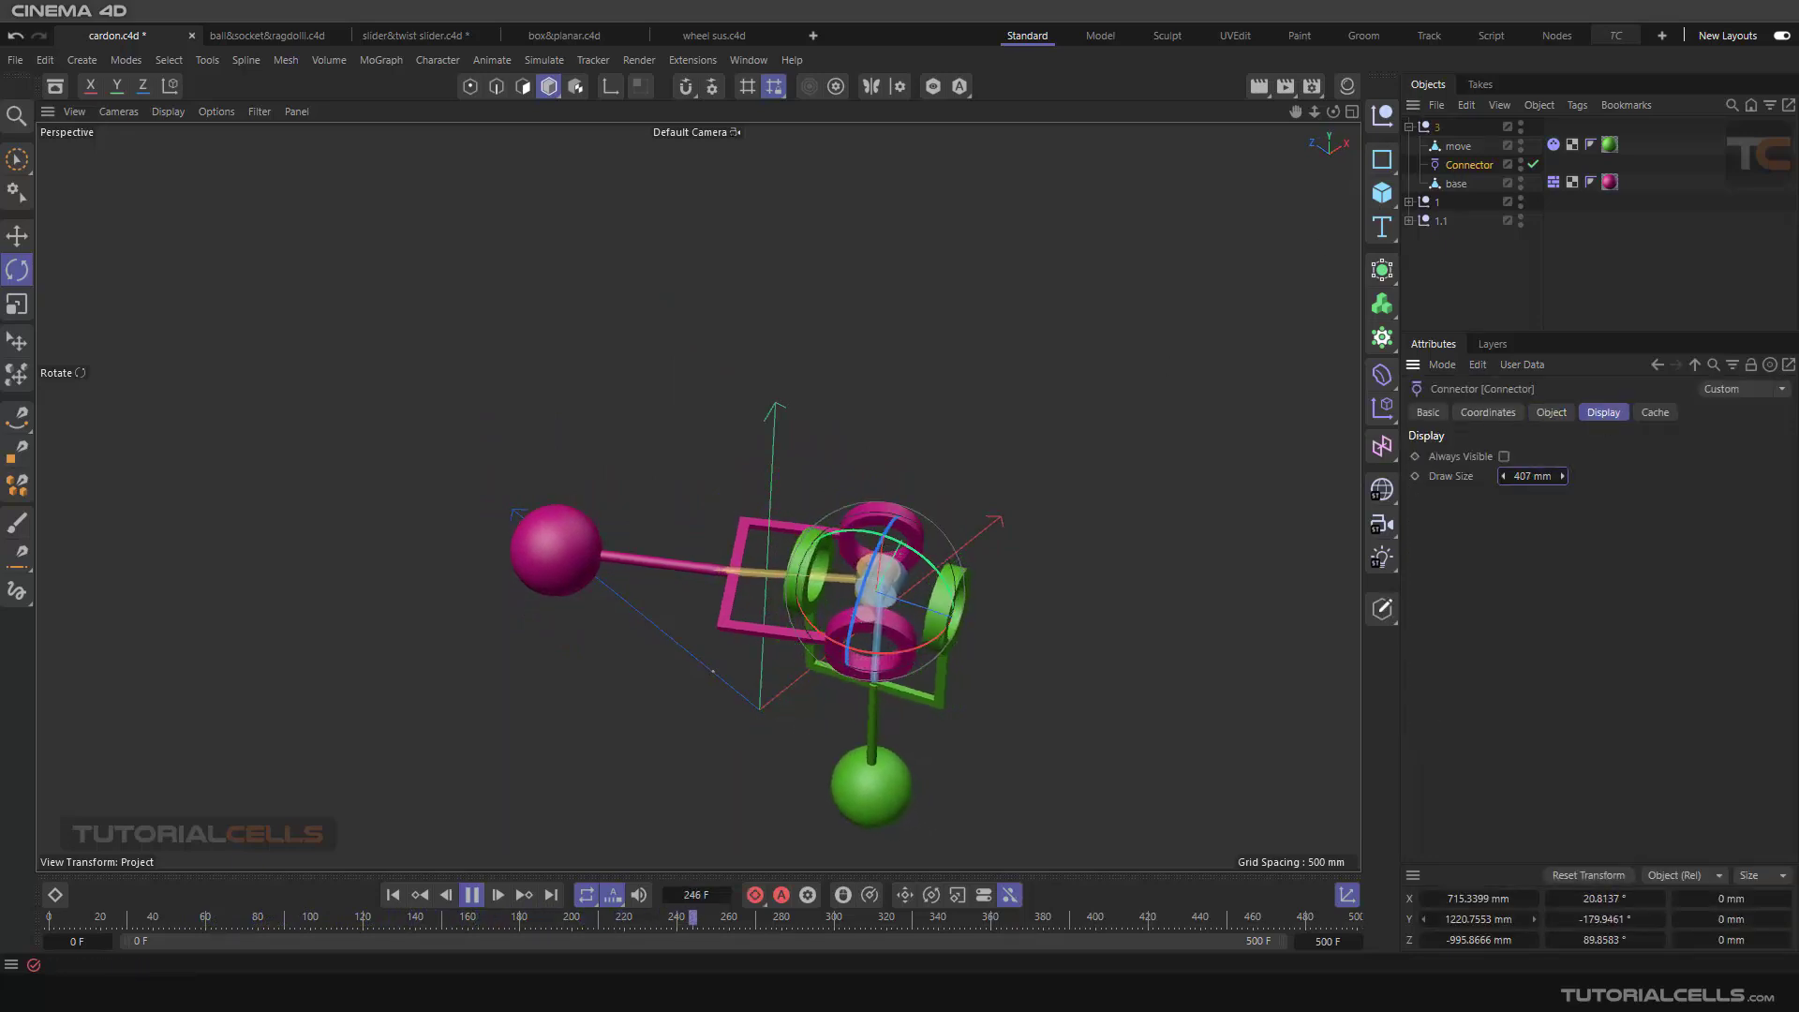
pyautogui.click(937, 589)
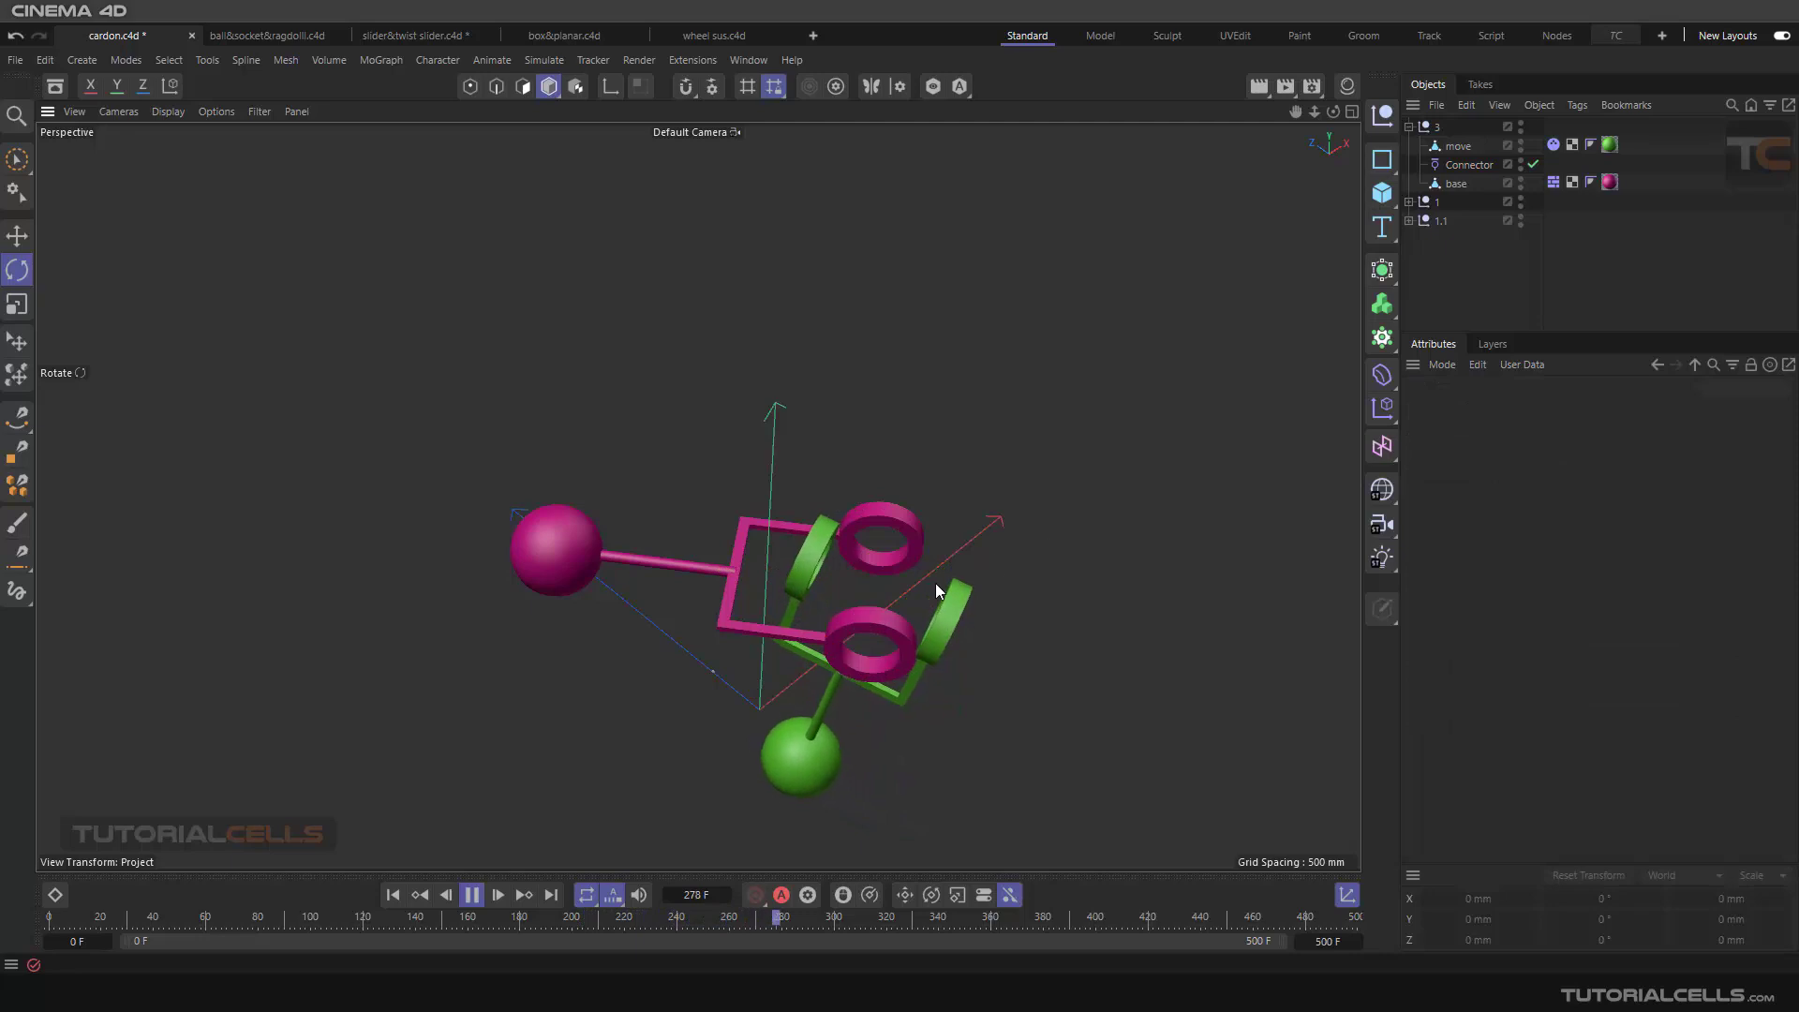
pyautogui.click(1478, 167)
pyautogui.click(954, 462)
# Step: Examine the connector's moving axes up close from several angles during playback and pause the simulation
pyautogui.keyDown('alt'); pyautogui.moveTo(857, 499); pyautogui.dragTo(599, 523); pyautogui.keyUp('alt')
pyautogui.scroll(3, 836, 609)
pyautogui.scroll(2, 837, 611)
pyautogui.keyDown('alt'); pyautogui.moveTo(836, 609); pyautogui.dragTo(811, 653); pyautogui.keyUp('alt')
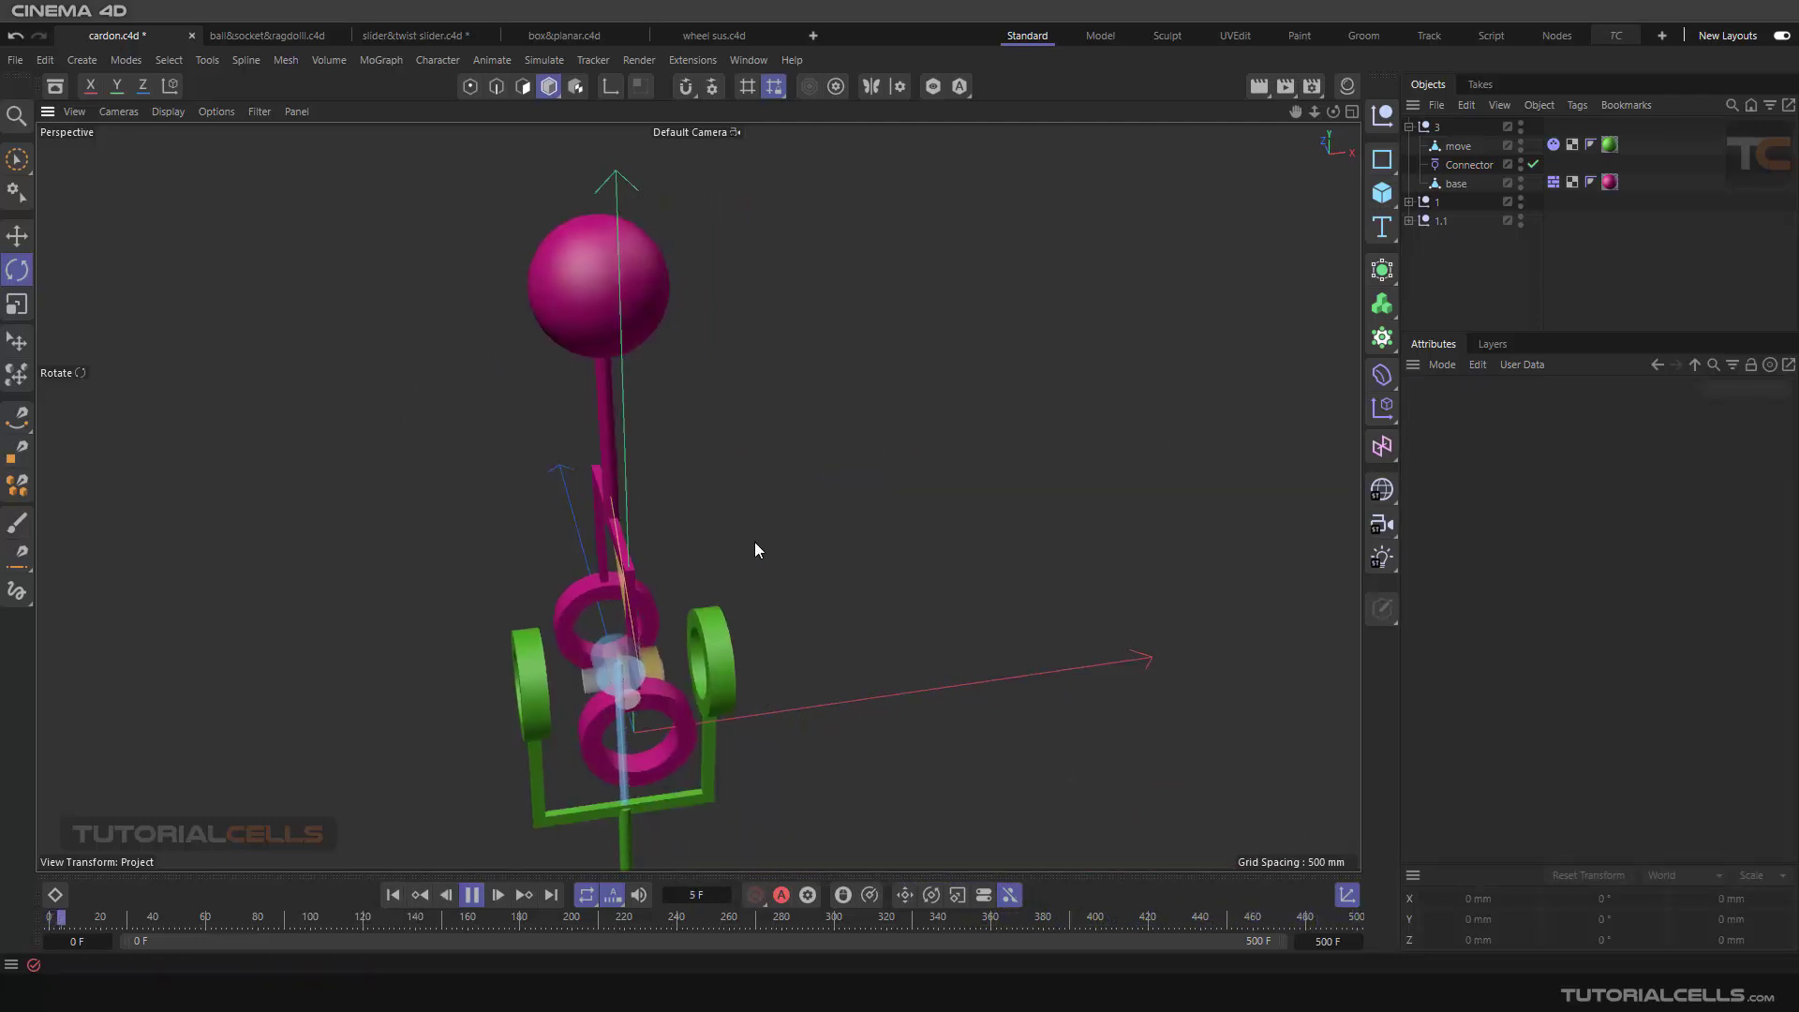
pyautogui.keyDown('alt'); pyautogui.moveTo(733, 600); pyautogui.dragTo(591, 656); pyautogui.keyUp('alt')
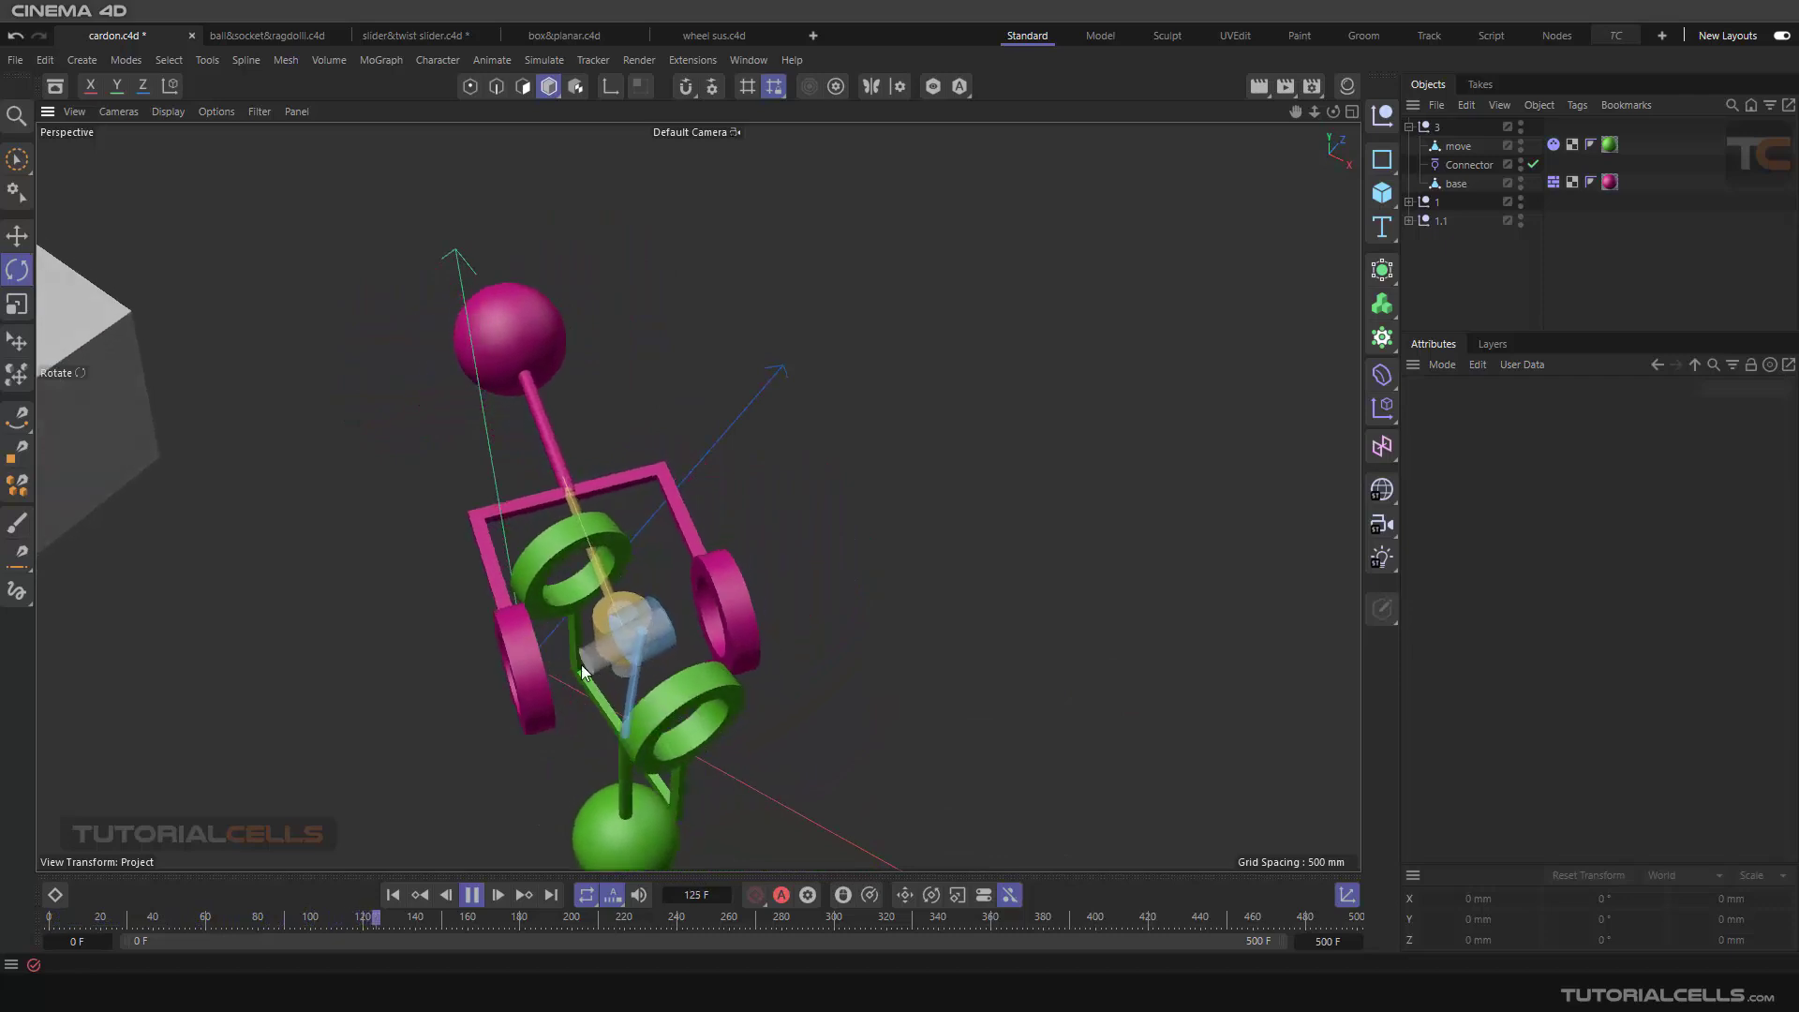
pyautogui.keyDown('alt'); pyautogui.moveTo(485, 656); pyautogui.dragTo(570, 638); pyautogui.keyUp('alt')
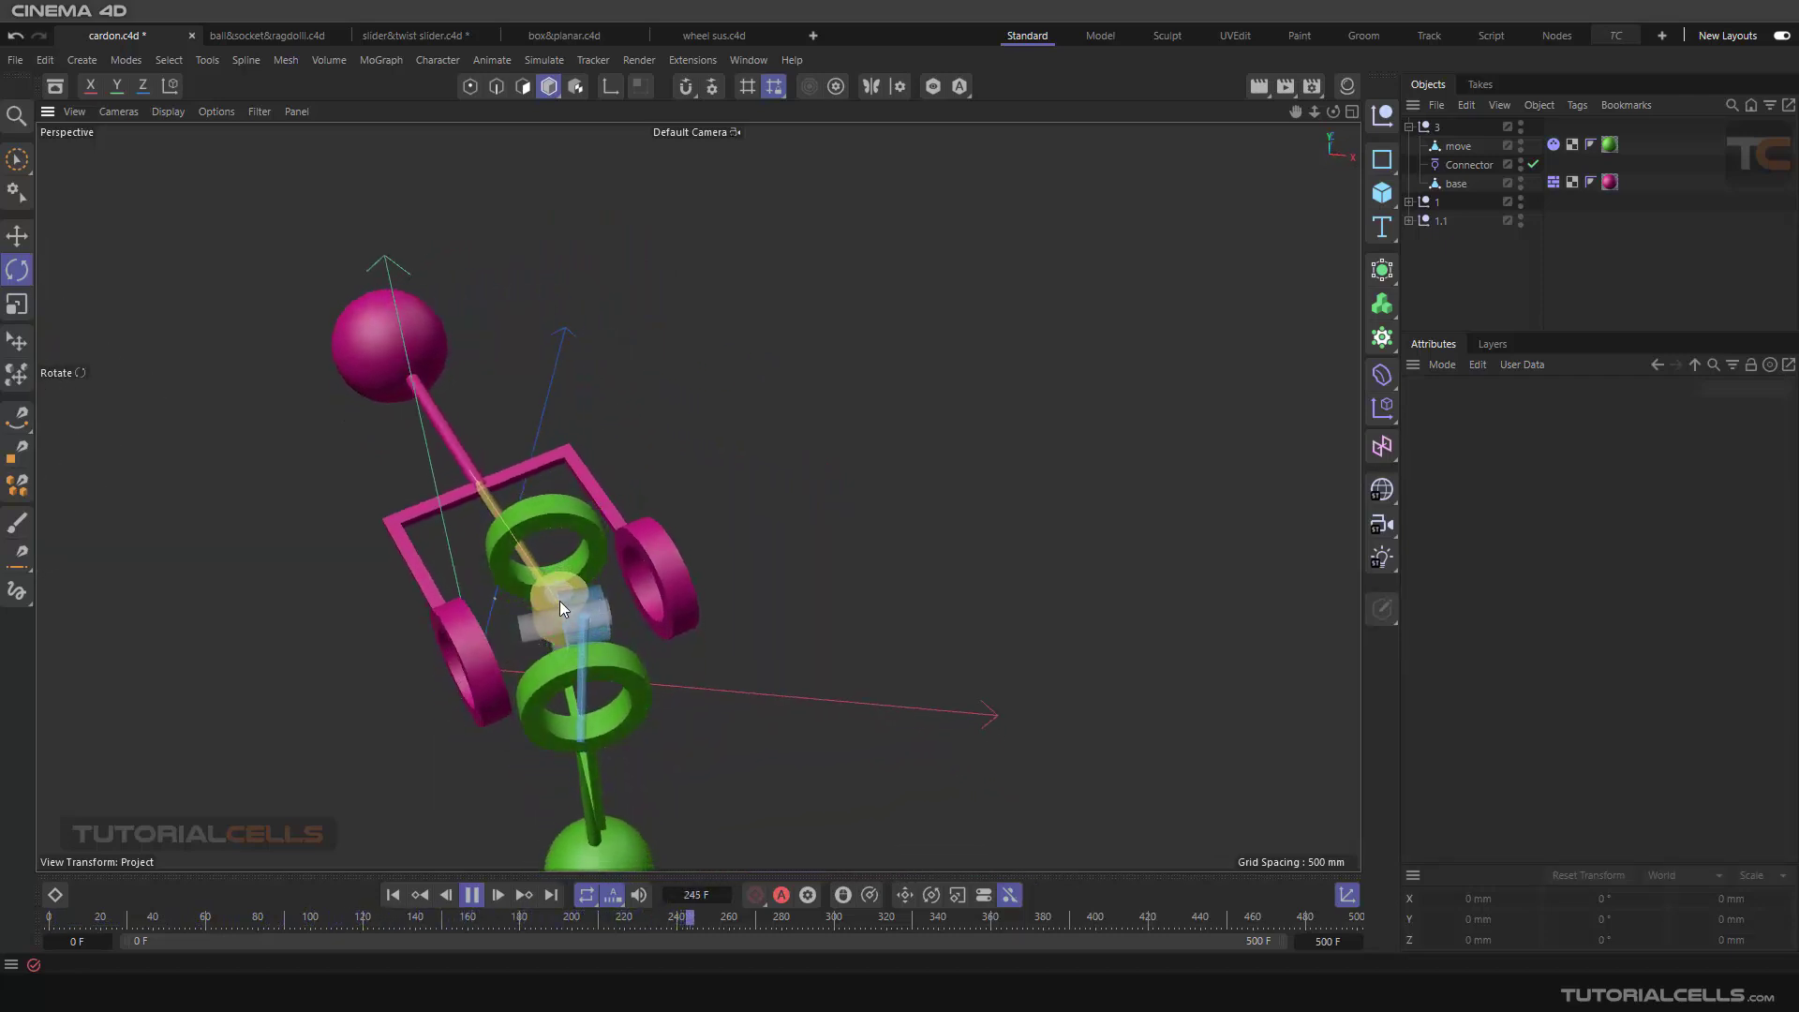
pyautogui.scroll(5, 562, 599)
pyautogui.keyDown('alt'); pyautogui.moveTo(570, 591); pyautogui.dragTo(637, 561); pyautogui.keyUp('alt')
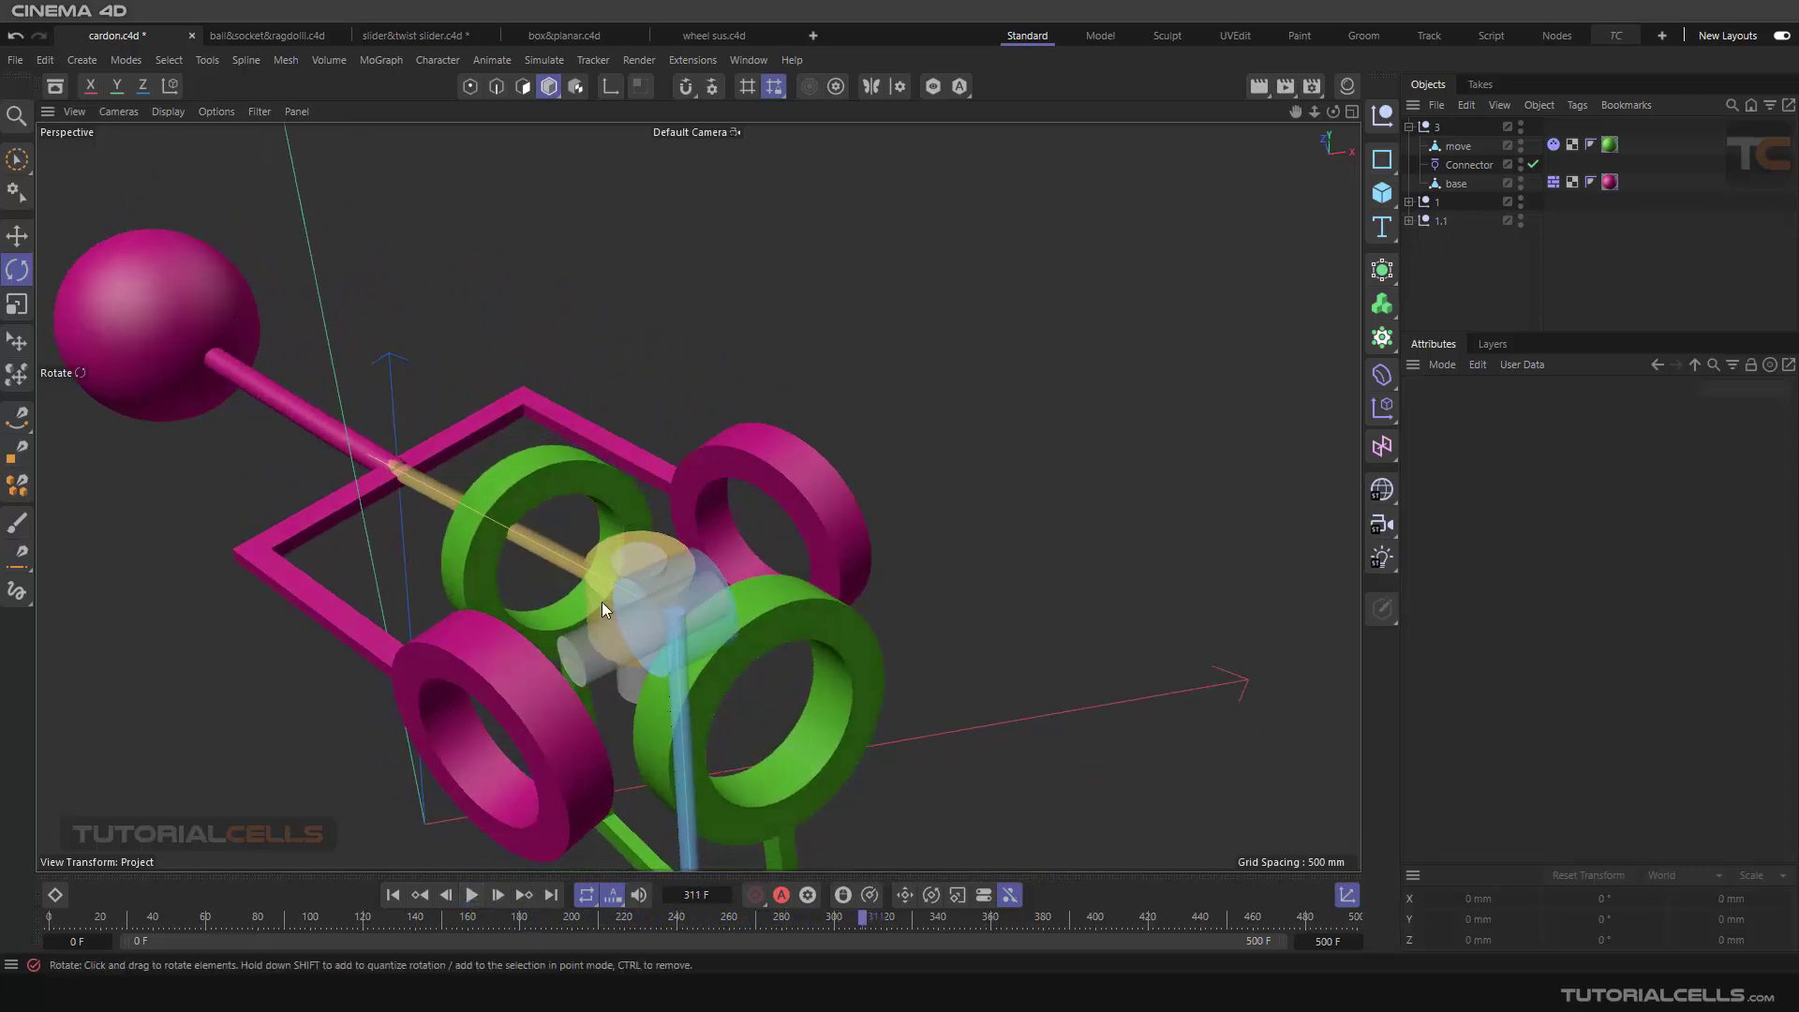
pyautogui.keyDown('alt'); pyautogui.moveTo(602, 608); pyautogui.dragTo(647, 665); pyautogui.keyUp('alt')
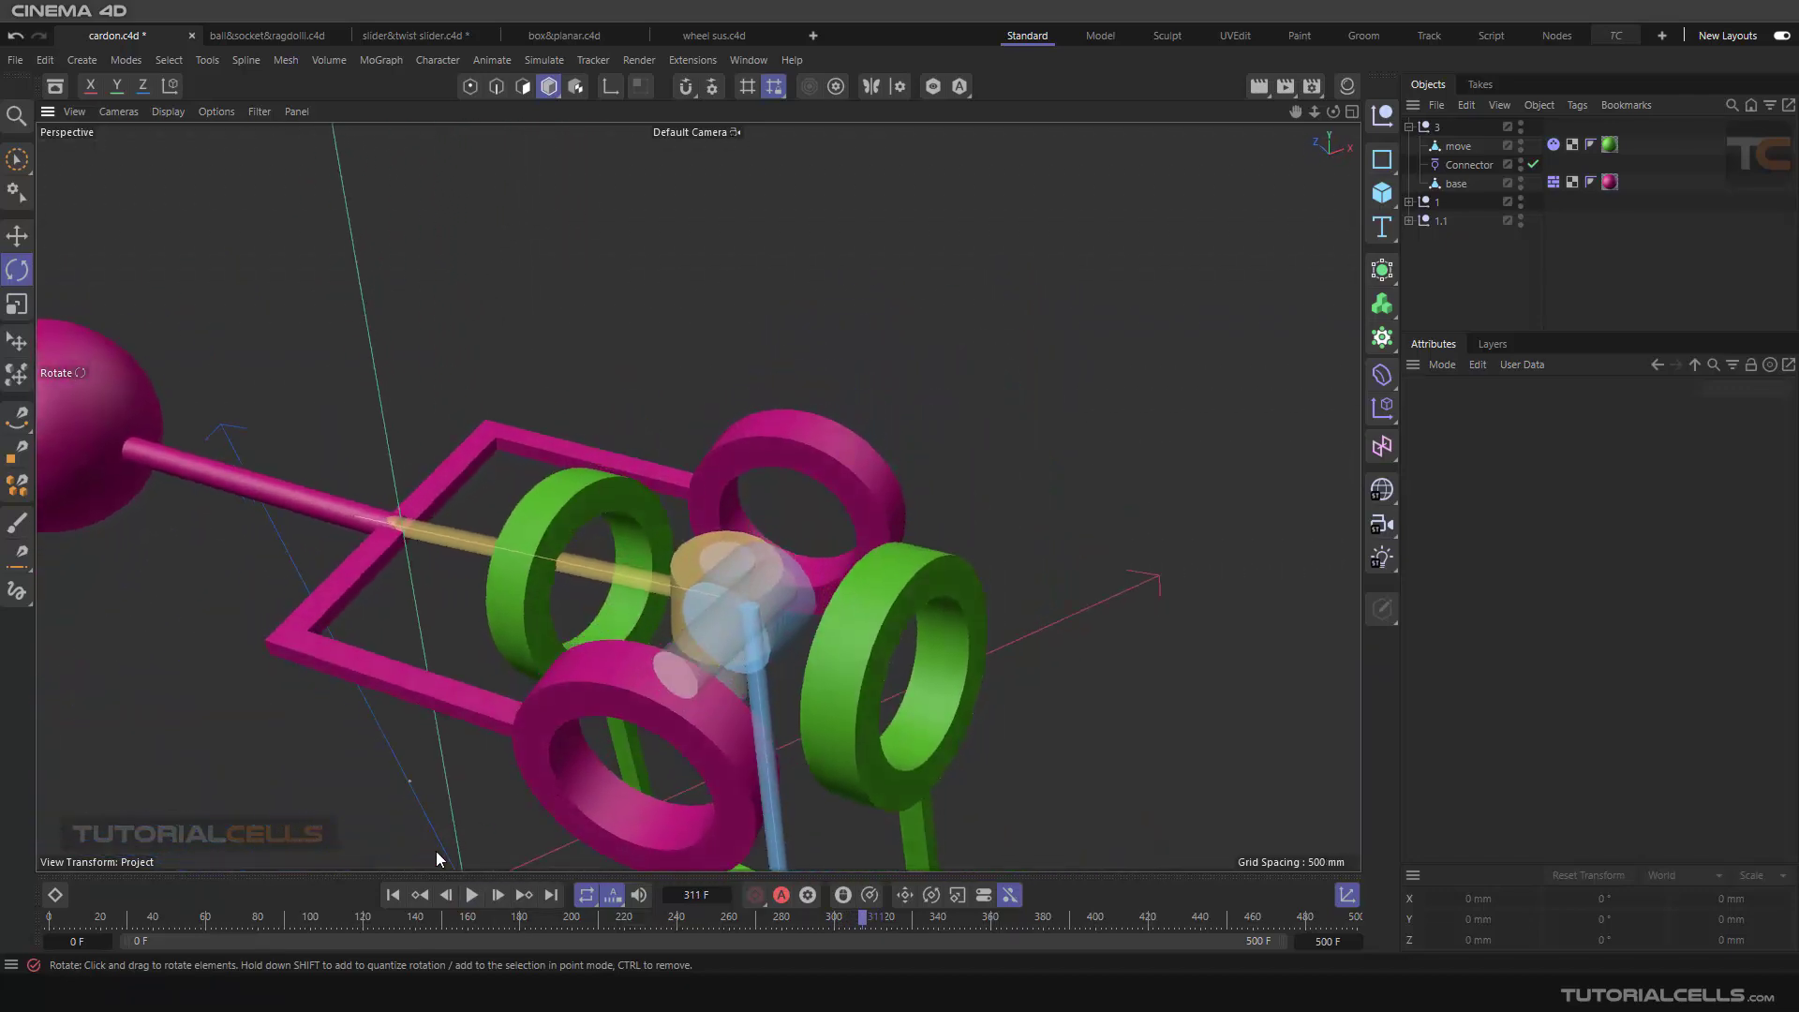
# Step: Replay the simulation from the start with the close view of the joint and return to the first frame
pyautogui.click(393, 895)
pyautogui.click(471, 895)
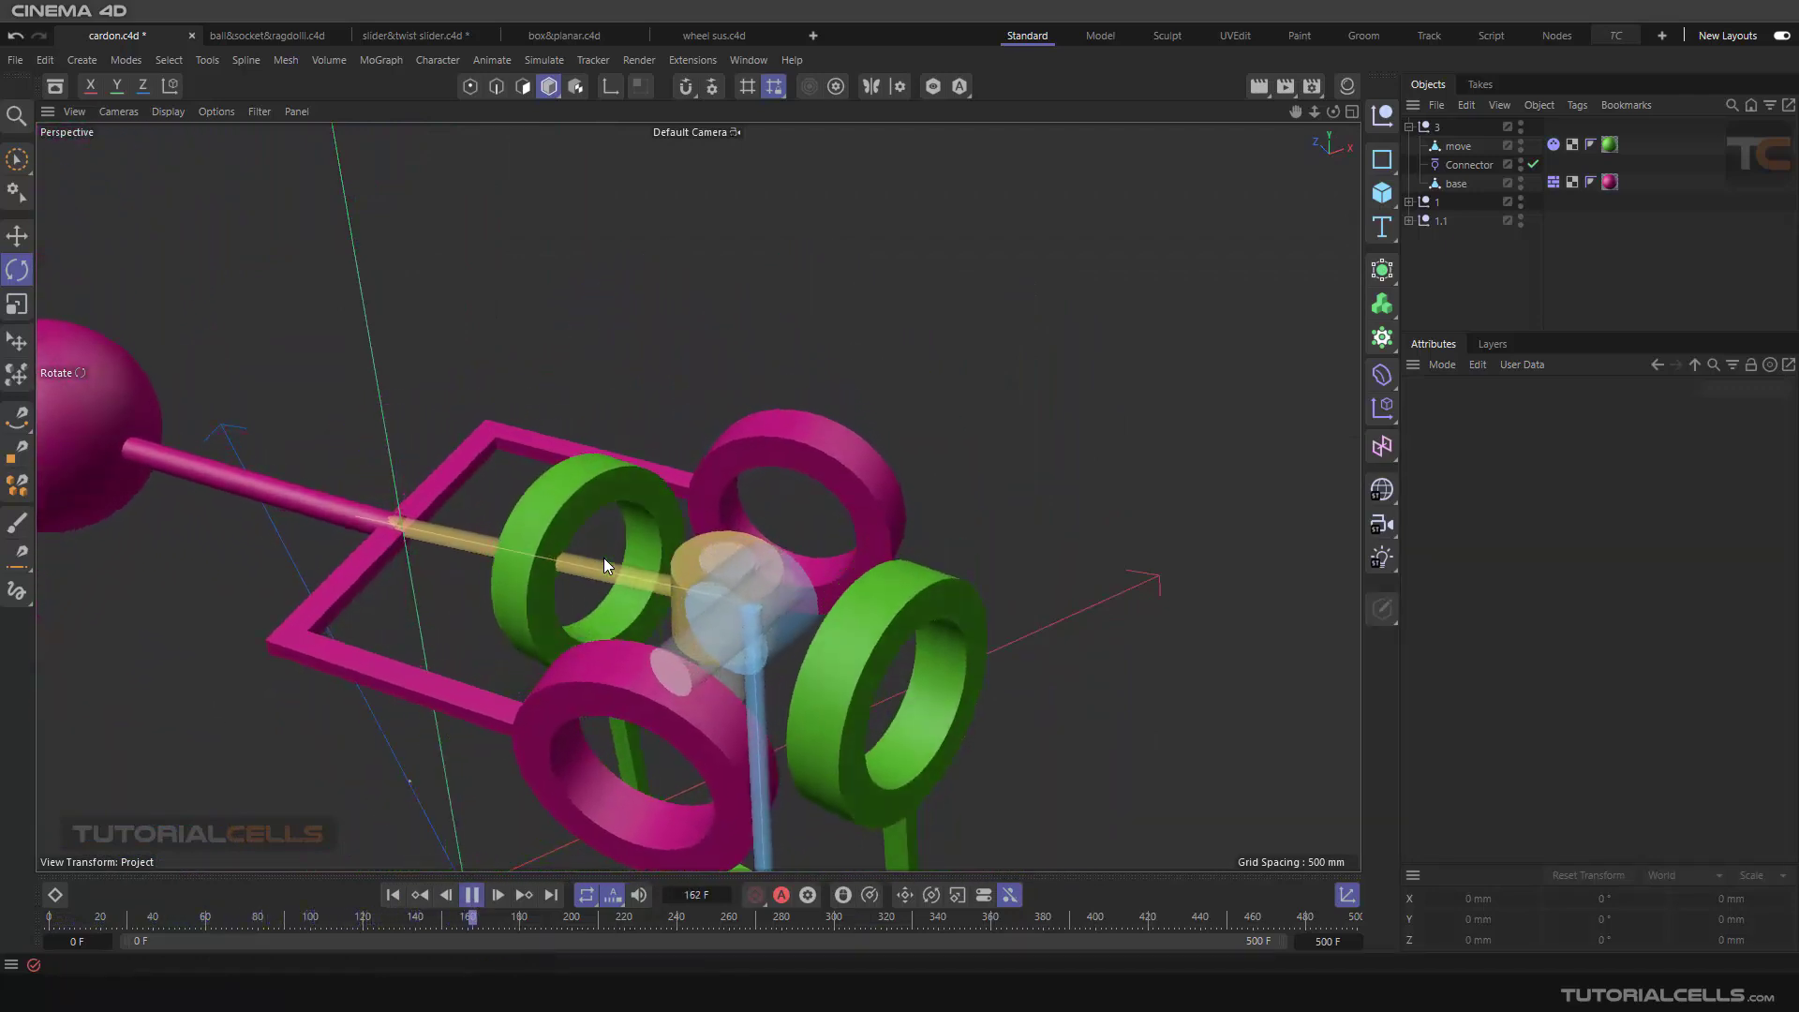
pyautogui.click(474, 895)
pyautogui.keyDown('alt'); pyautogui.moveTo(394, 843); pyautogui.dragTo(778, 609); pyautogui.keyUp('alt')
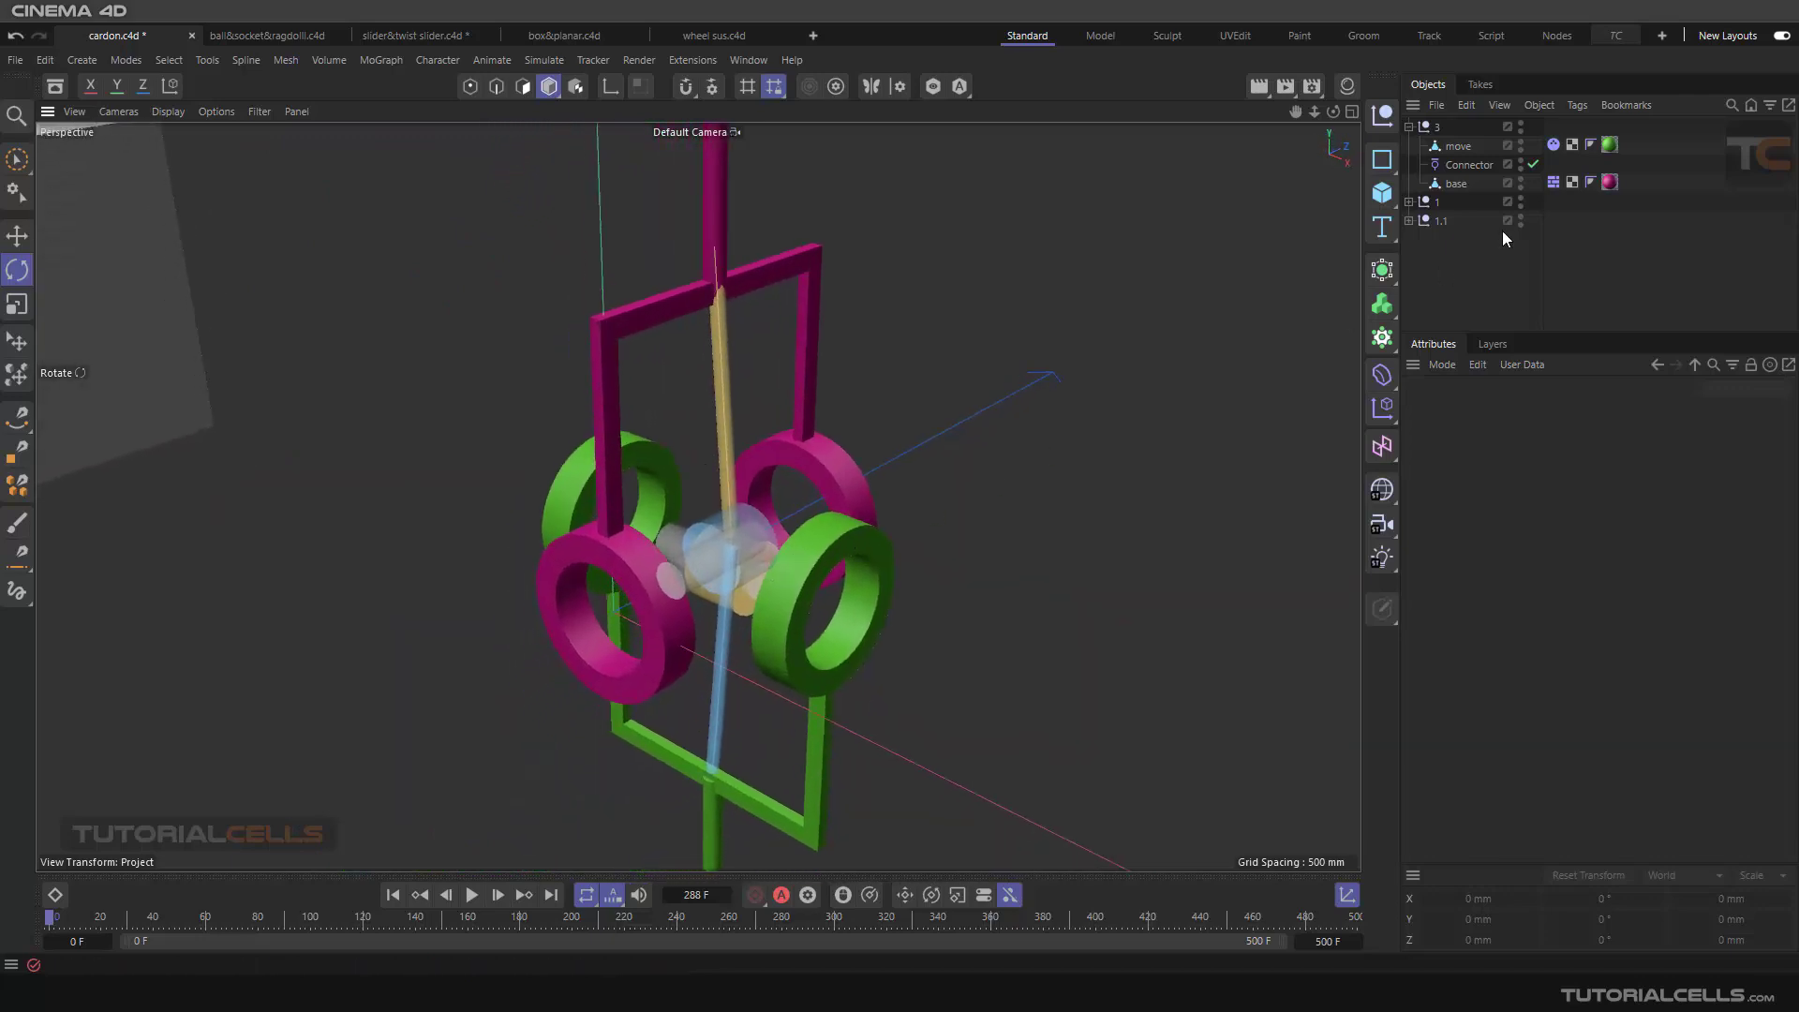
# Step: Try swapping the connector's linked objects, assigning move as Object A and base as Object B
pyautogui.click(1468, 165)
pyautogui.click(1550, 412)
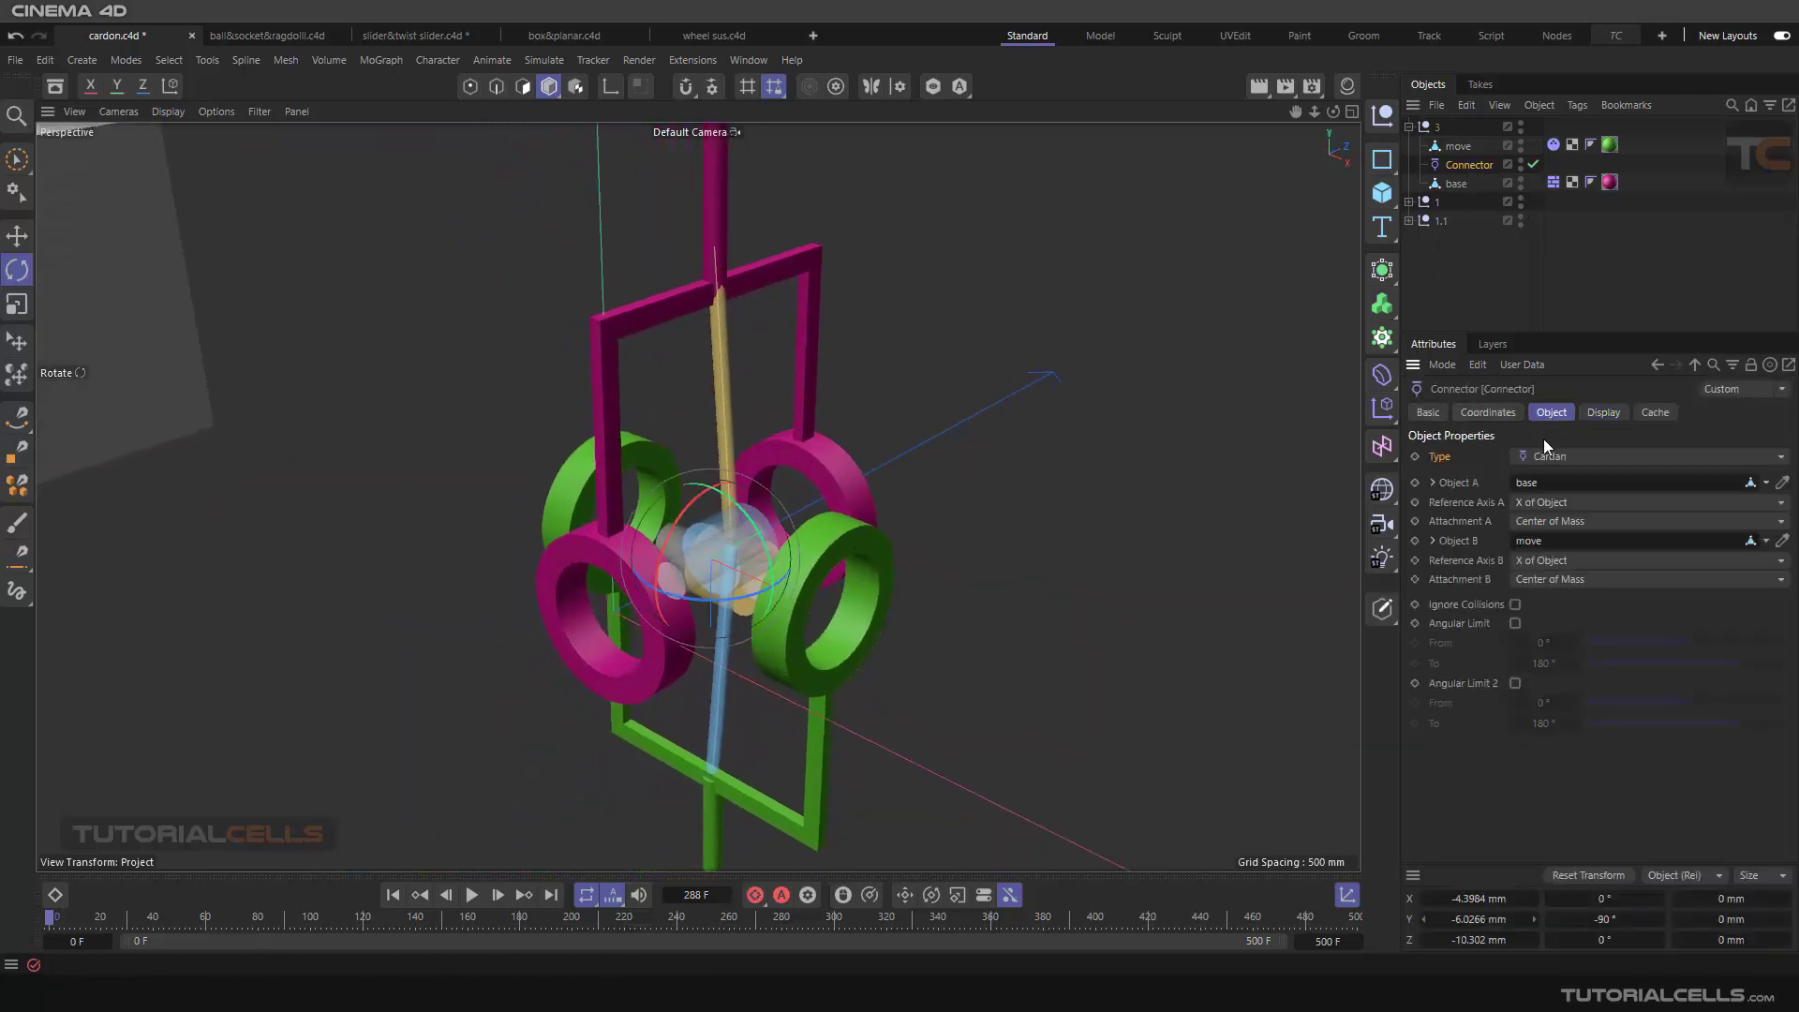
pyautogui.click(1751, 506)
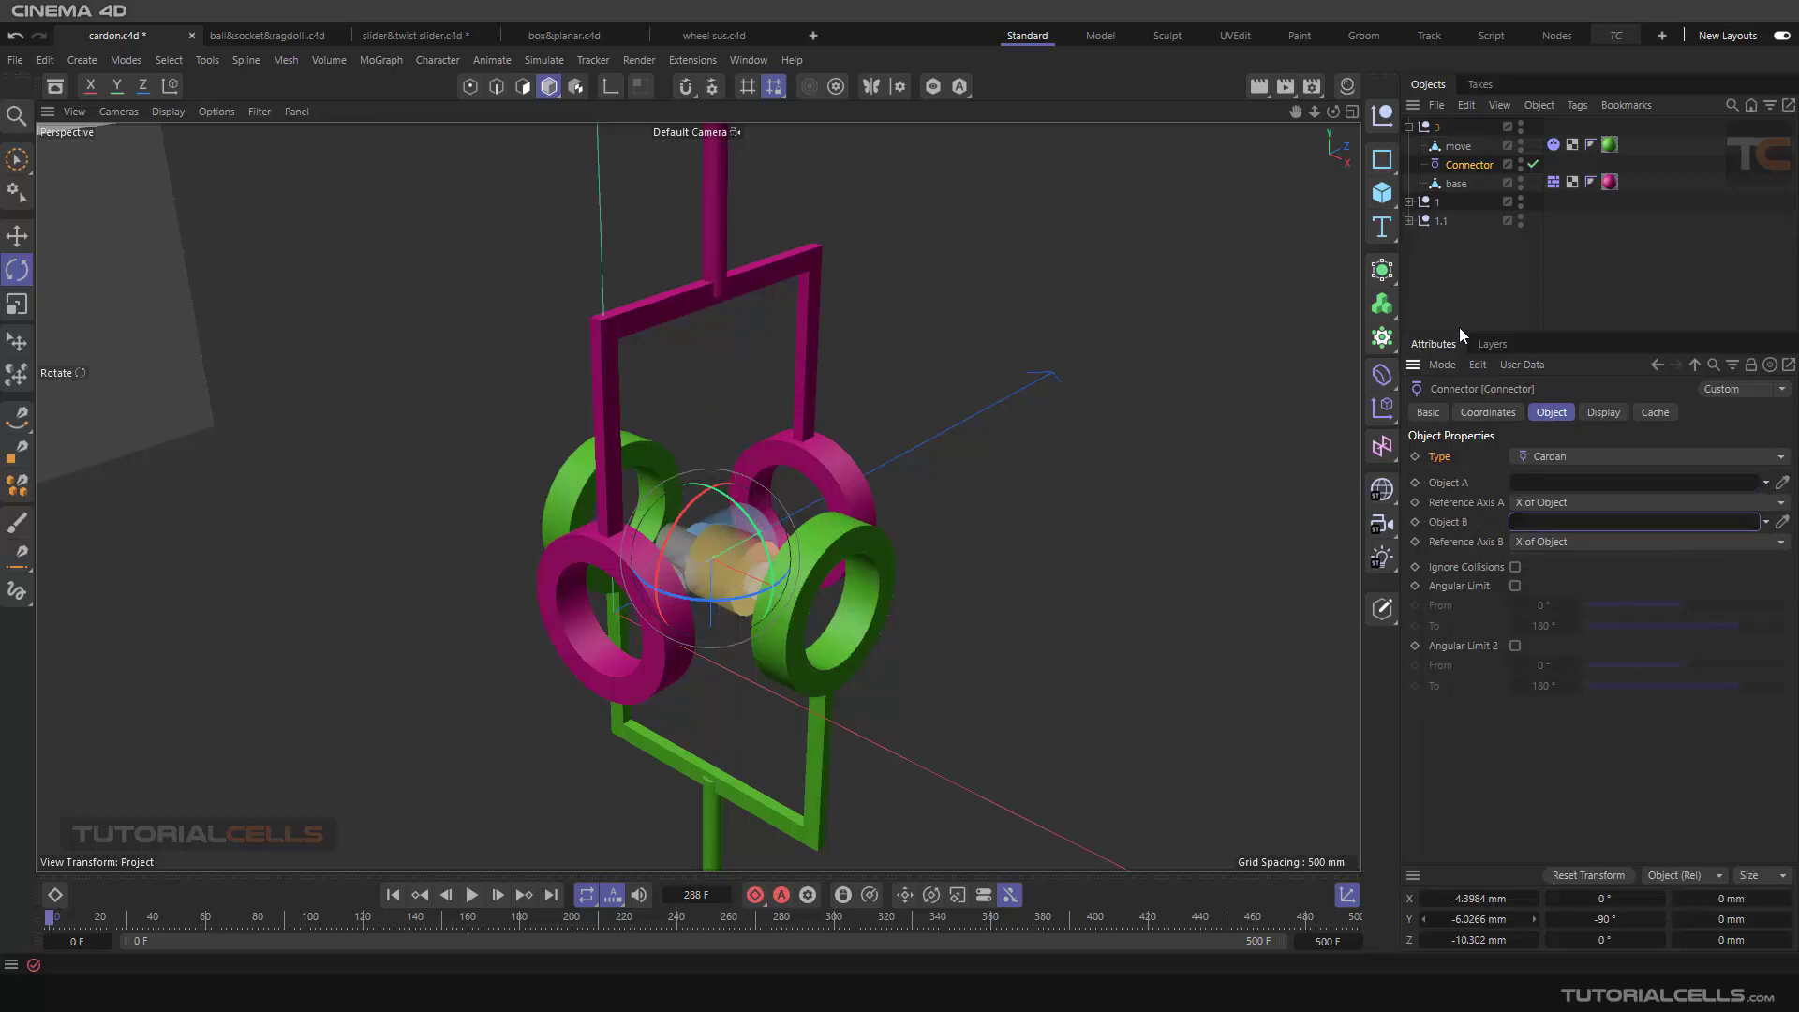
pyautogui.moveTo(1443, 188); pyautogui.dragTo(1548, 525)
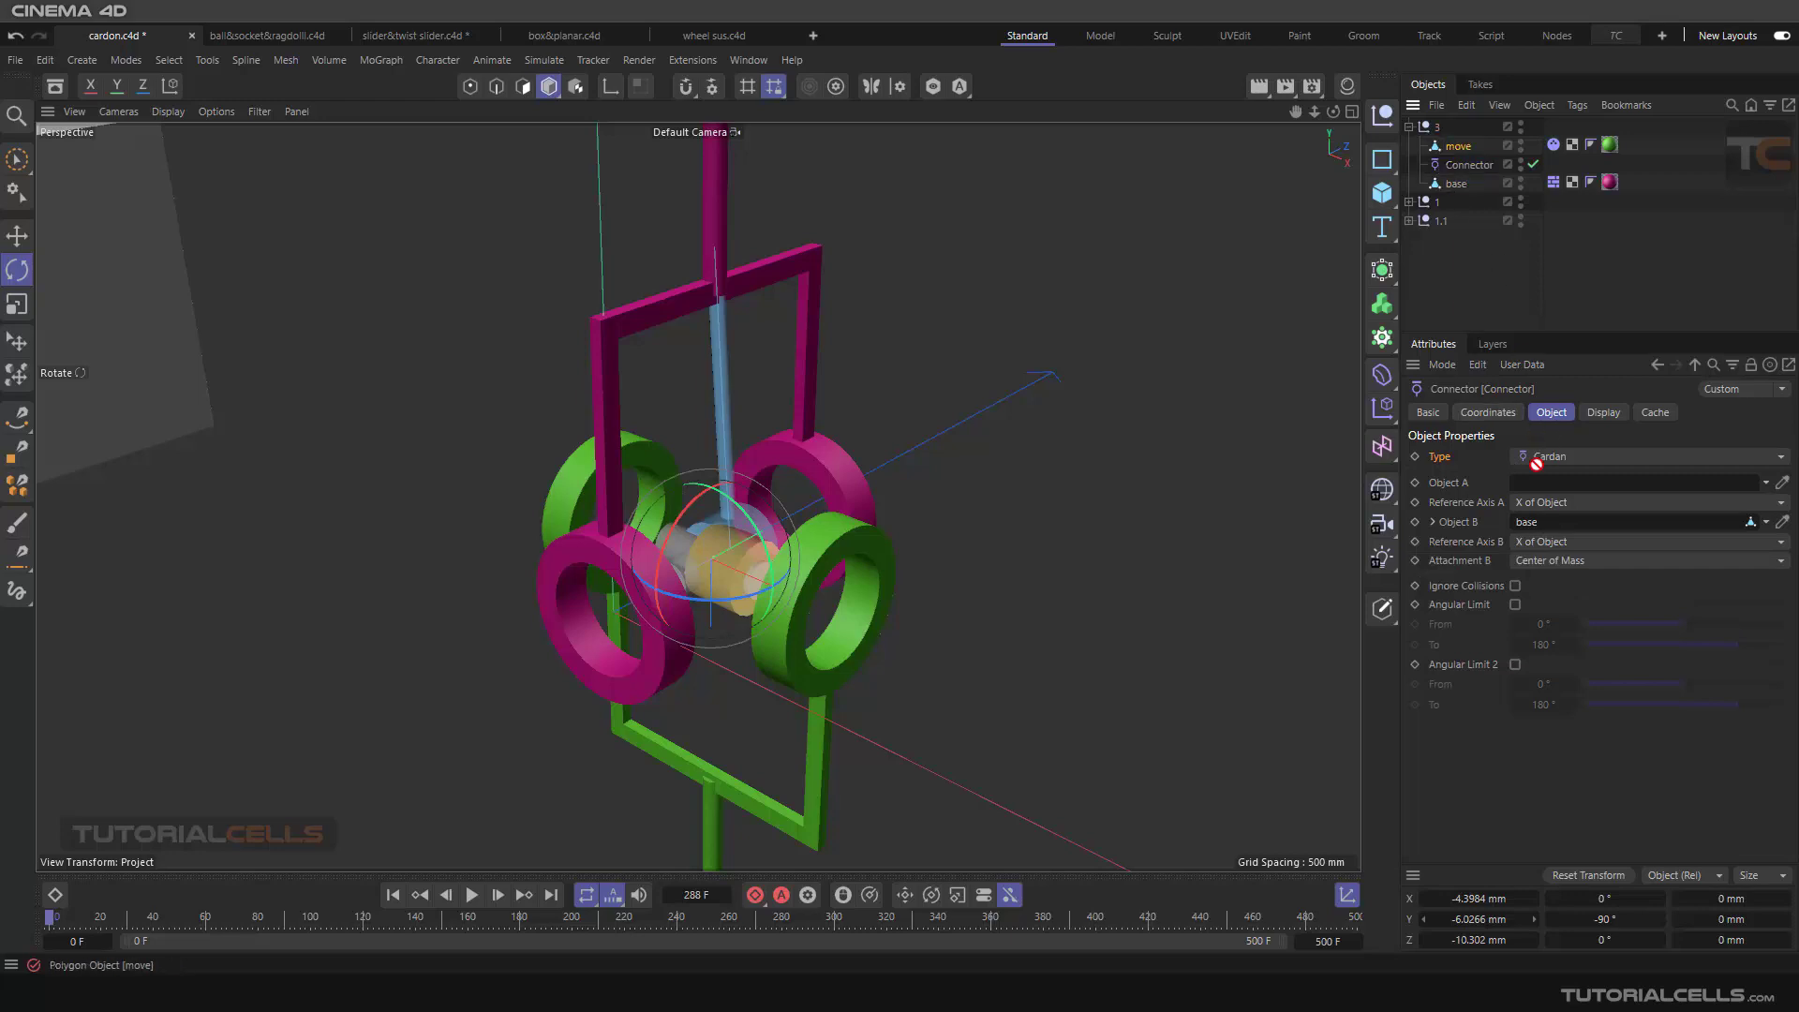
pyautogui.moveTo(1538, 484); pyautogui.dragTo(1538, 484)
# Step: Play the simulation with the swapped objects and examine the connector's axes against the rings from several angles
pyautogui.click(468, 896)
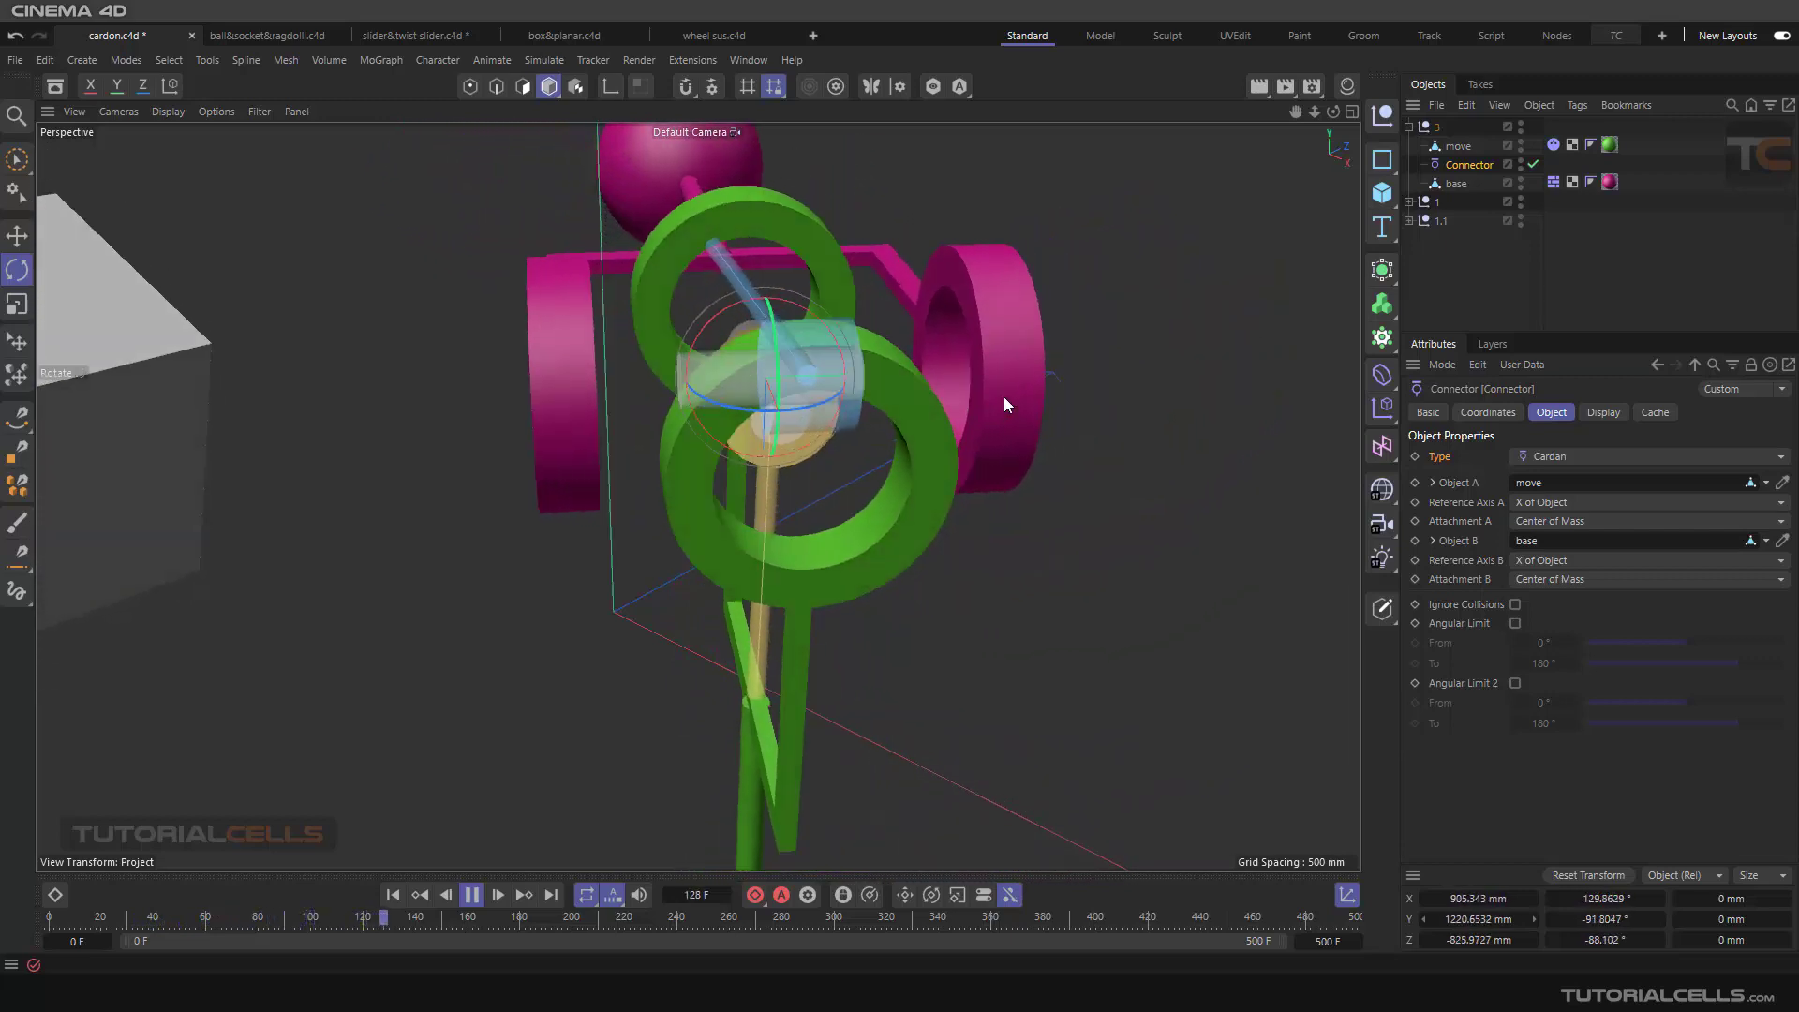
pyautogui.keyDown('alt'); pyautogui.moveTo(701, 416); pyautogui.dragTo(780, 452); pyautogui.keyUp('alt')
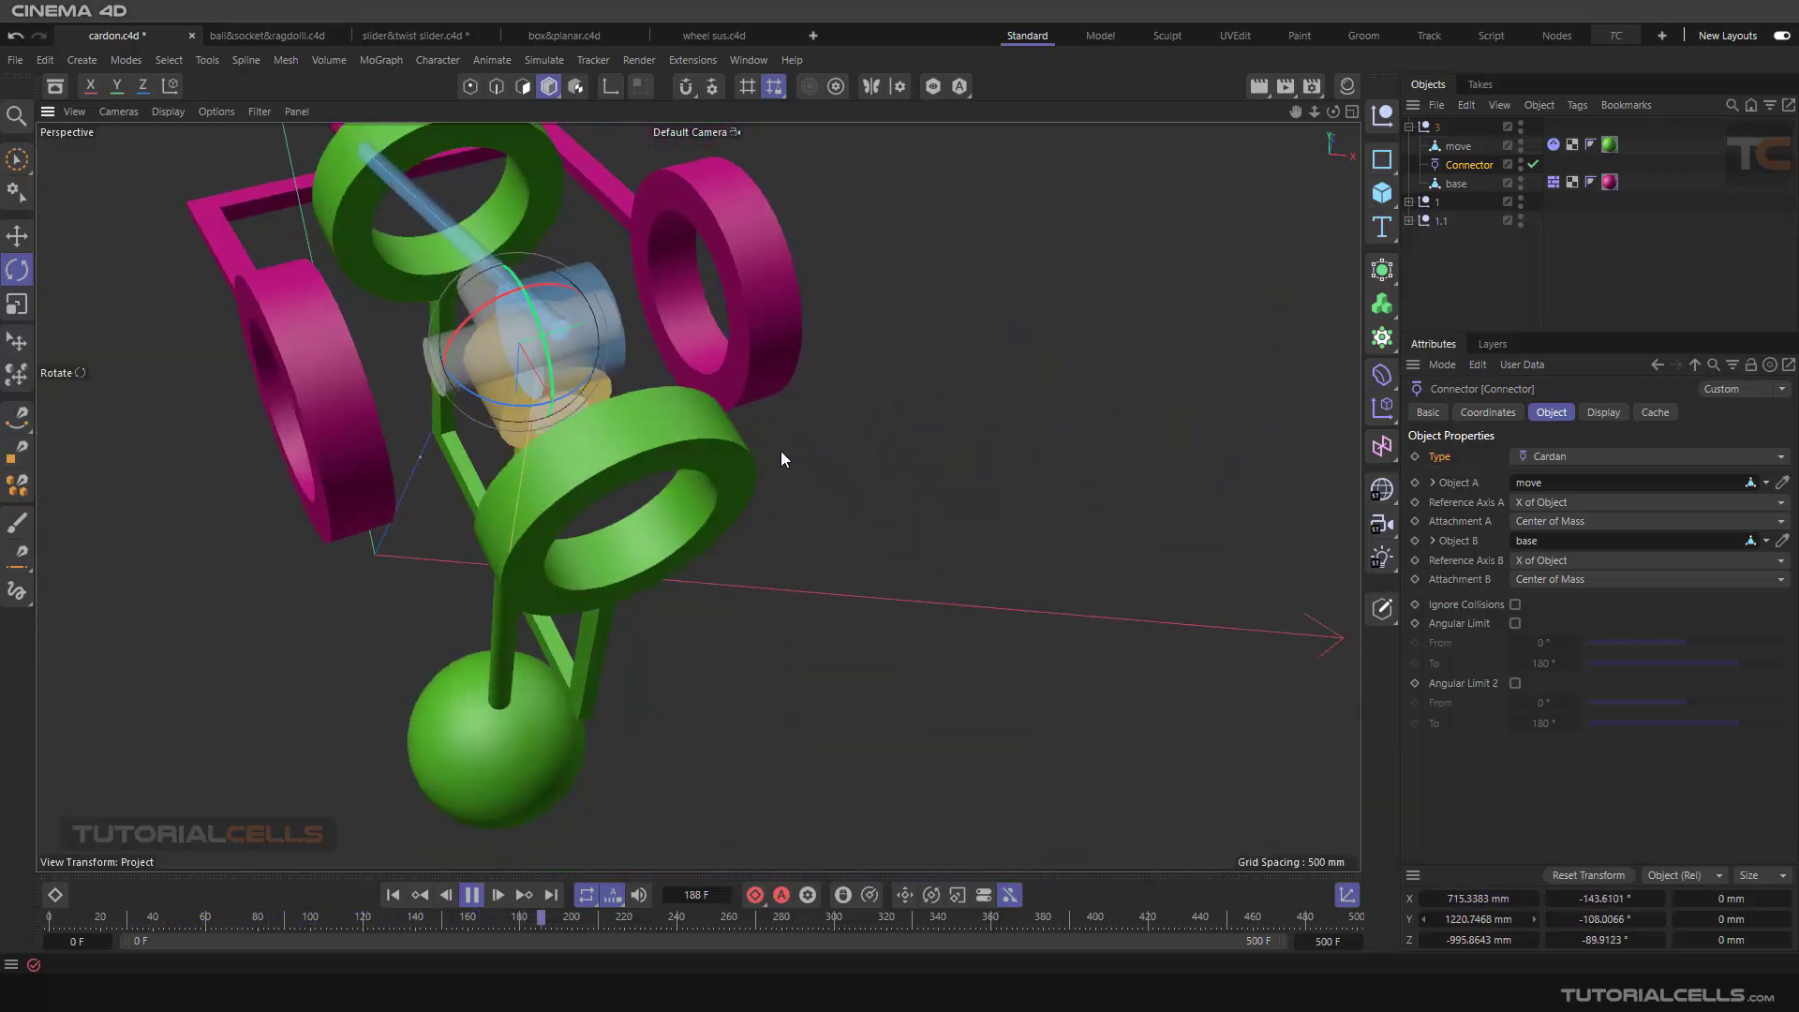
pyautogui.moveTo(694, 498)
pyautogui.keyDown('alt'); pyautogui.mouseDown()
pyautogui.moveTo(649, 463)
pyautogui.moveTo(682, 483)
pyautogui.mouseUp(); pyautogui.keyUp('alt')
pyautogui.keyDown('alt'); pyautogui.moveTo(779, 457); pyautogui.dragTo(786, 555); pyautogui.keyUp('alt')
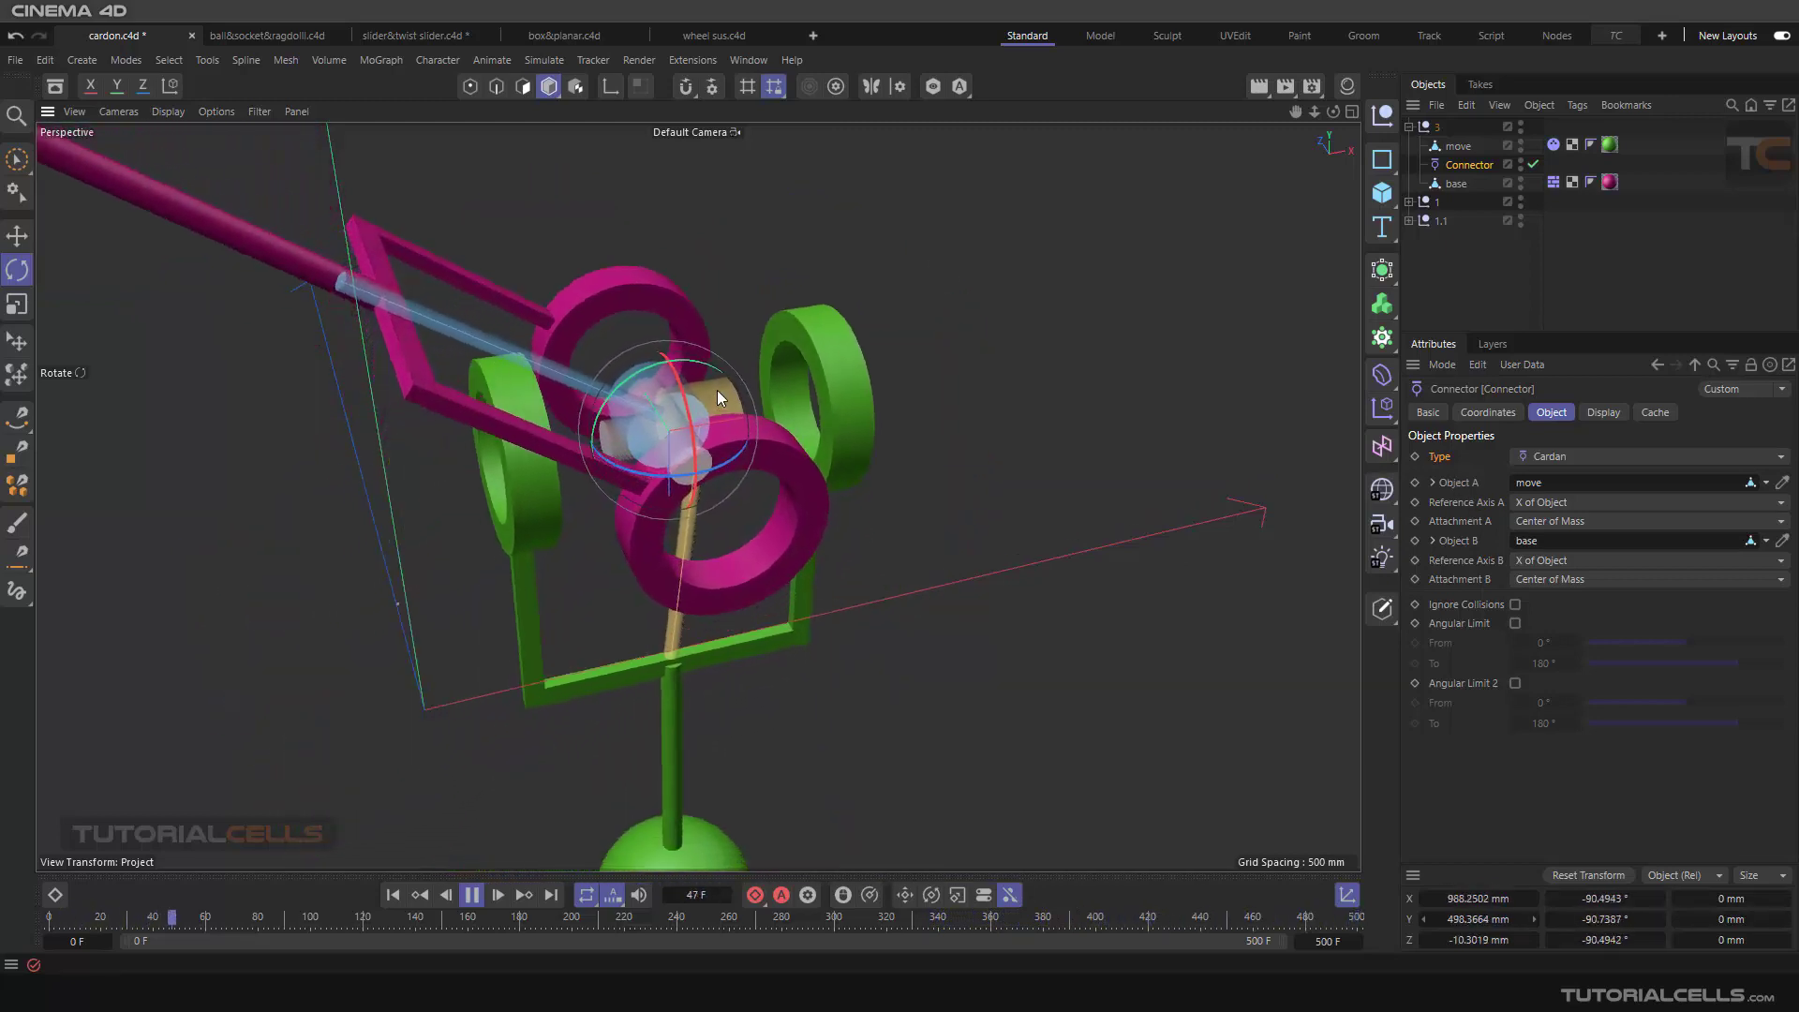
pyautogui.scroll(4, 731, 361)
pyautogui.keyDown('alt'); pyautogui.moveTo(755, 294); pyautogui.dragTo(651, 324); pyautogui.keyUp('alt')
pyautogui.keyDown('alt'); pyautogui.moveTo(864, 290); pyautogui.dragTo(211, 532); pyautogui.keyUp('alt')
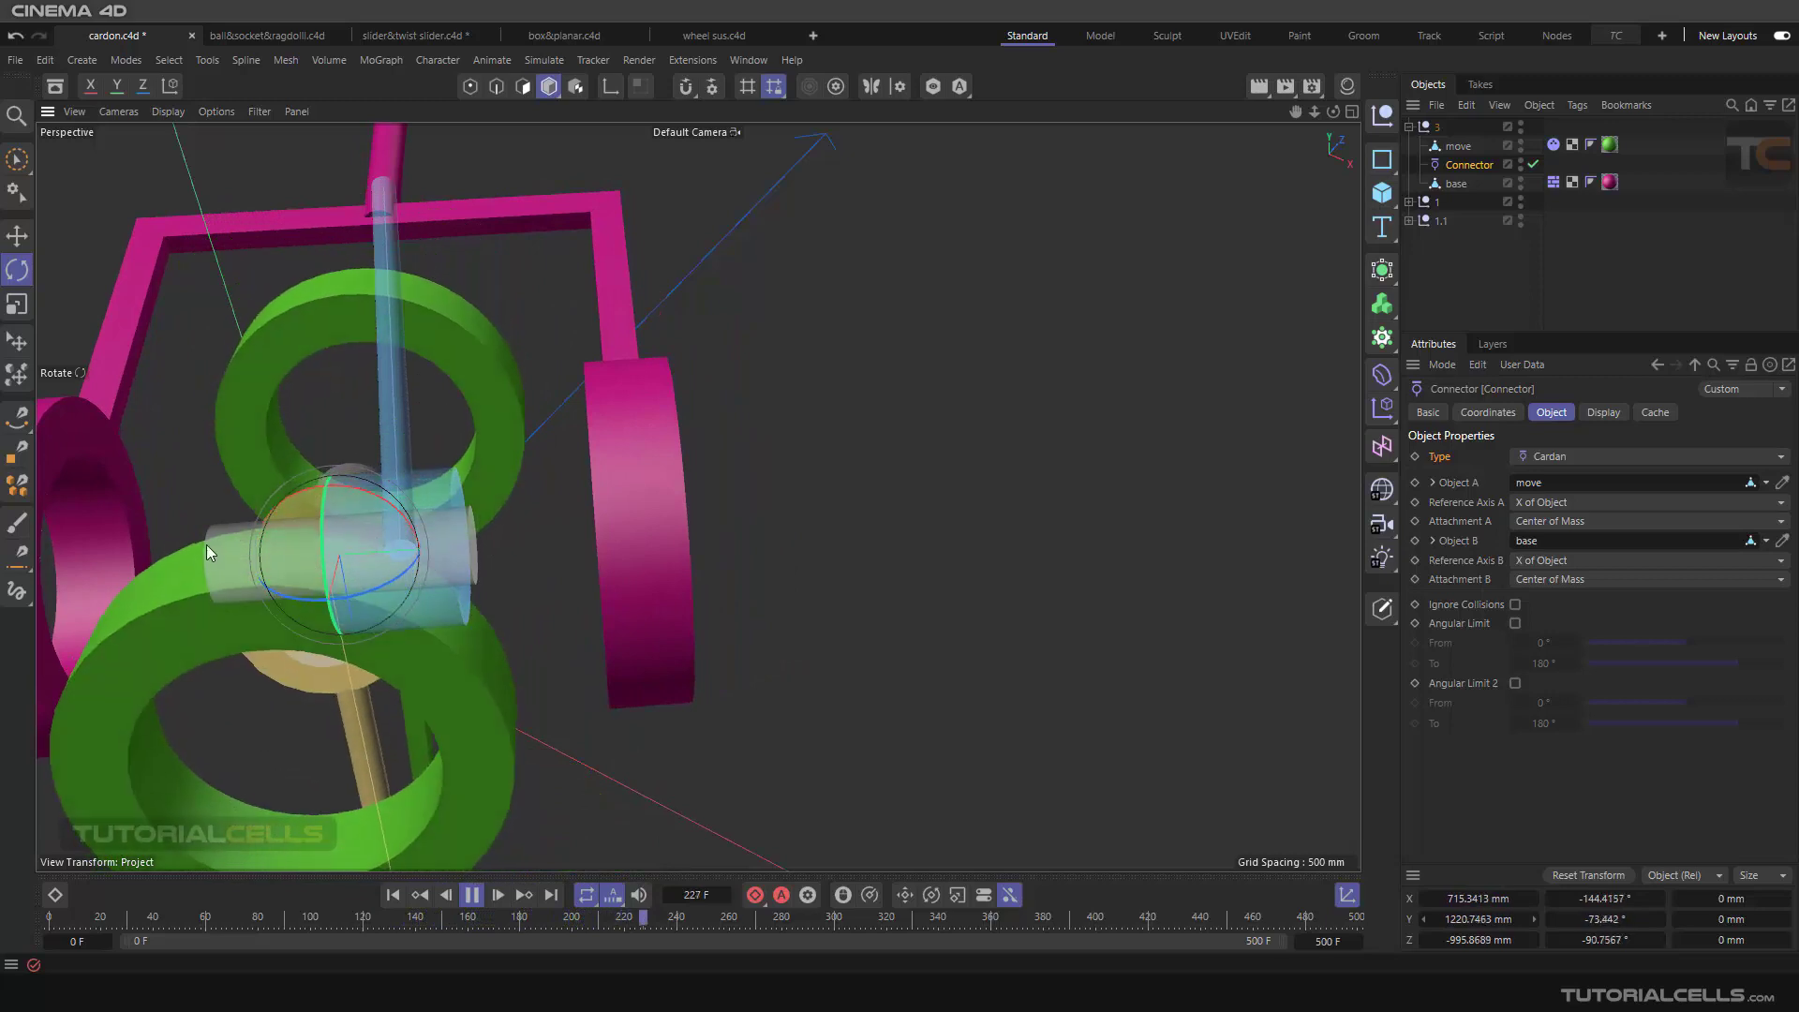
pyautogui.keyDown('alt'); pyautogui.moveTo(206, 543); pyautogui.dragTo(578, 487); pyautogui.keyUp('alt')
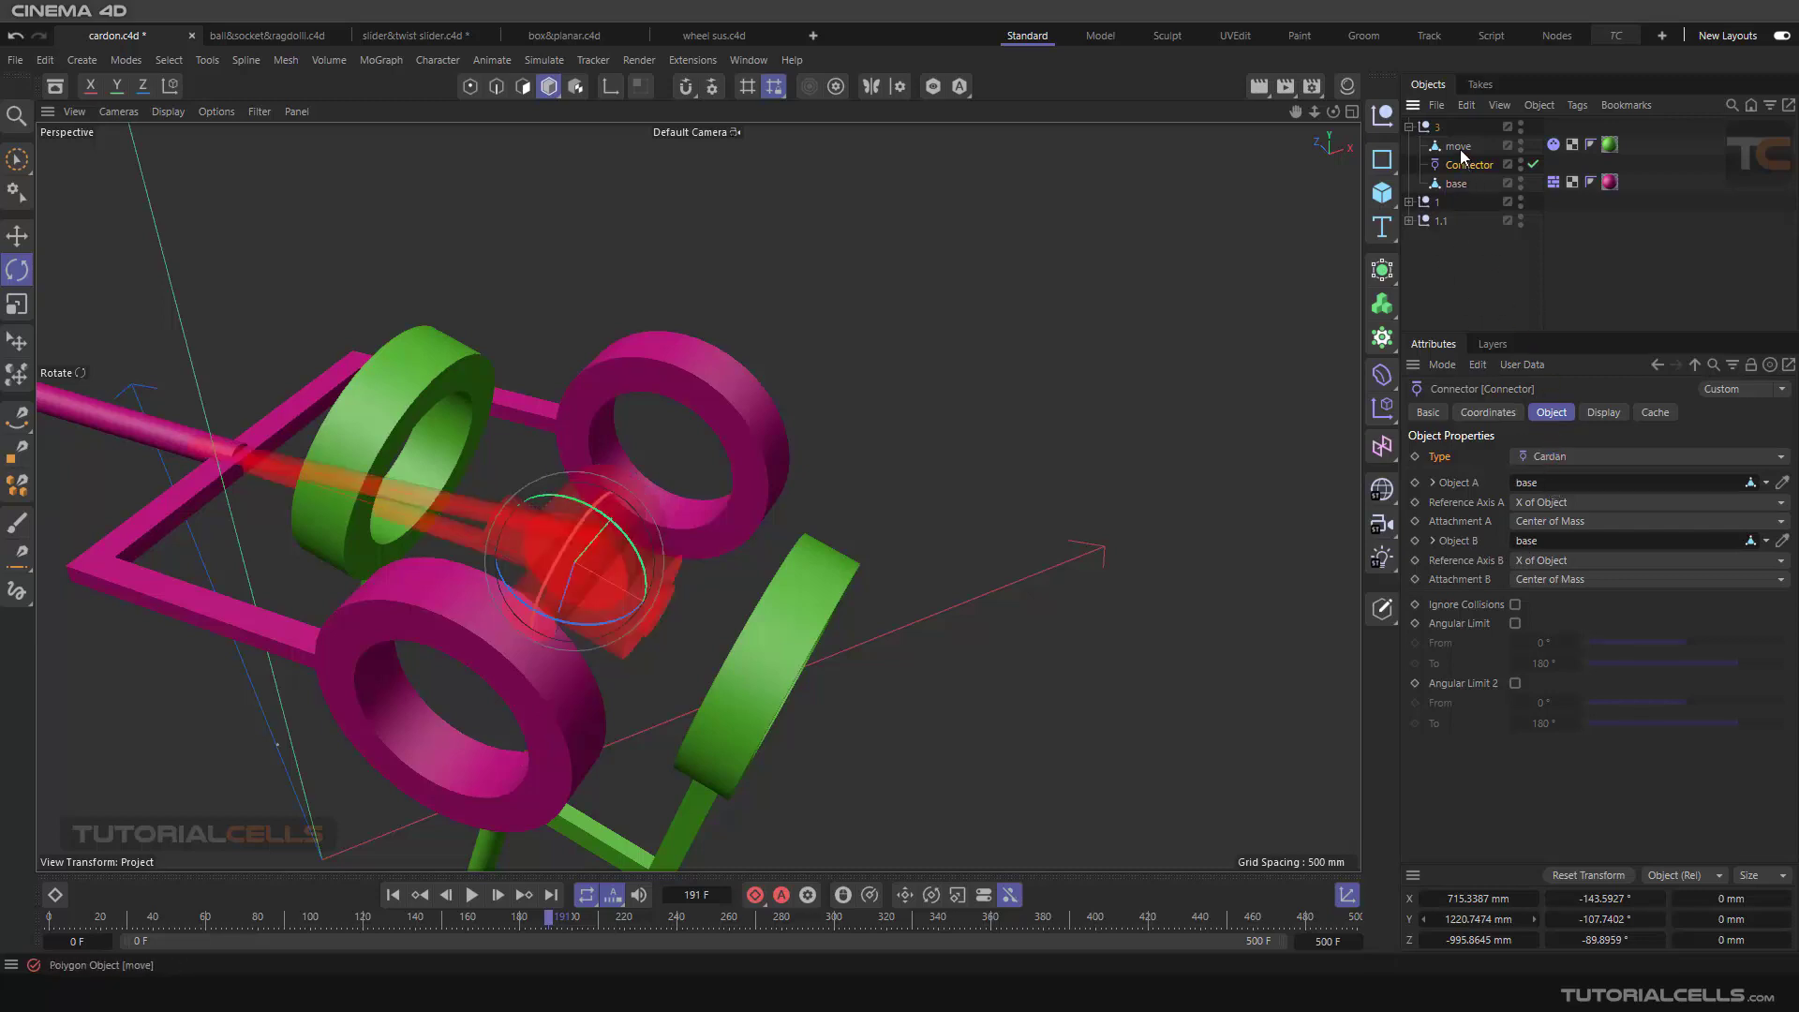
# Step: Restore base as Object A and move as Object B on the connector and return to the first frame
pyautogui.moveTo(1561, 508); pyautogui.dragTo(1511, 542)
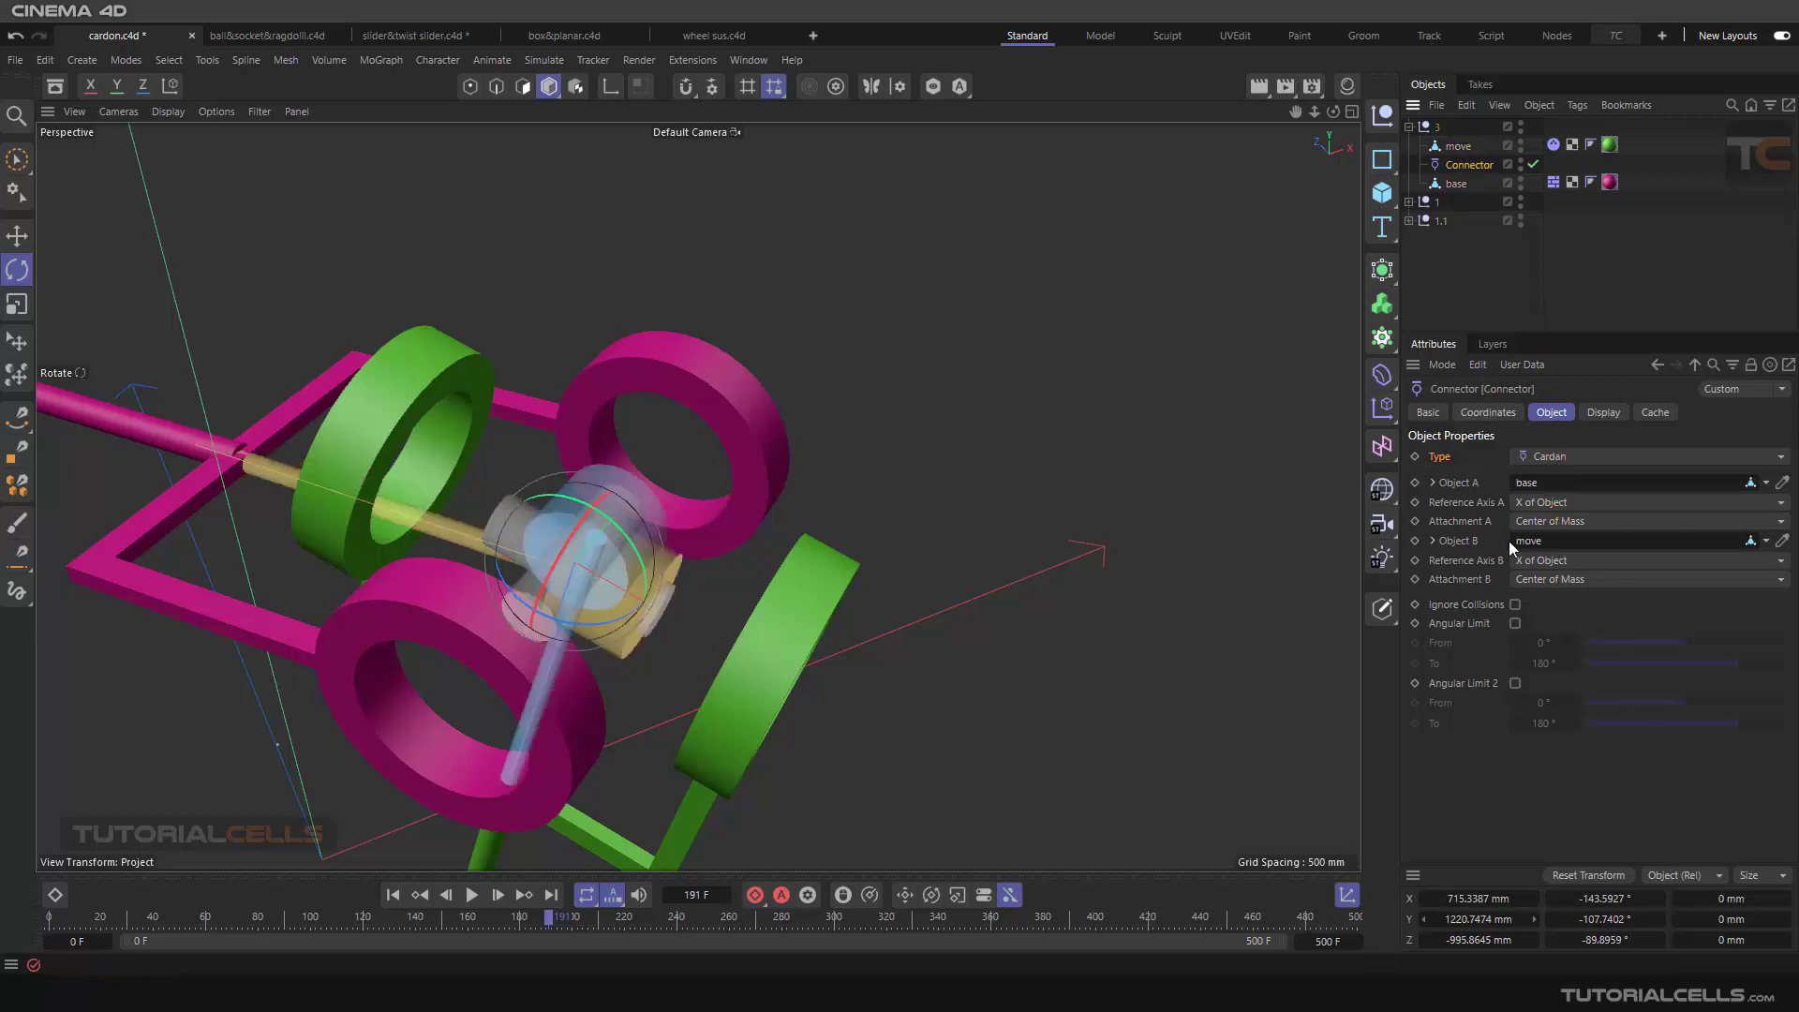
pyautogui.click(392, 895)
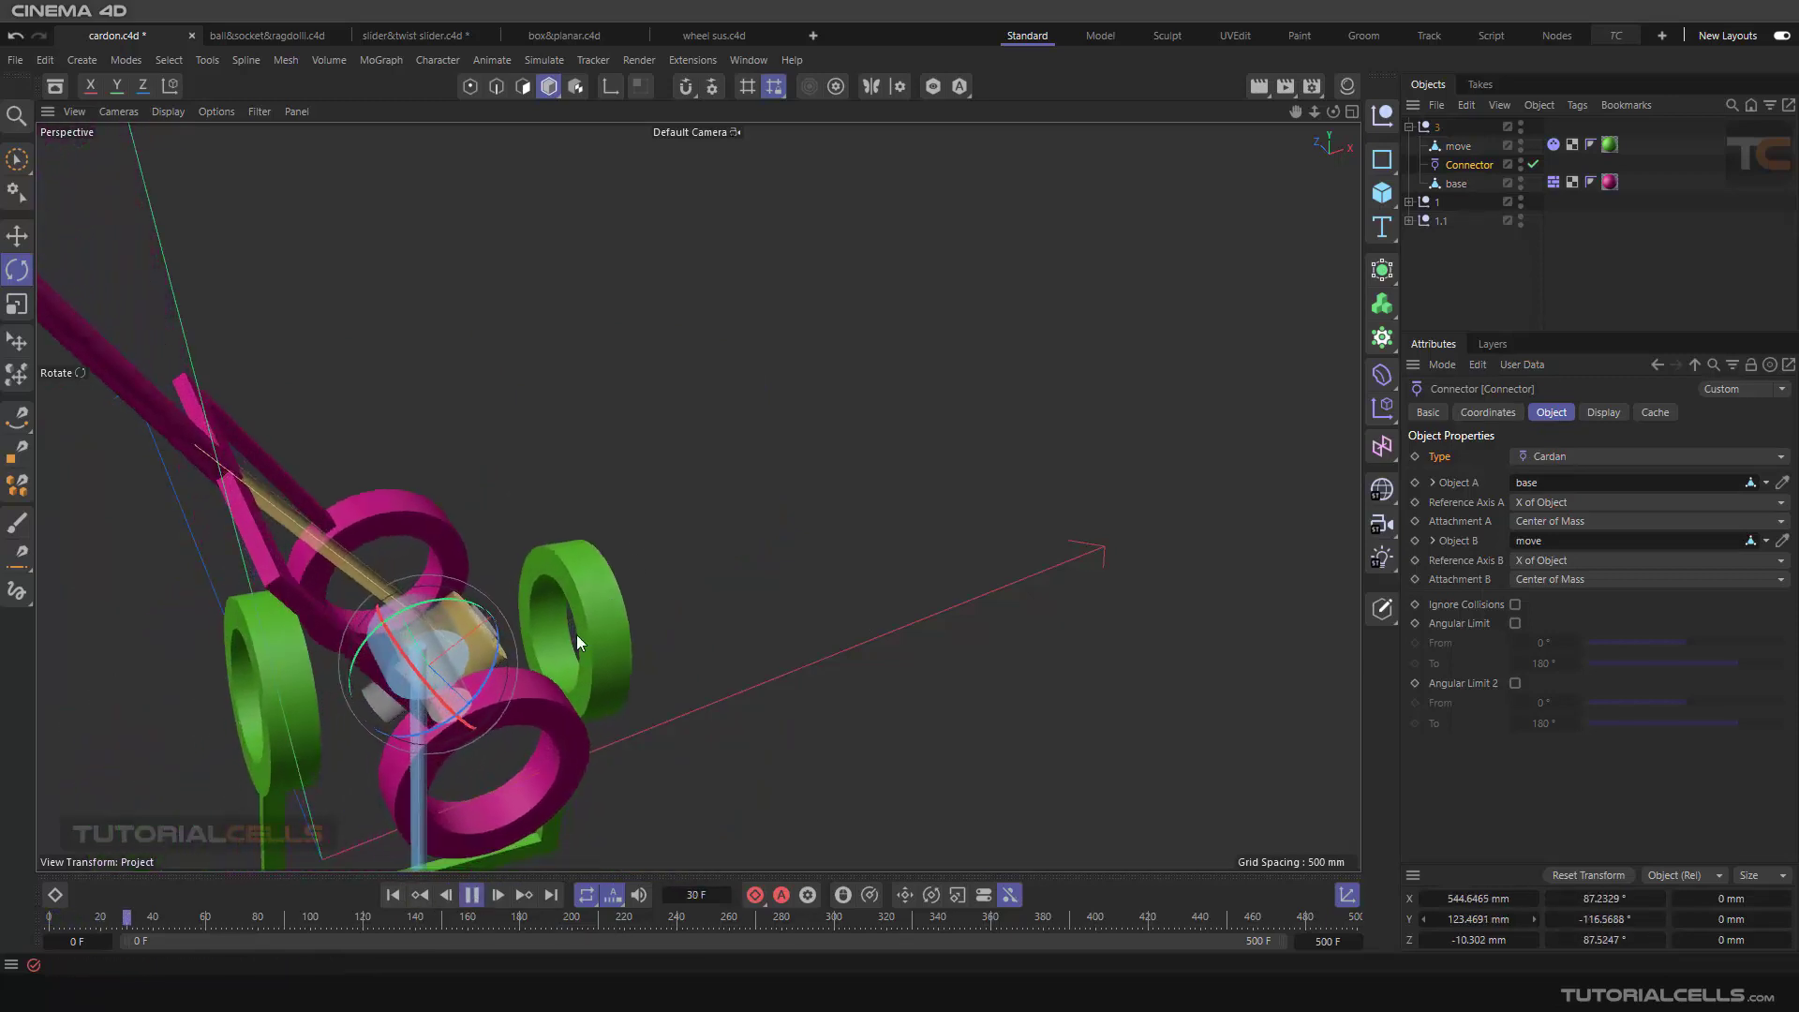
# Step: Play and pause the simulation with the restored object assignment, examining the Cardan axes up close
pyautogui.keyDown('alt'); pyautogui.moveTo(564, 587); pyautogui.dragTo(481, 541); pyautogui.keyUp('alt')
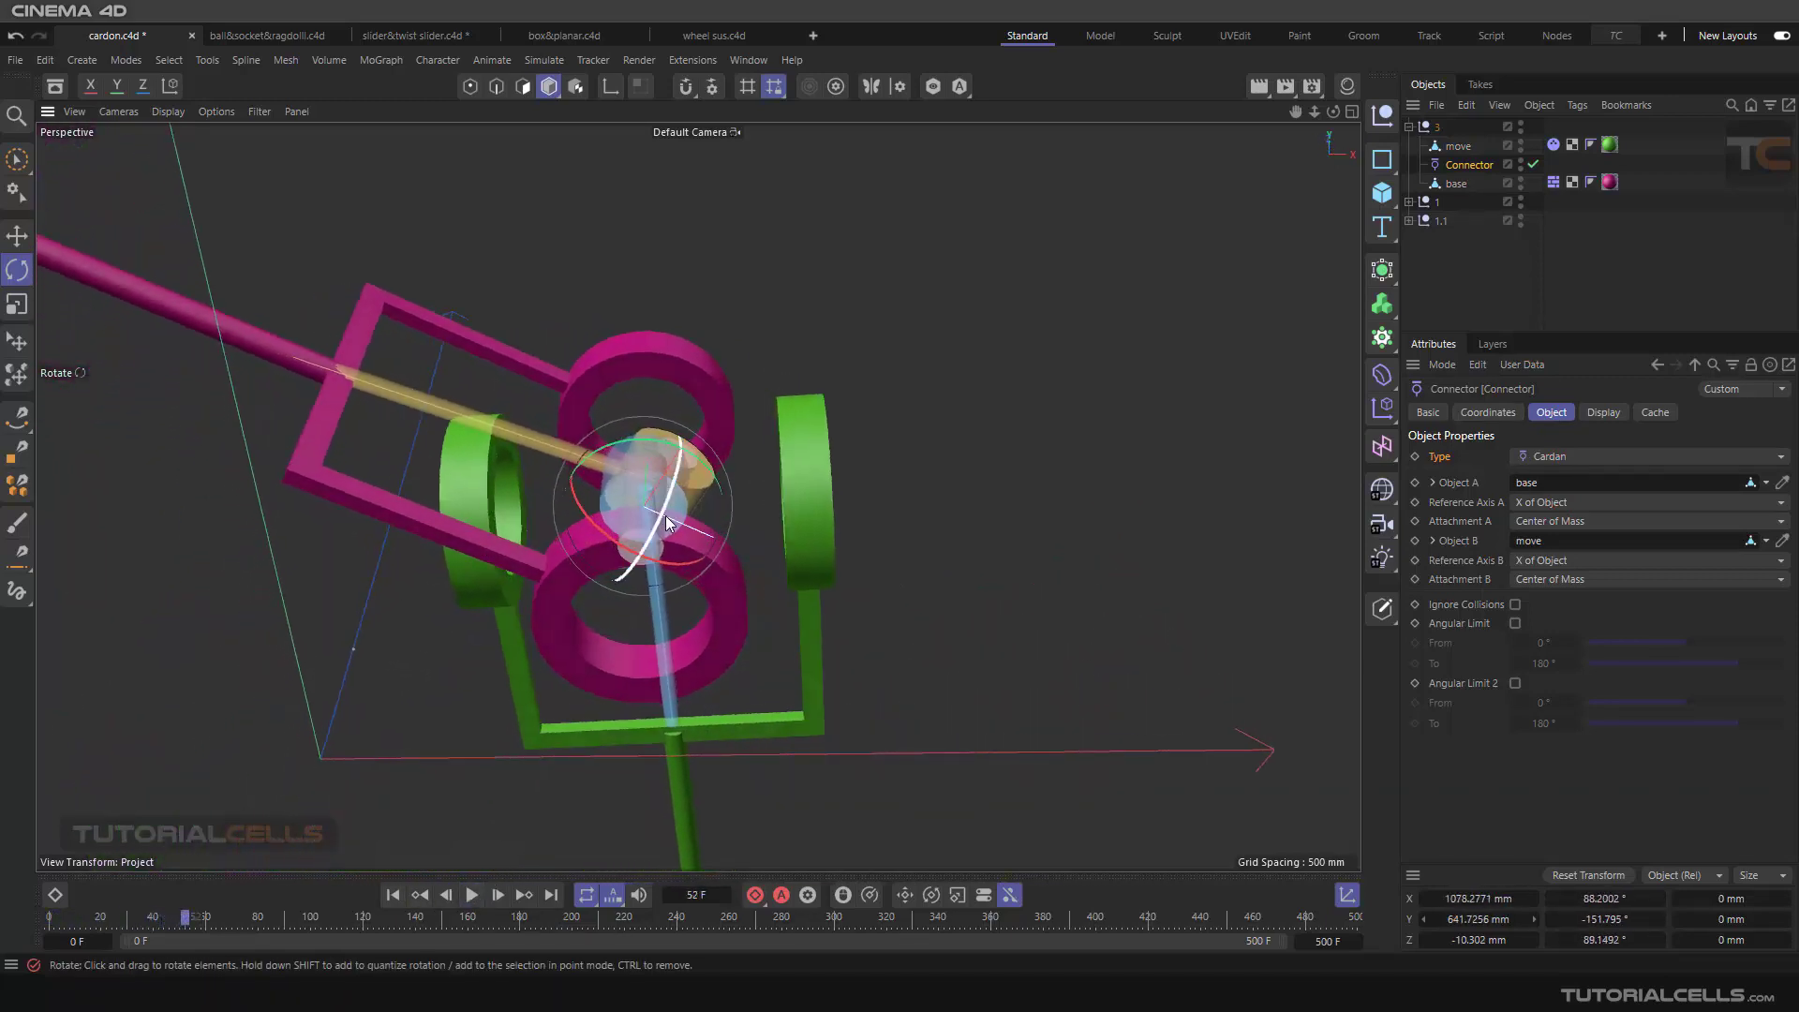
pyautogui.scroll(3, 634, 499)
pyautogui.keyDown('alt'); pyautogui.moveTo(634, 499); pyautogui.dragTo(494, 710); pyautogui.keyUp('alt')
pyautogui.click(467, 895)
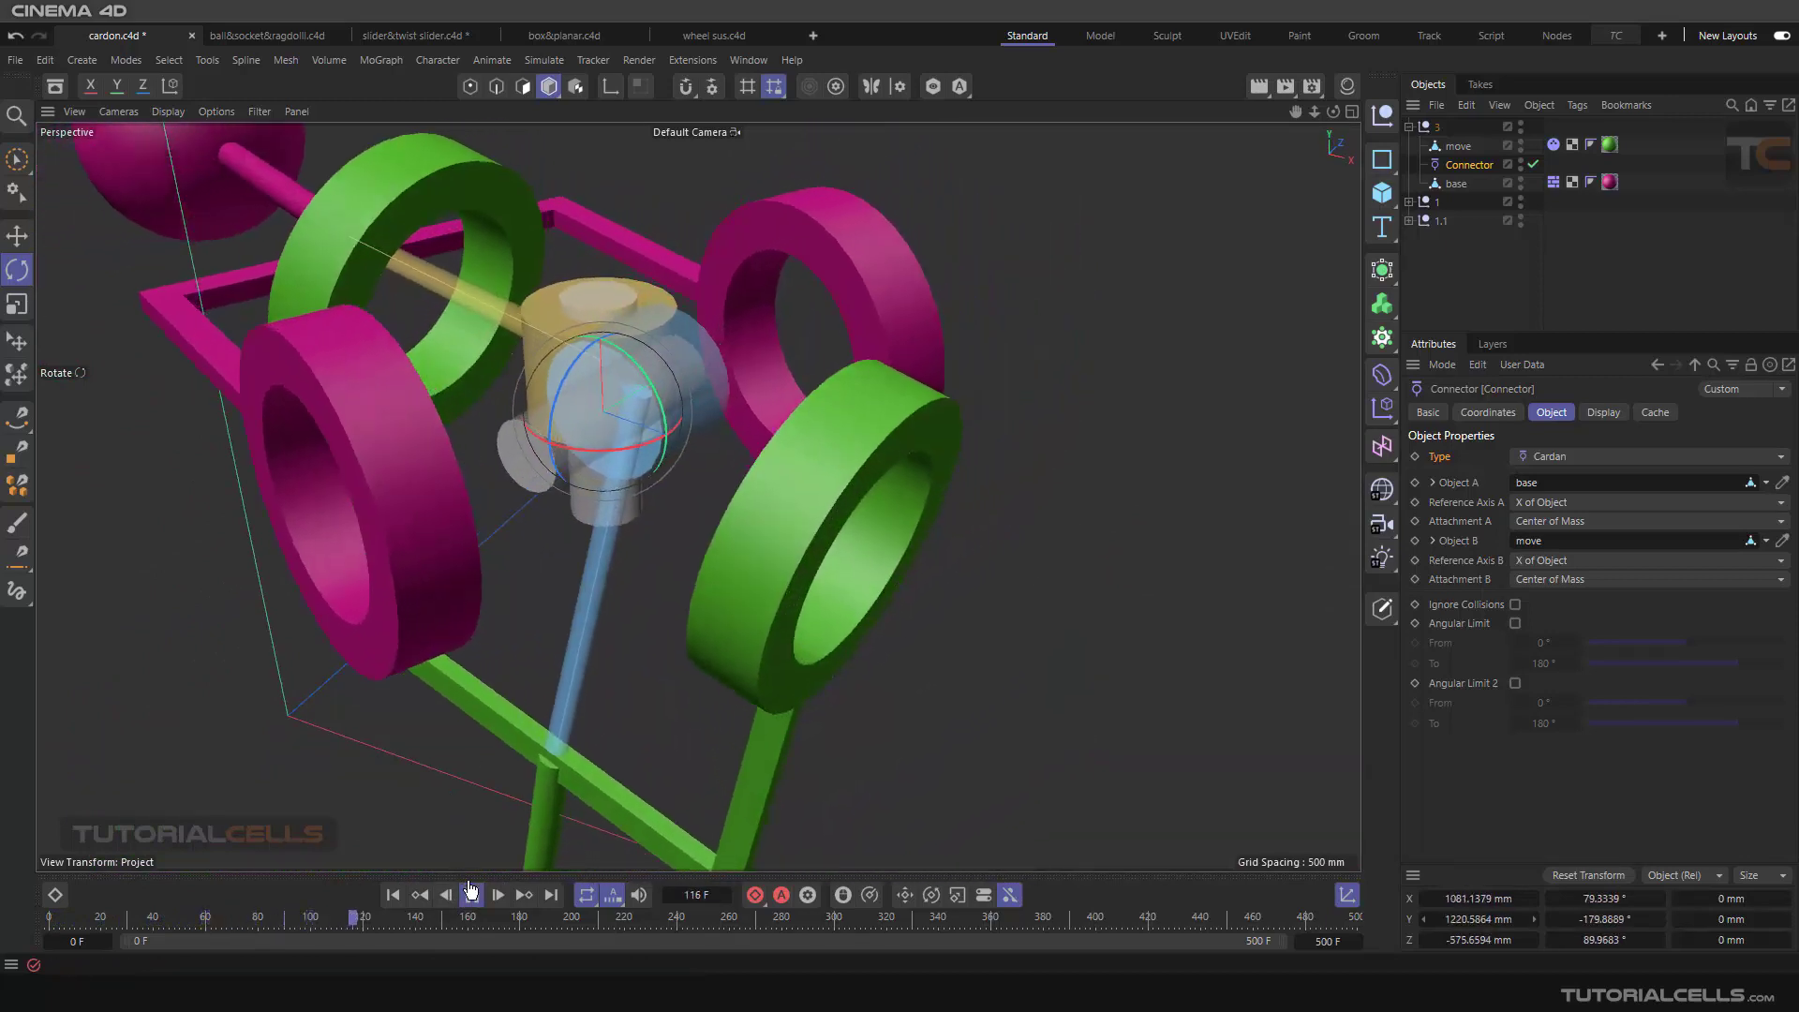
pyautogui.click(471, 895)
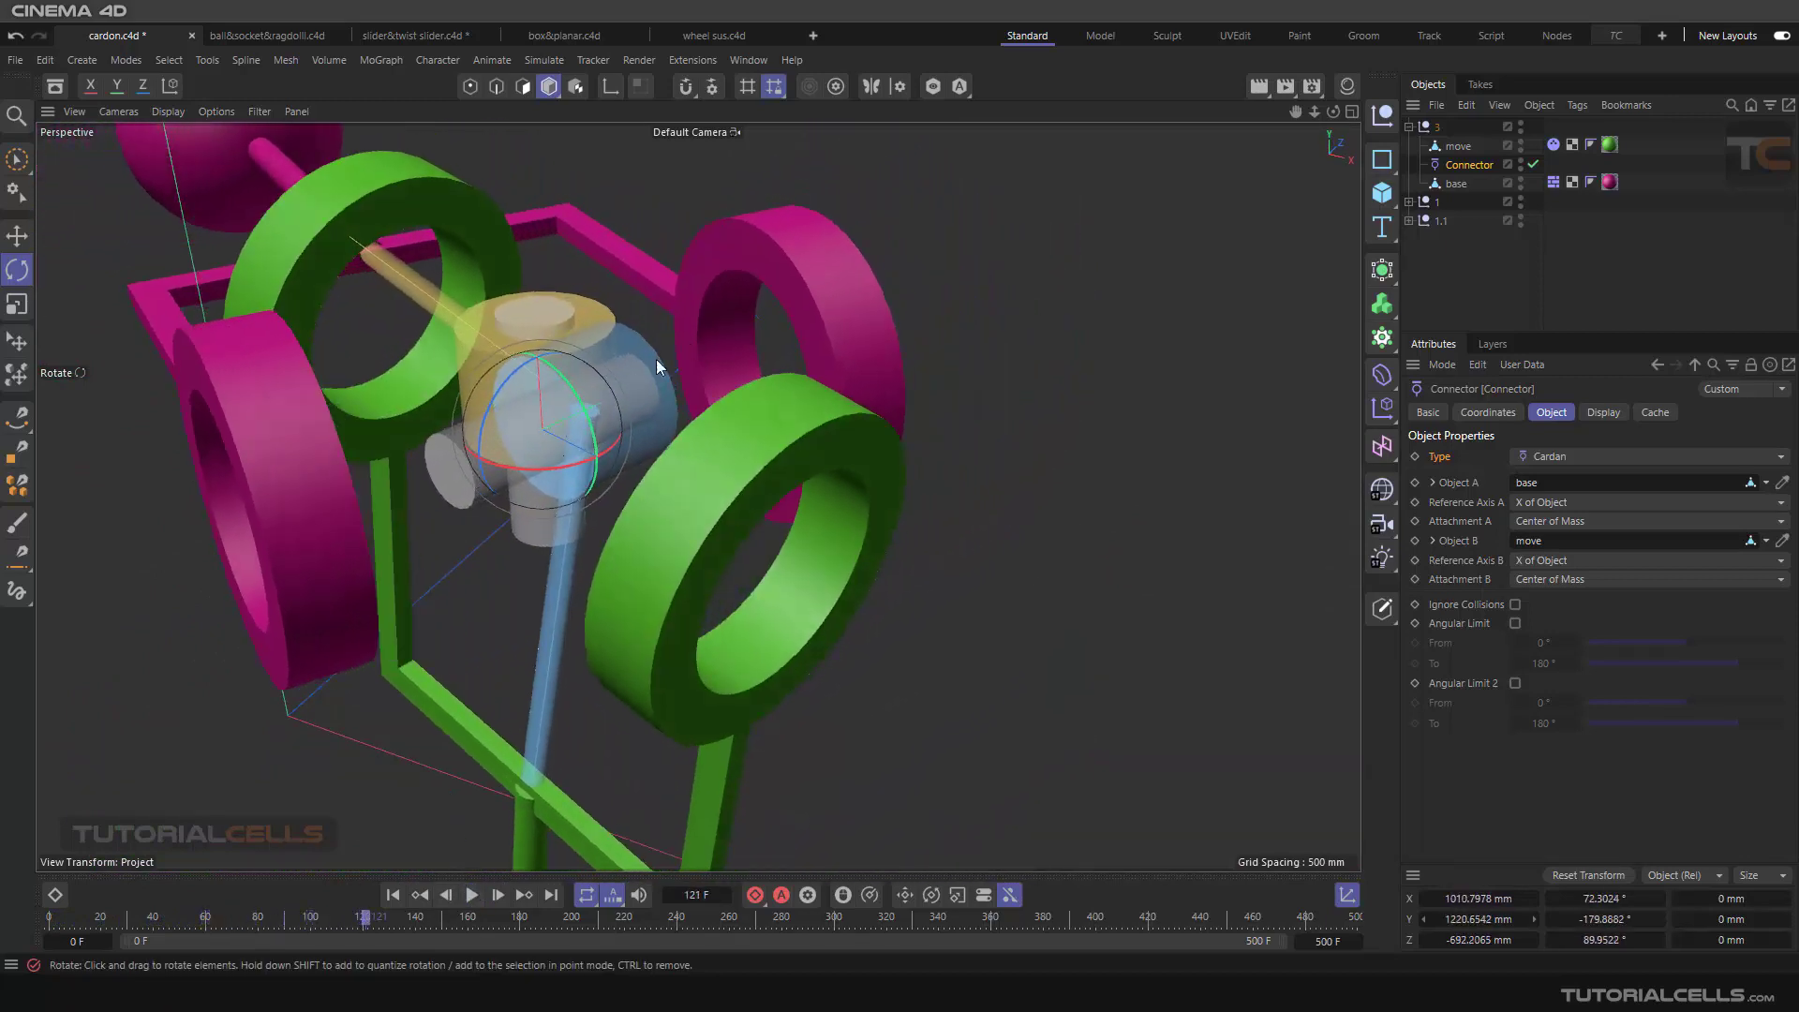
# Step: Examine the paused Cardan connector's axes against the pink and green rings and return to the first frame
pyautogui.keyDown('alt'); pyautogui.moveTo(384, 483); pyautogui.dragTo(408, 582); pyautogui.keyUp('alt')
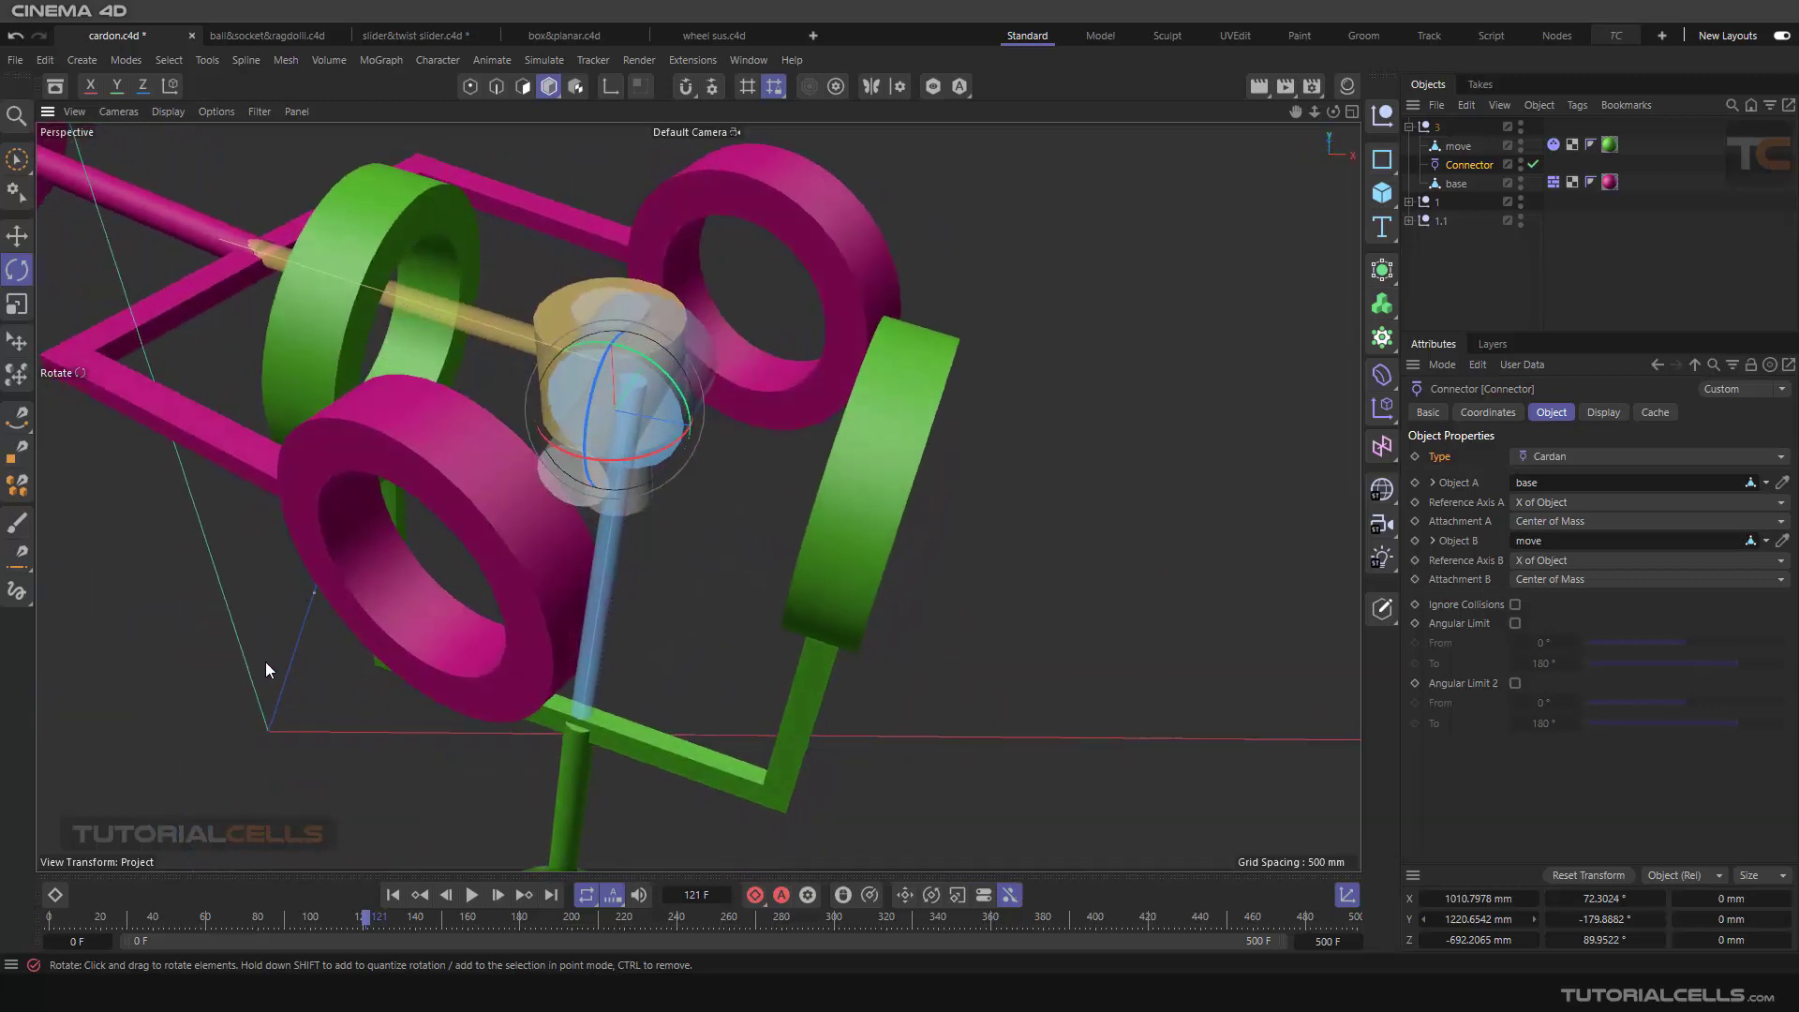
pyautogui.keyDown('alt'); pyautogui.moveTo(266, 662); pyautogui.dragTo(1319, 405); pyautogui.keyUp('alt')
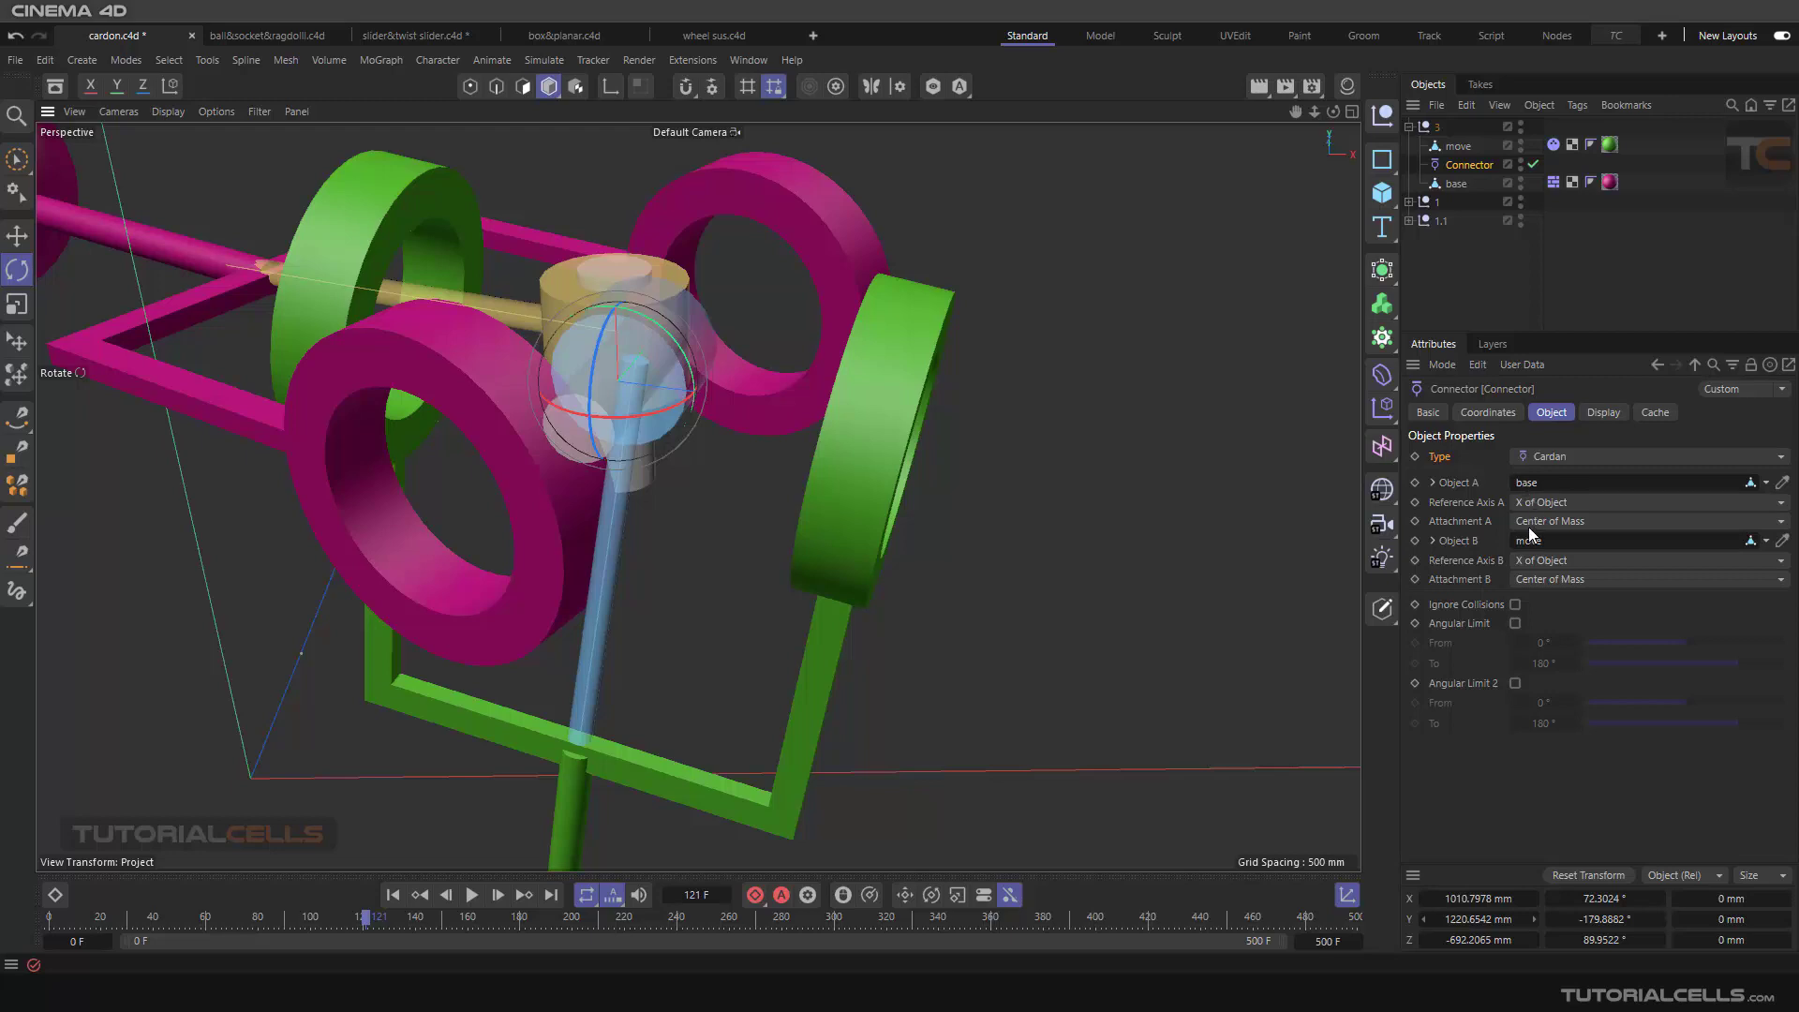
pyautogui.click(392, 895)
# Step: Compare the pink and green assembly with the two grey ones and reselect its Connector to inspect the object properties
pyautogui.keyDown('alt'); pyautogui.moveTo(413, 806); pyautogui.dragTo(315, 723); pyautogui.keyUp('alt')
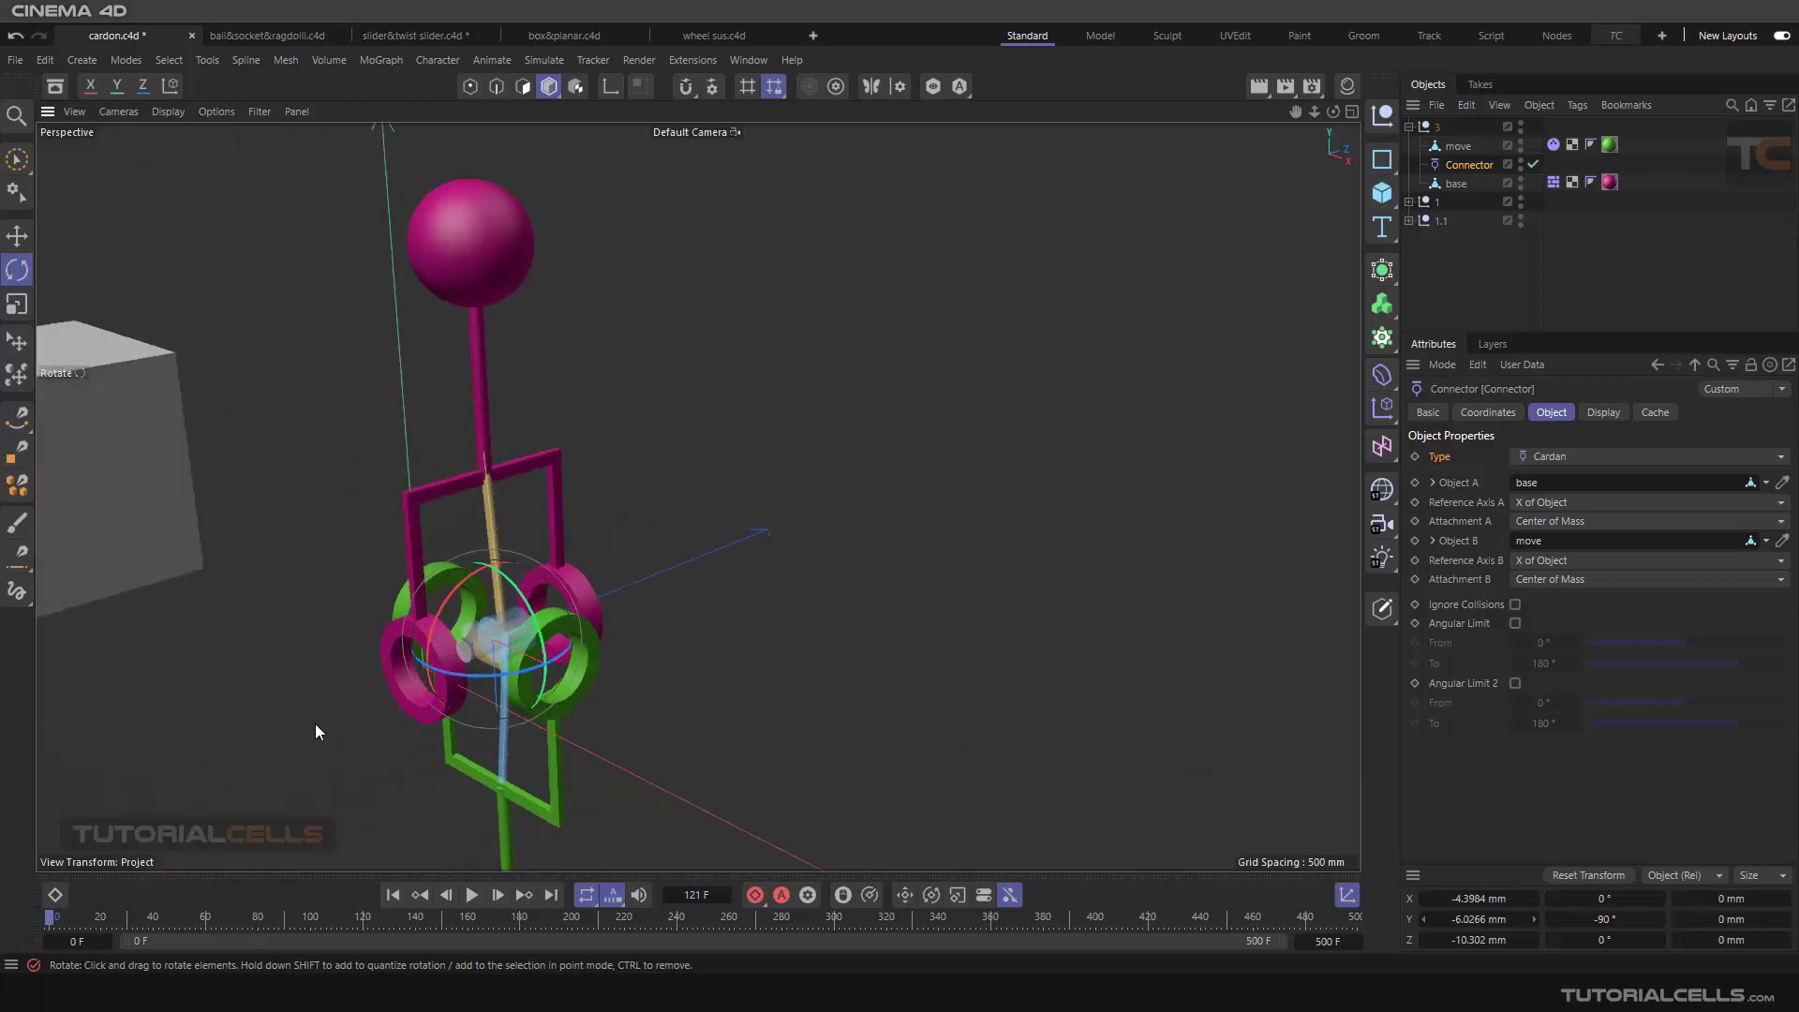
pyautogui.keyDown('alt'); pyautogui.moveTo(453, 722); pyautogui.dragTo(792, 714, button='middle'); pyautogui.keyUp('alt')
pyautogui.scroll(-9, 760, 761)
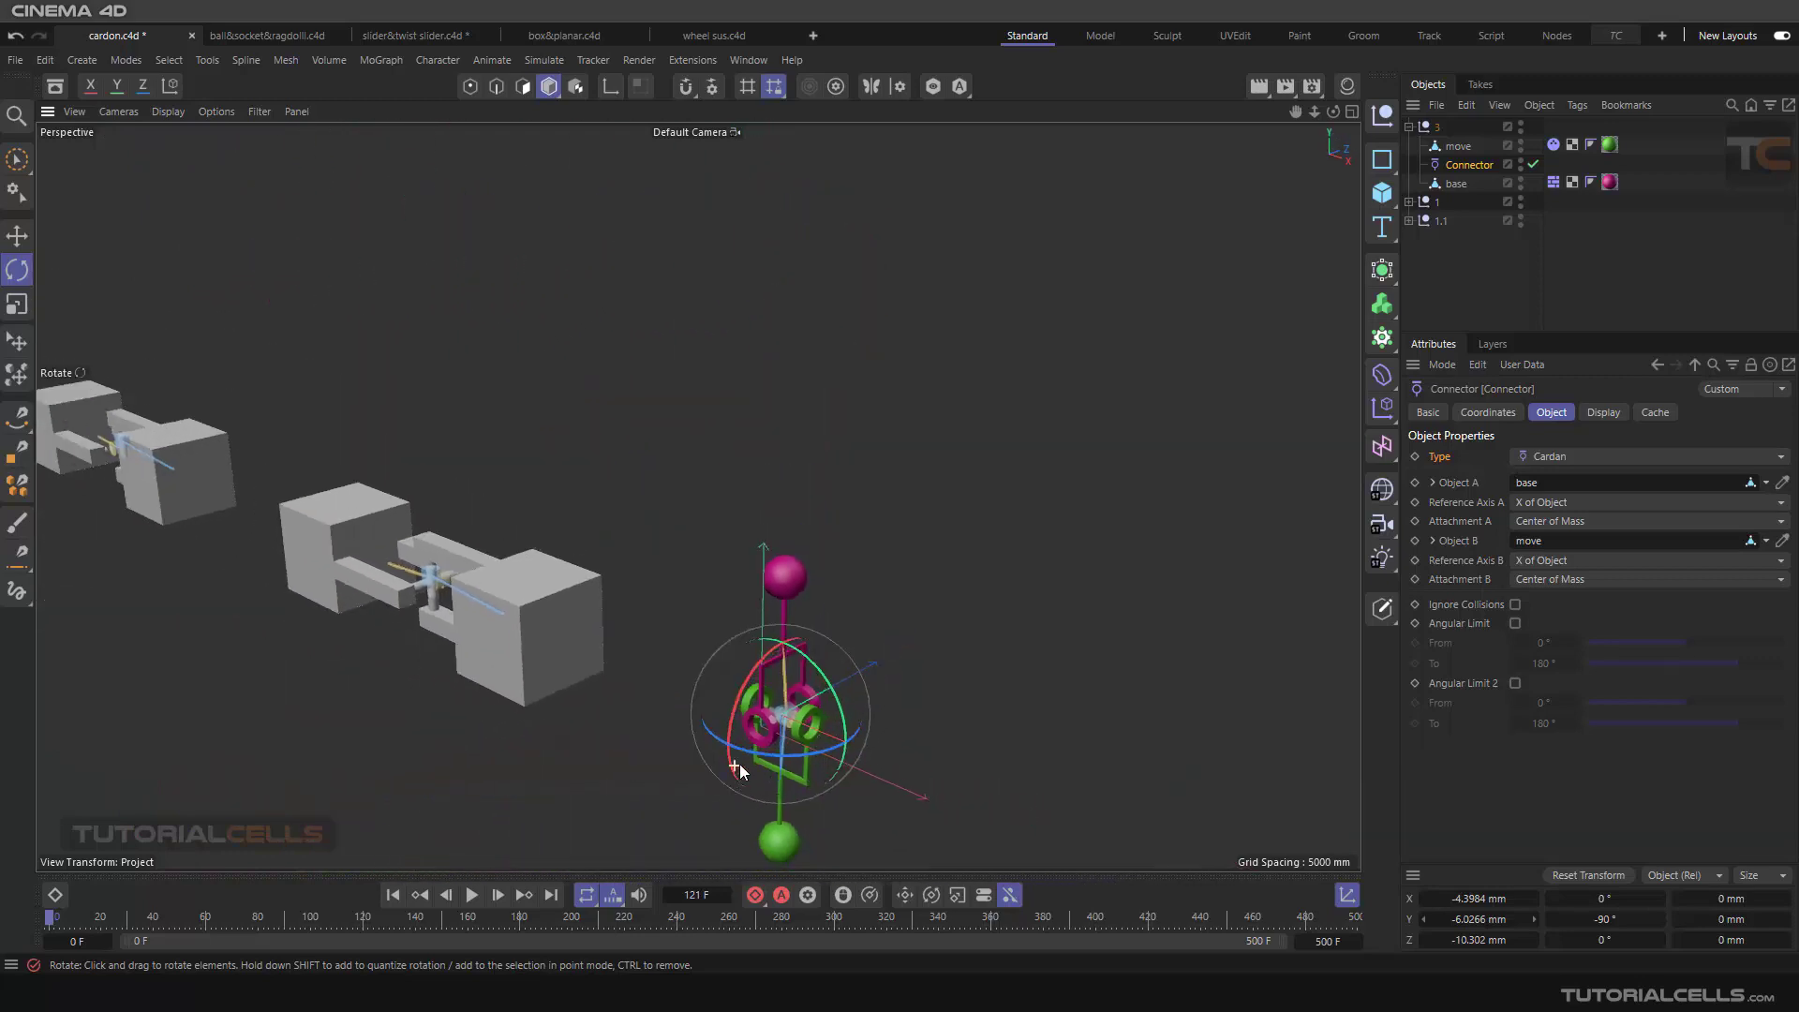
pyautogui.click(443, 756)
pyautogui.keyDown('alt'); pyautogui.moveTo(442, 757); pyautogui.dragTo(695, 655, button='middle'); pyautogui.keyUp('alt')
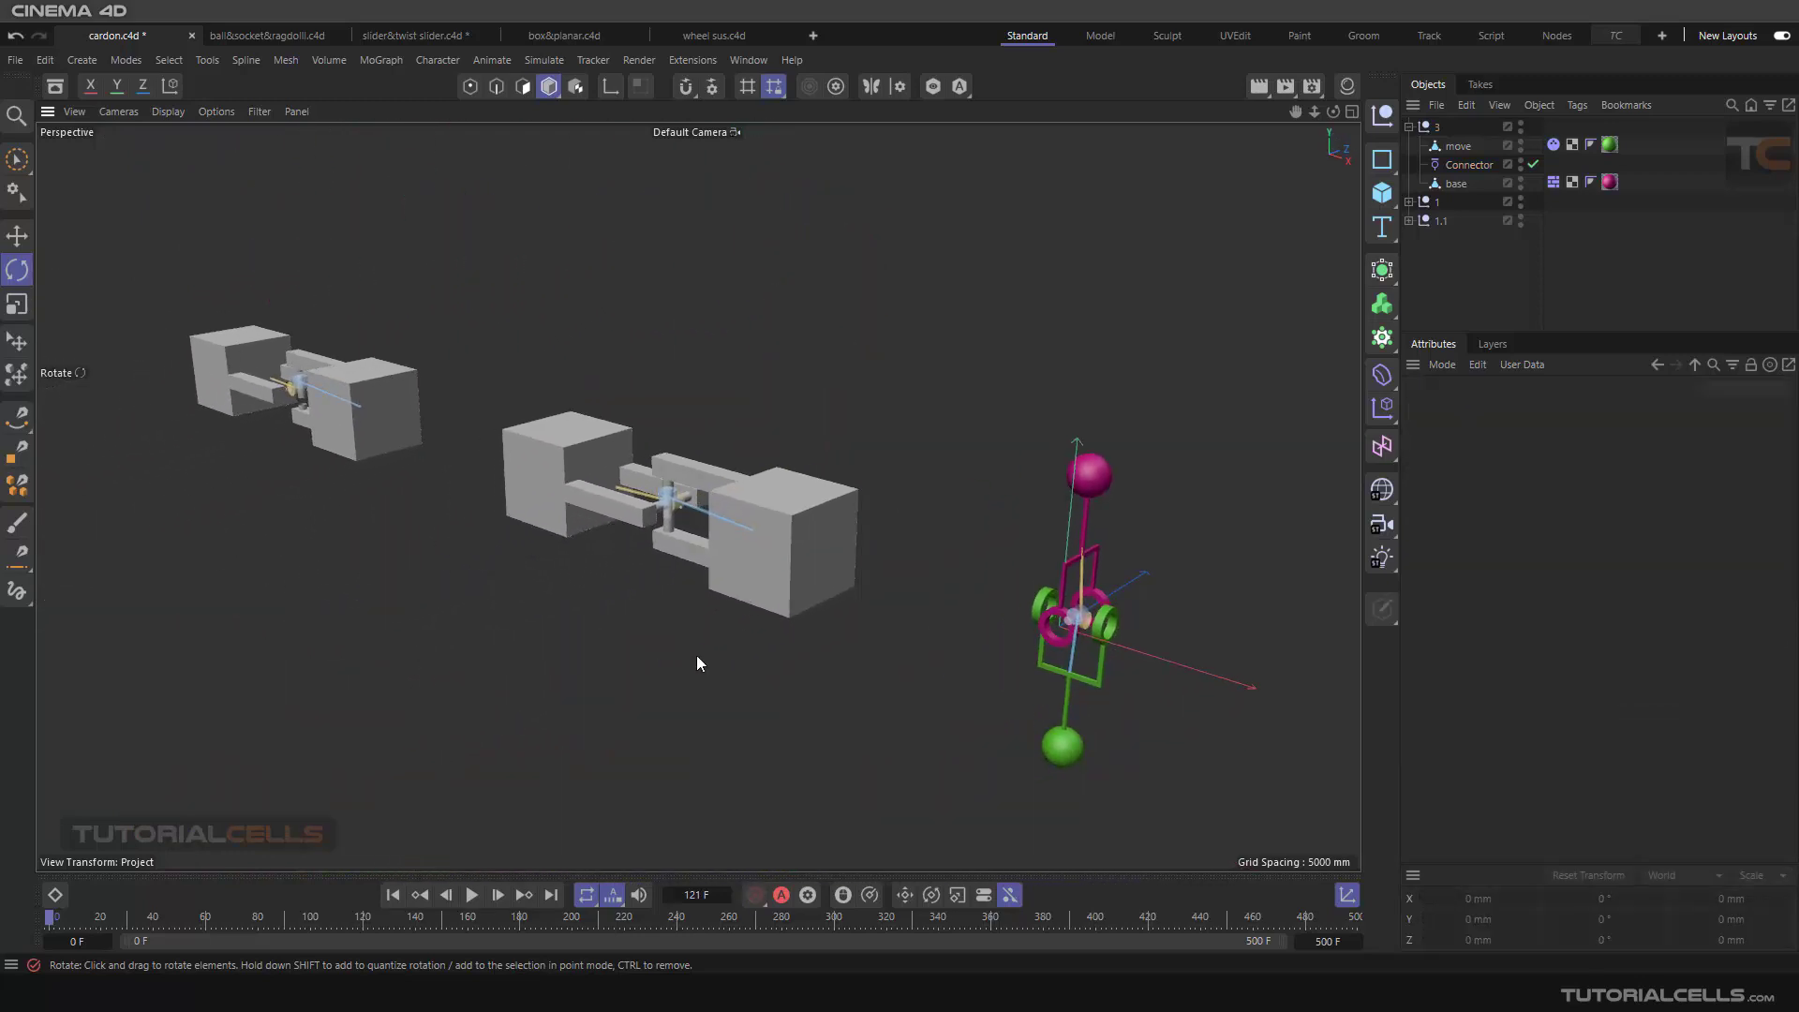
pyautogui.keyDown('alt'); pyautogui.moveTo(604, 780); pyautogui.dragTo(728, 727); pyautogui.keyUp('alt')
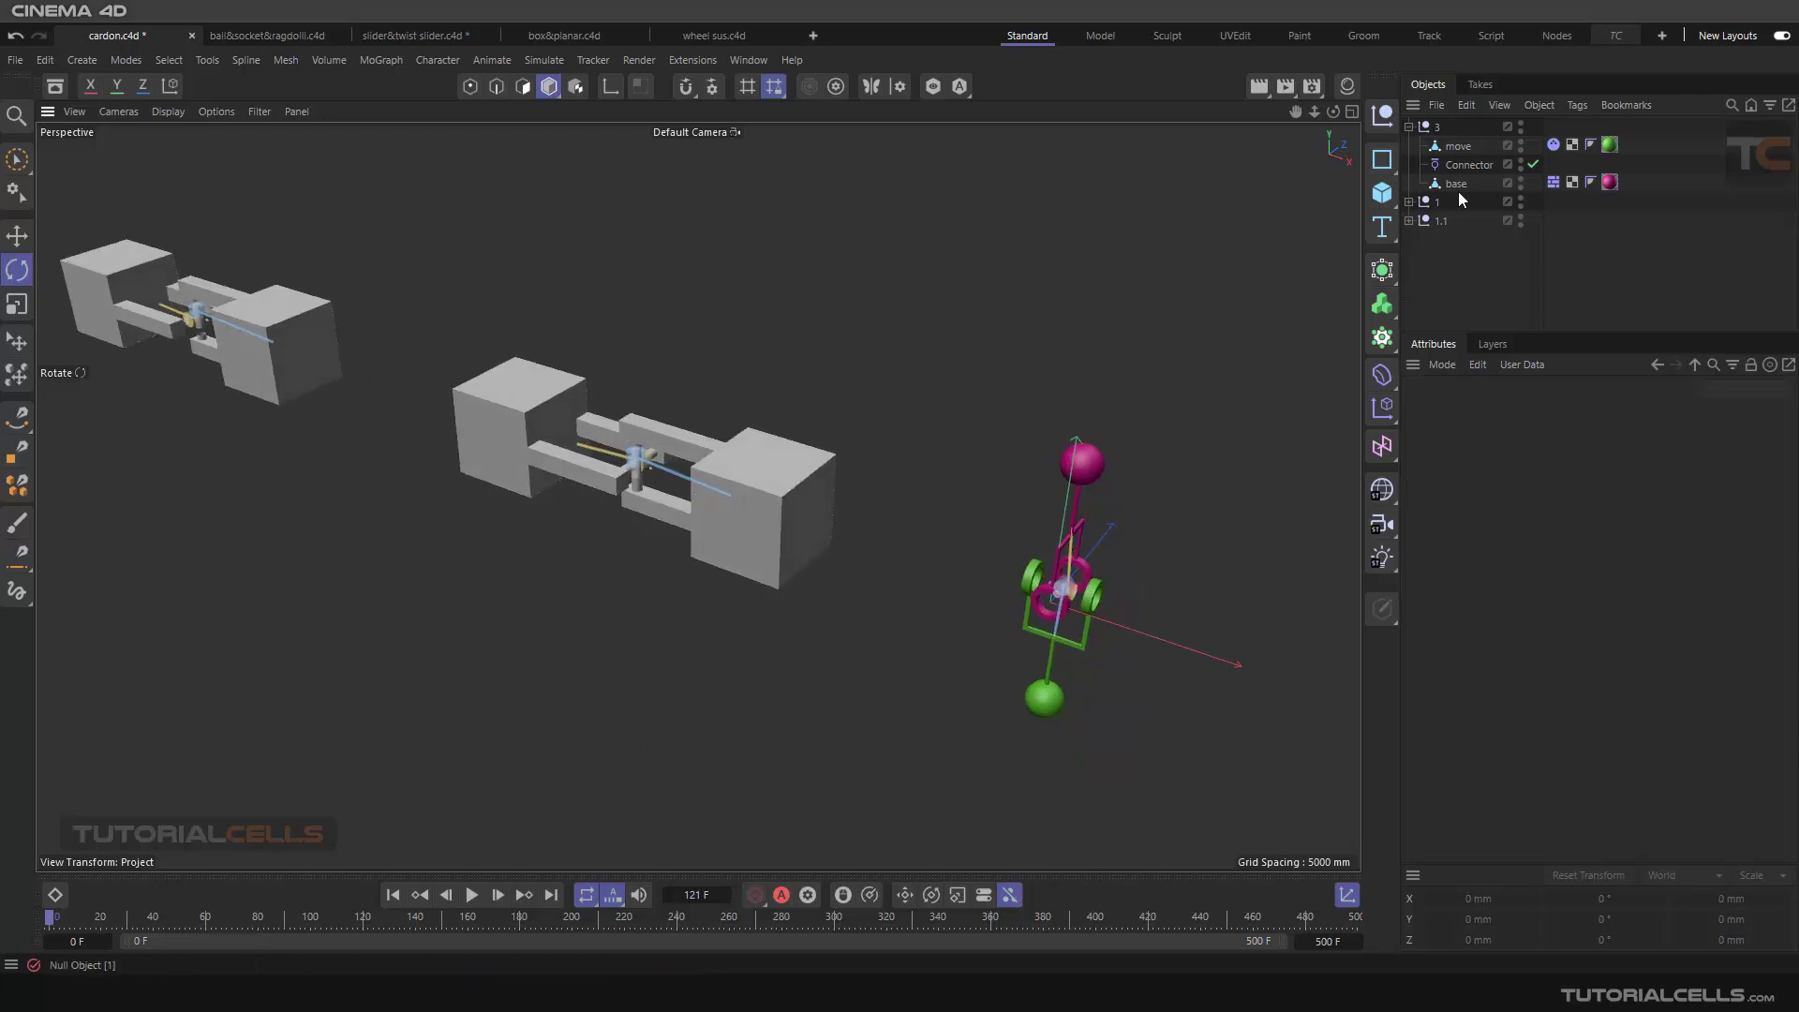
pyautogui.click(1471, 166)
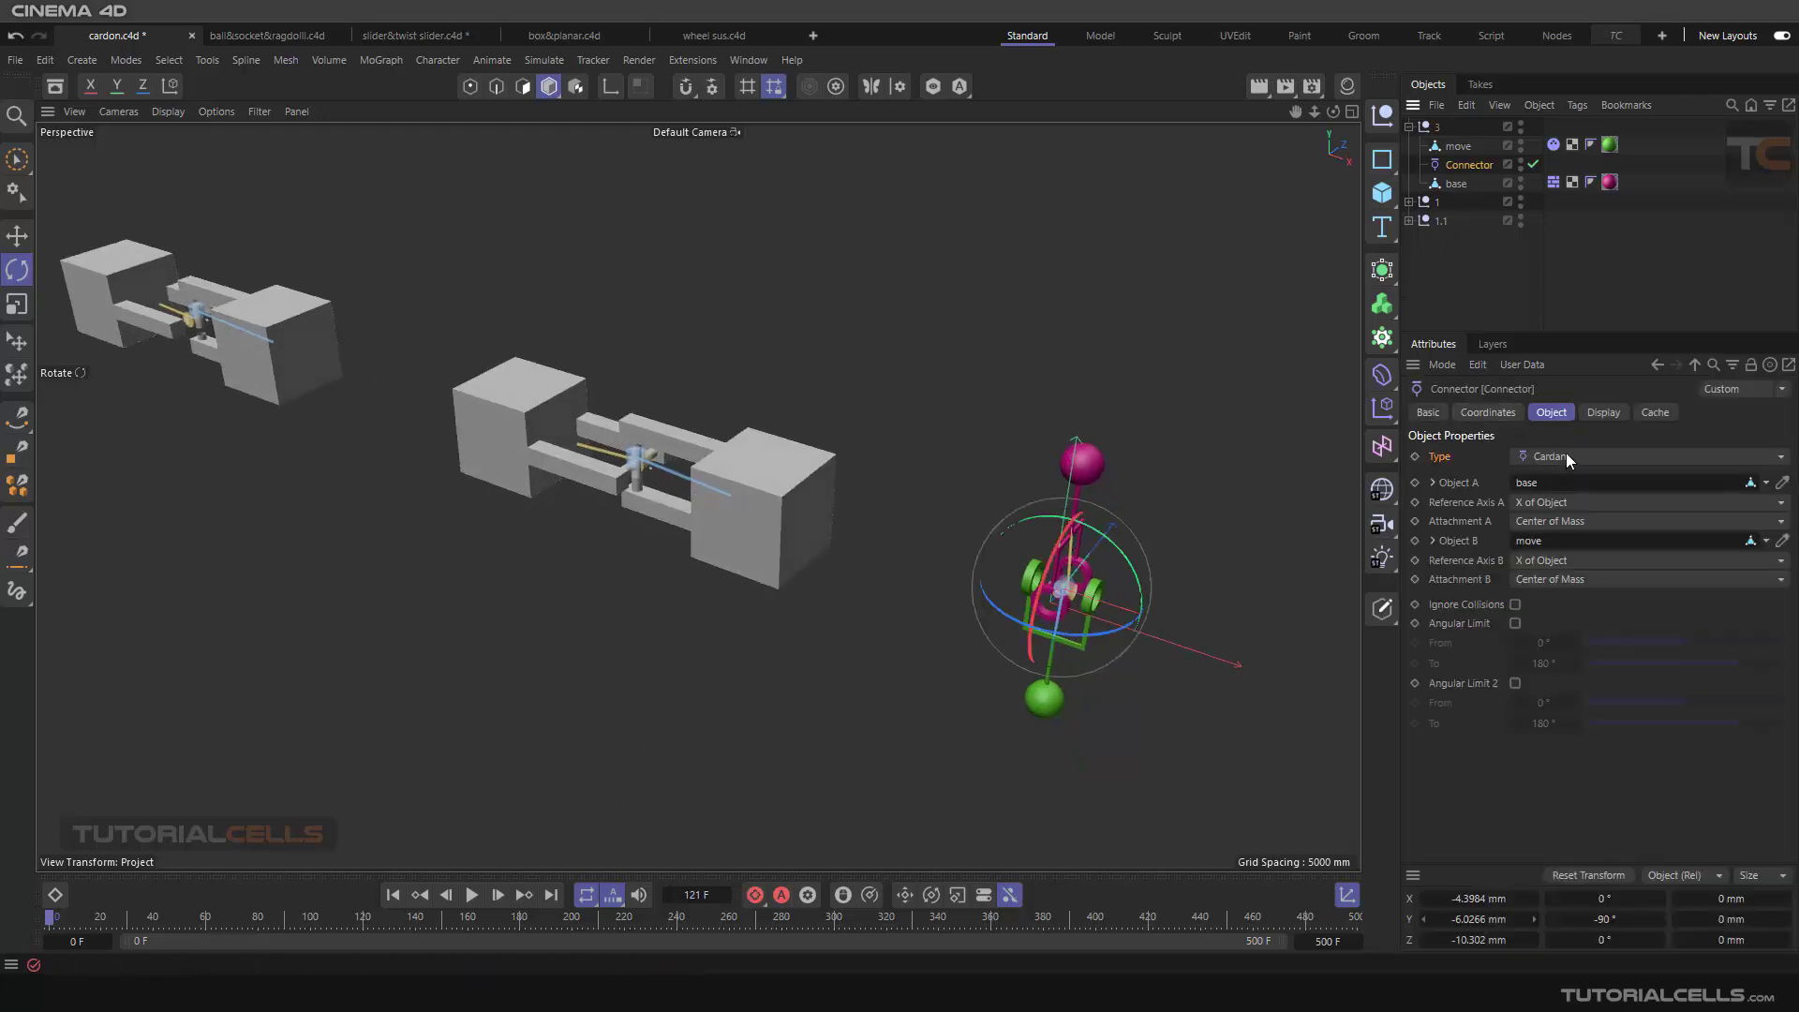